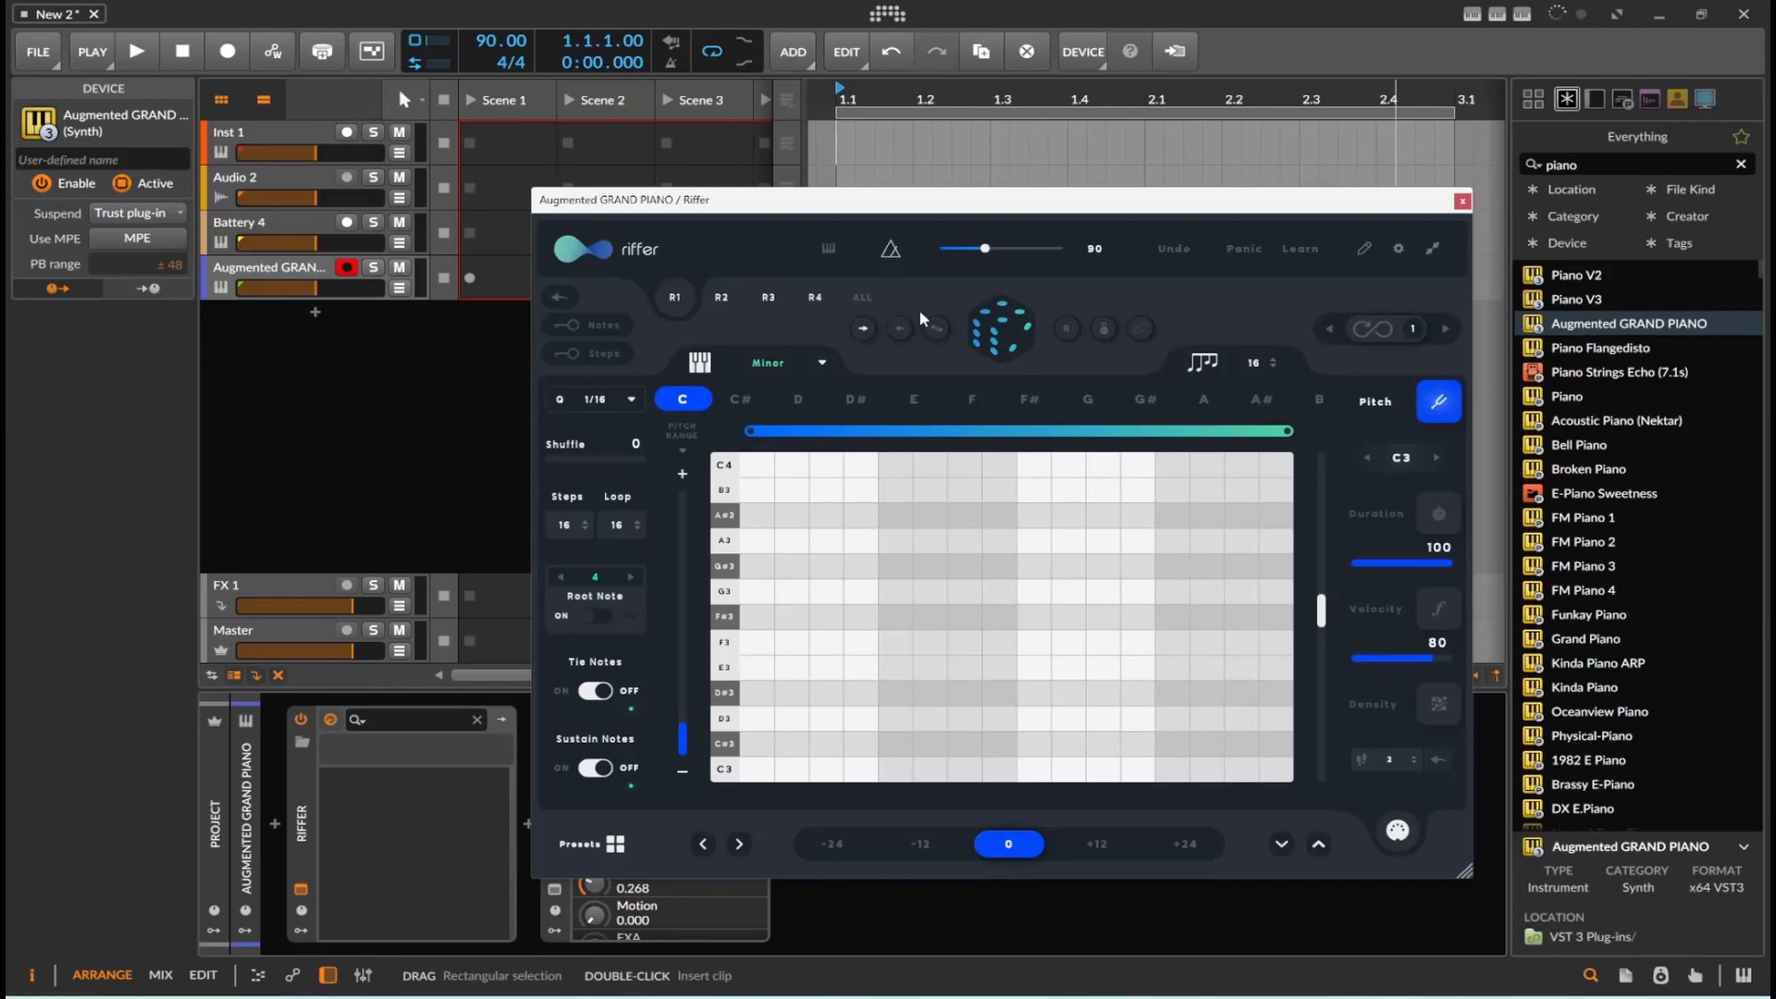
Step: Generate a random 16-step C minor riff in Riffer and play it together with the Battery 4 track
click(998, 334)
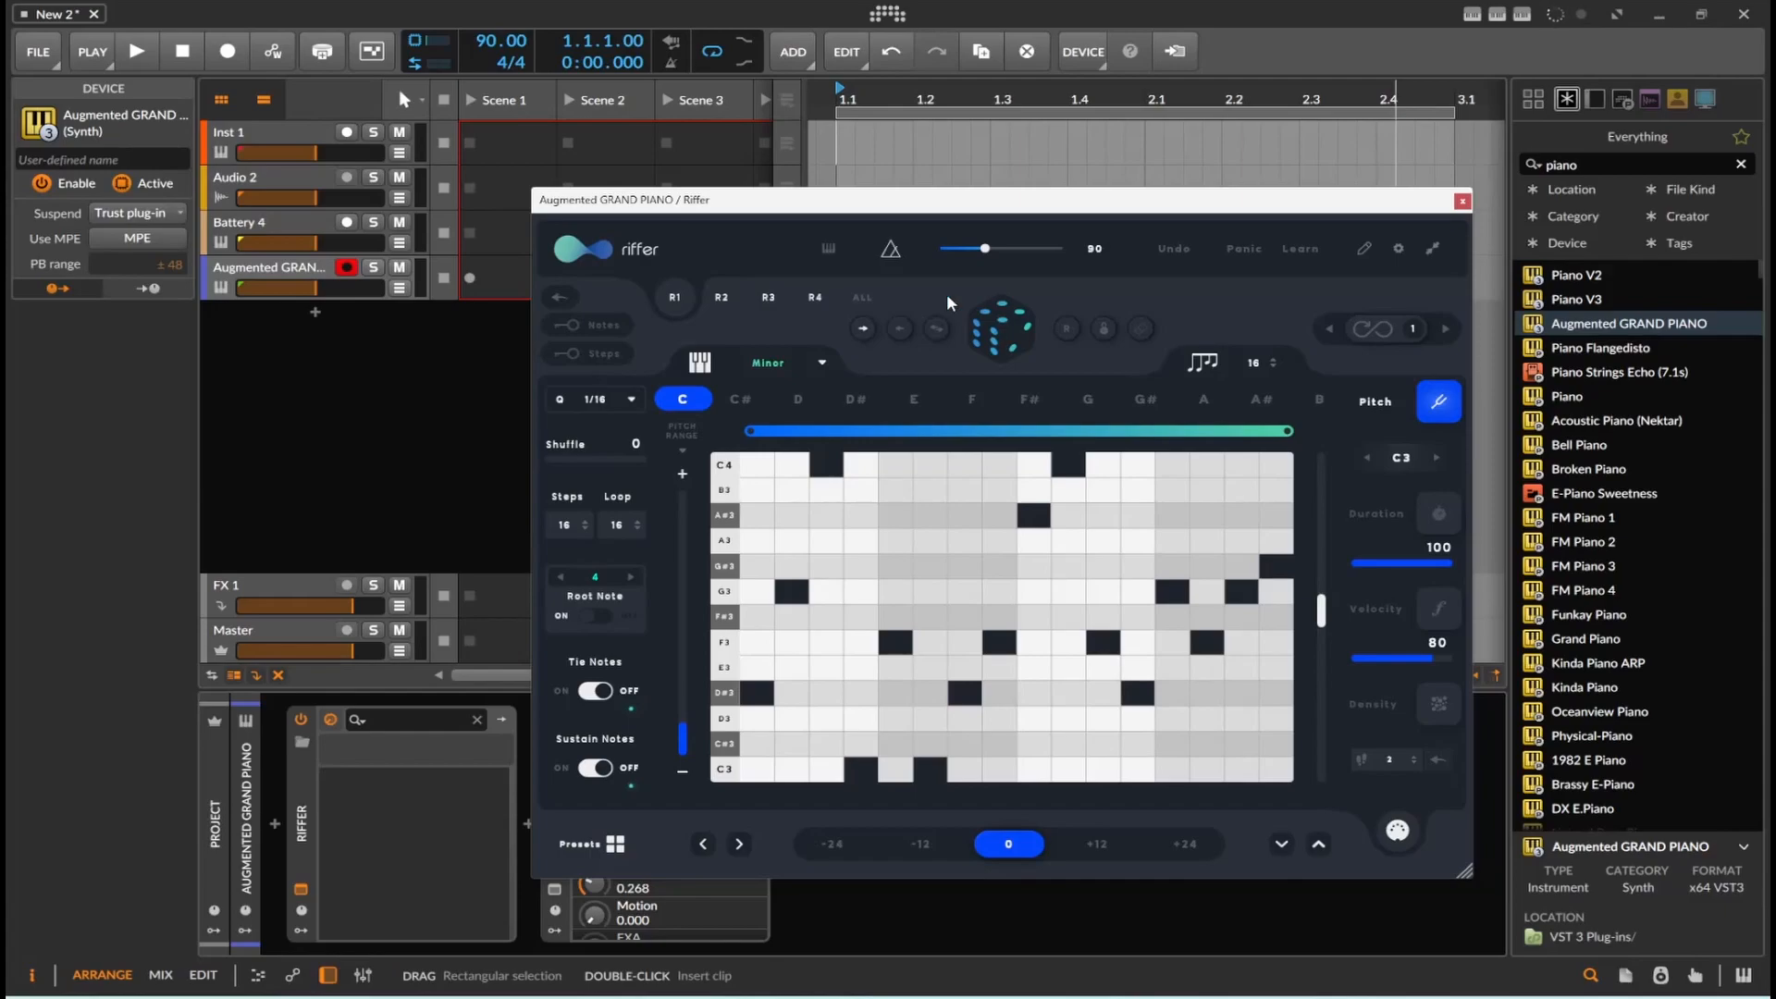
click(311, 220)
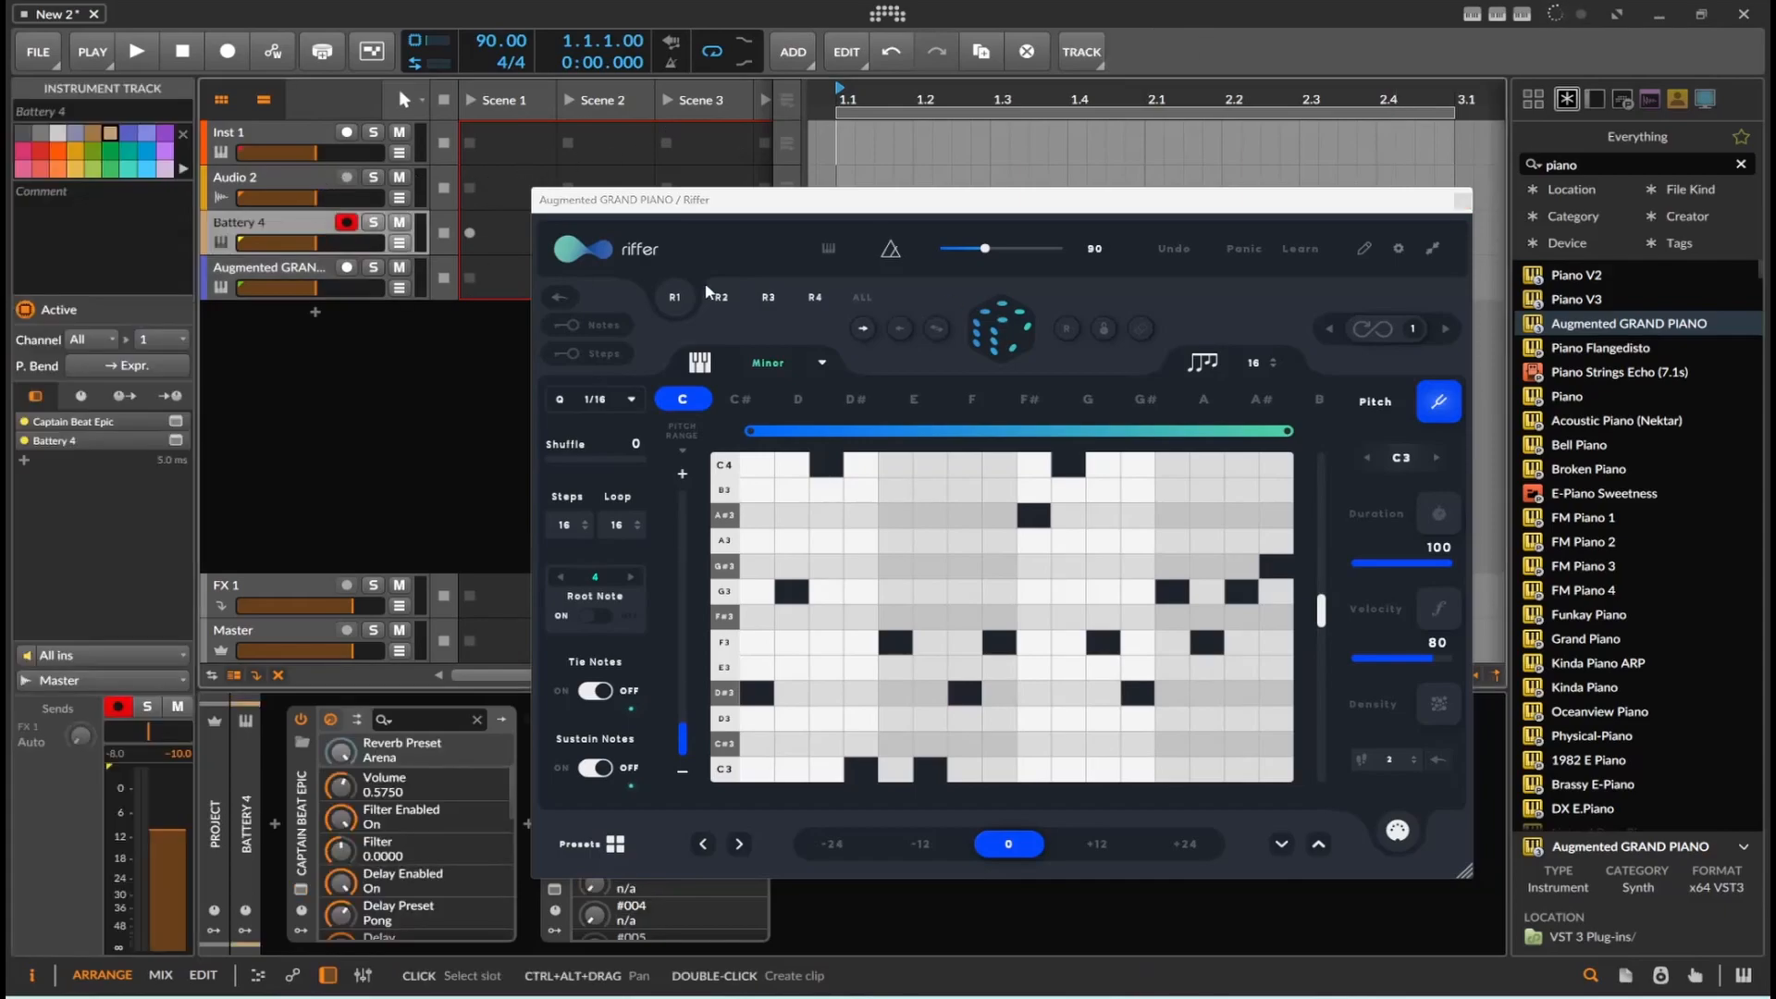
drag(767, 206, 719, 236)
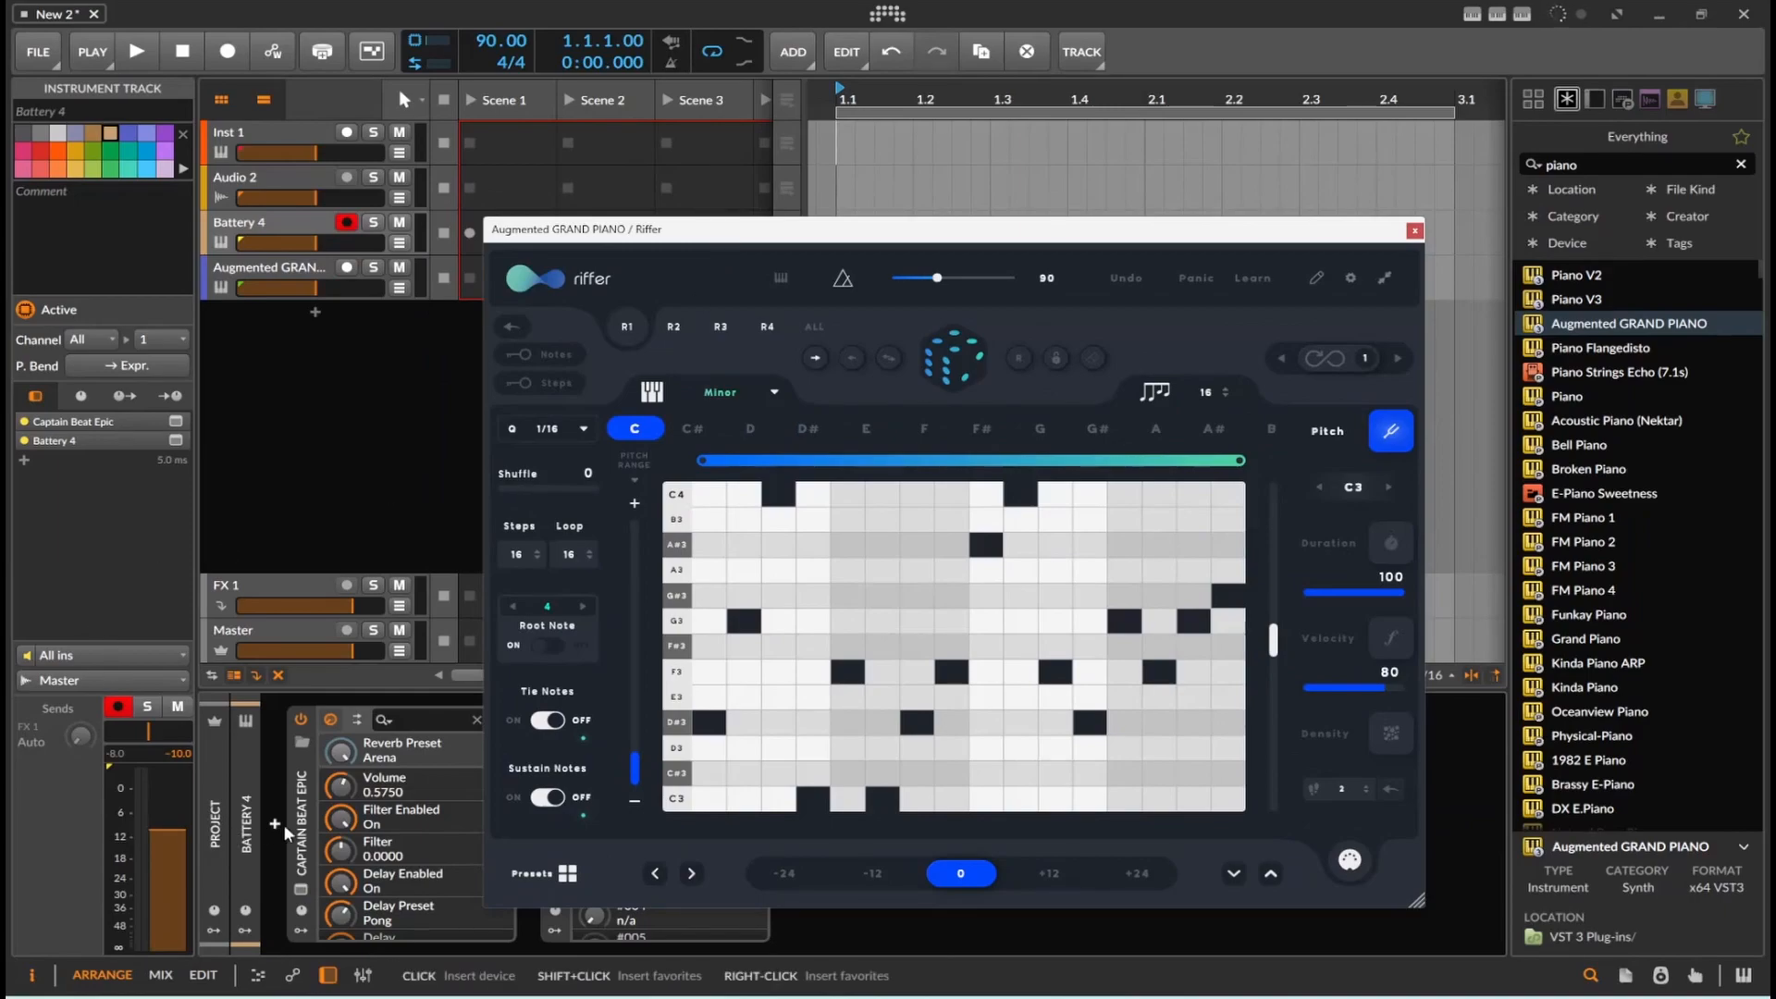
key(space)
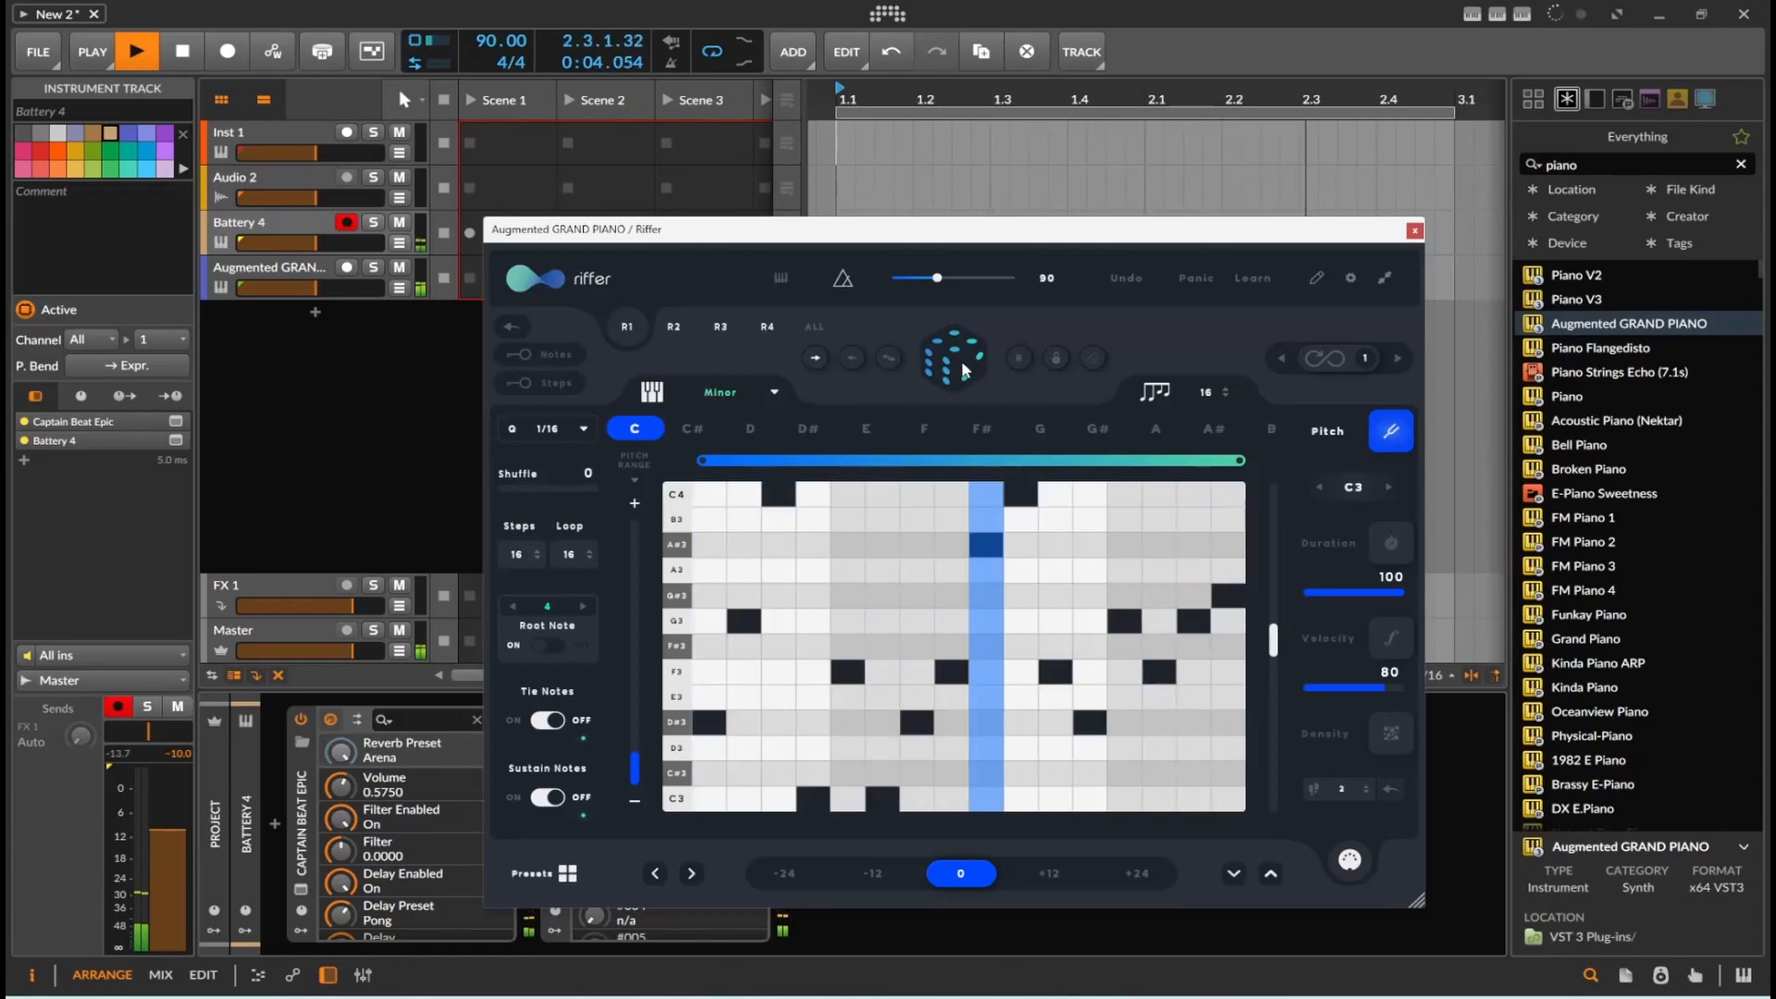
drag(1019, 239, 1023, 152)
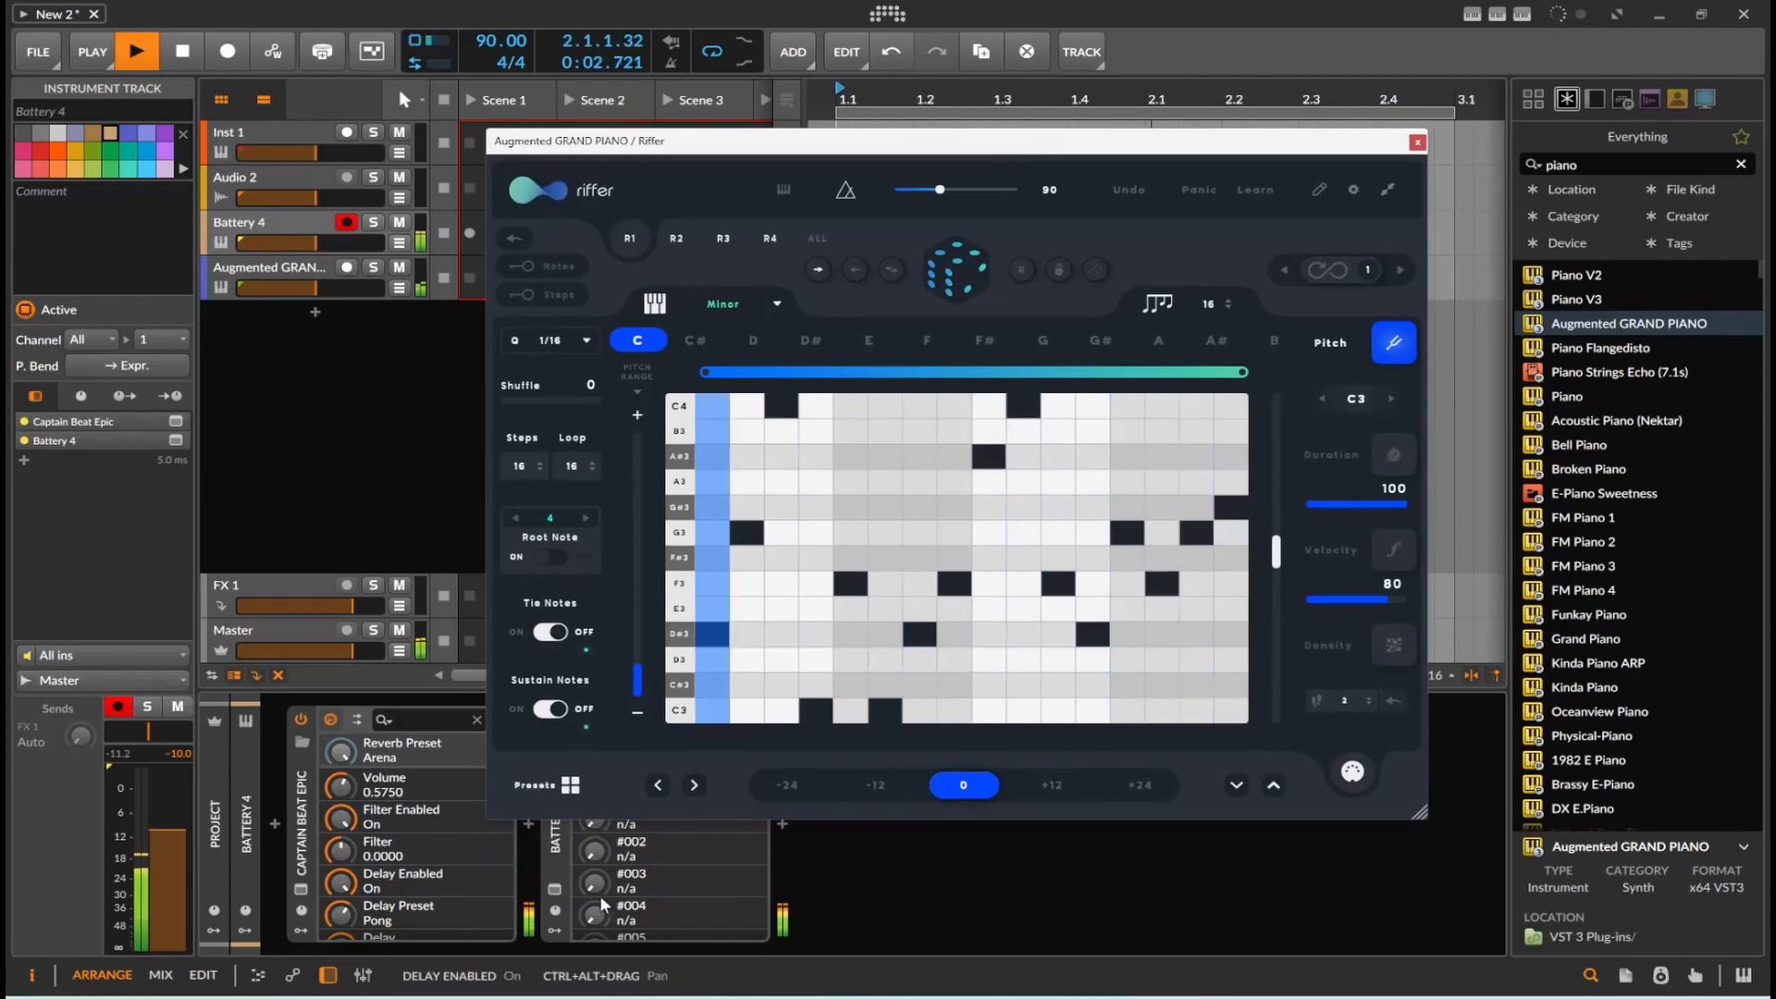
Step: Close Riffer, stop playback and open the Augmented GRAND PIANO instrument on the piano track
click(265, 270)
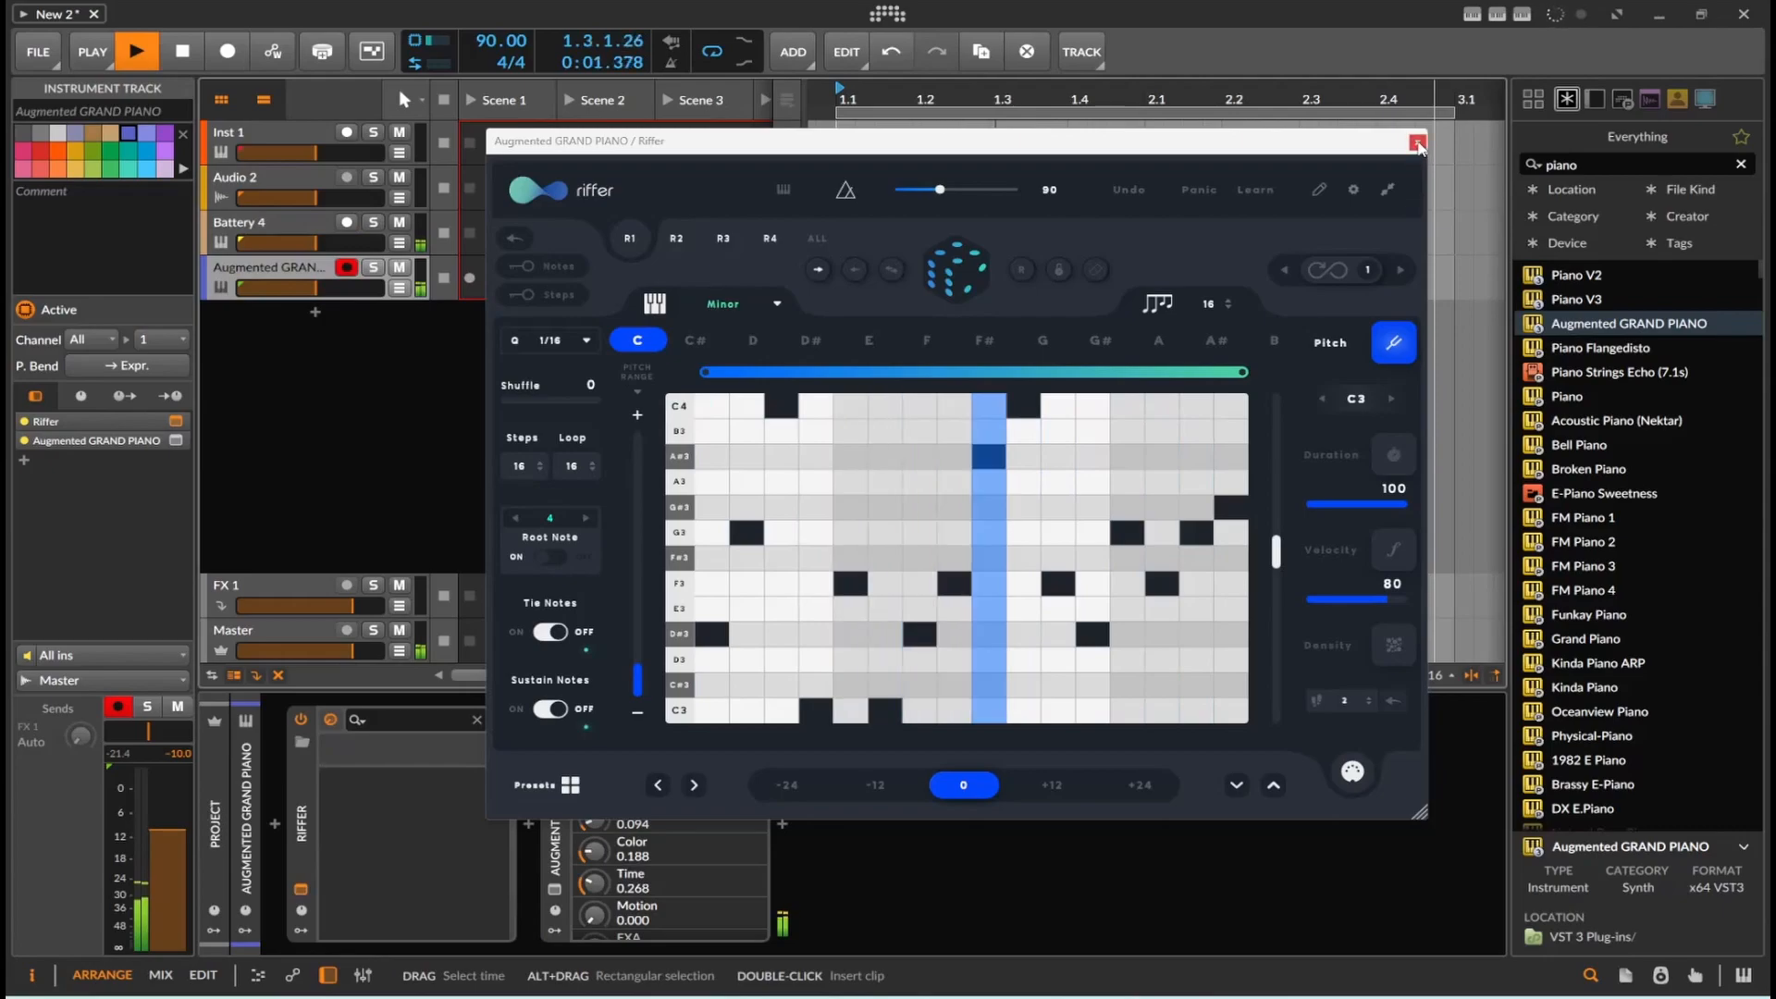
click(1418, 144)
key(space)
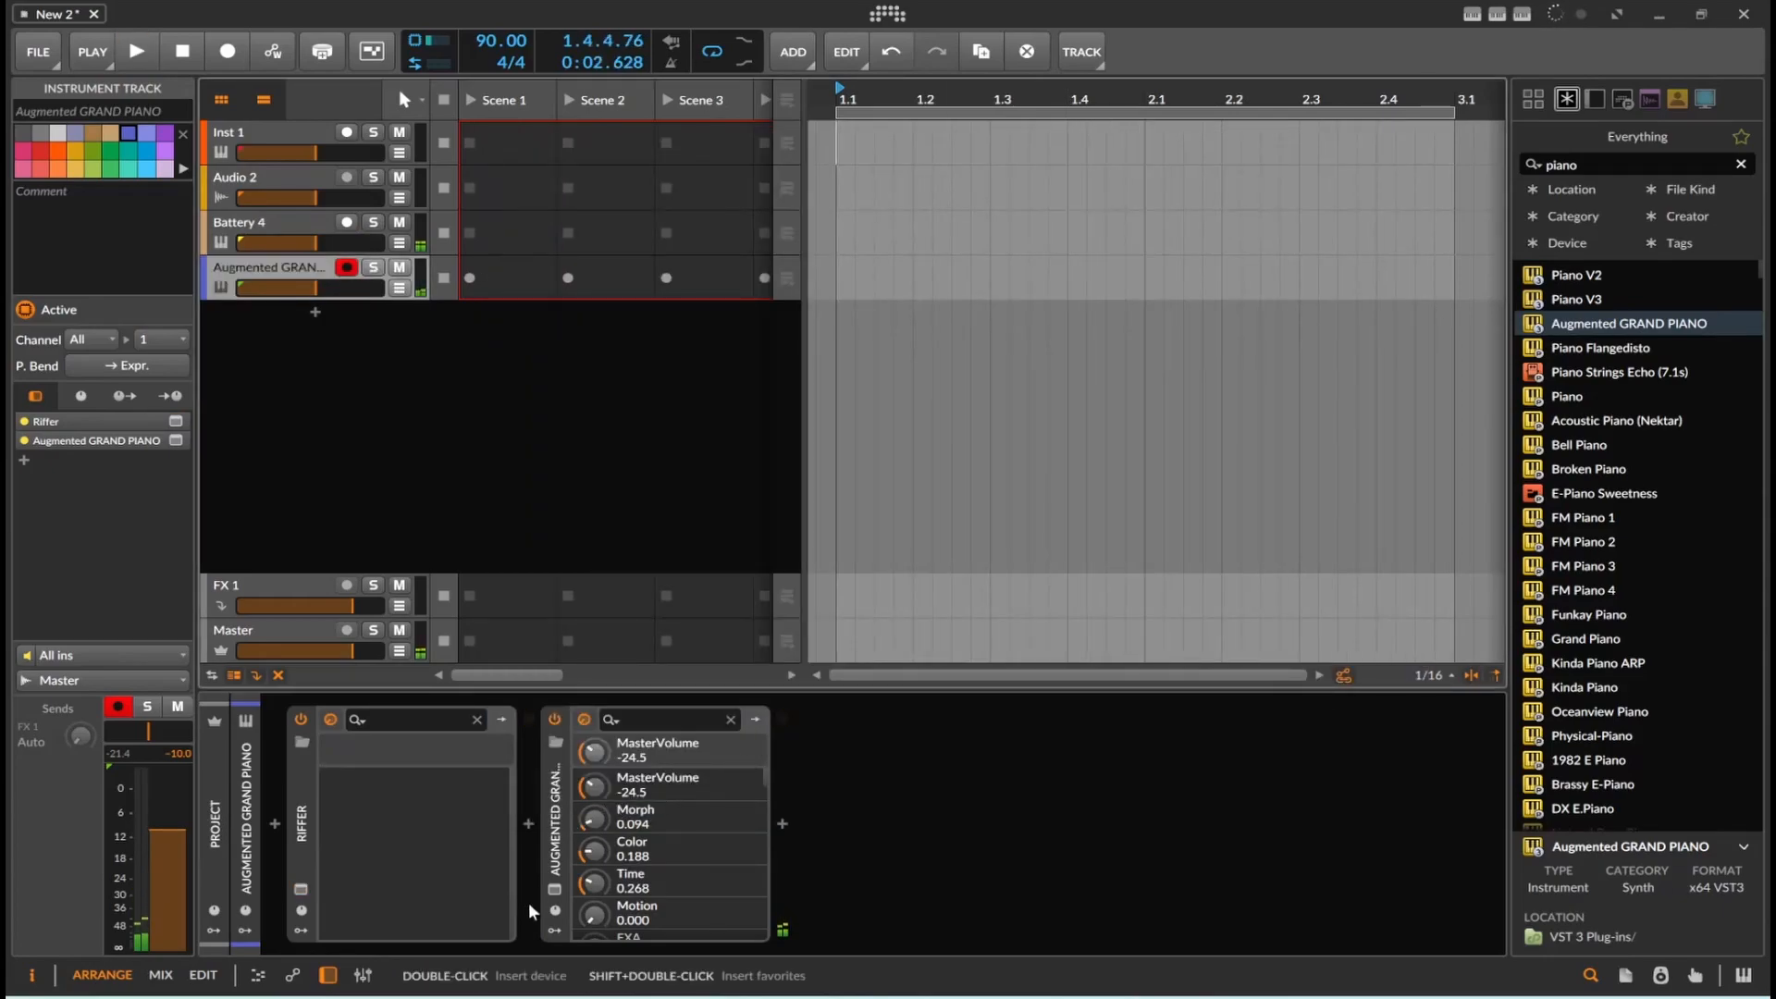
click(555, 889)
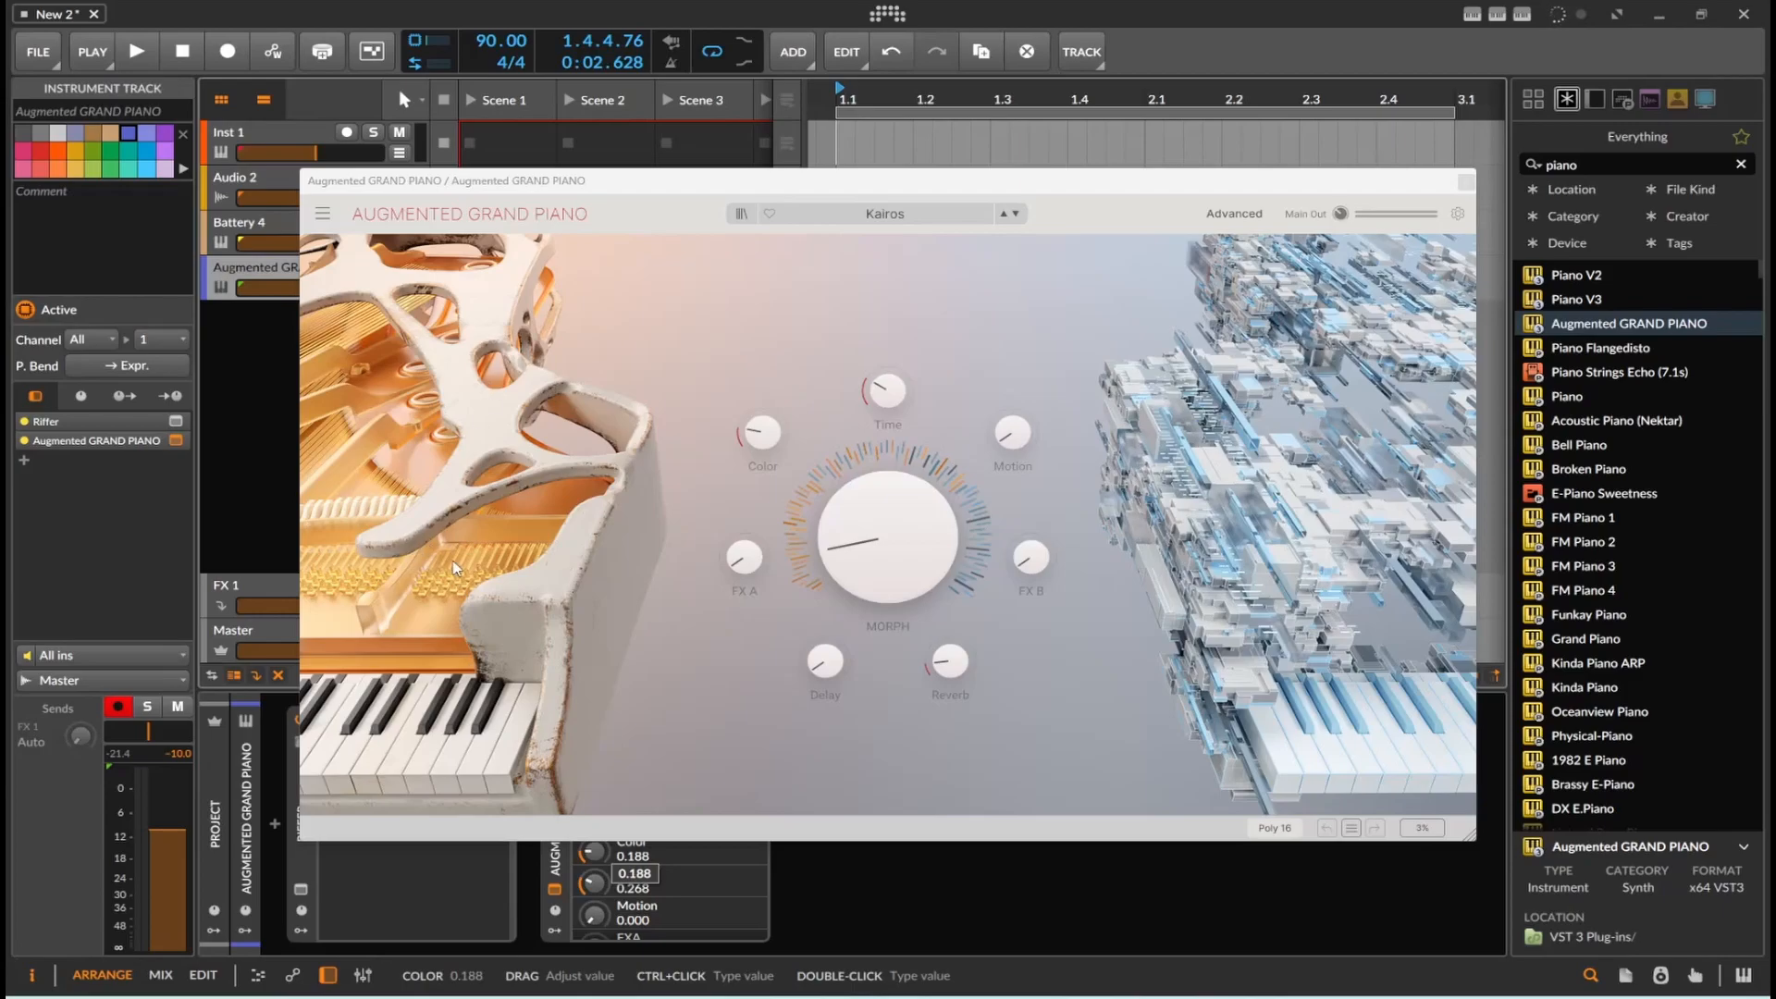
Step: Raise the Augmented GRAND PIANO track volume to -3.6 dB during playback and close the instrument window
drag(507, 181, 605, 226)
drag(316, 287, 333, 288)
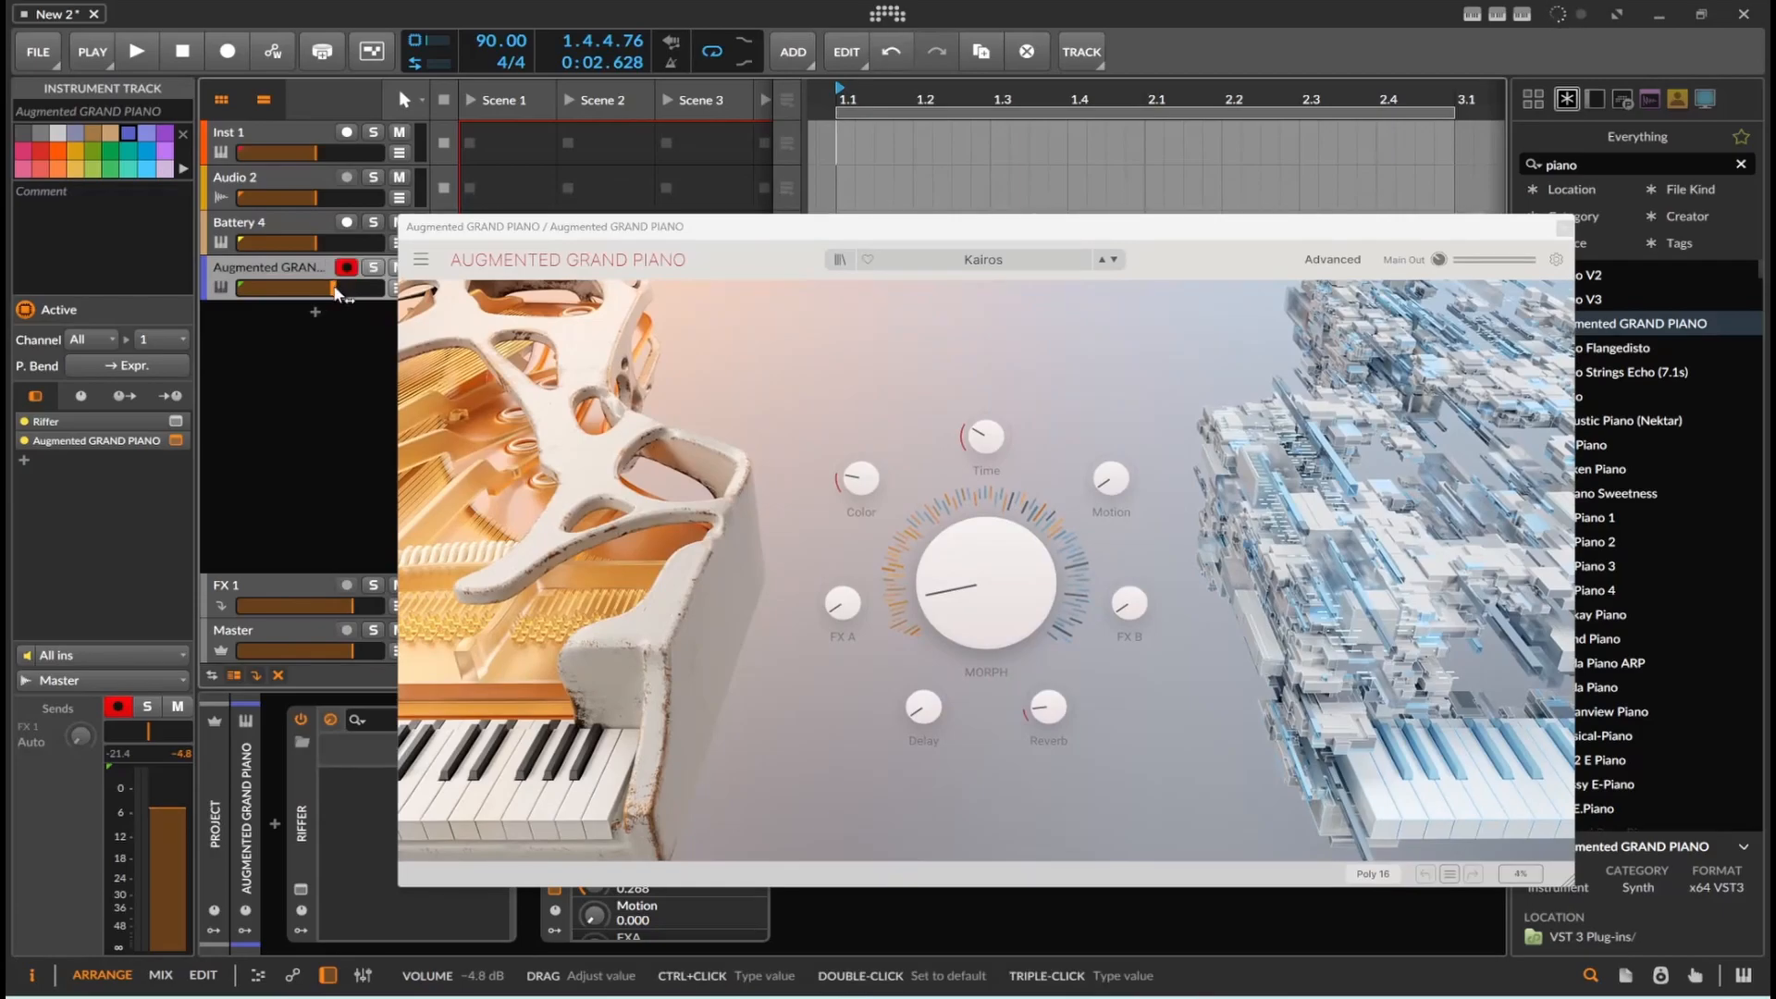
key(space)
drag(333, 288, 339, 287)
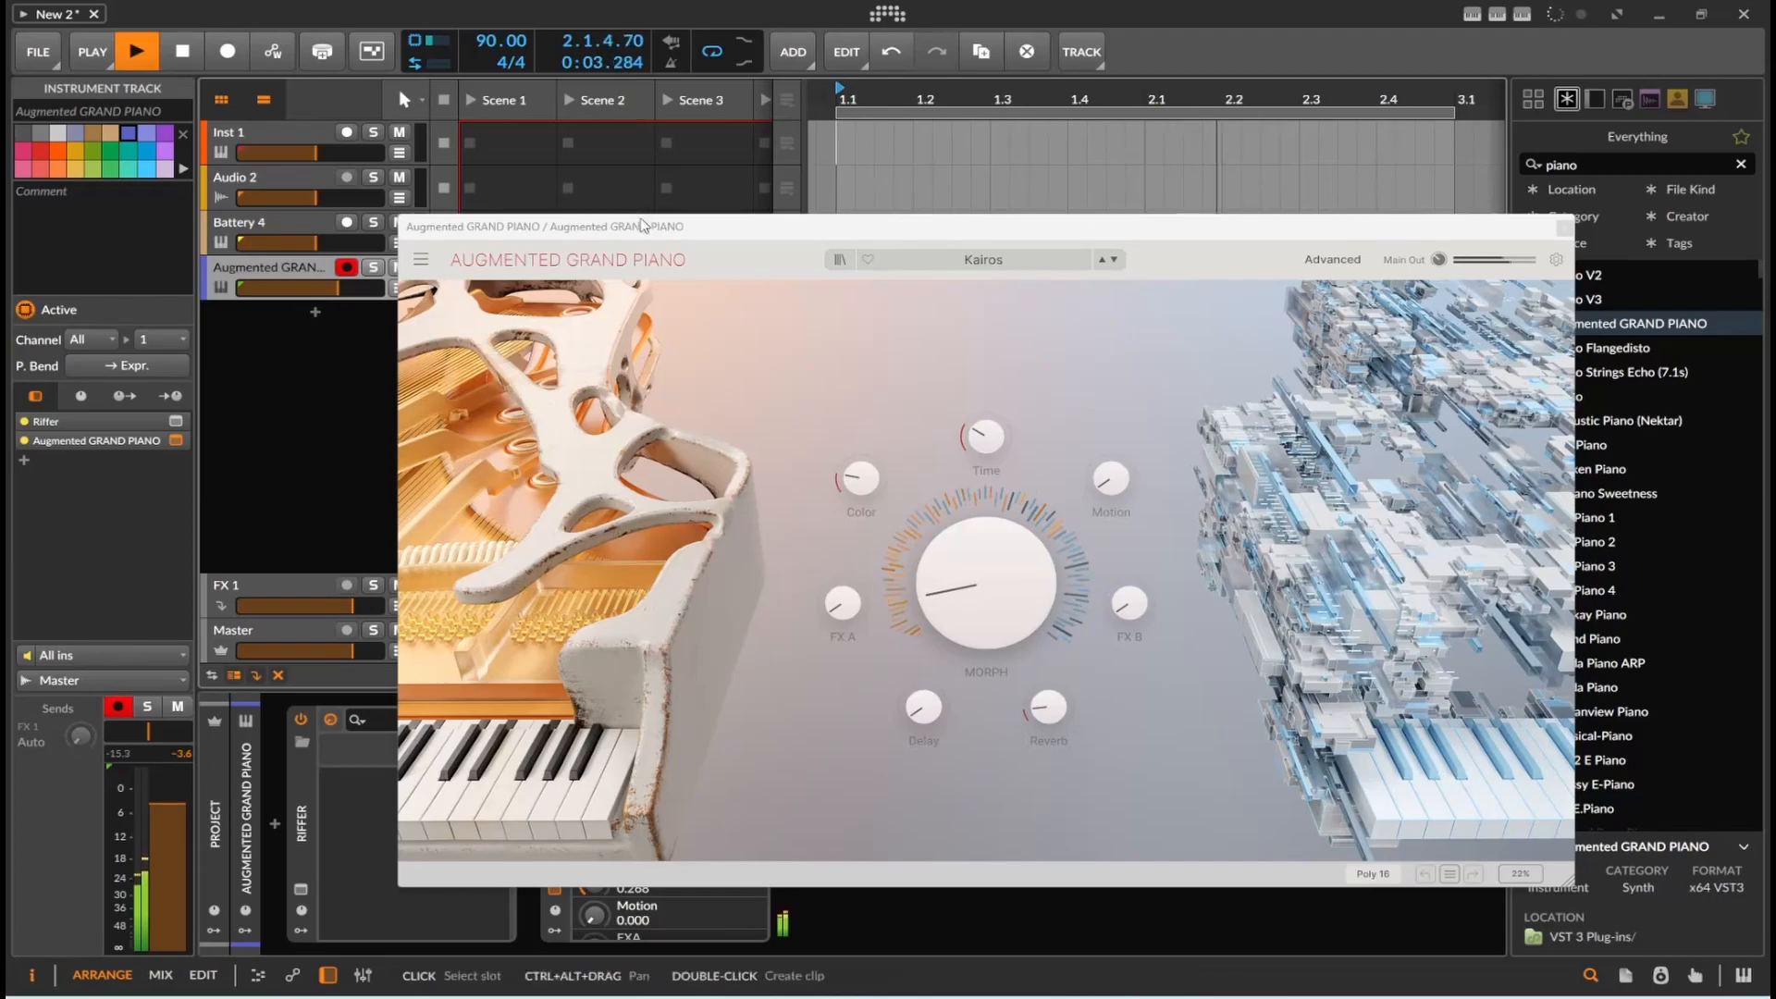
drag(640, 227, 506, 176)
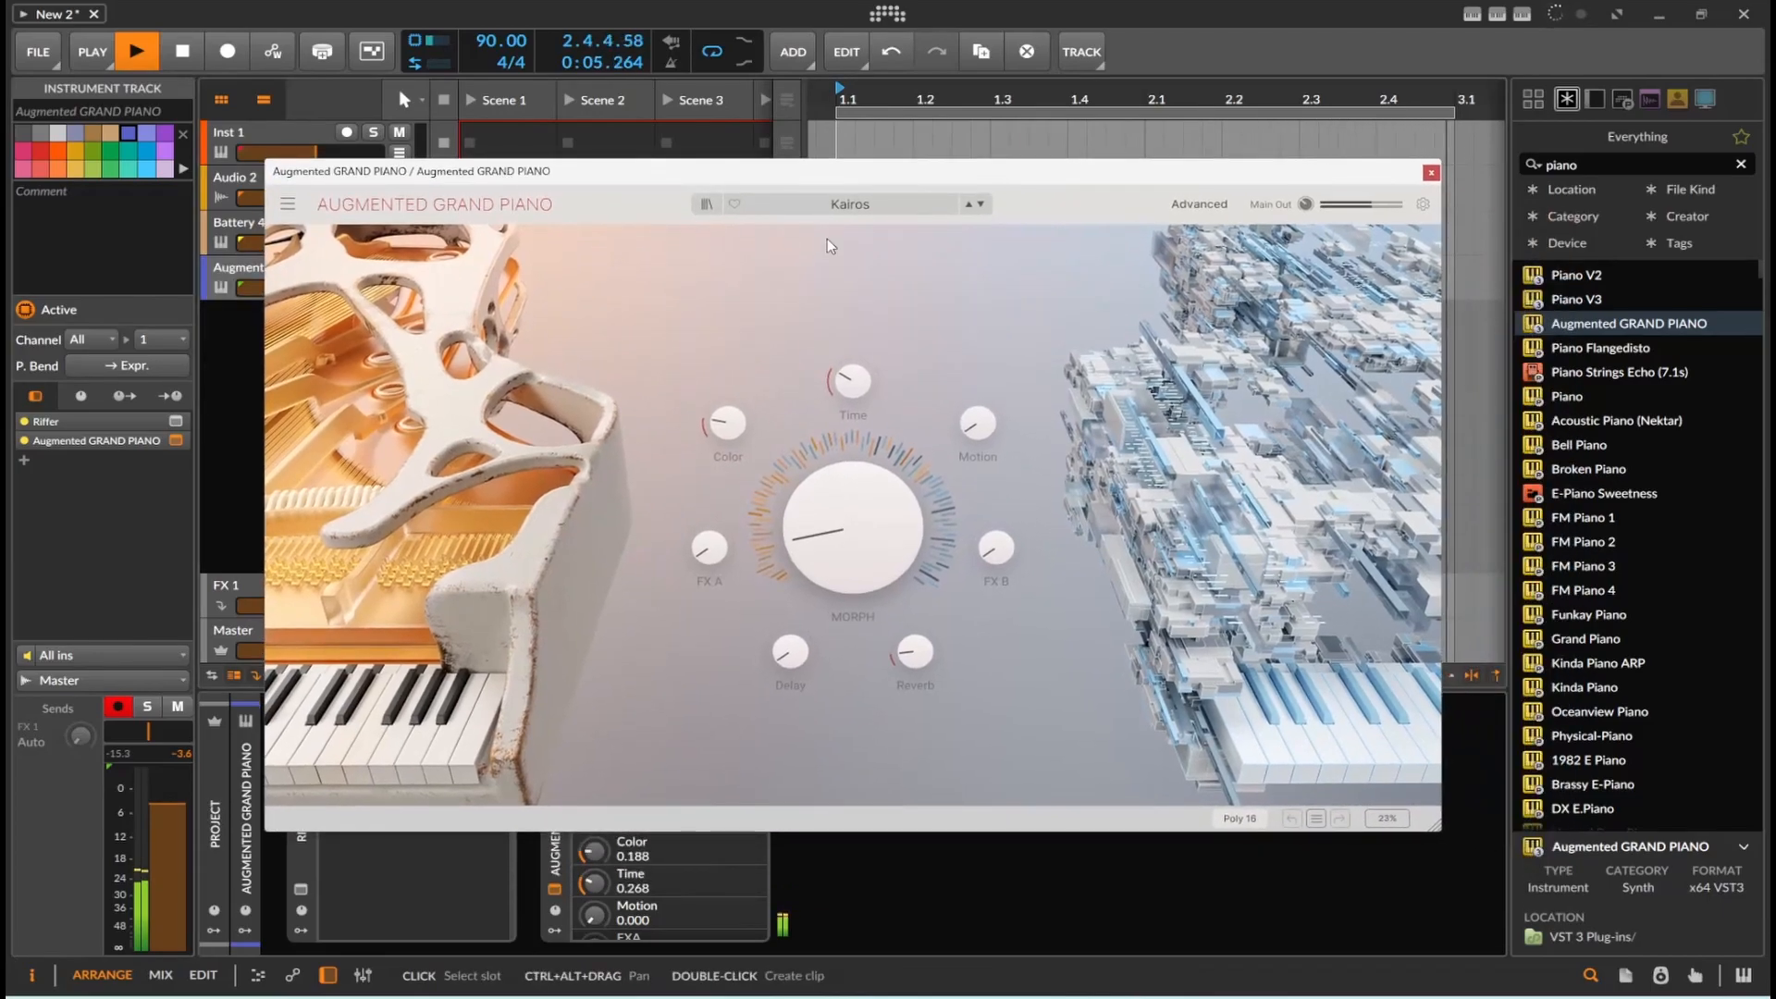
click(1431, 173)
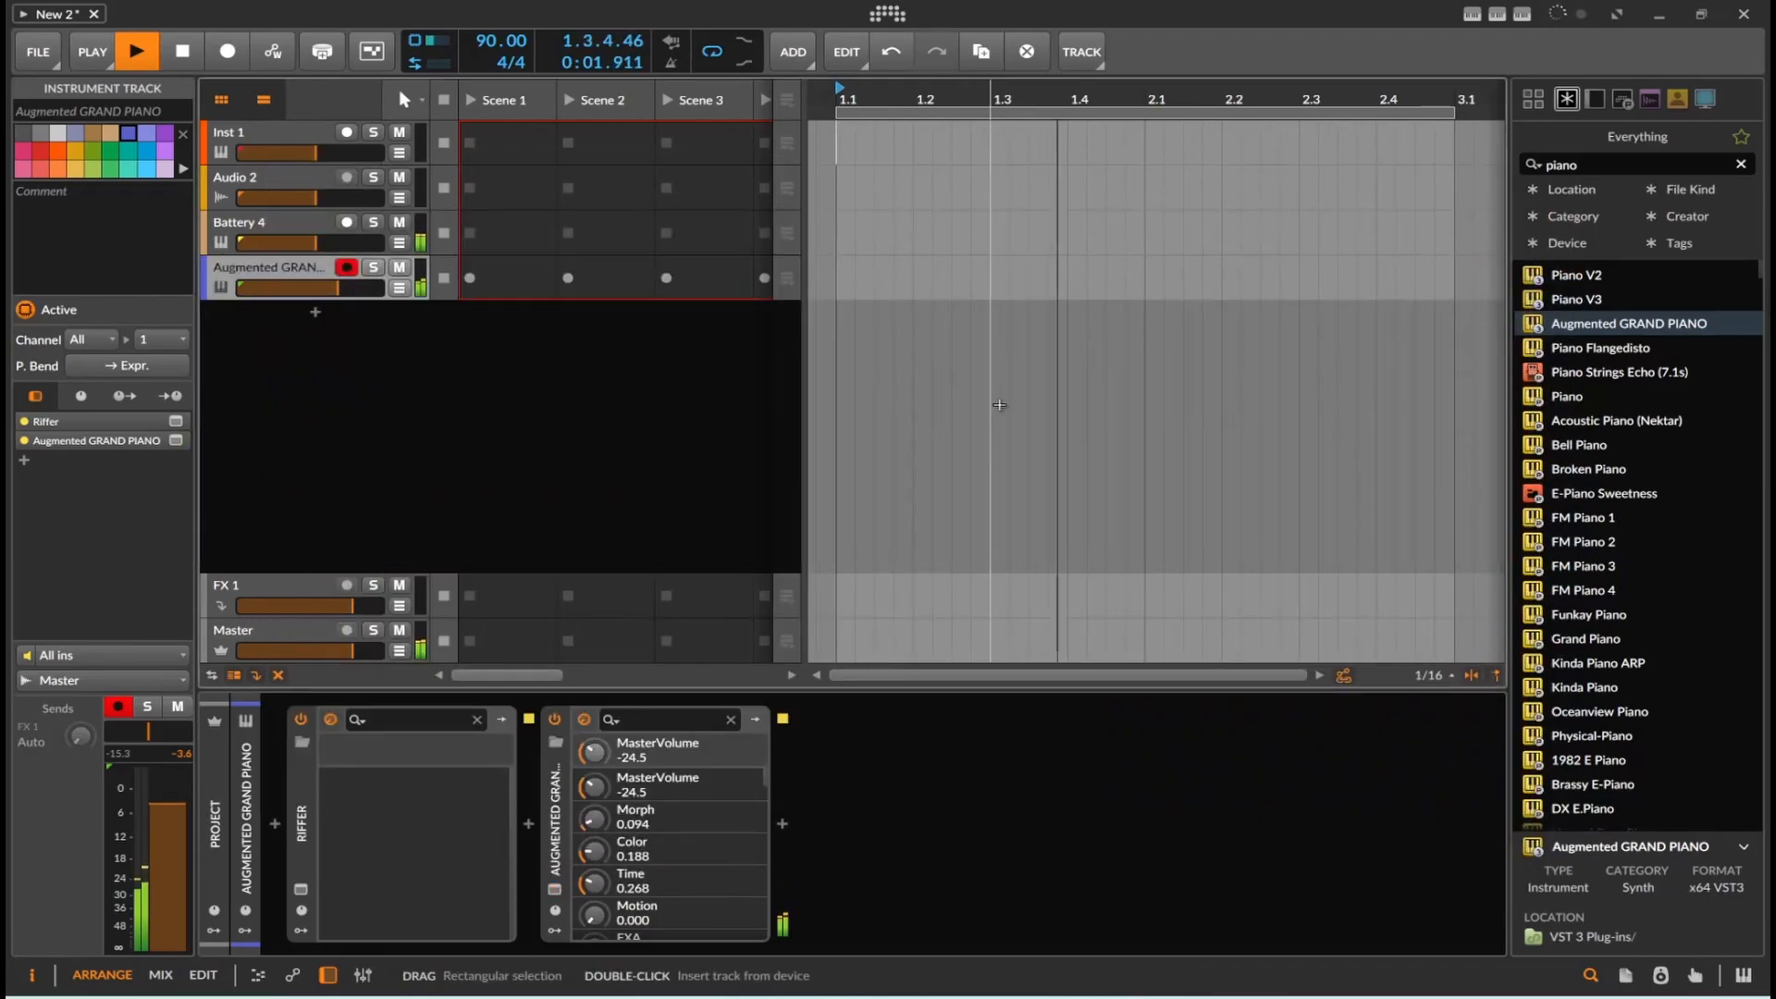
Step: Reopen Riffer on the piano track, place its window clear of the device chain and stop playback
click(301, 889)
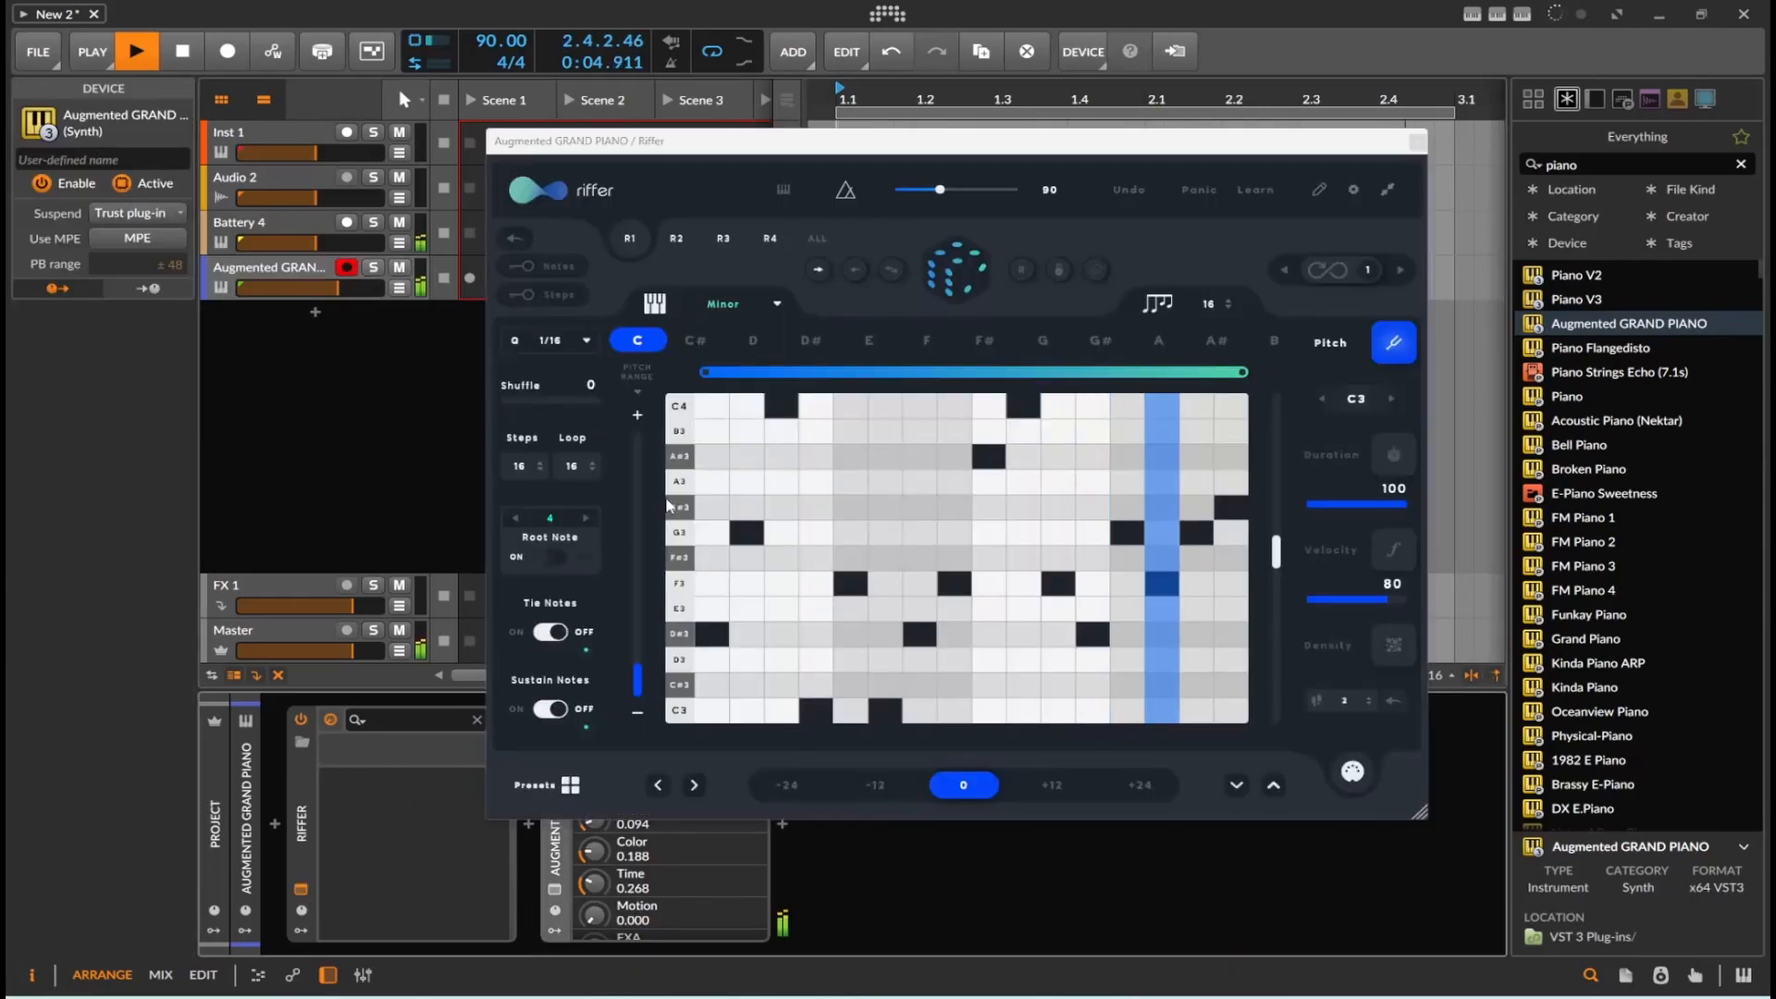
drag(820, 150, 913, 160)
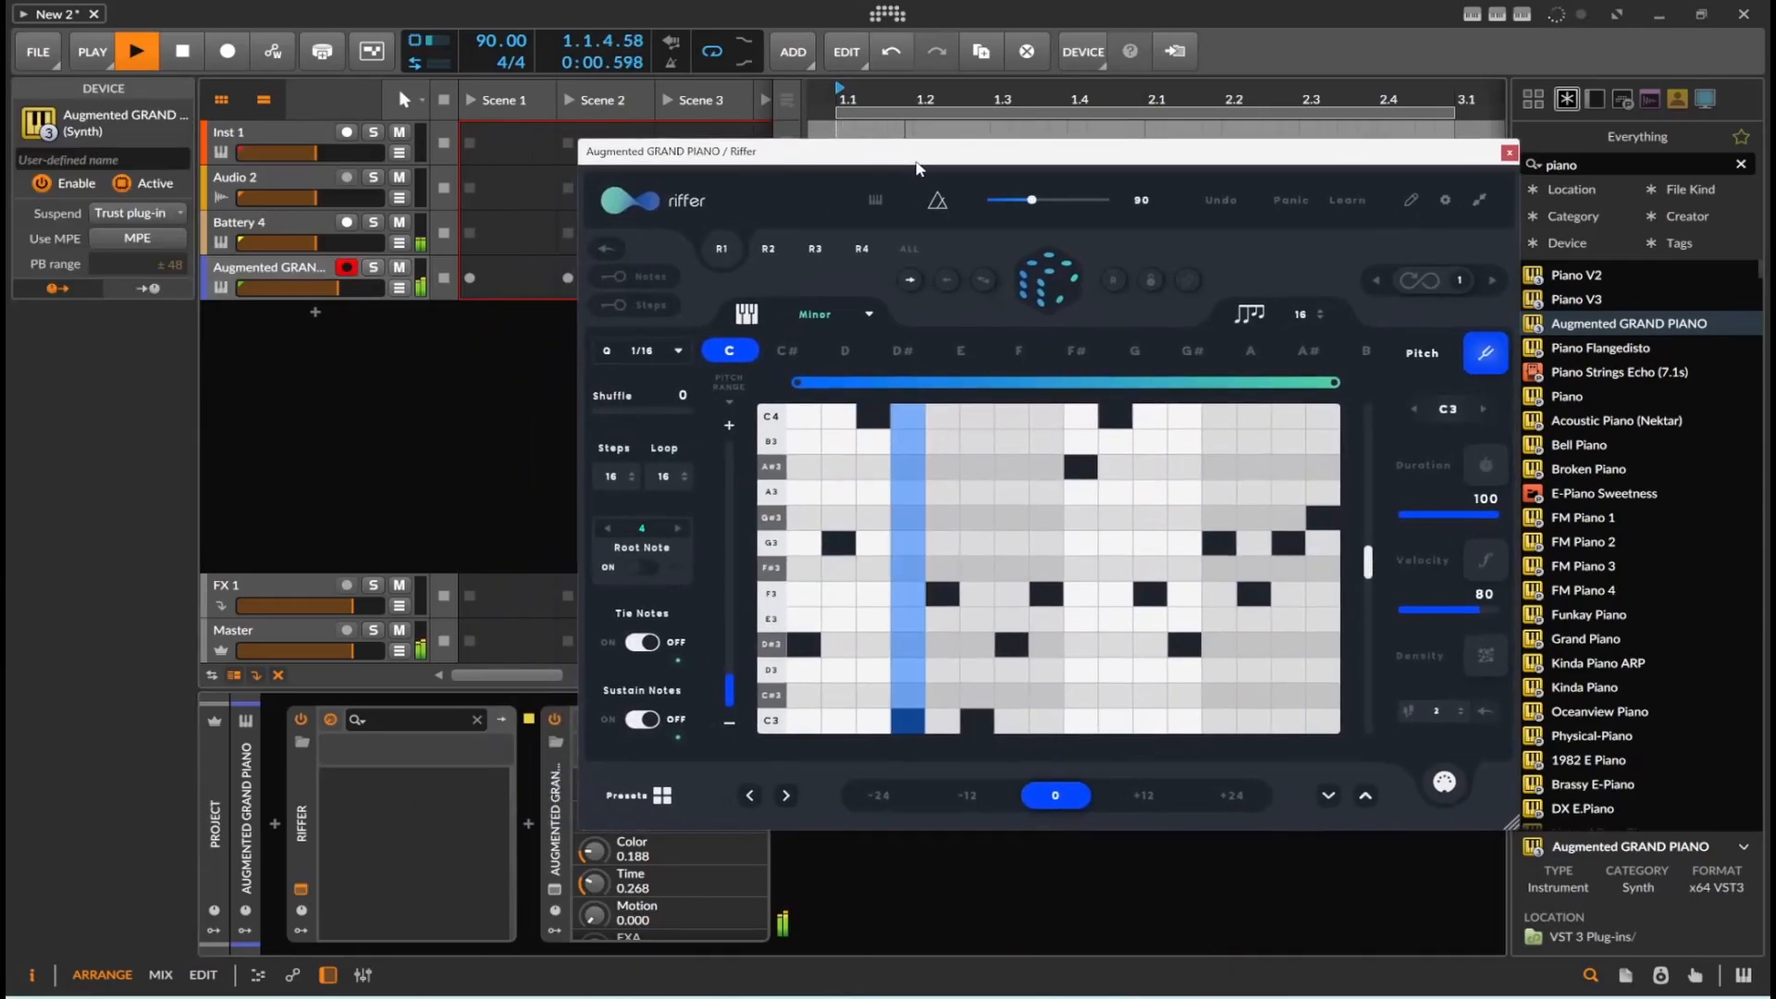
key(space)
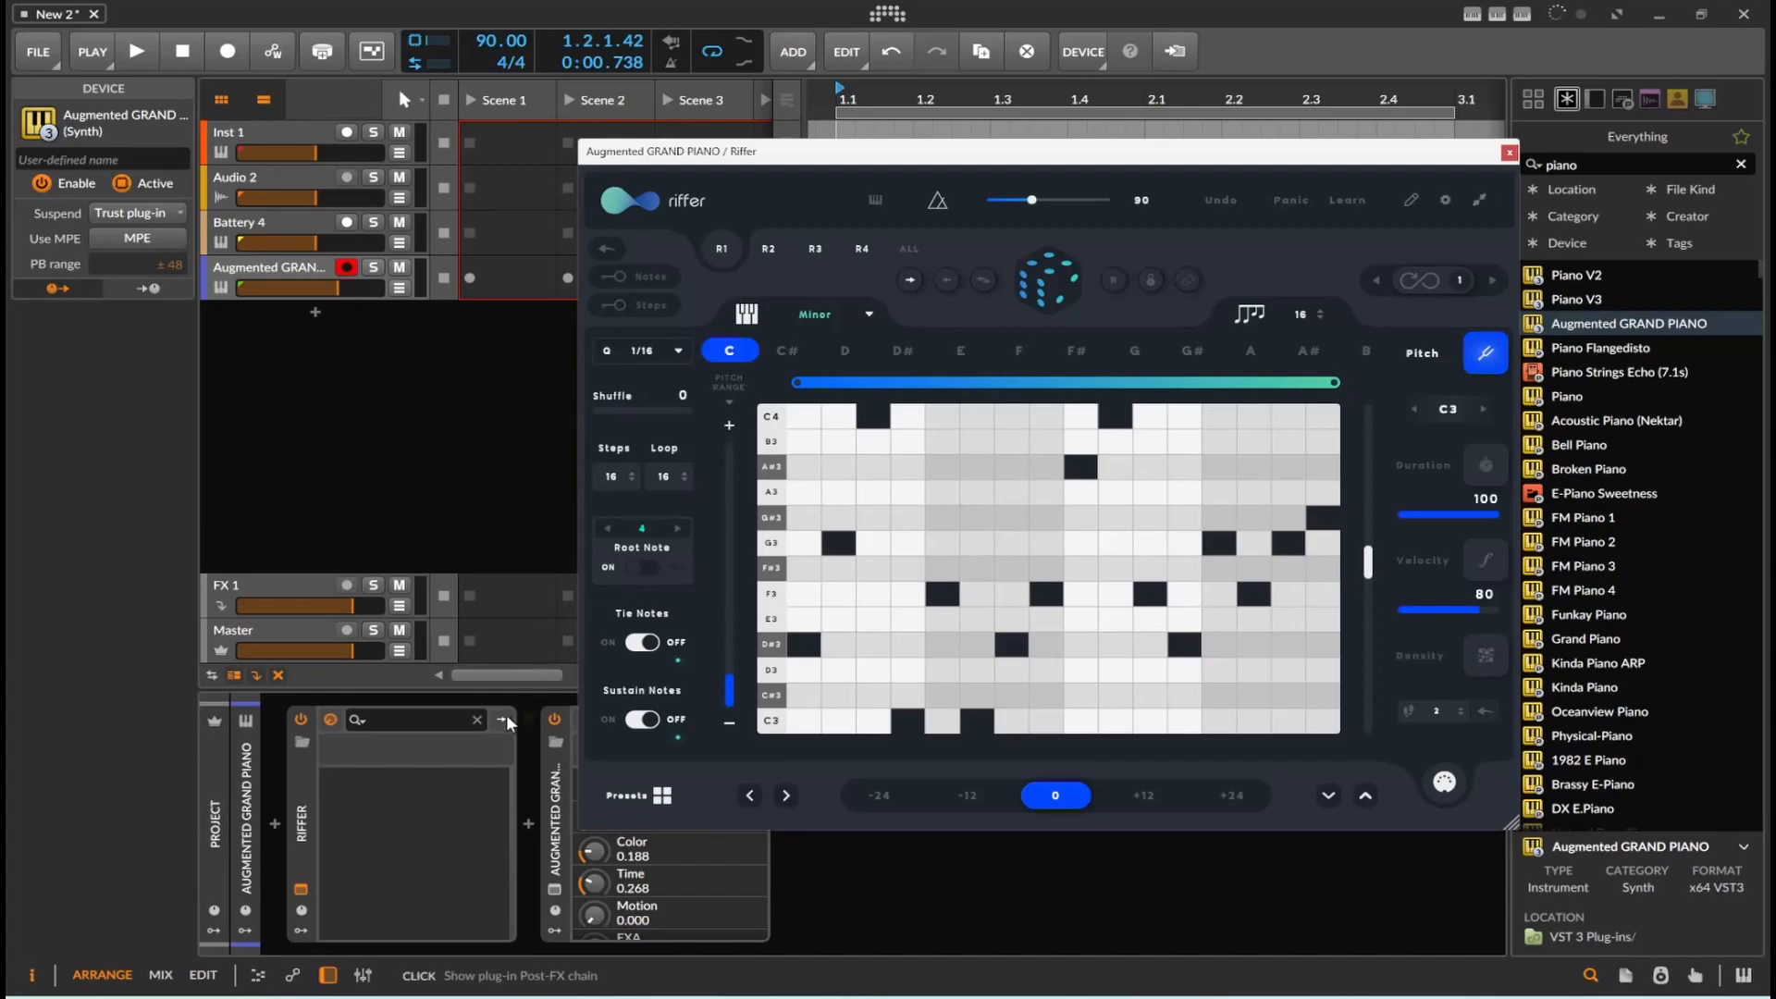
Step: View Riffer's mappable controls in MIDI Learn mode, leave that mode and turn on Tie Notes
click(1346, 200)
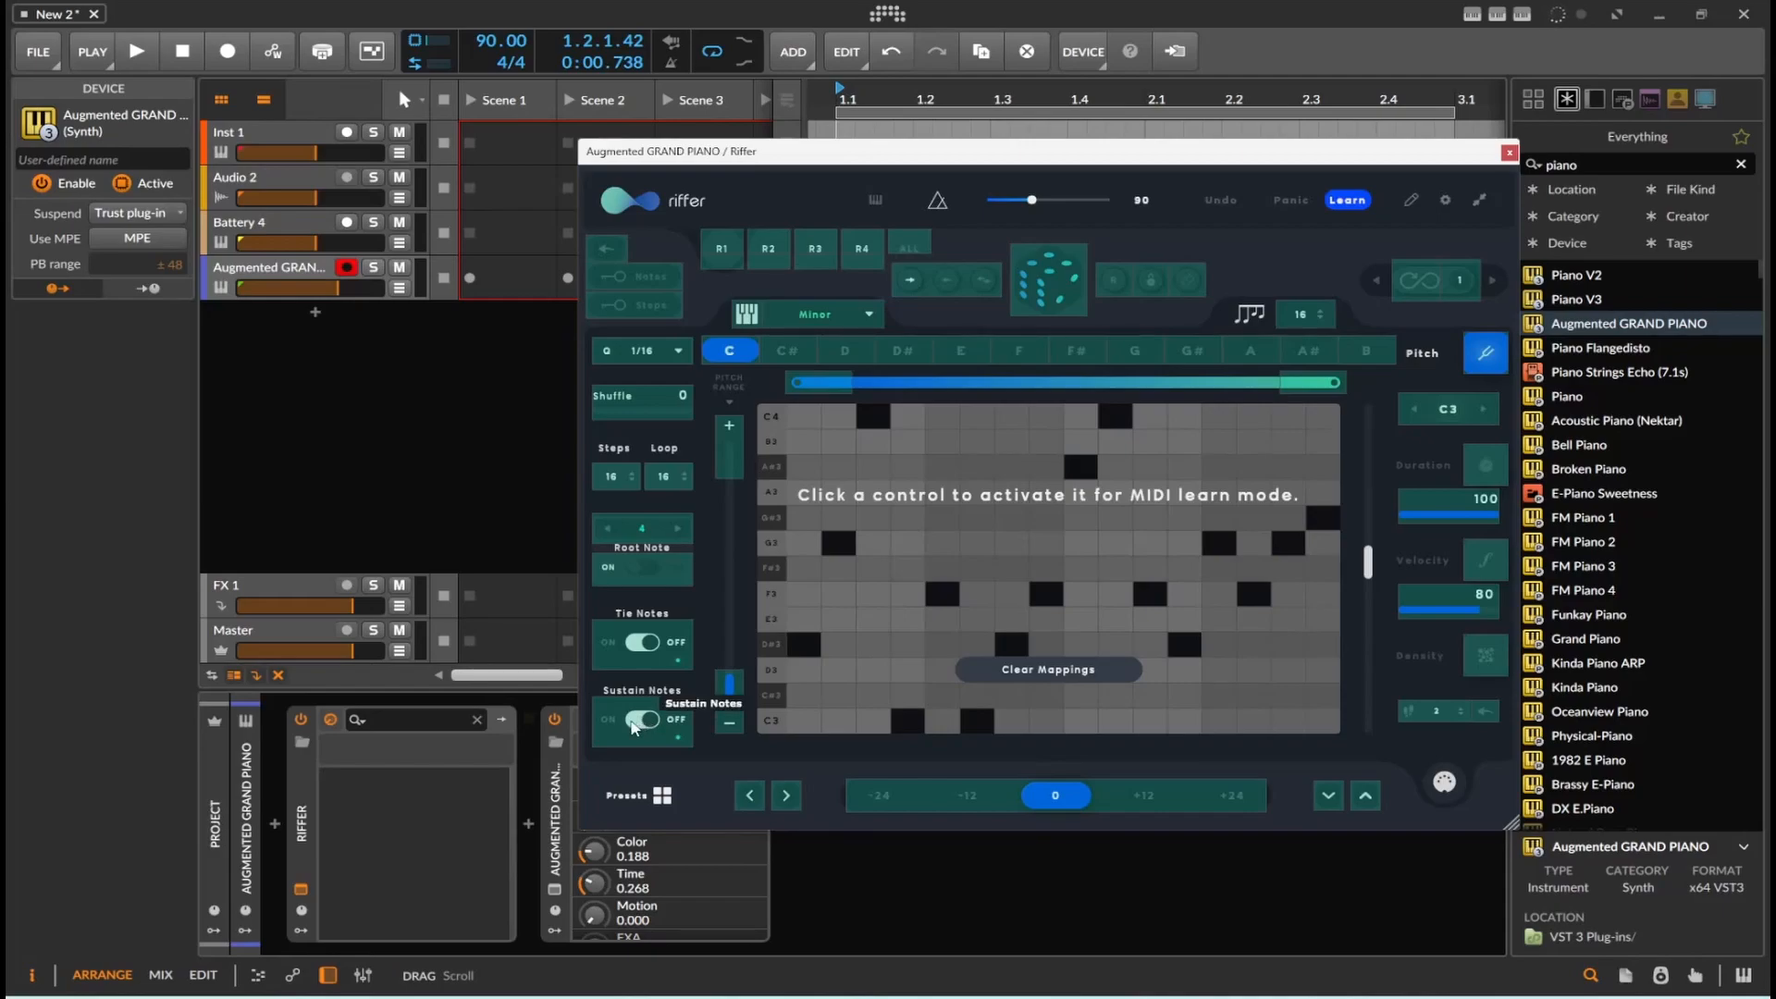
click(1348, 201)
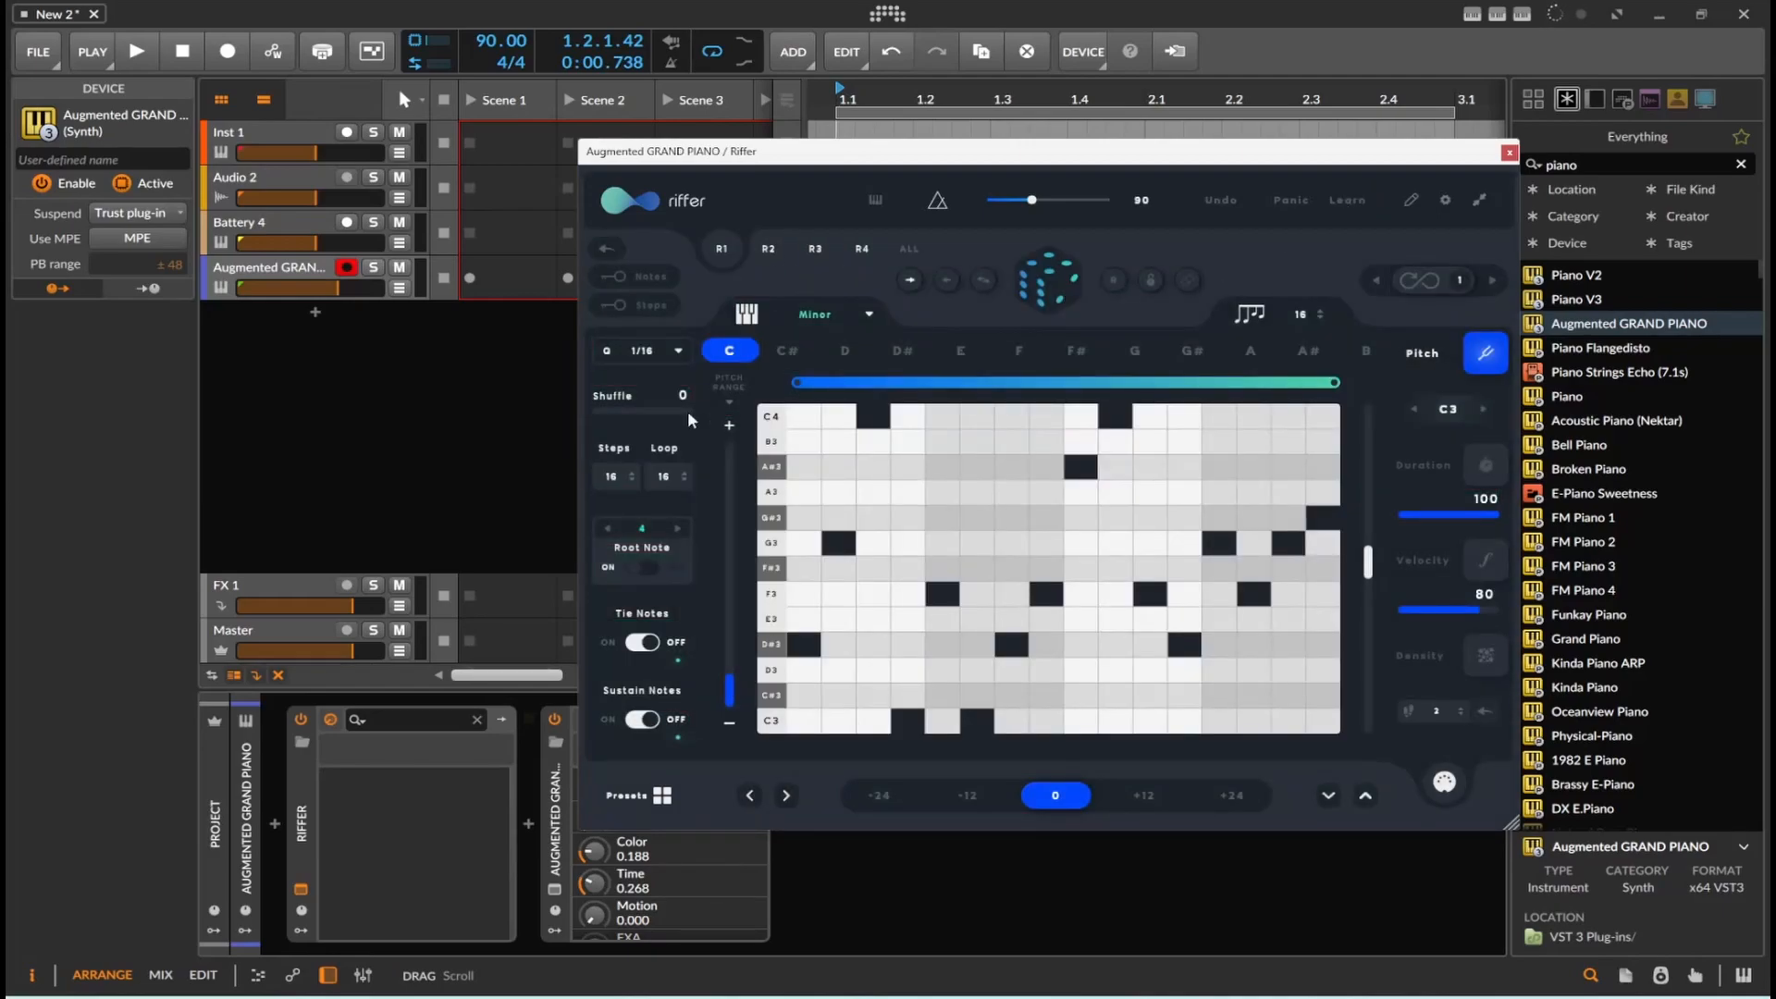
click(643, 648)
Step: Show the modulator slots of the Riffer device and view the available modulators without inserting one
click(293, 930)
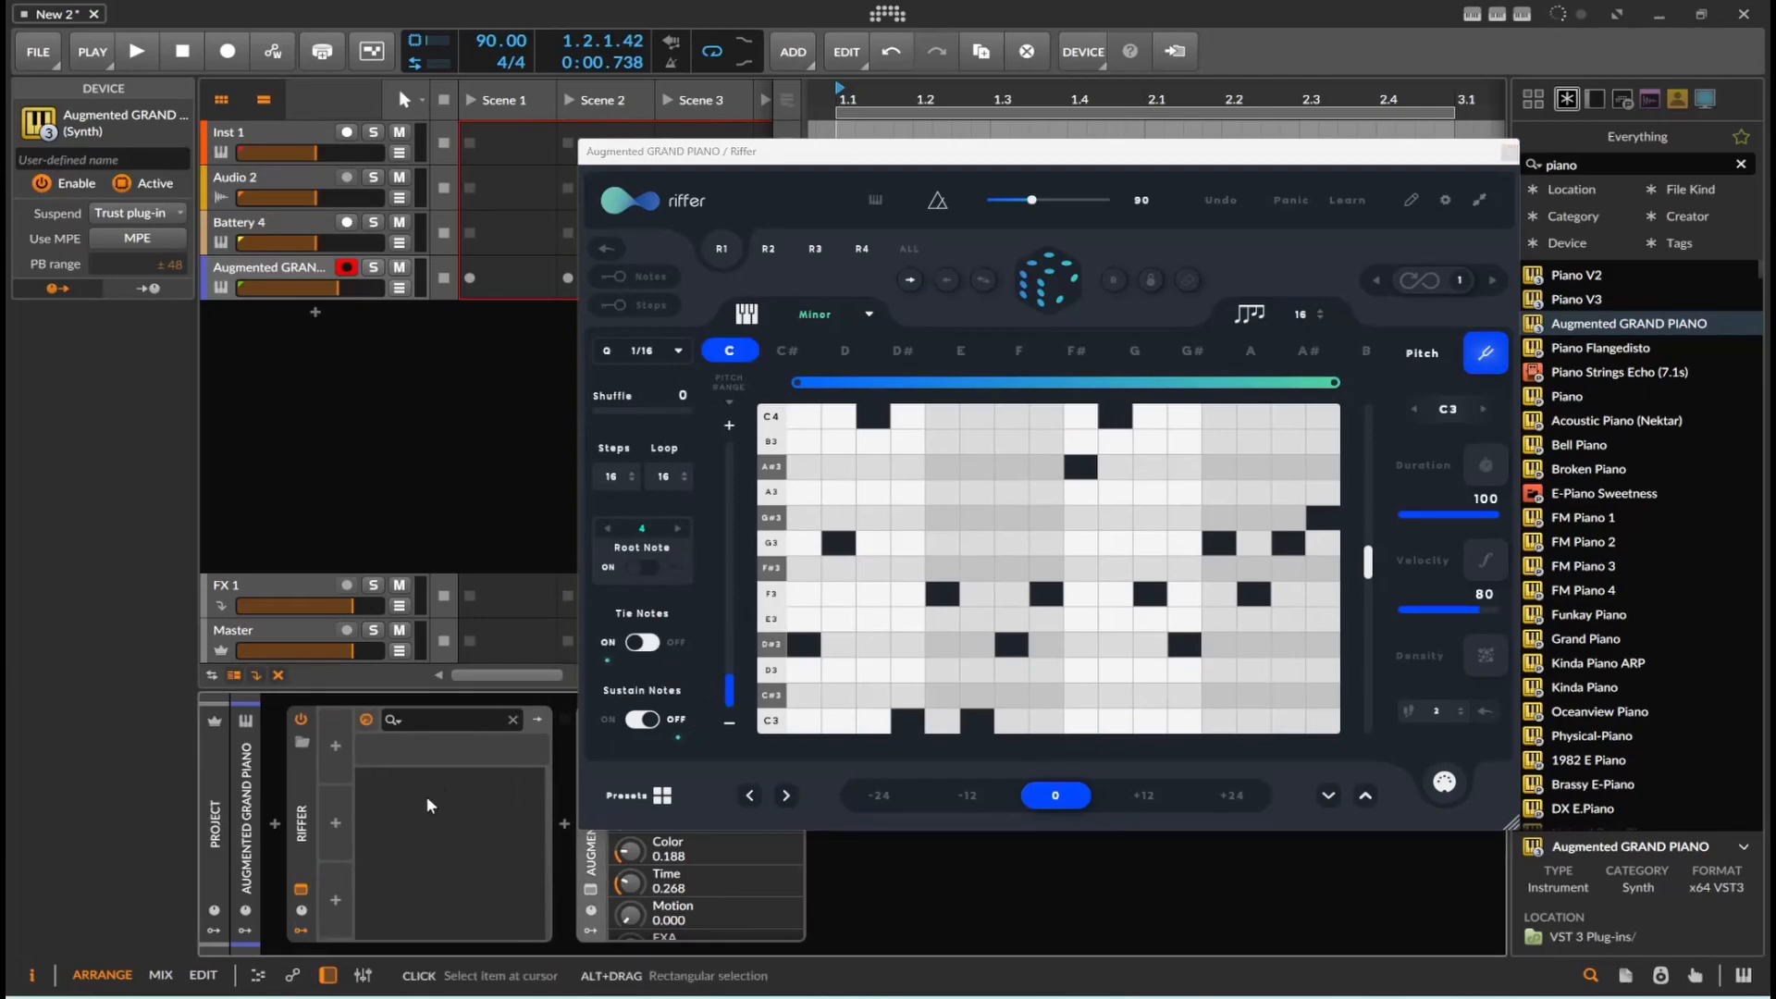
click(337, 741)
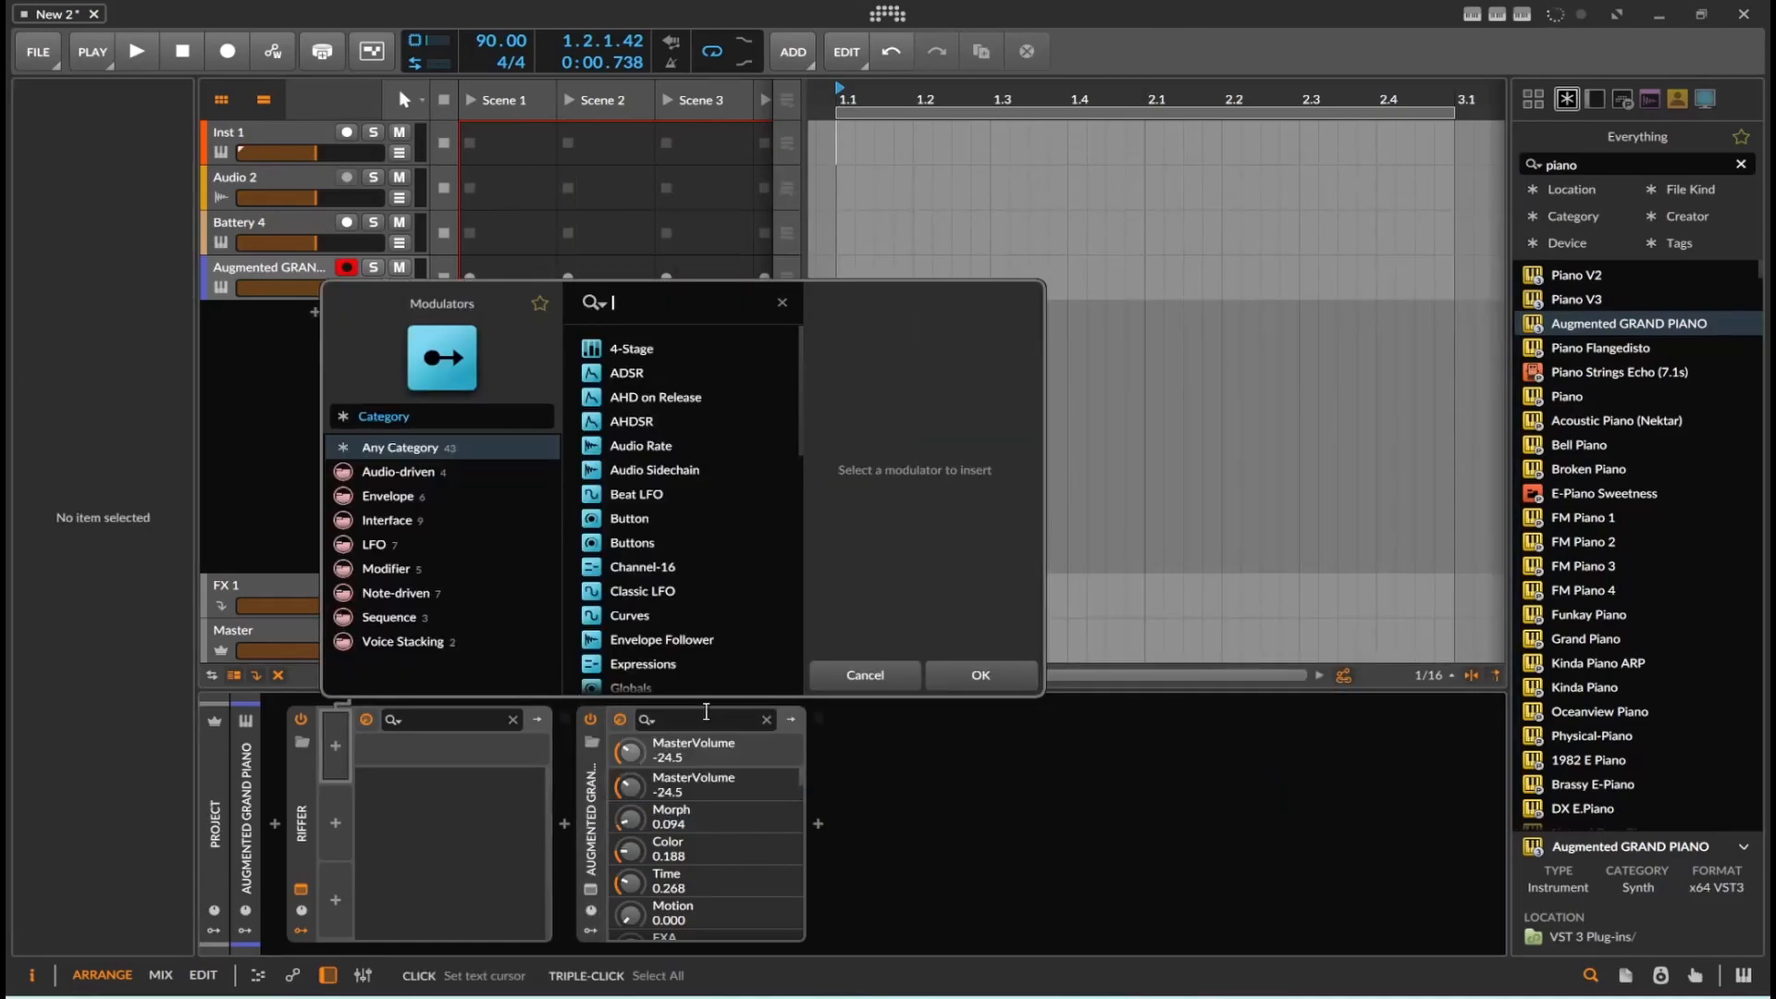
click(863, 680)
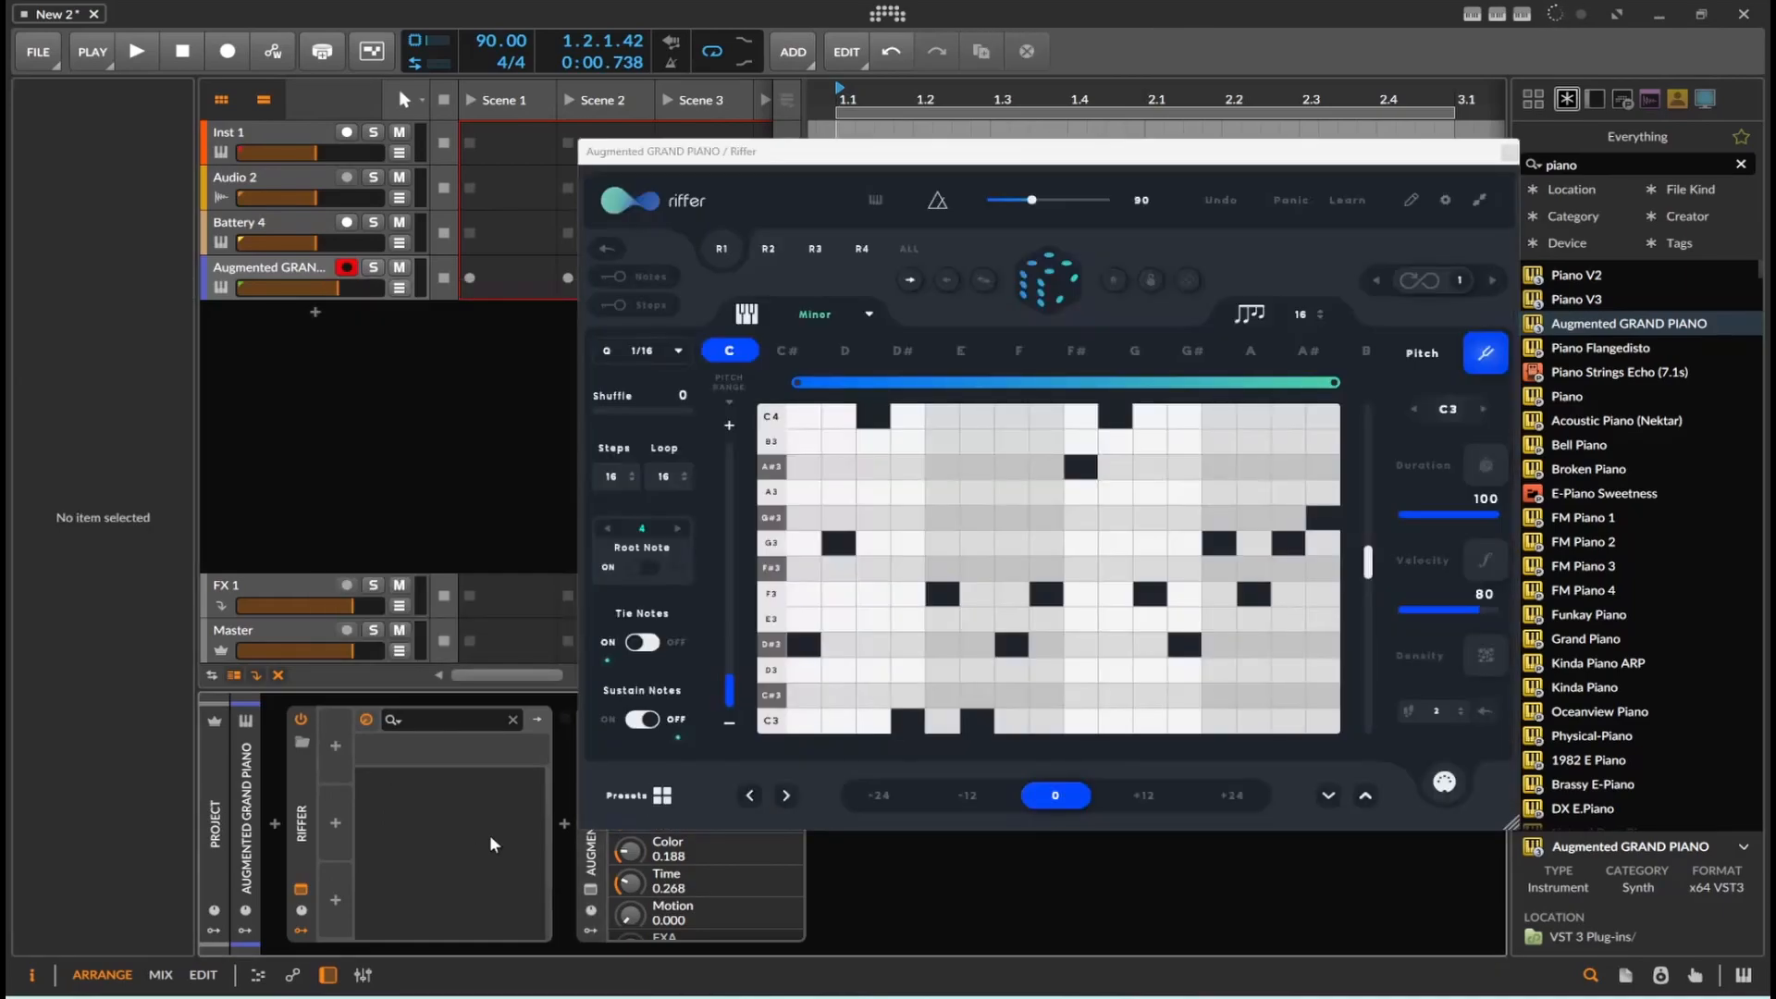
Step: Transpose riff R1 by +12 and generate a random riff in slot R2
click(1130, 794)
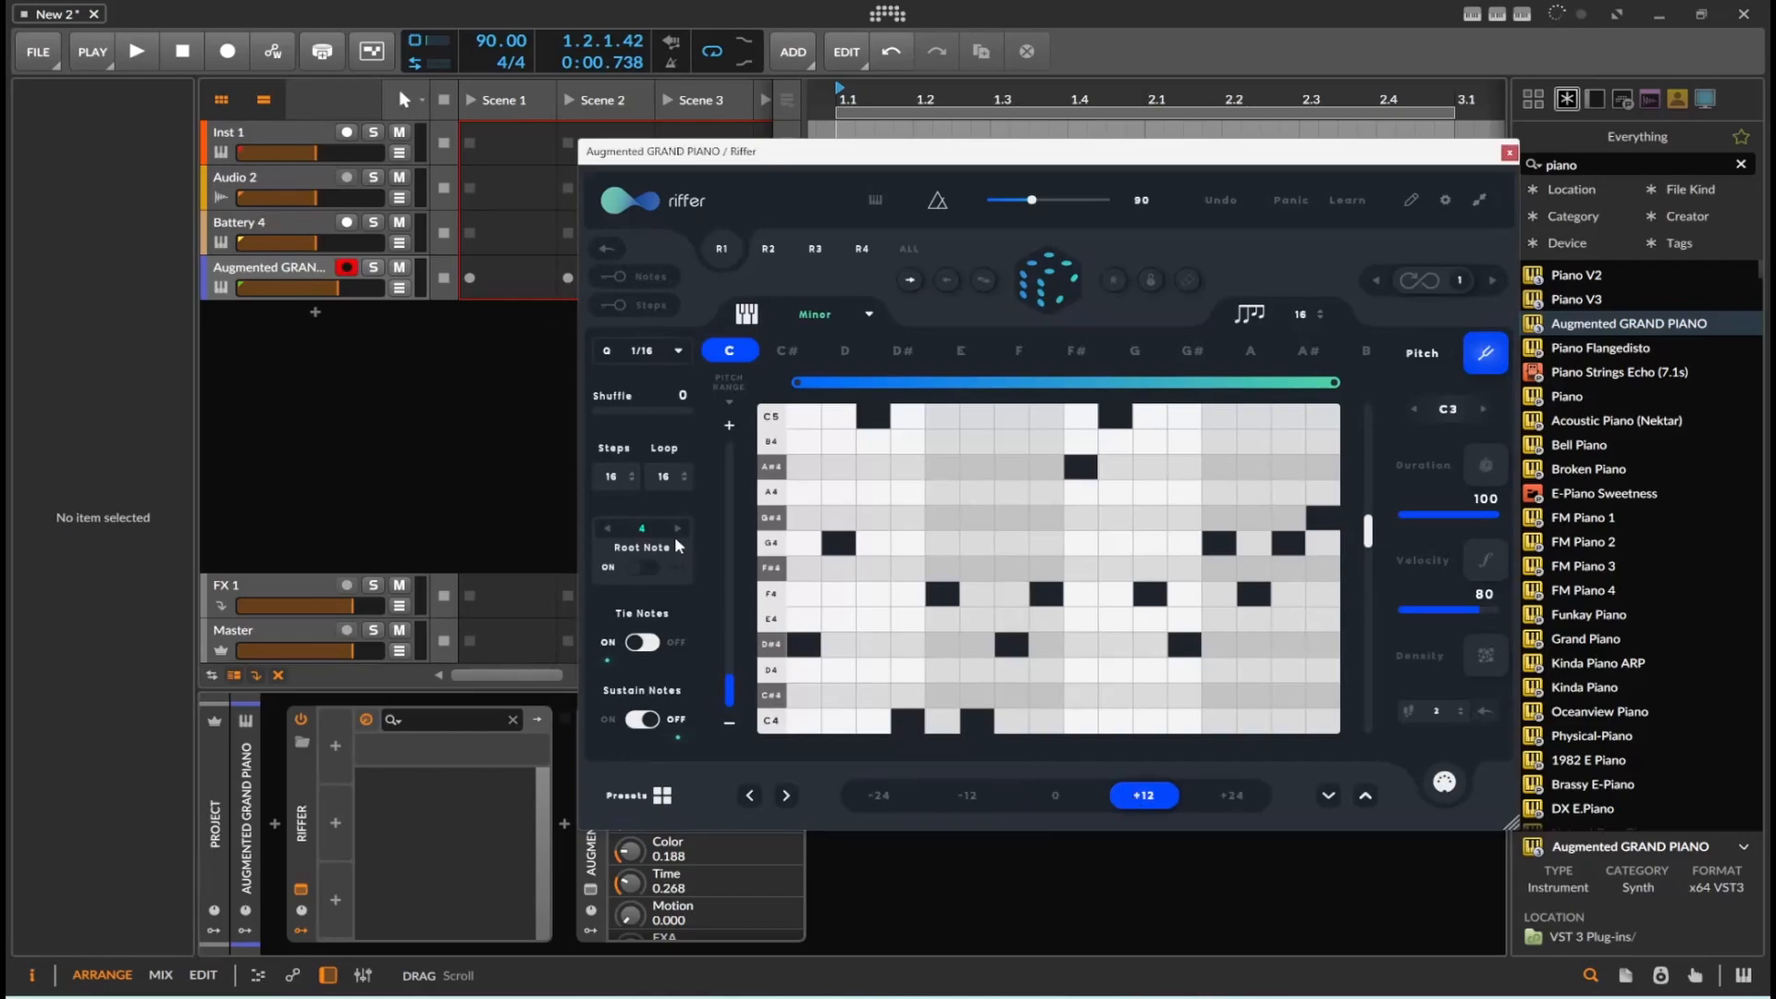
click(769, 262)
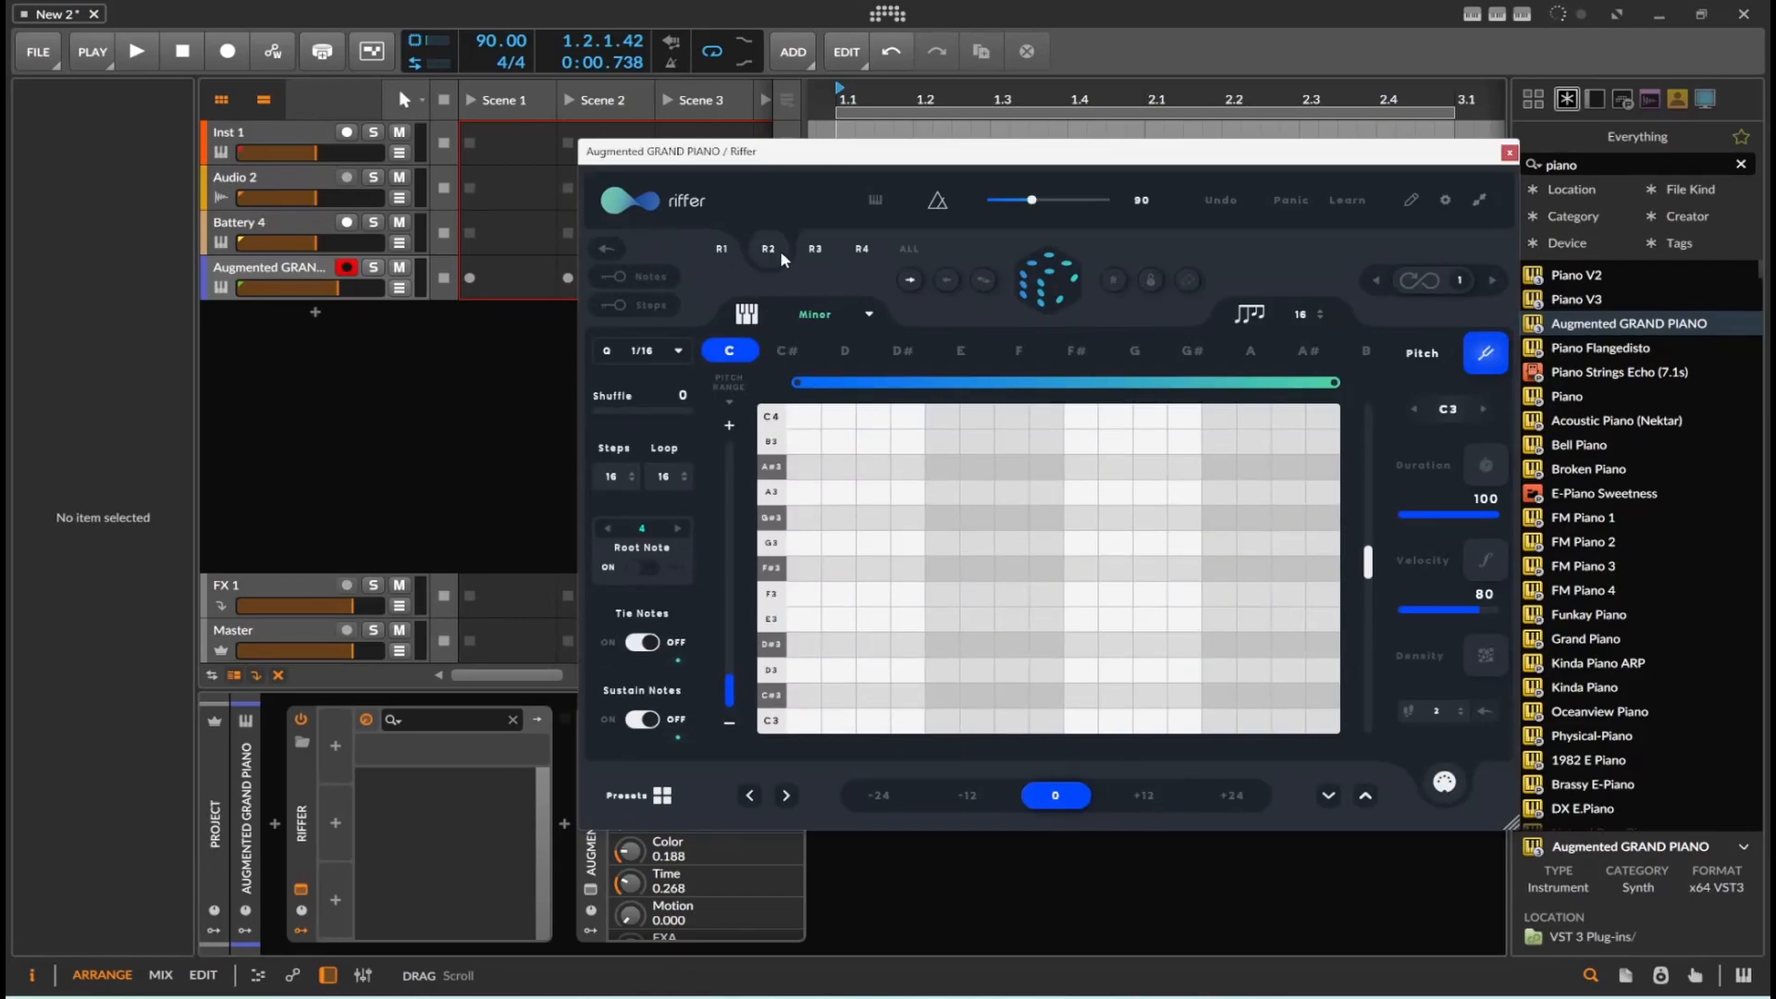
click(1040, 292)
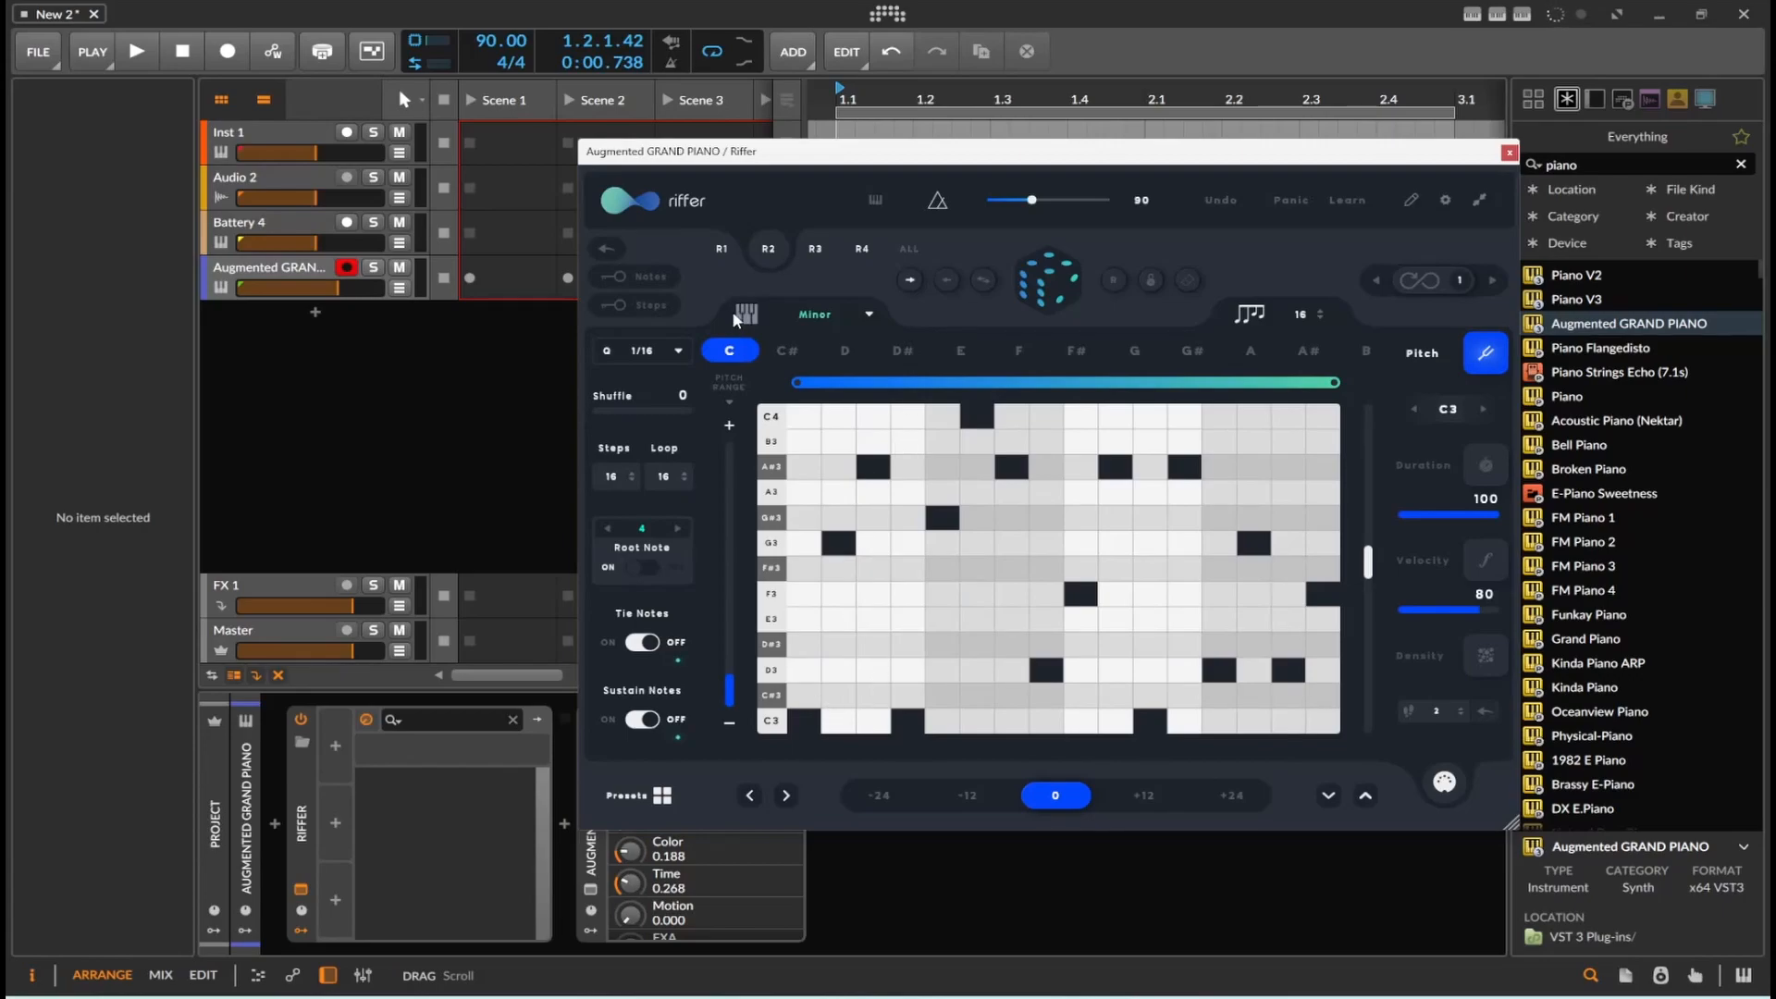
Step: Compare riffs R1 and R2, transpose R2 by -24 and return to R1
click(721, 256)
click(762, 253)
click(722, 251)
click(763, 250)
click(720, 250)
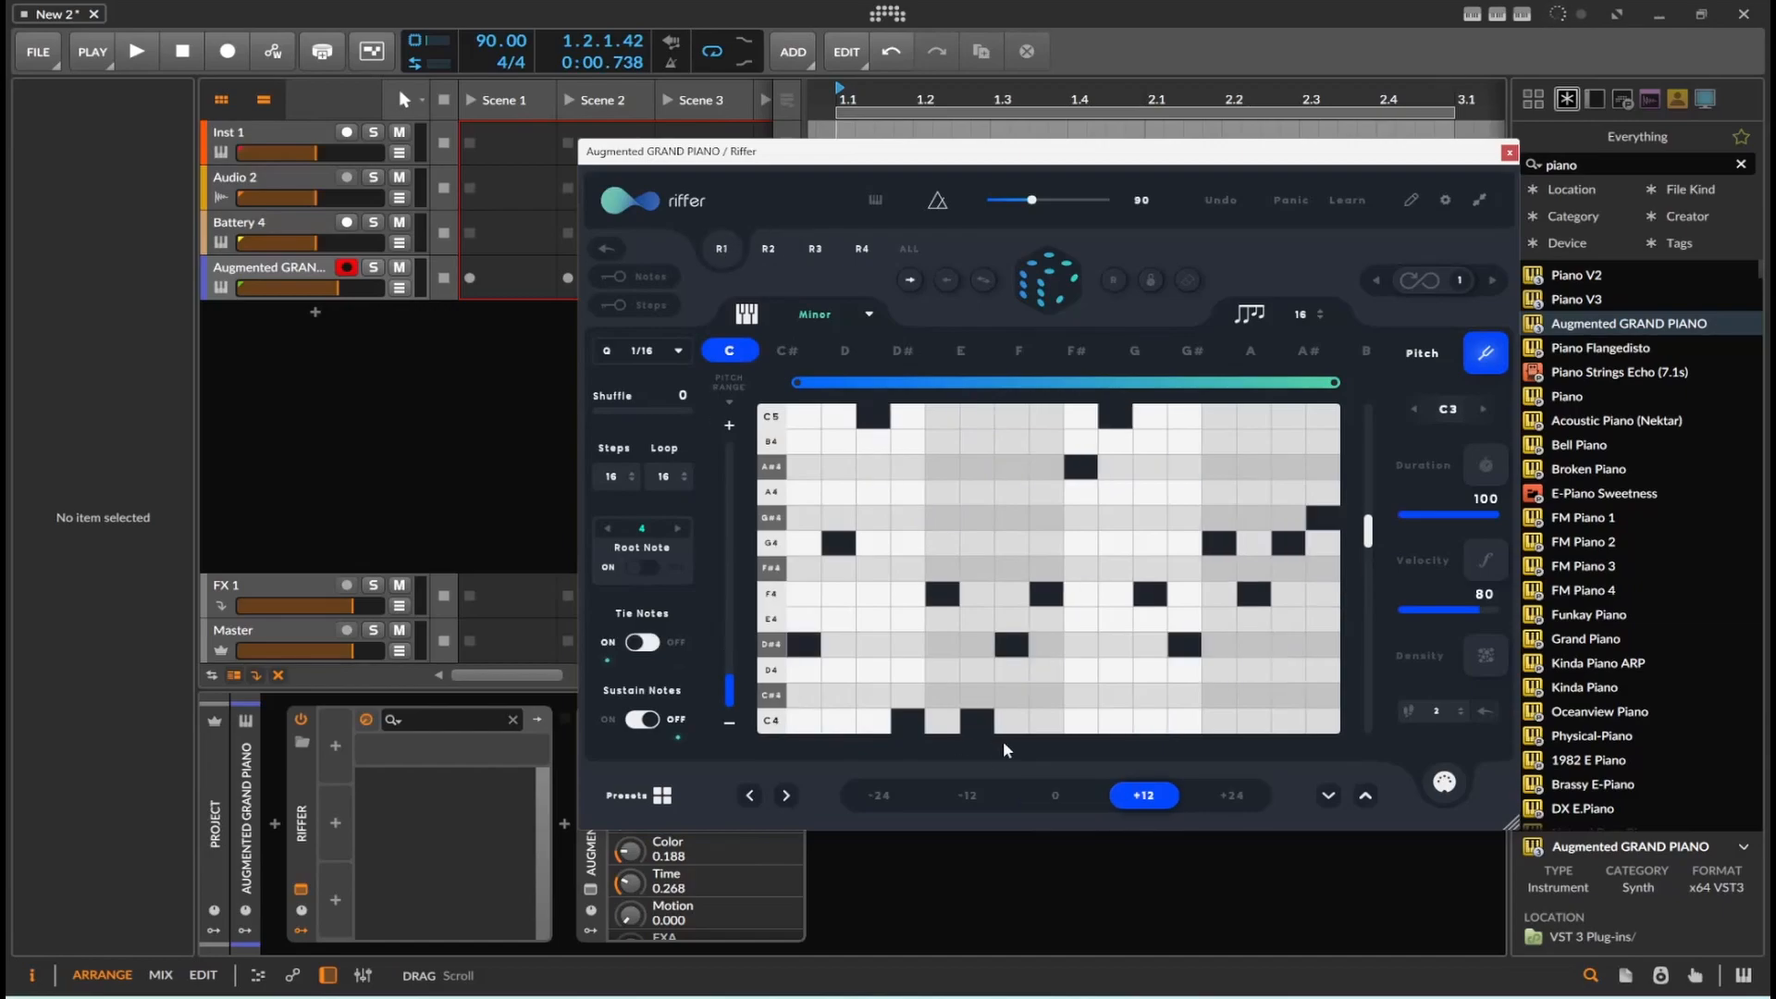
click(768, 249)
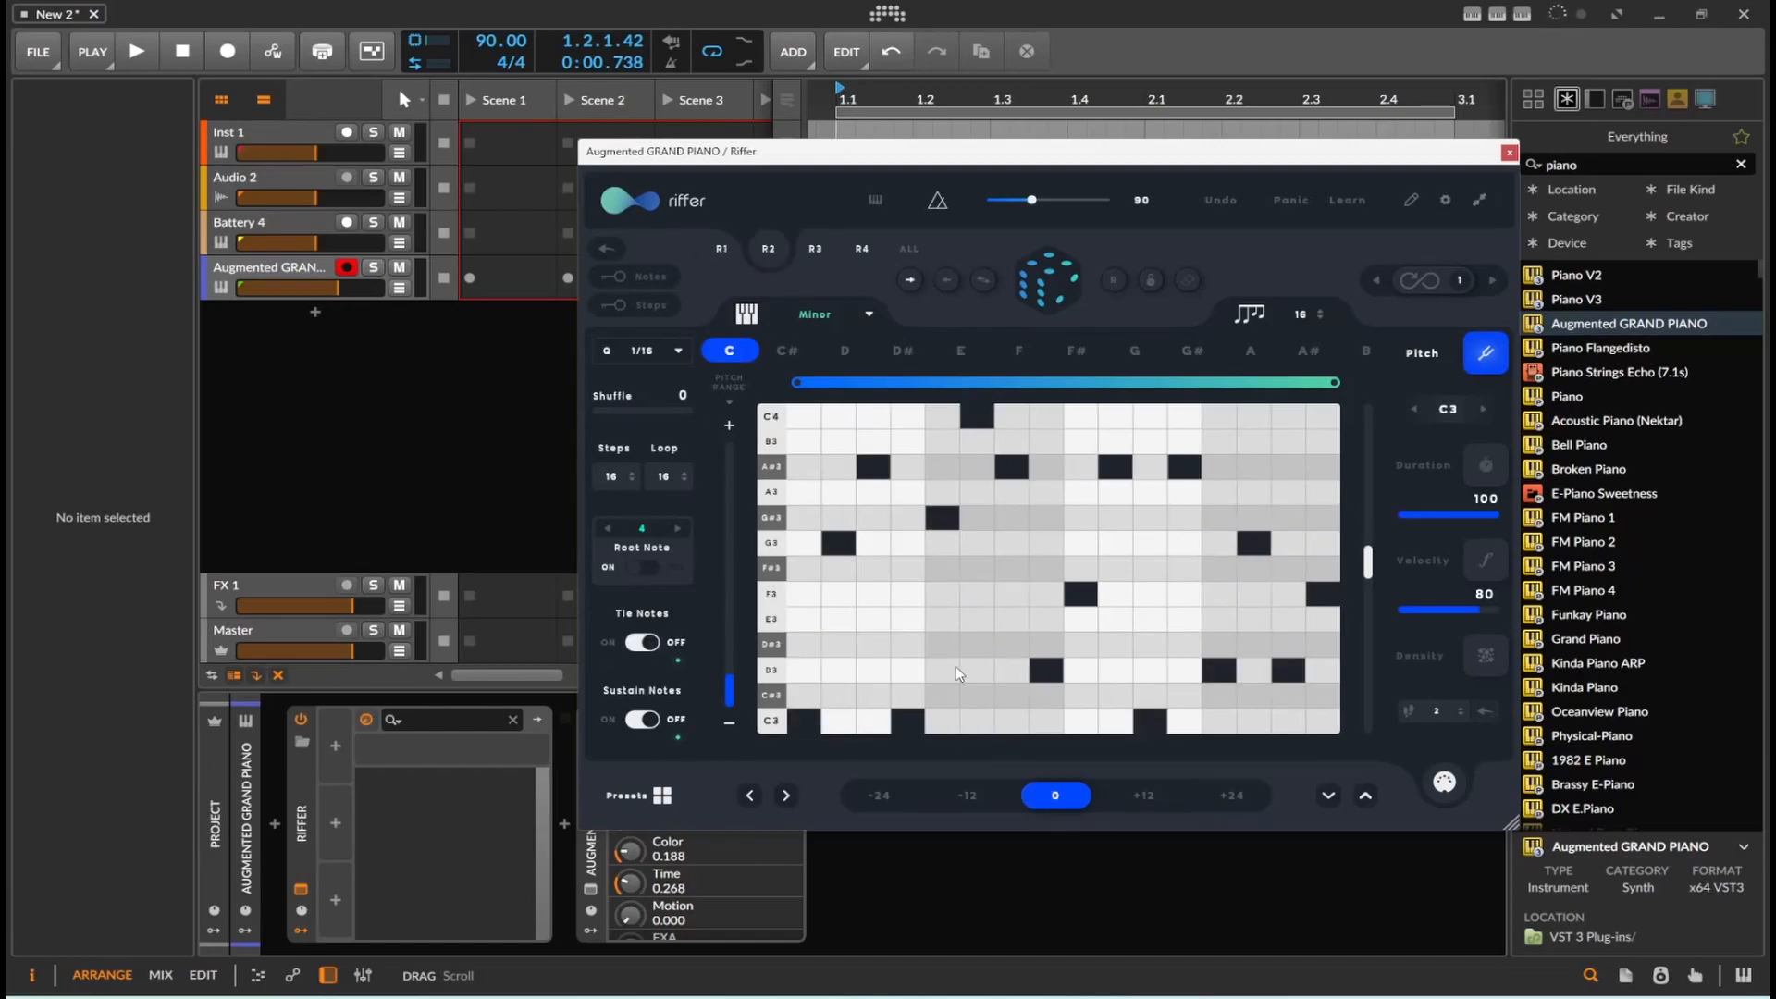
click(894, 802)
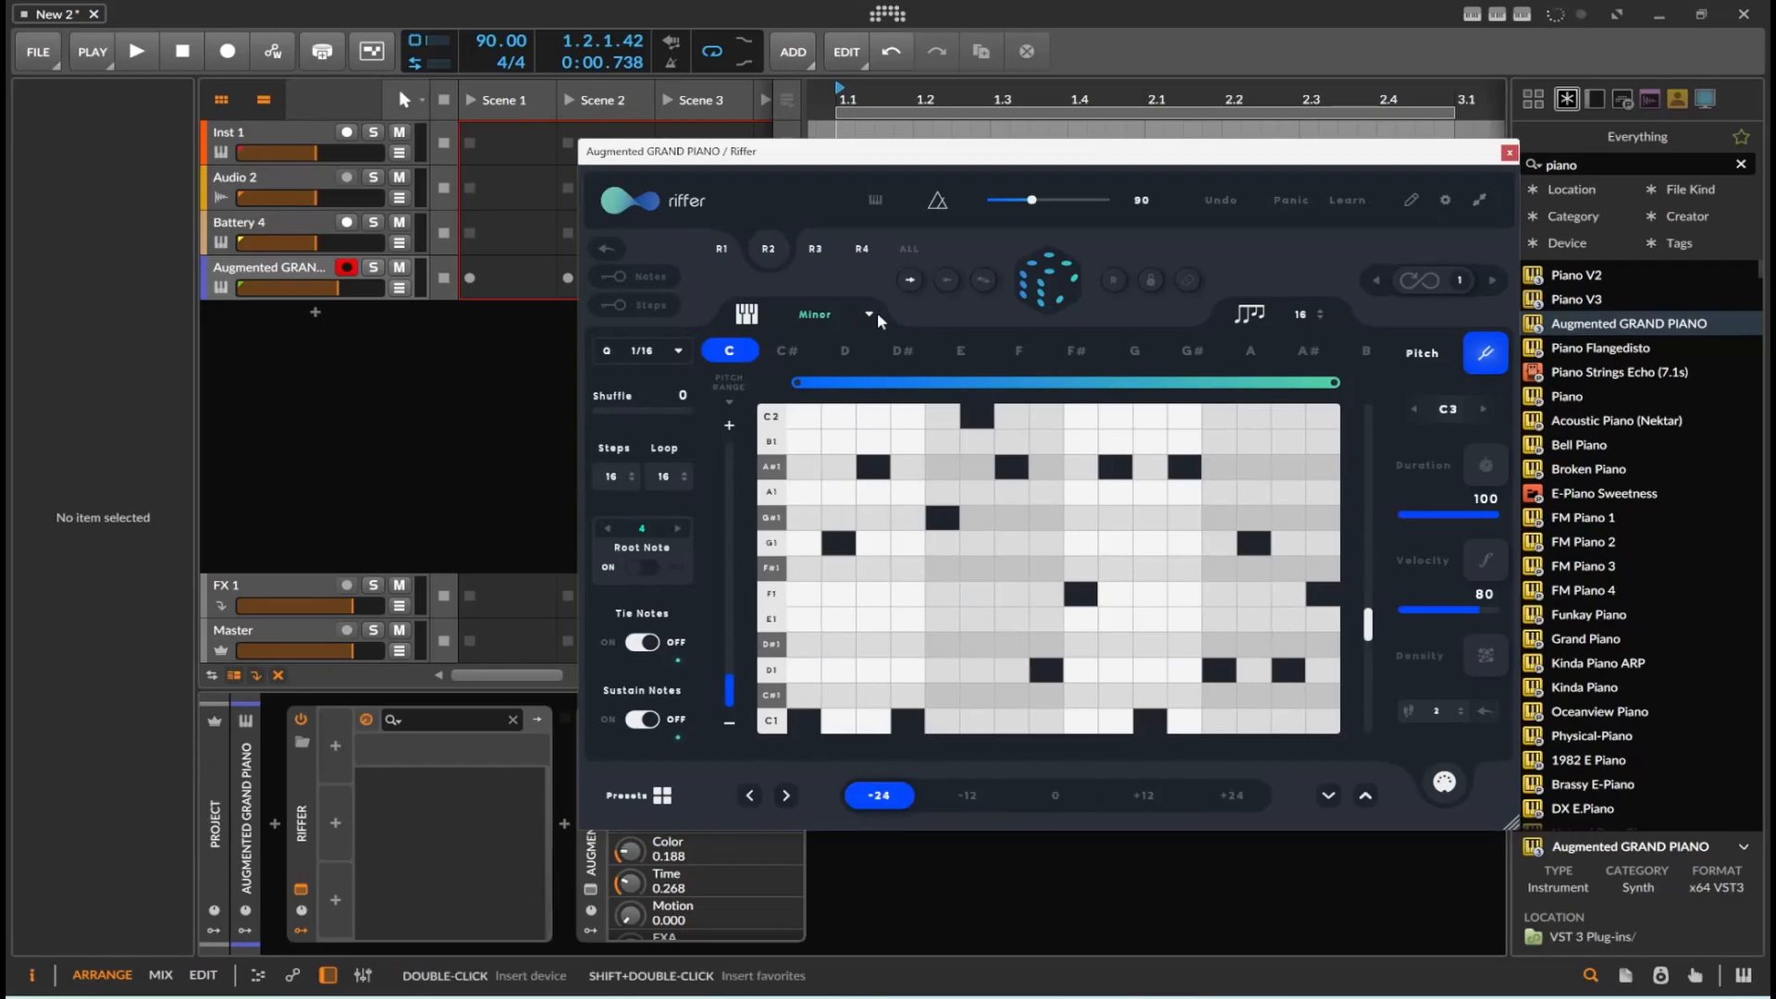
click(727, 250)
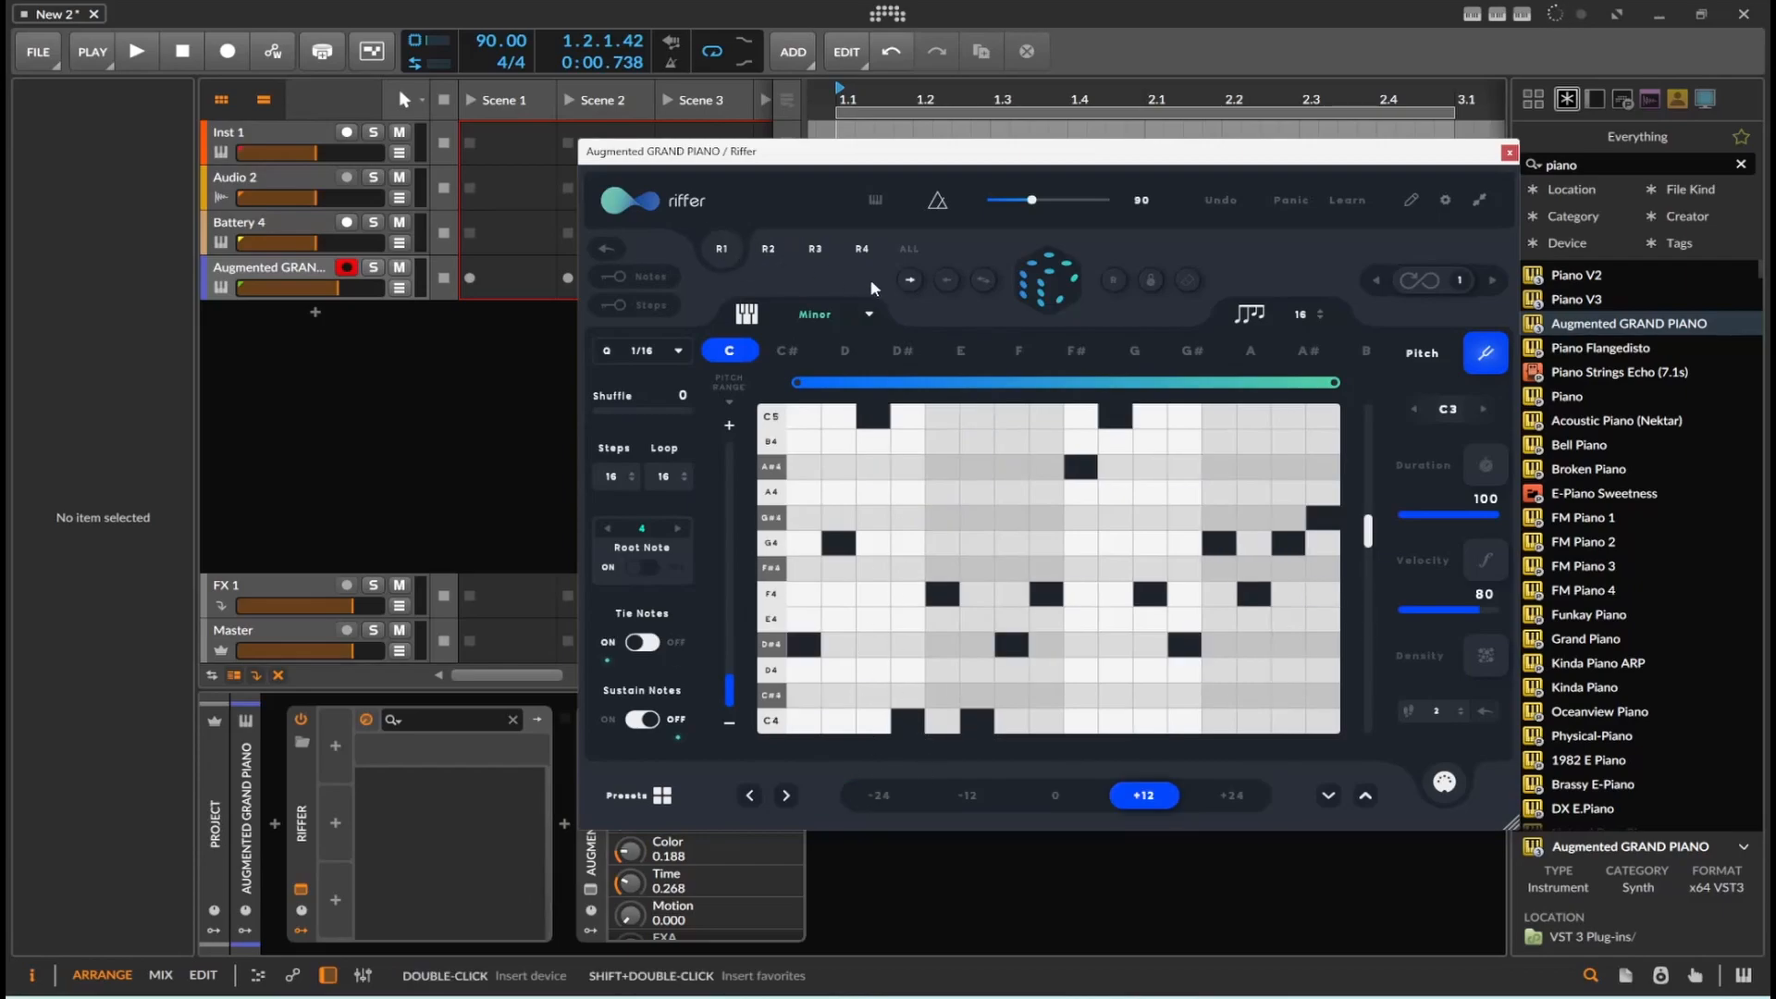
Step: Play riff R1 while shortening and moving its loop range until it covers only the first five steps
key(space)
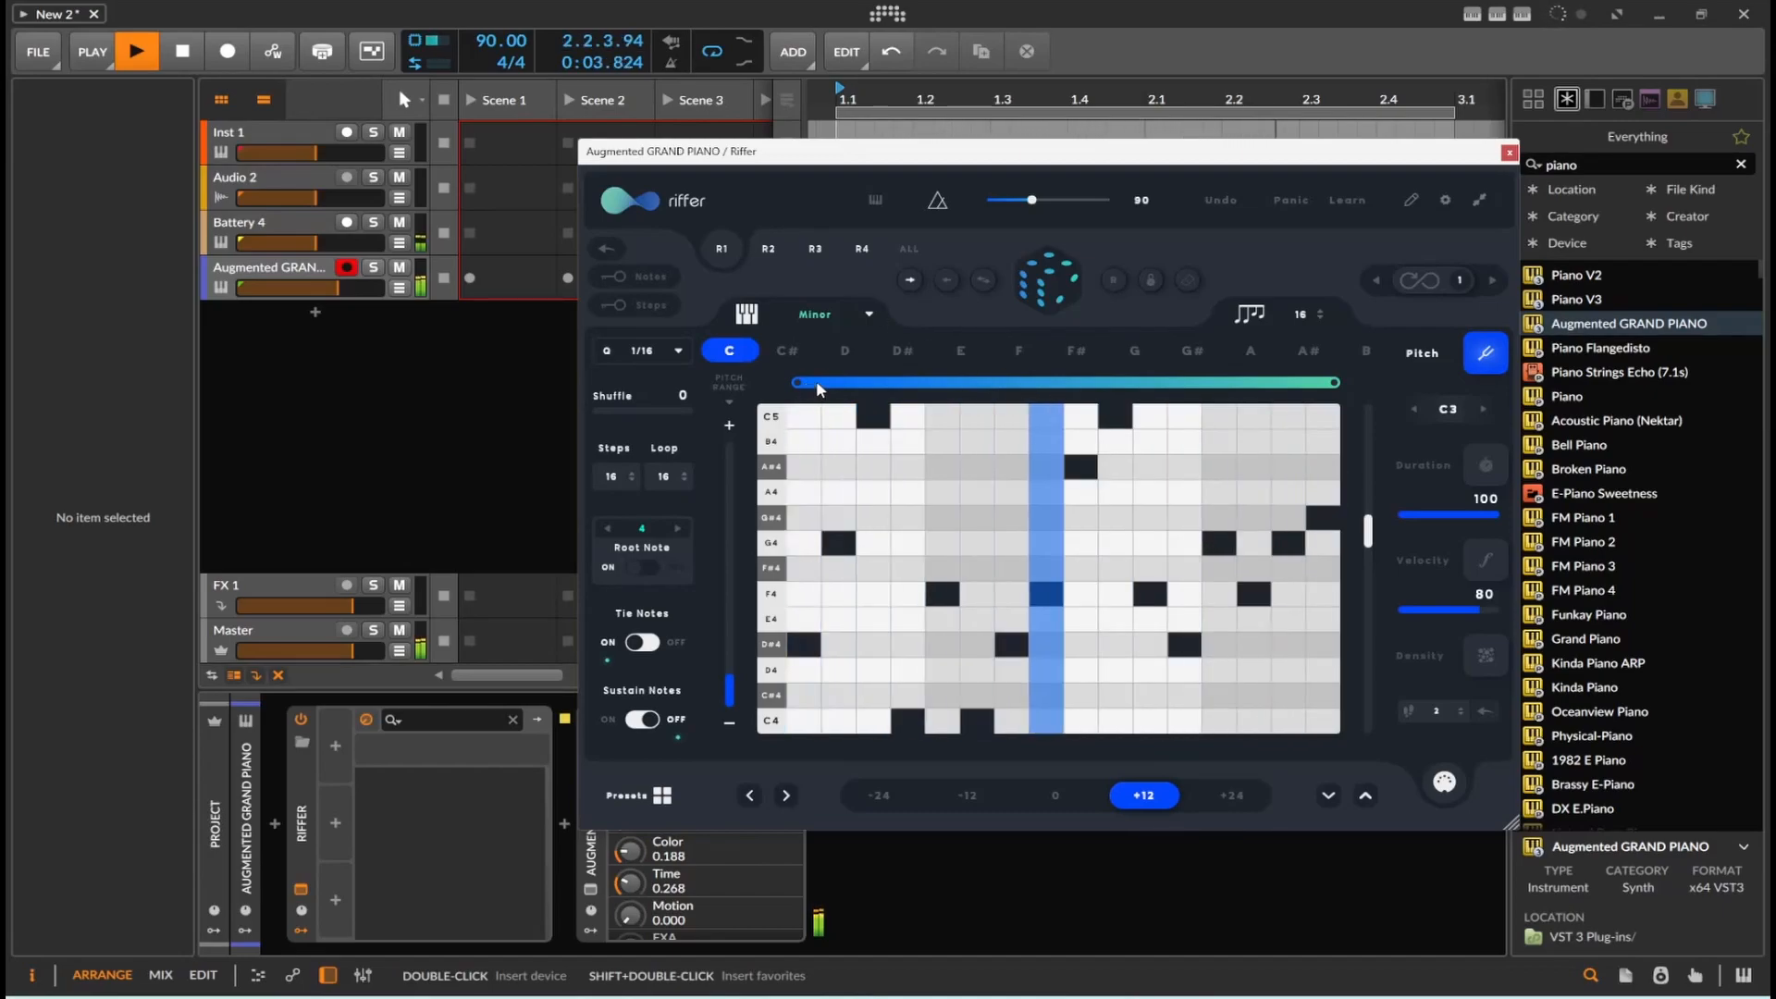
drag(798, 382, 899, 382)
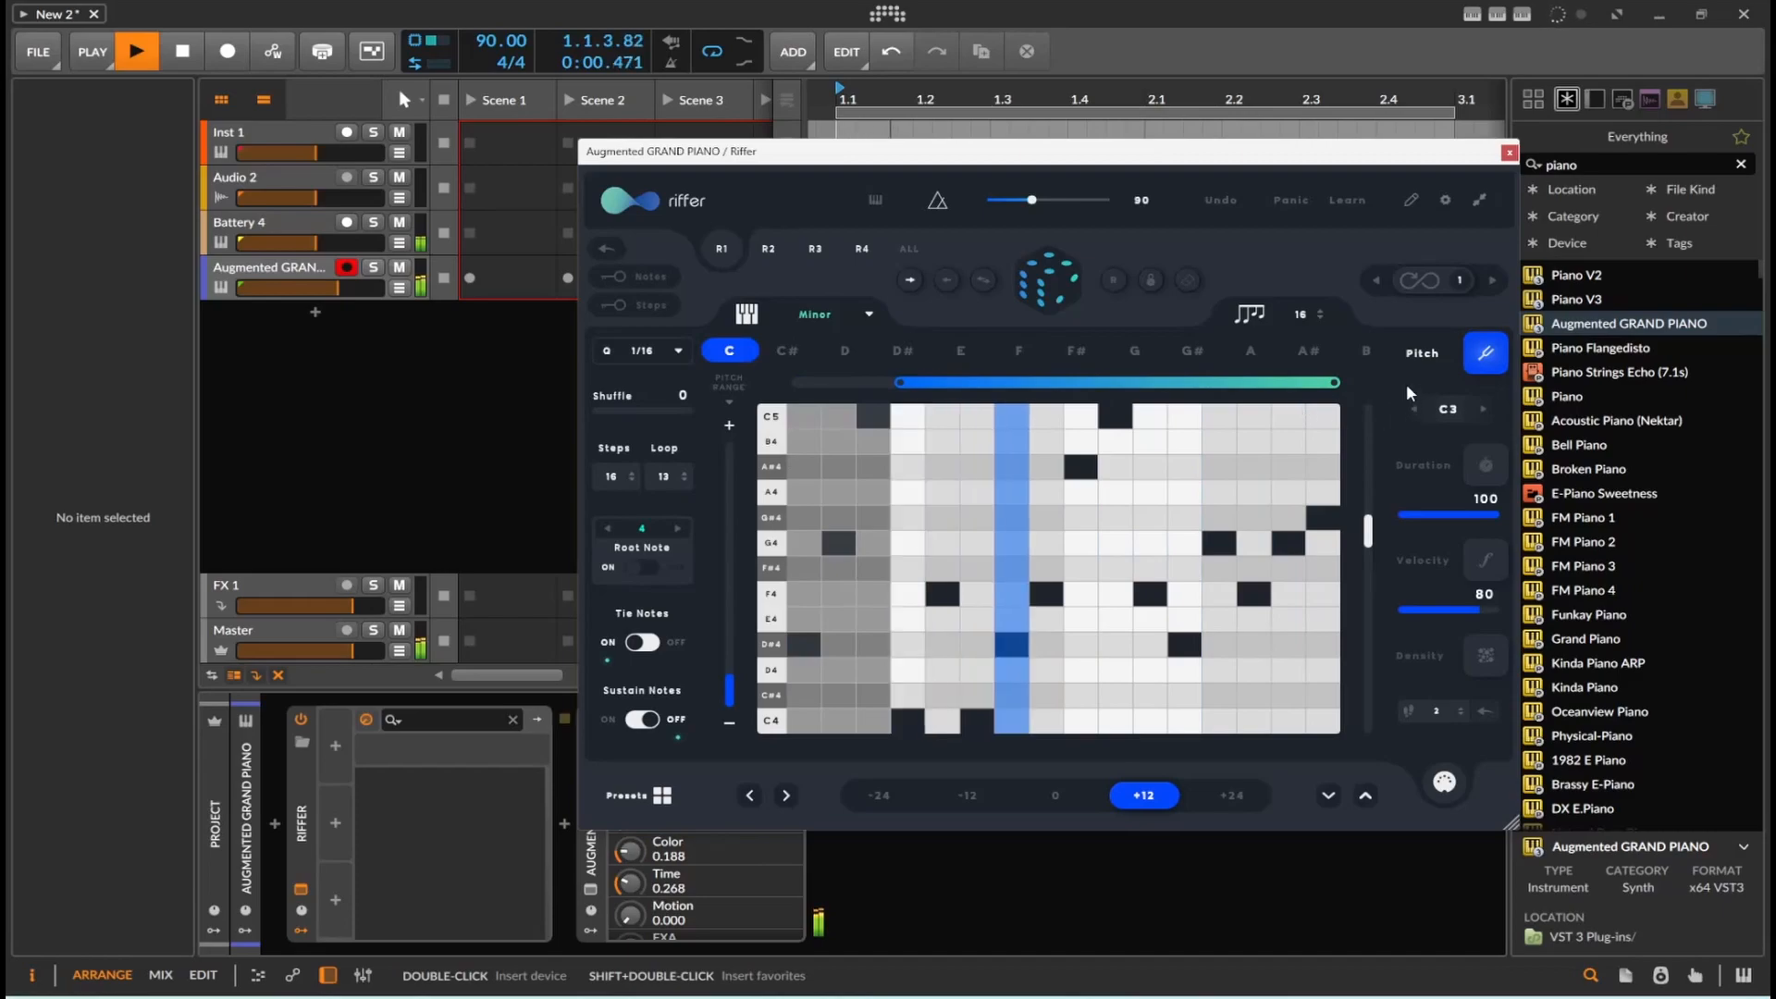
drag(1335, 382, 1129, 382)
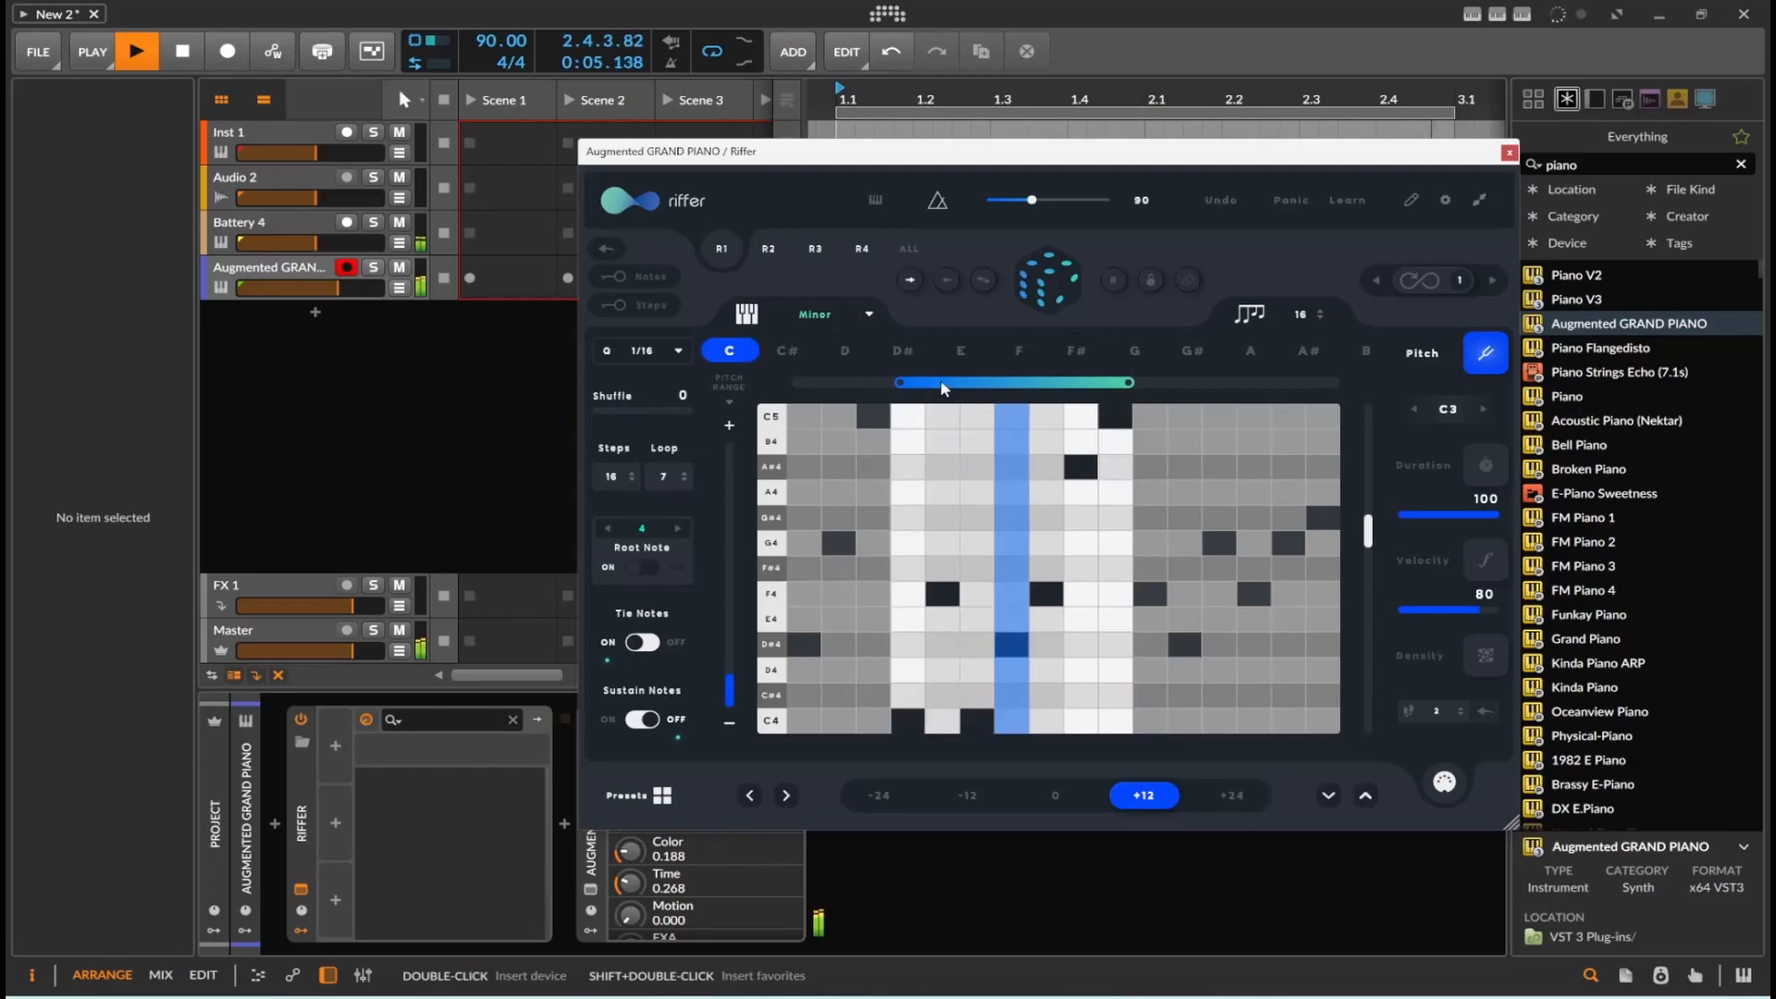
drag(947, 381, 826, 381)
drag(1025, 382, 957, 383)
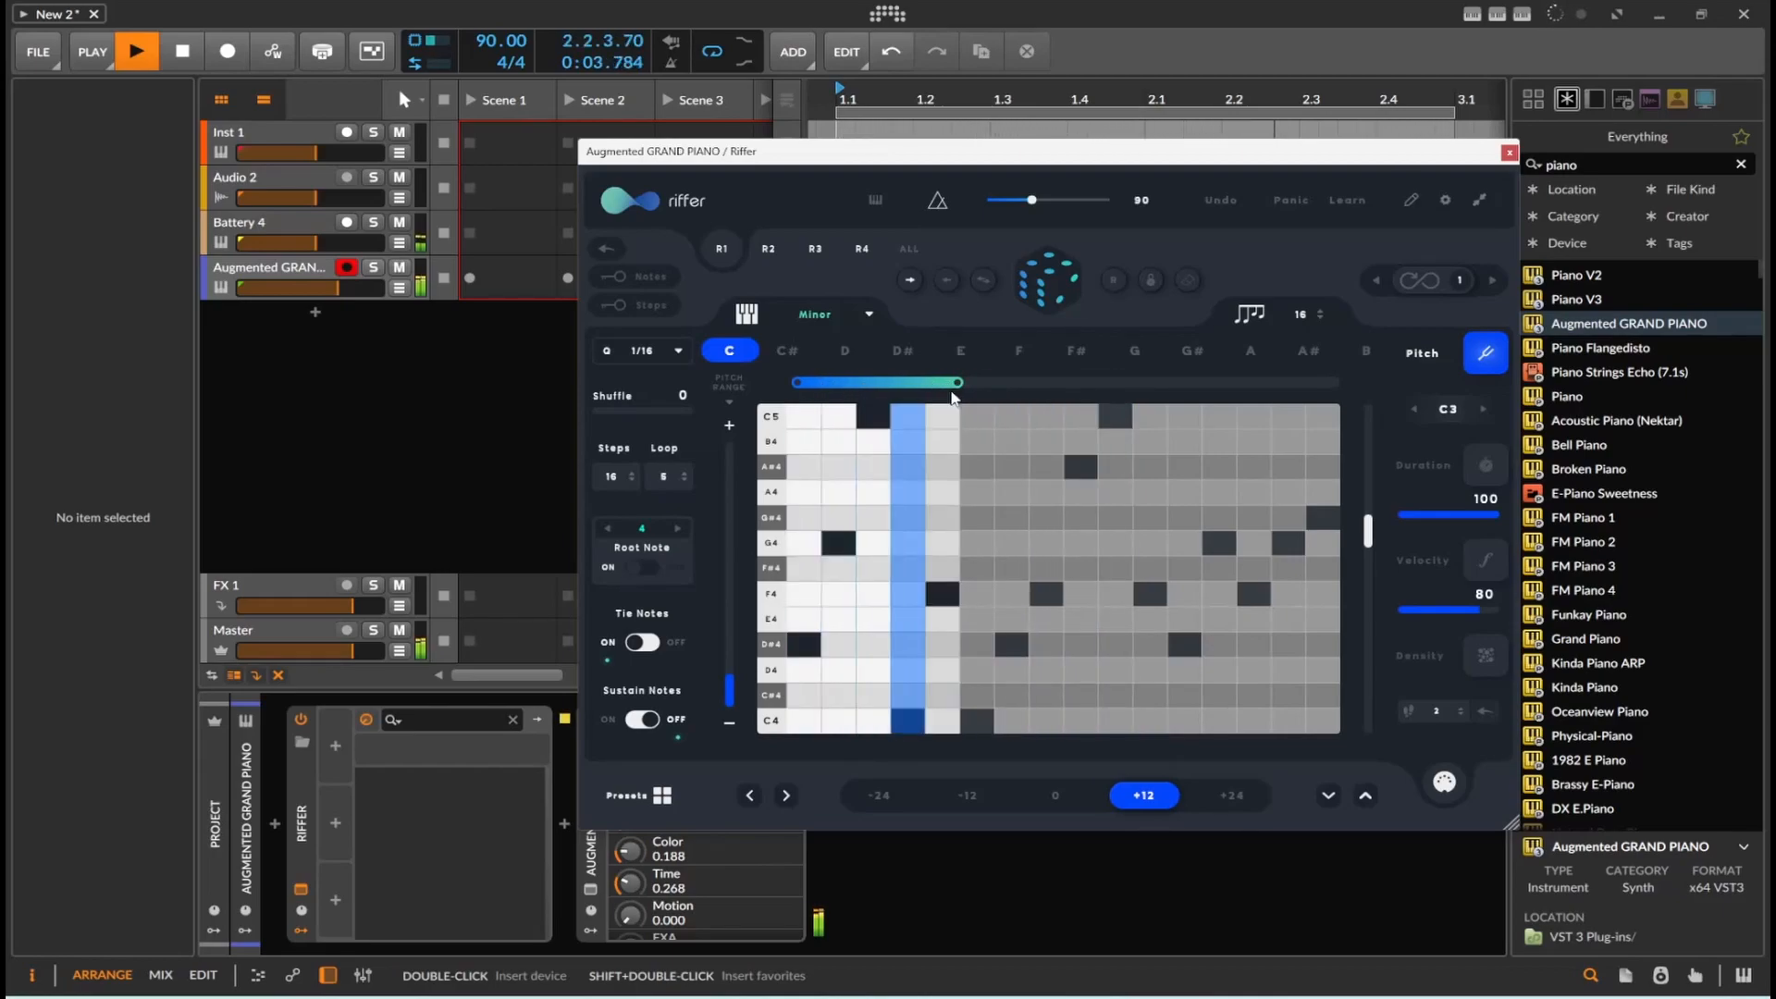
Step: Turn on Sustain Notes and generate a new random R1 riff looping over all 16 steps
click(659, 720)
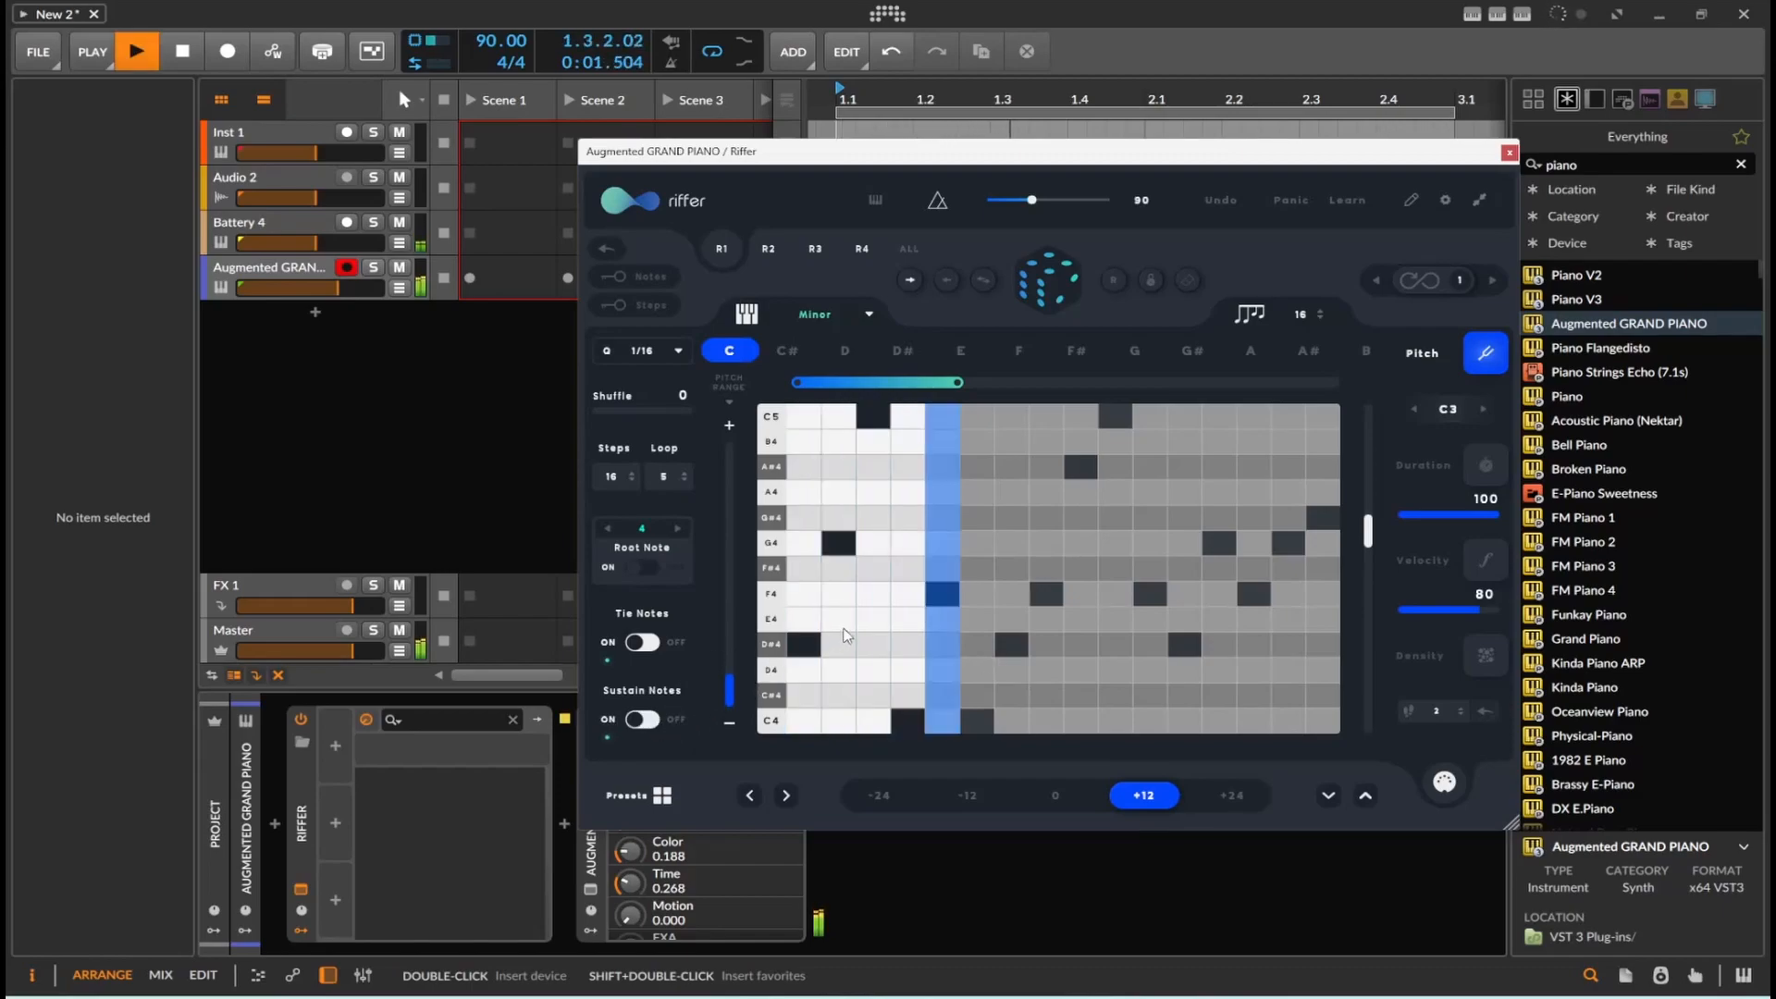
click(1027, 307)
drag(959, 382, 1337, 384)
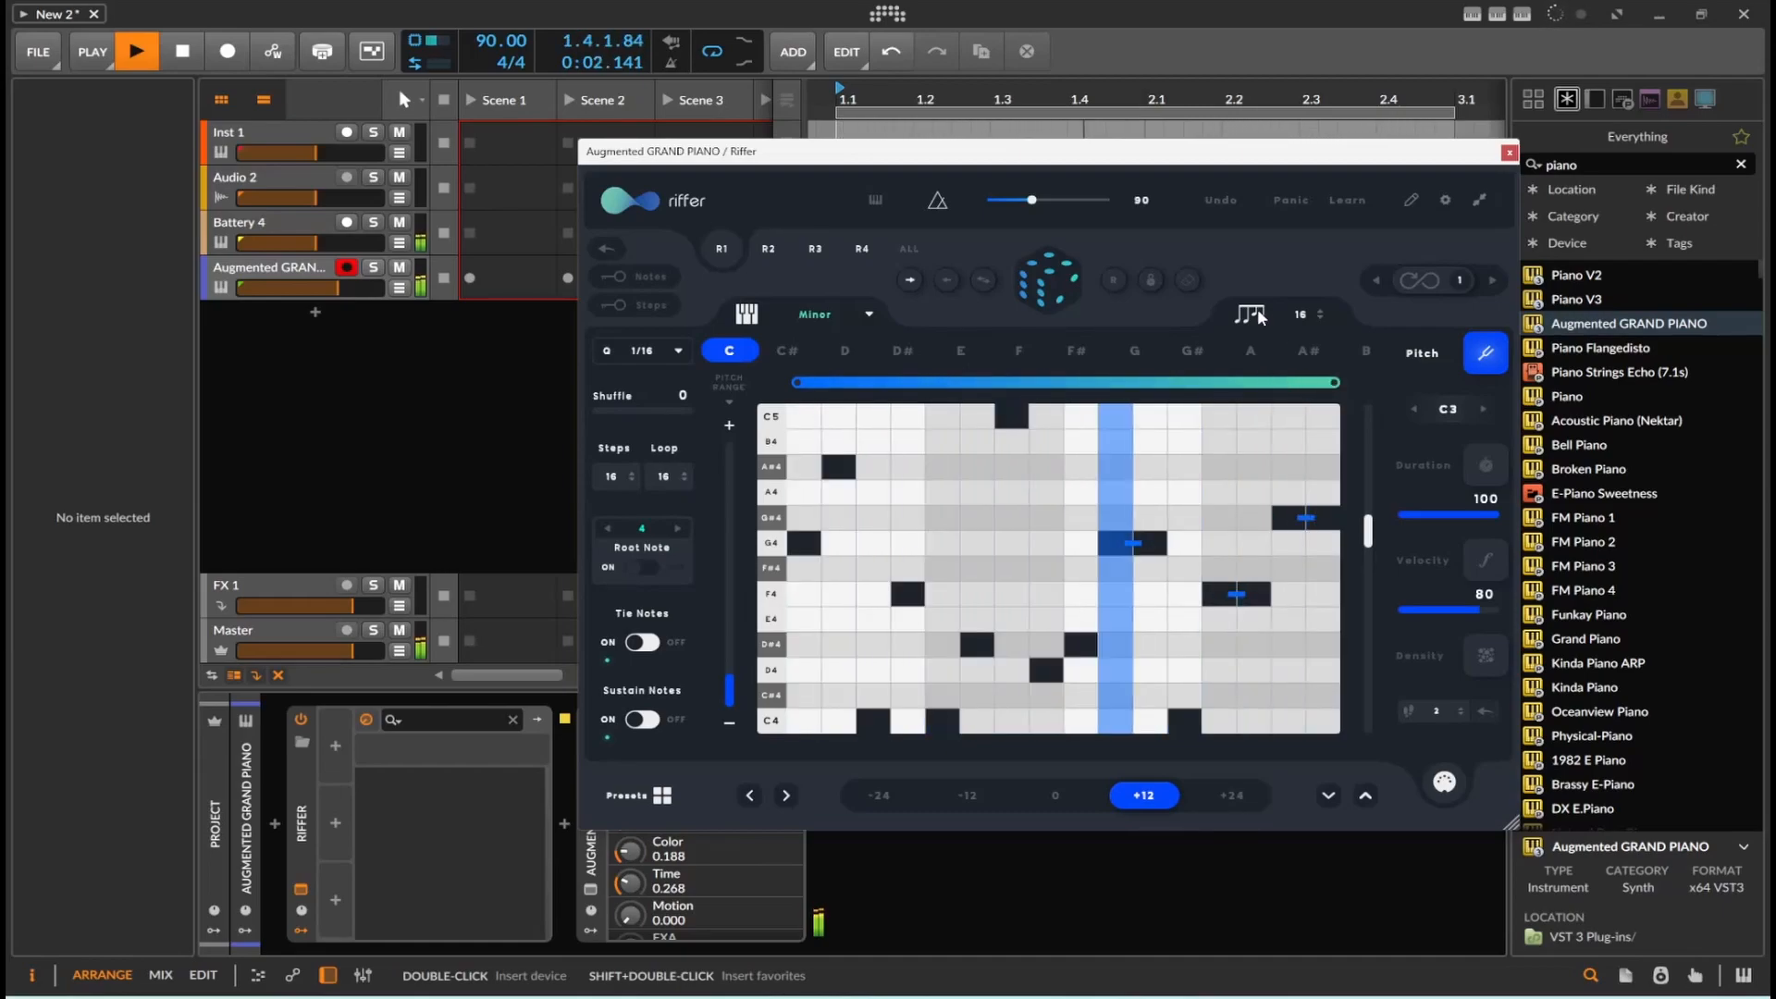
Step: Set the R1 riff's density to 4 on steps 4 and 13, 7 on step 10 and 3 on step 15
click(1486, 656)
click(907, 584)
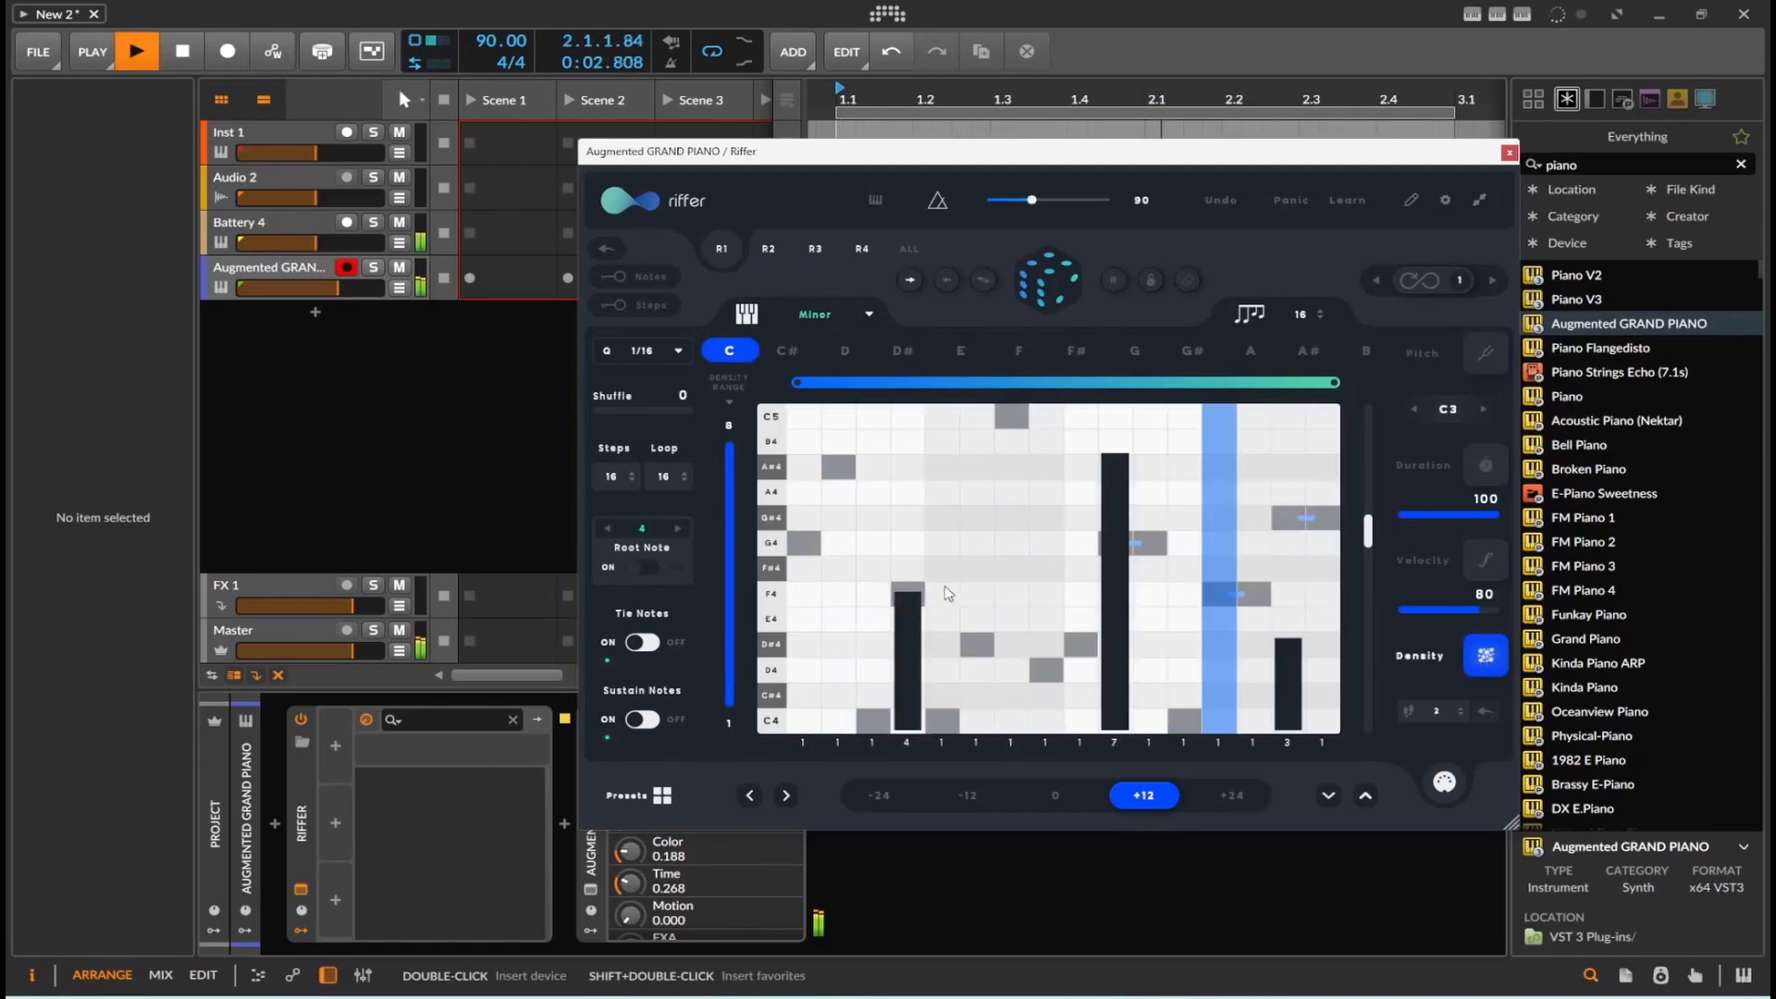
drag(1224, 679, 1227, 577)
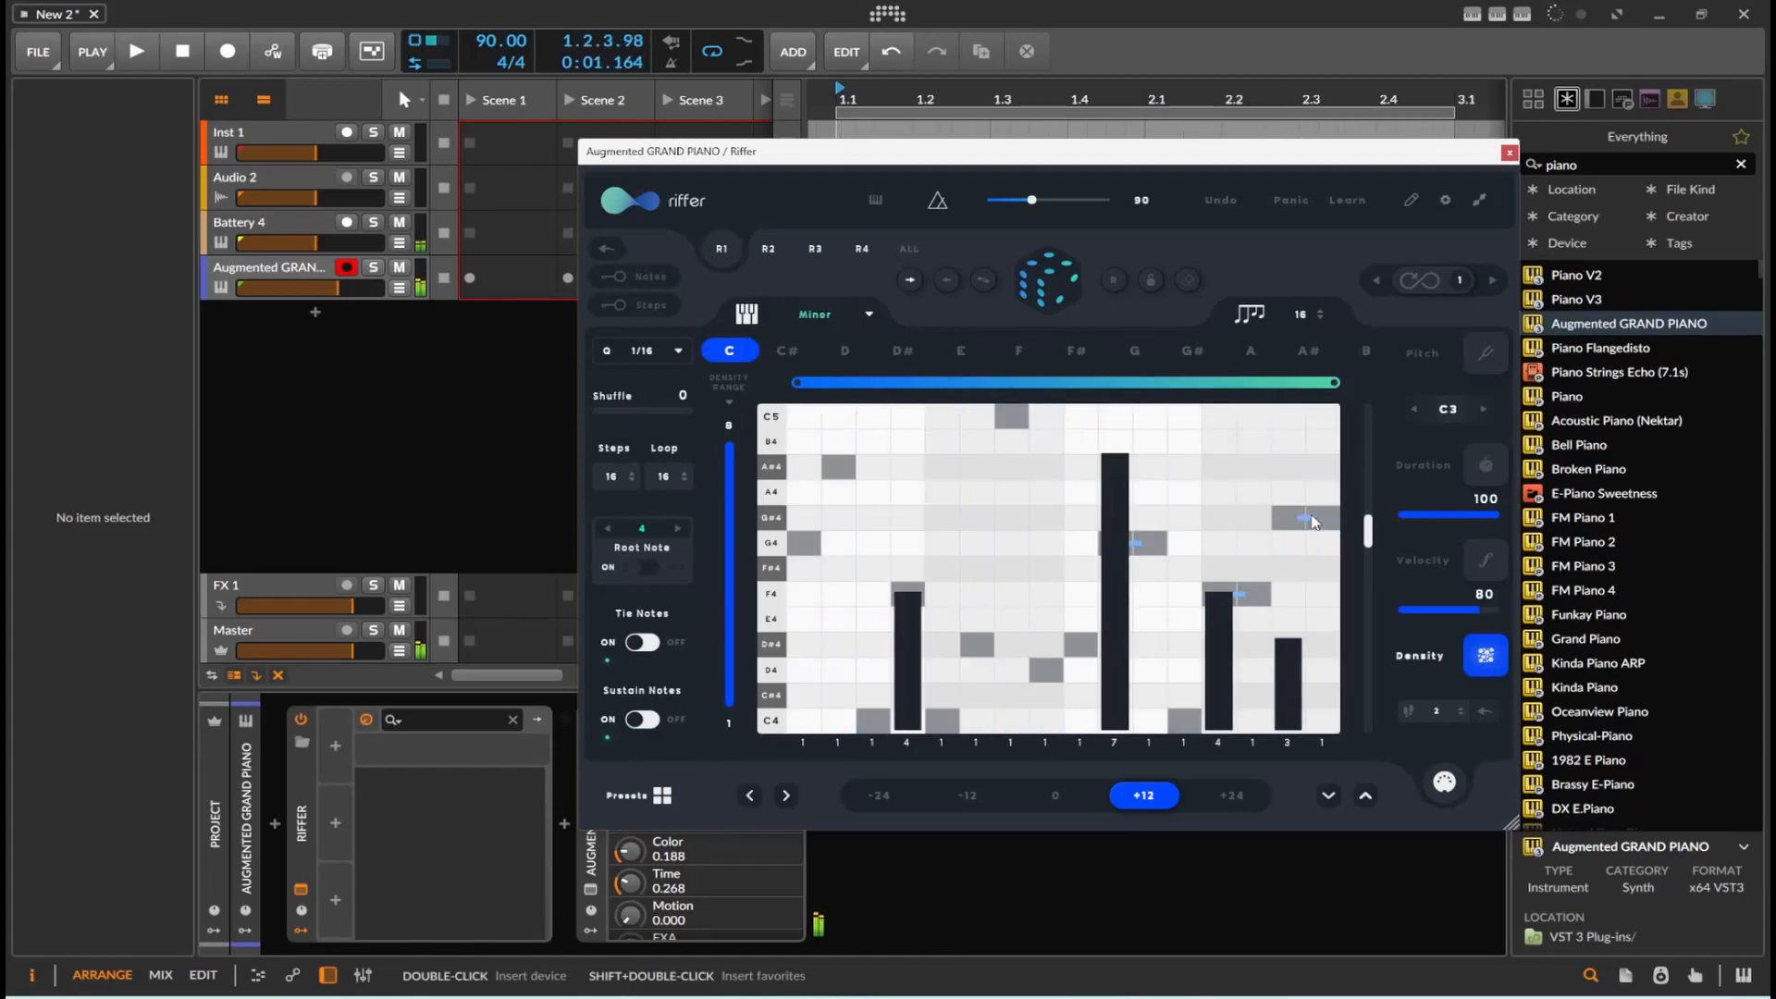
Step: Stop playback, show the velocities of riff R1 and generate a new random riff
key(space)
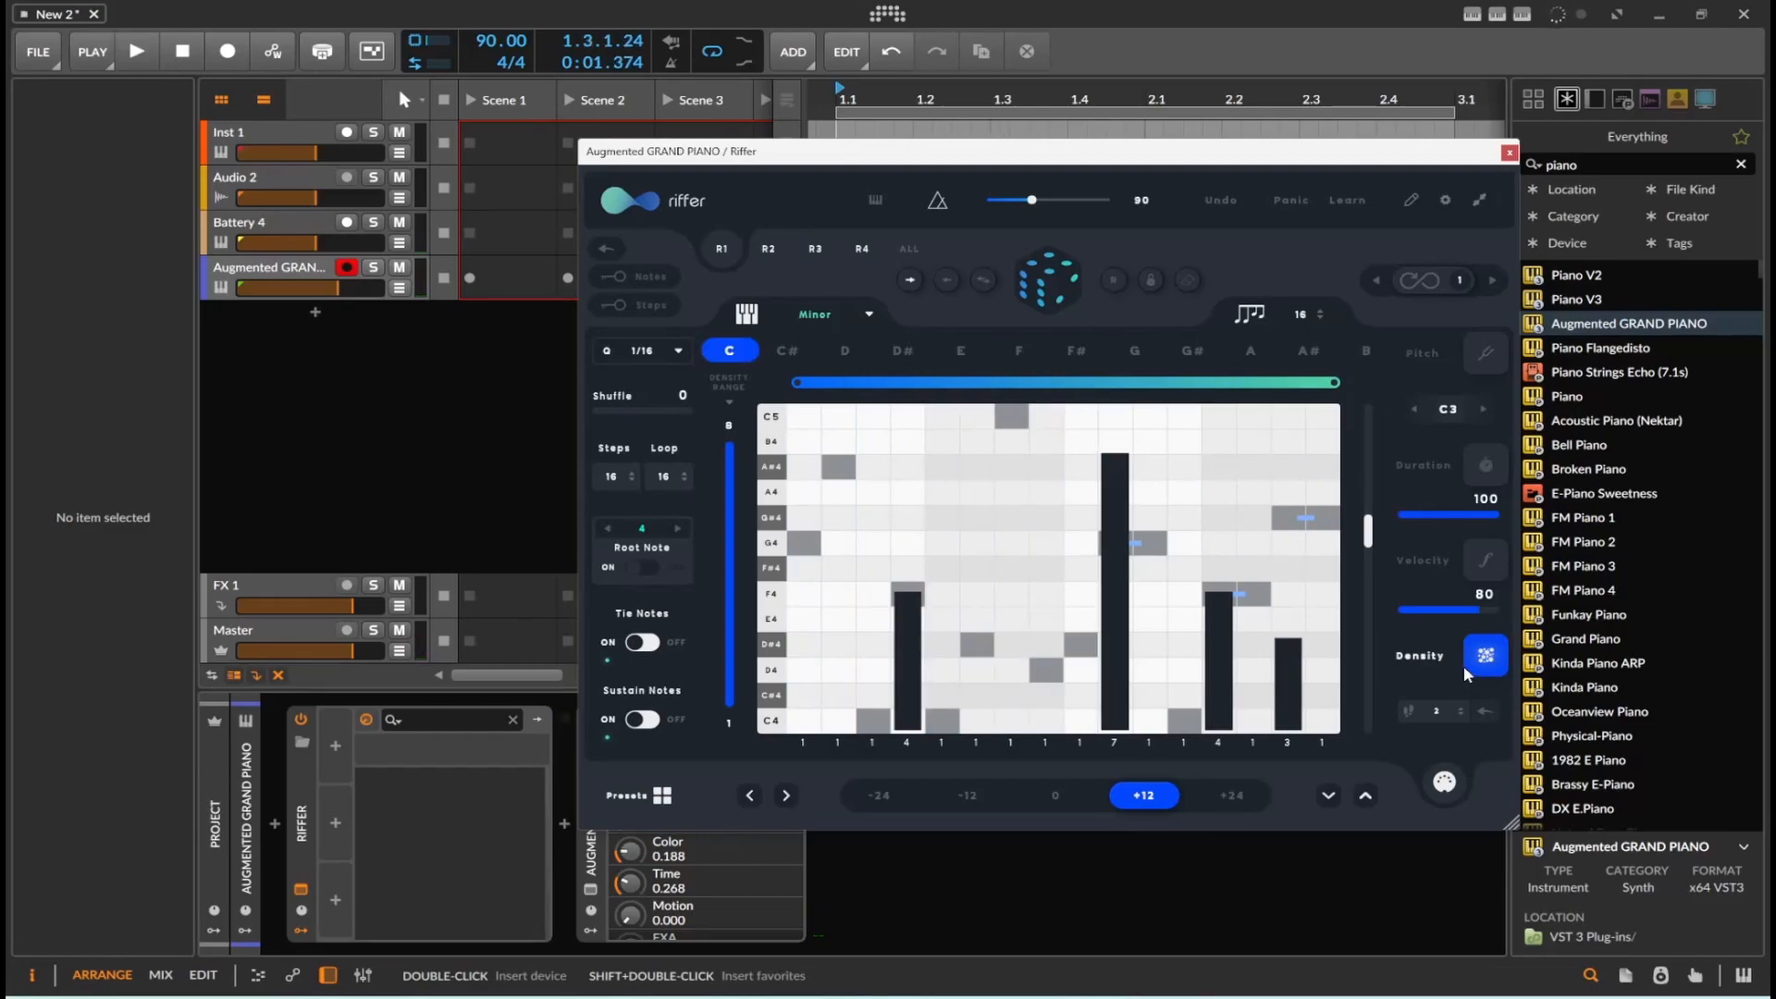
click(1486, 560)
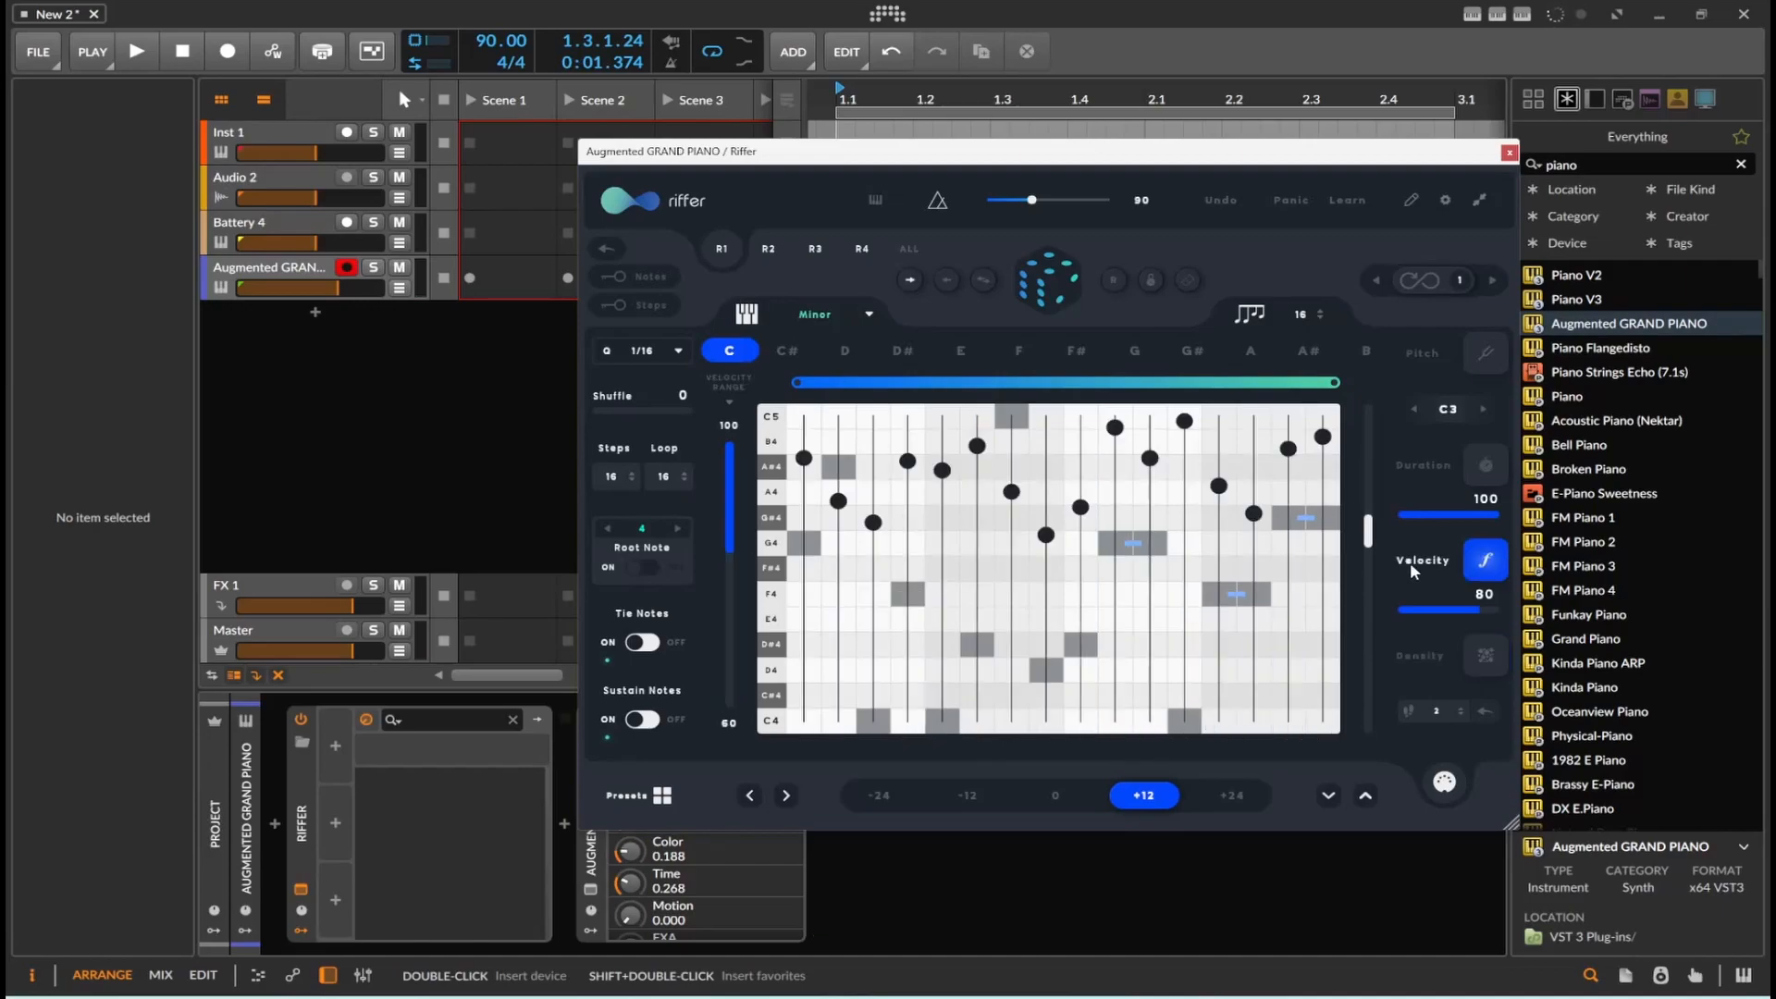
click(1065, 289)
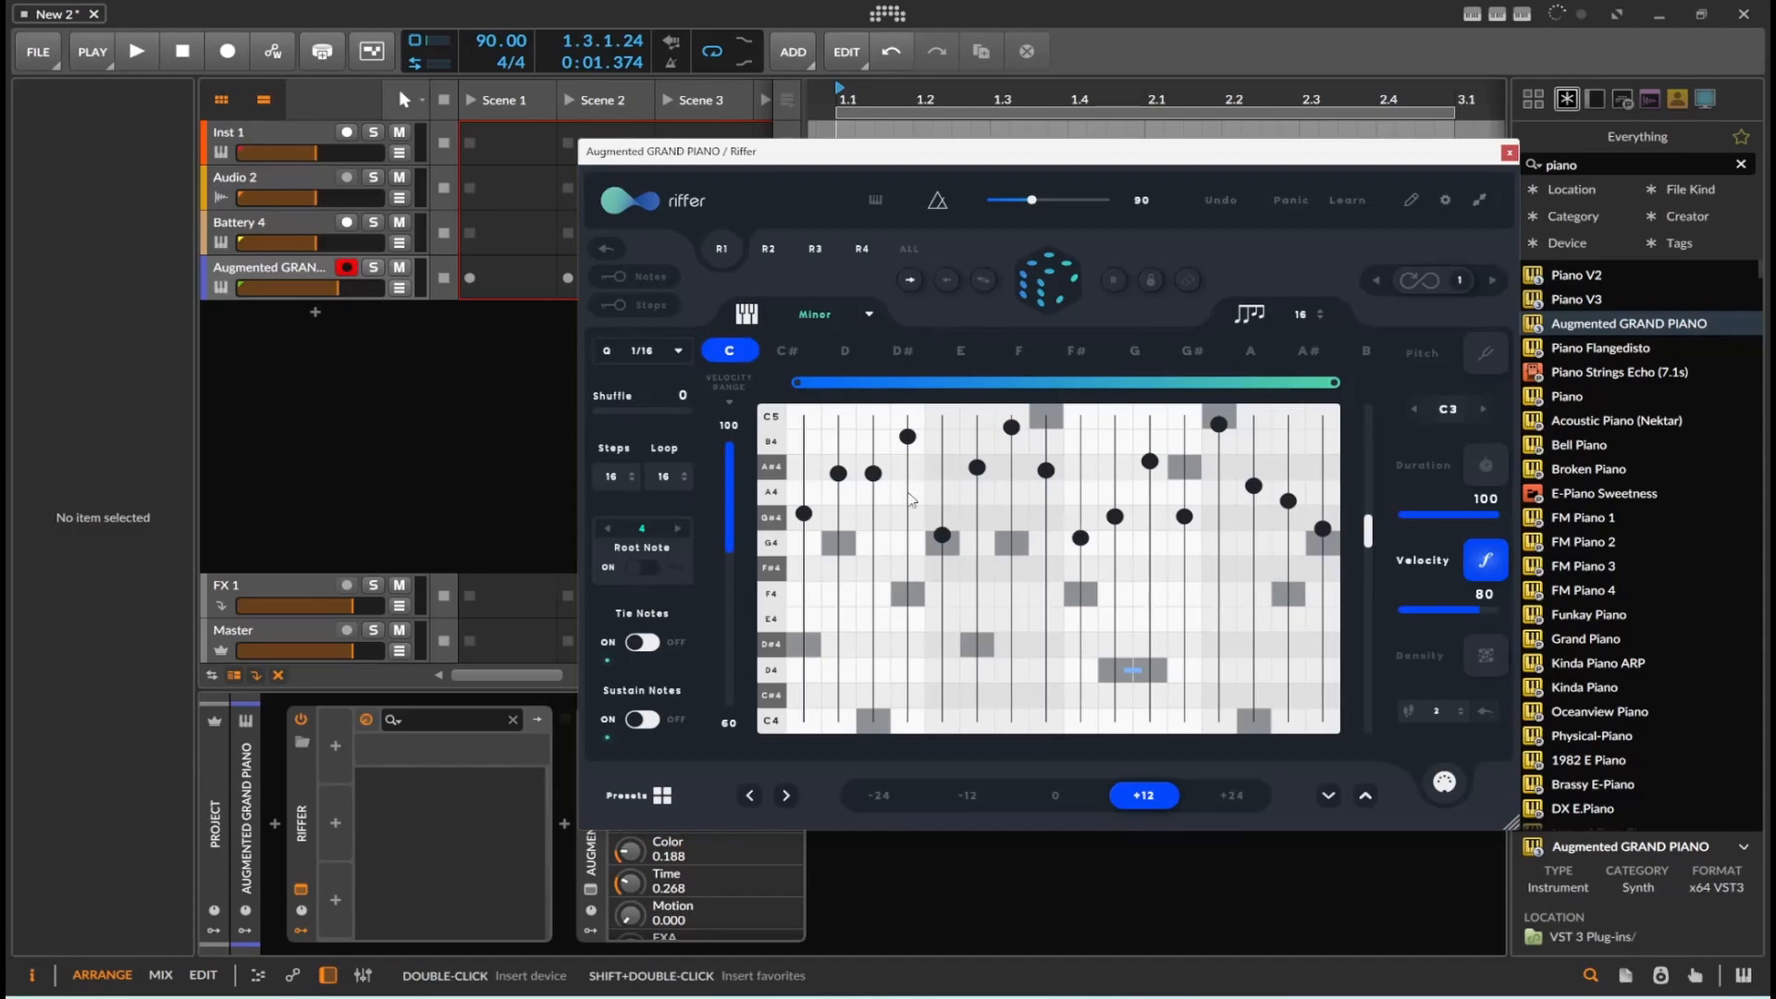
Step: Show R1's note durations, generate two more random riffs, and return to the density values
click(1478, 468)
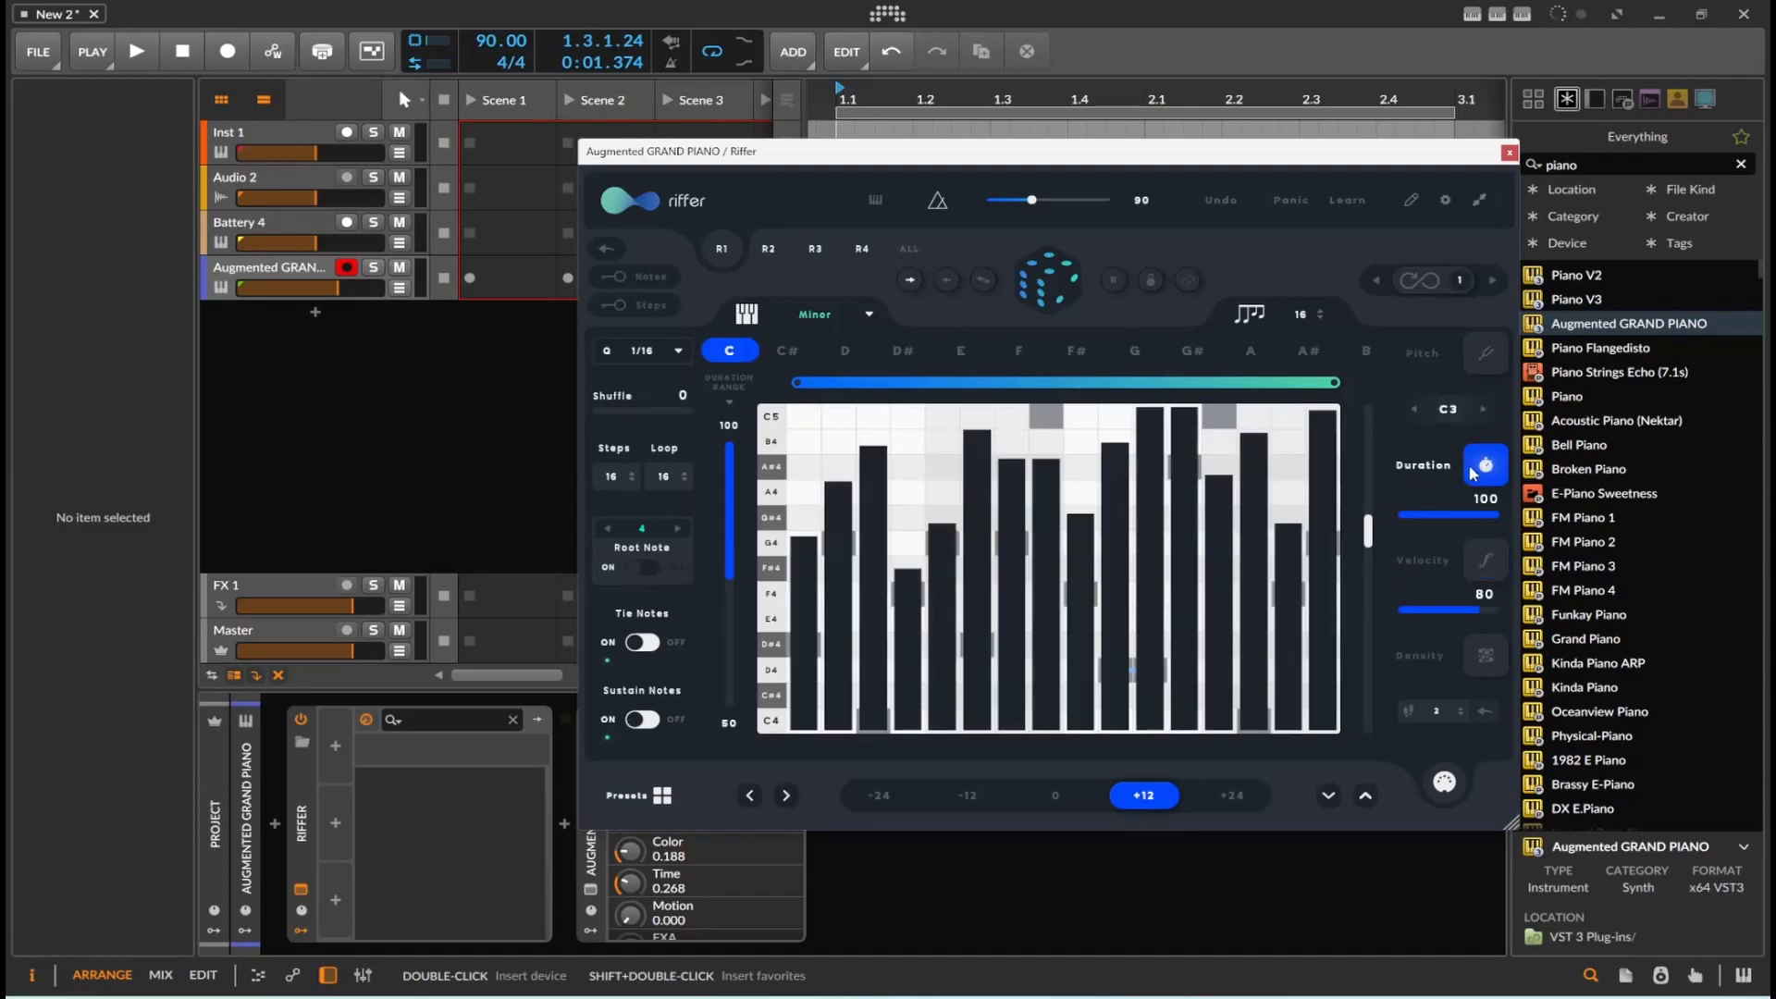
click(1059, 294)
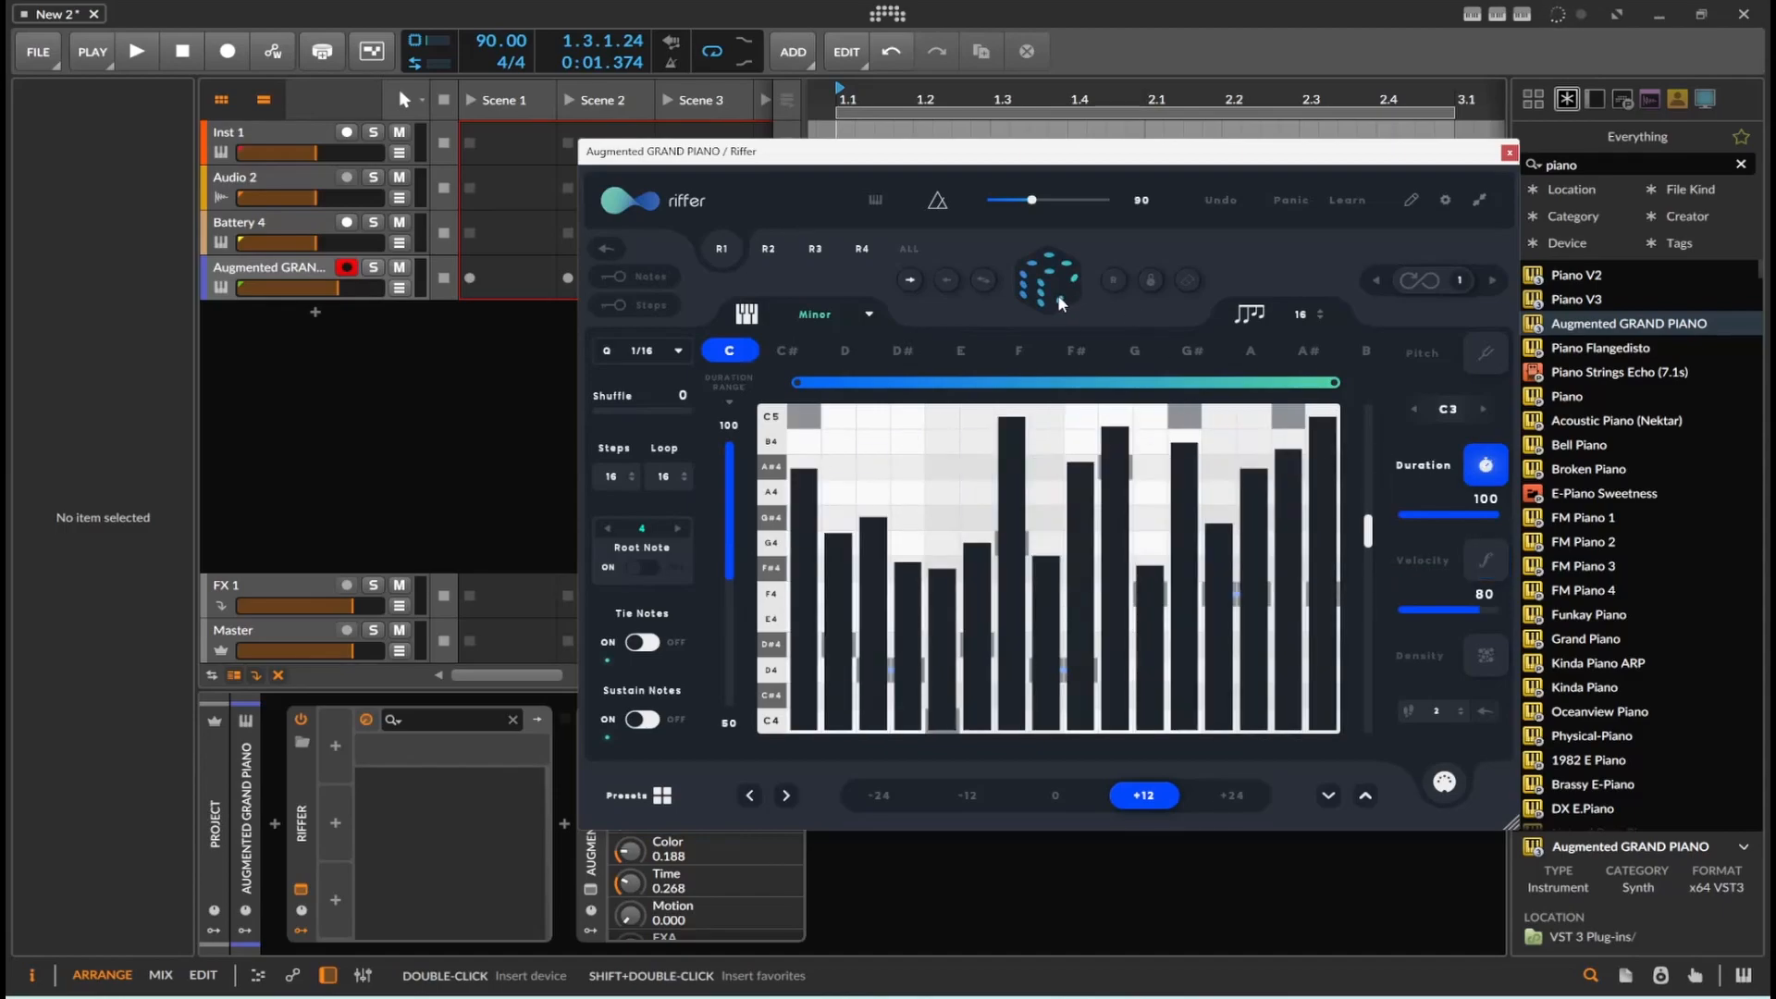
click(1058, 293)
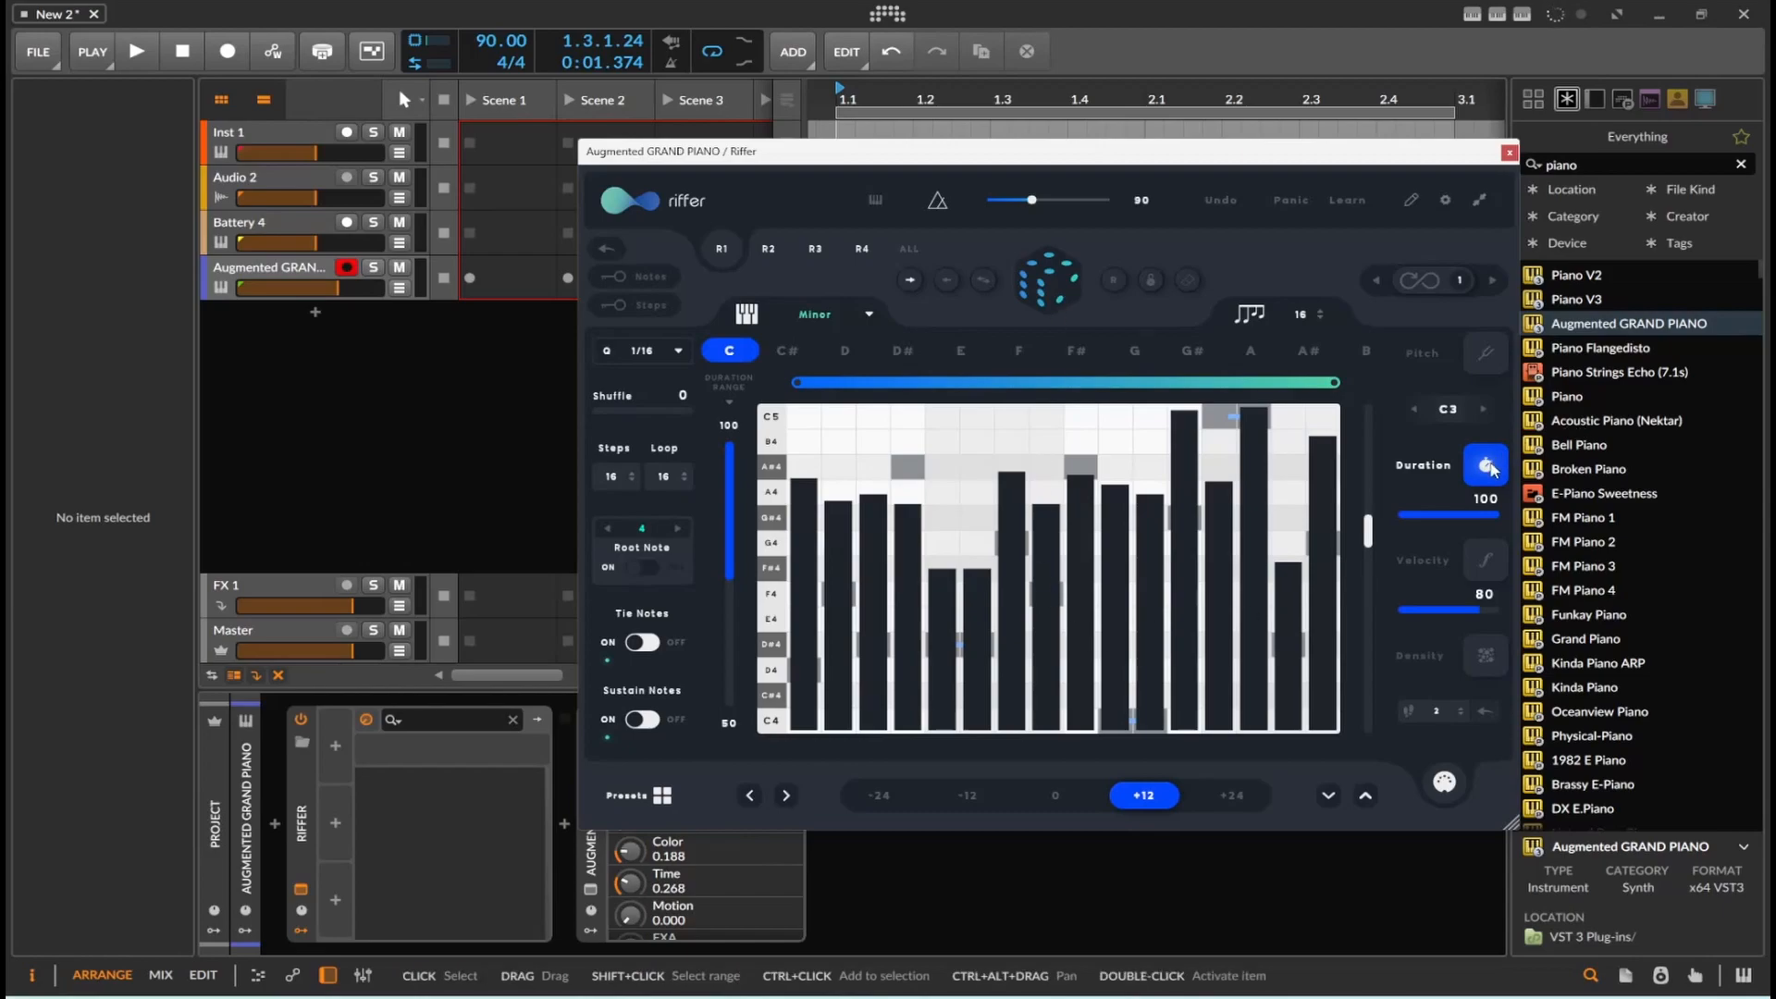
click(1492, 561)
click(1487, 657)
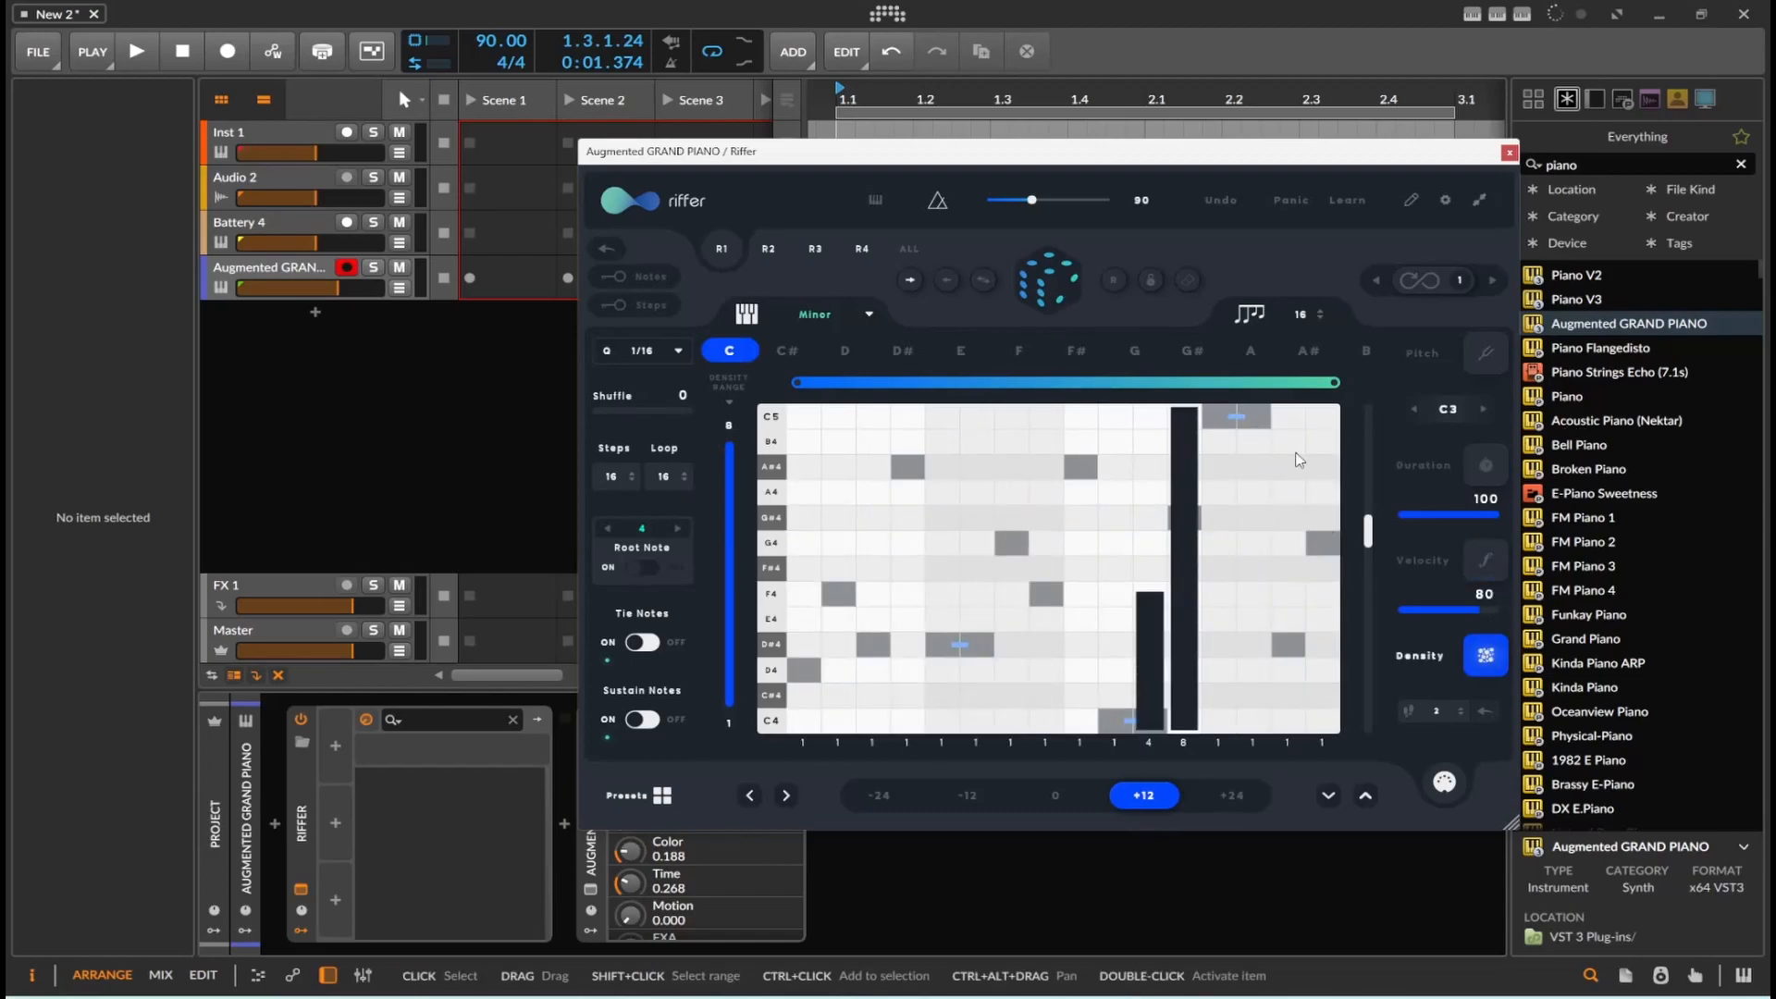
Step: Play riff R1 while moving the Riffer window clear of the device chain, and try changing the note count before stopping
key(space)
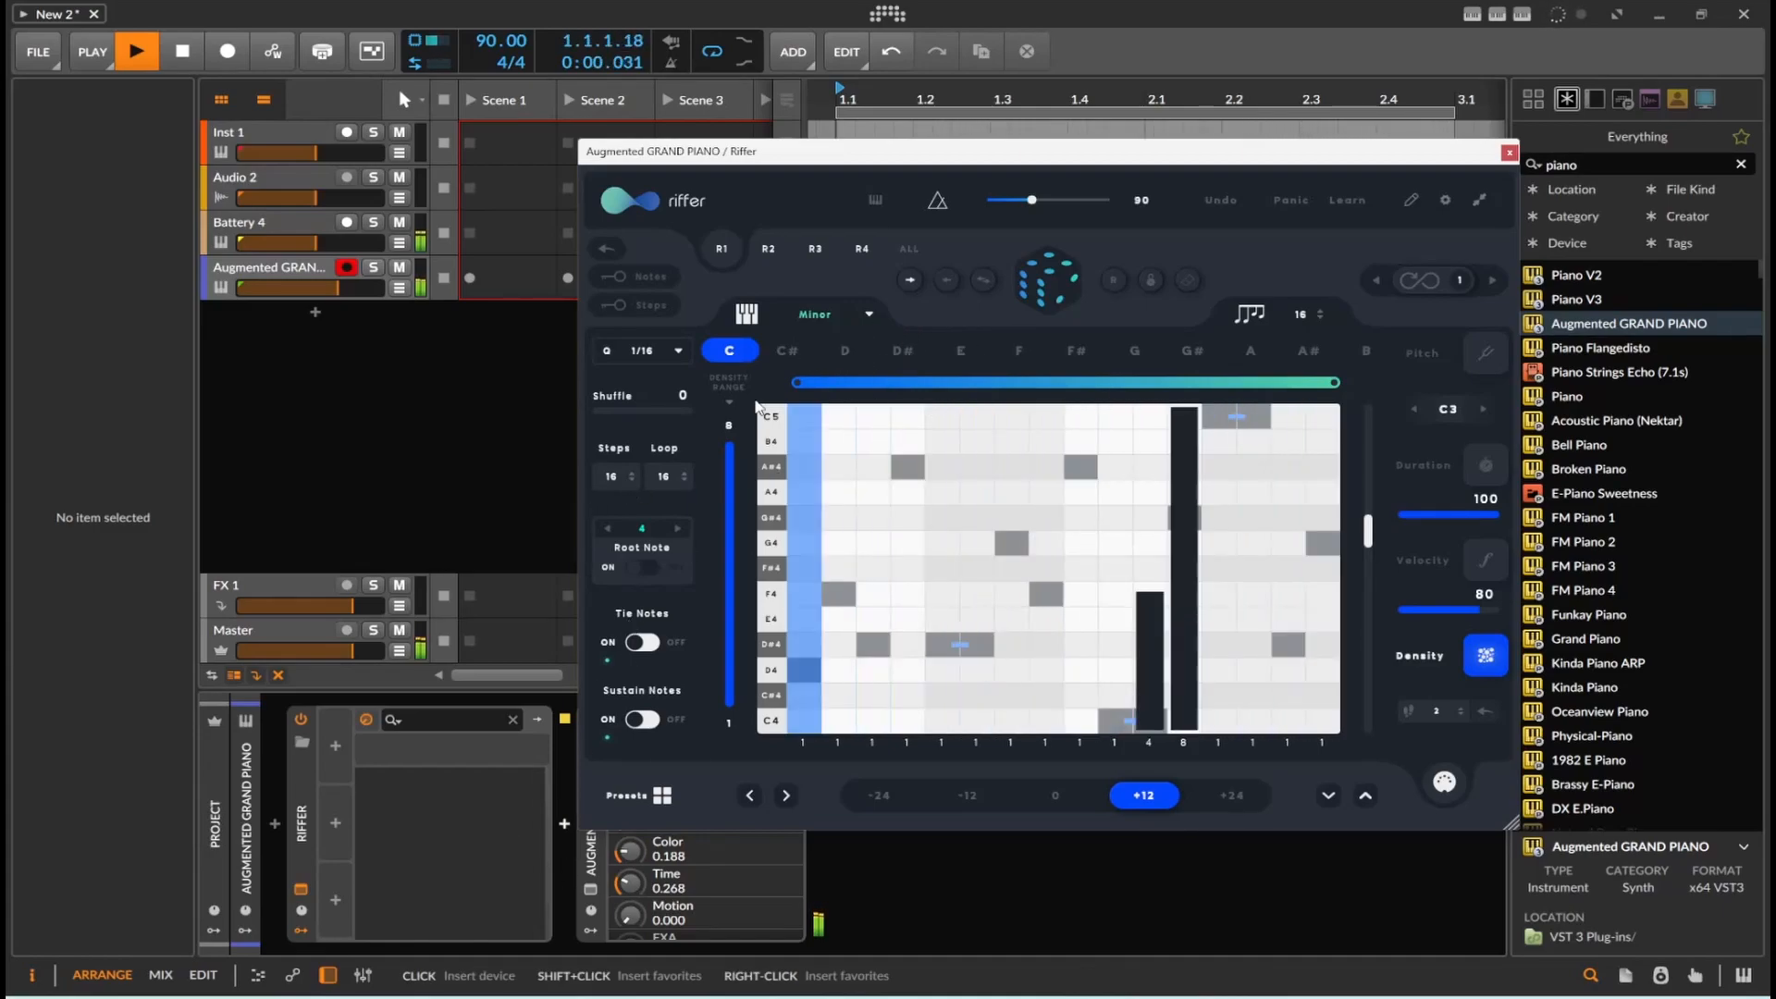
drag(772, 156, 891, 129)
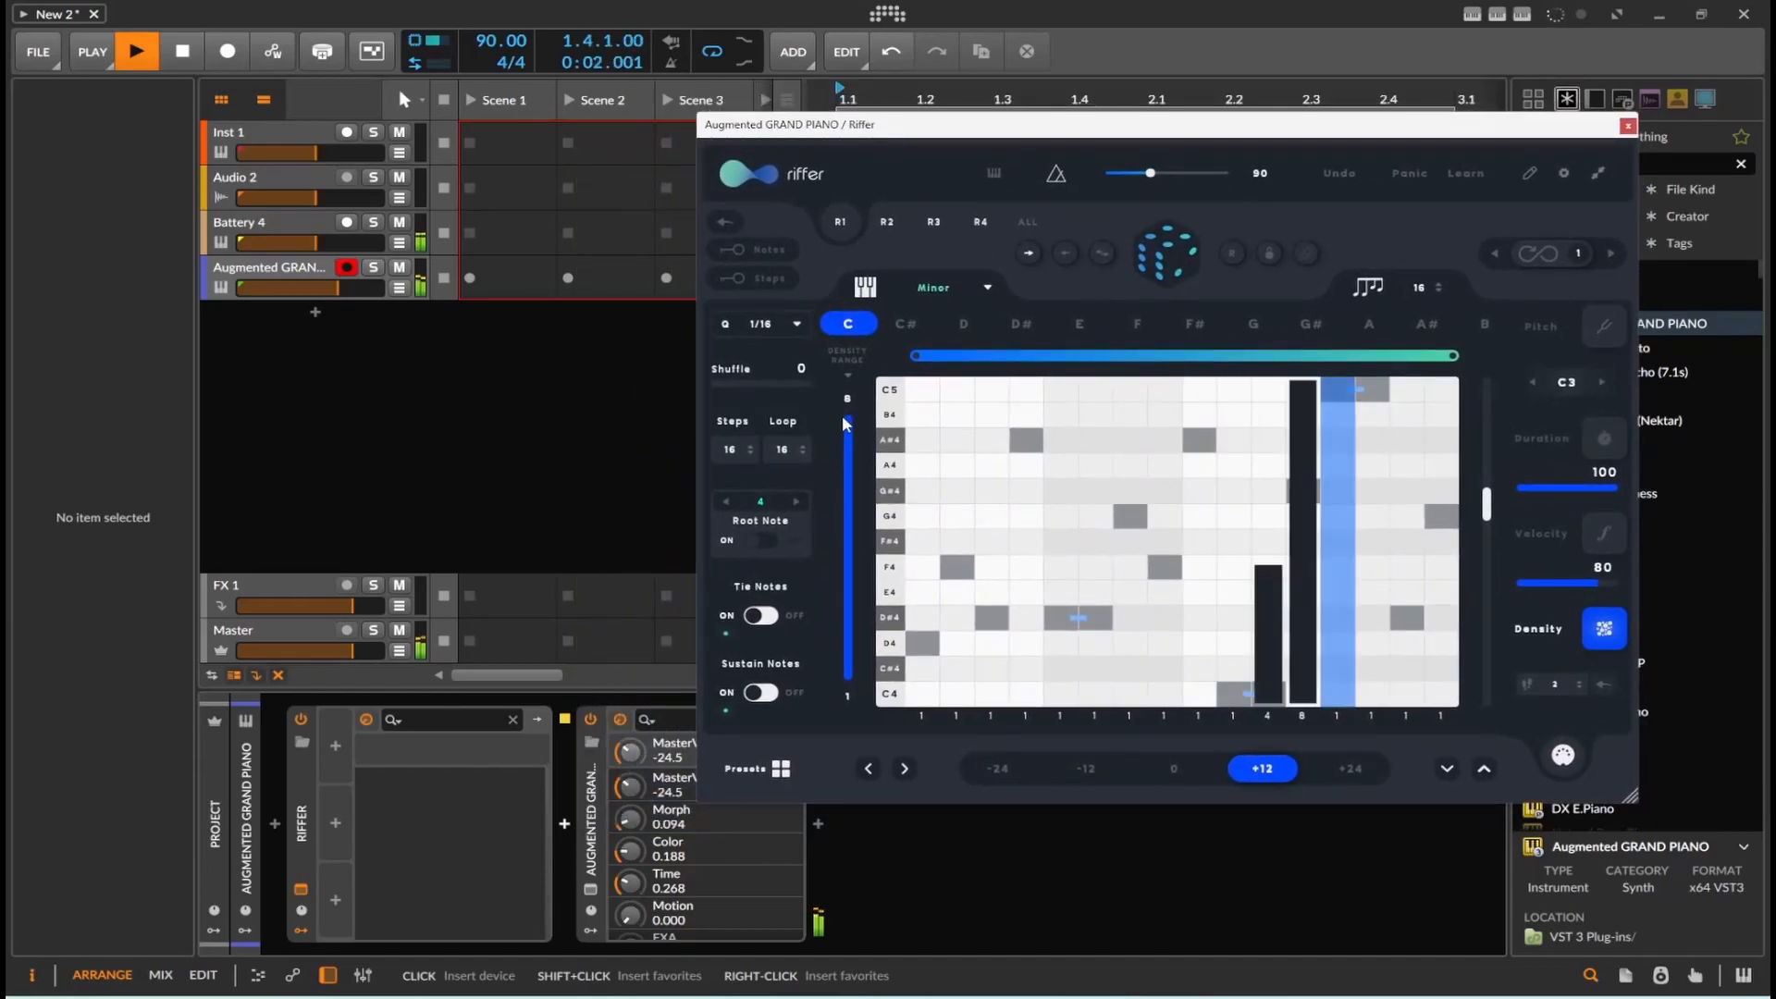
double_click(1441, 290)
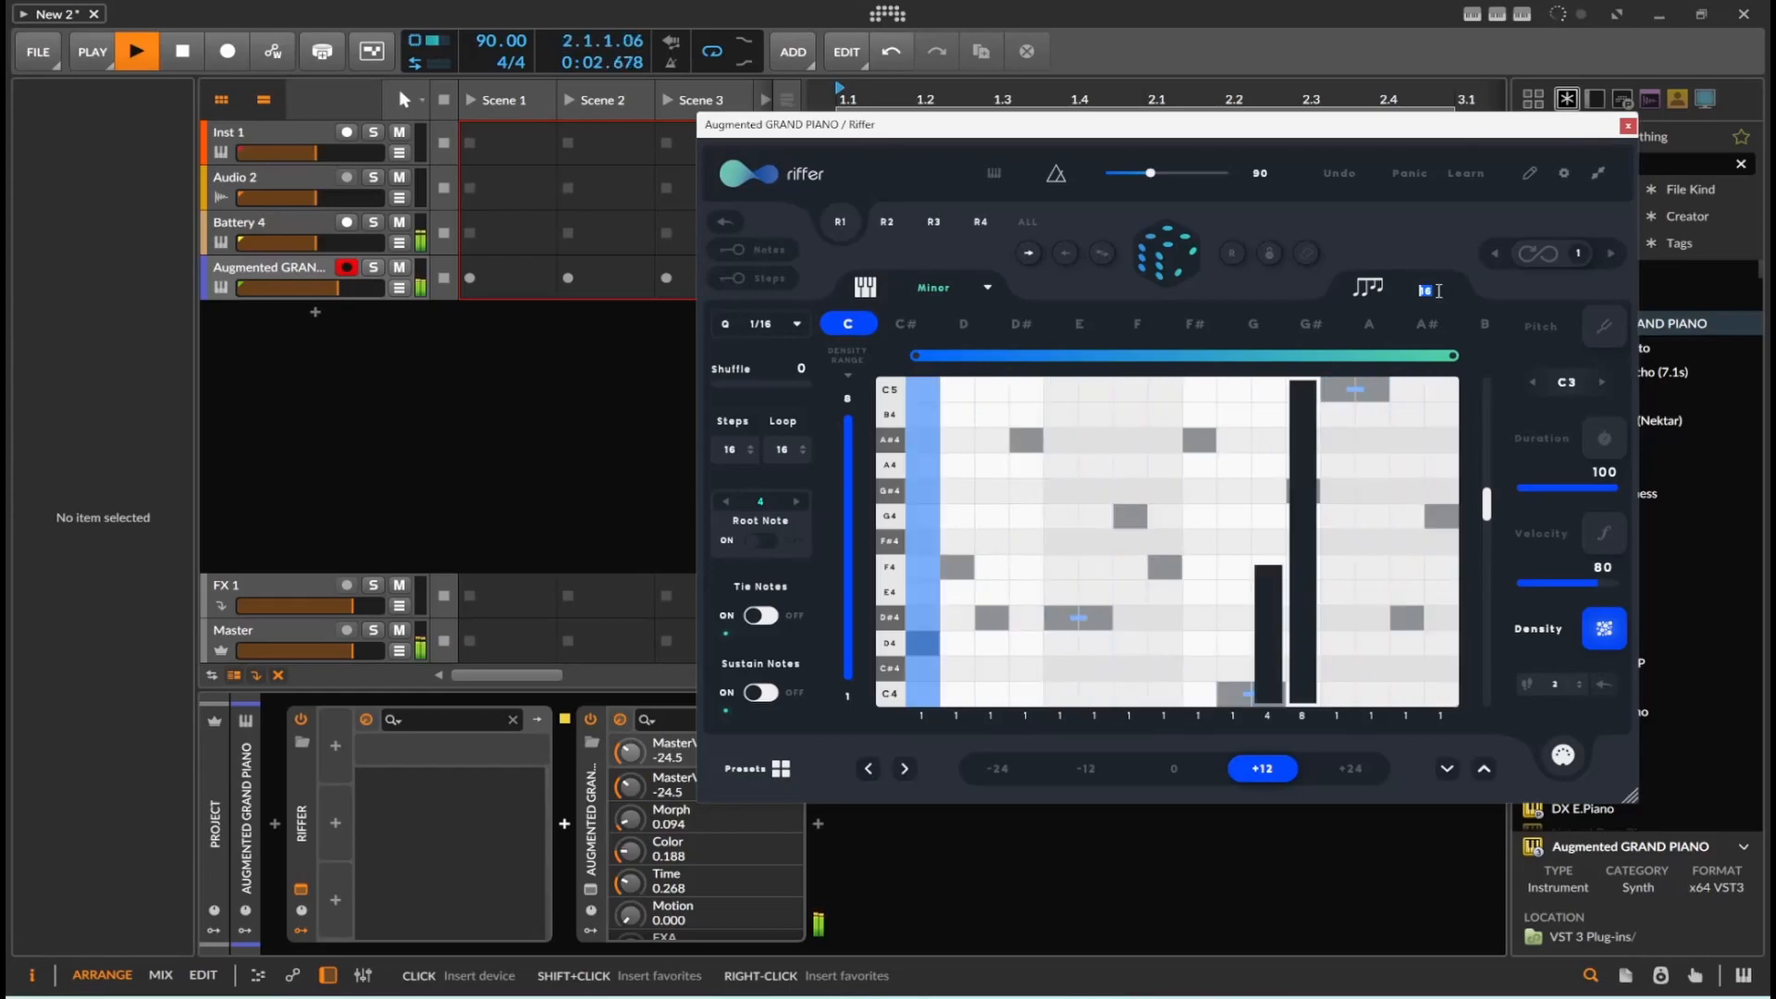
click(1443, 332)
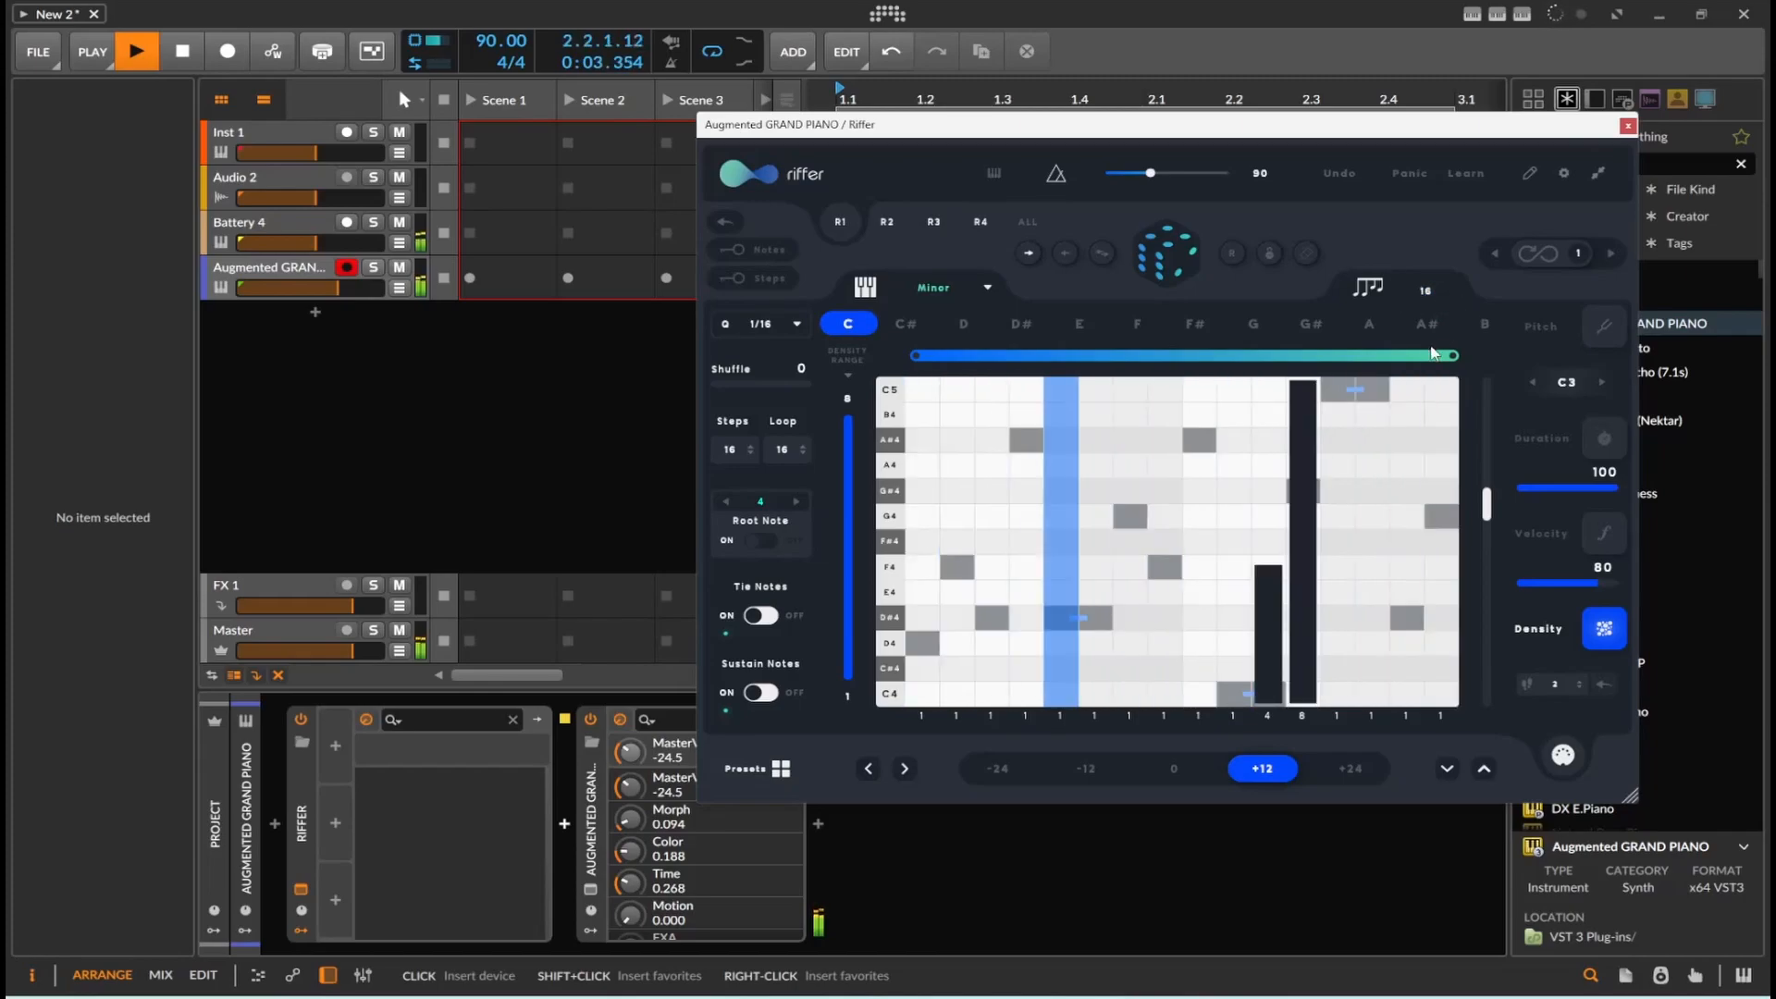
drag(1425, 286, 1482, 76)
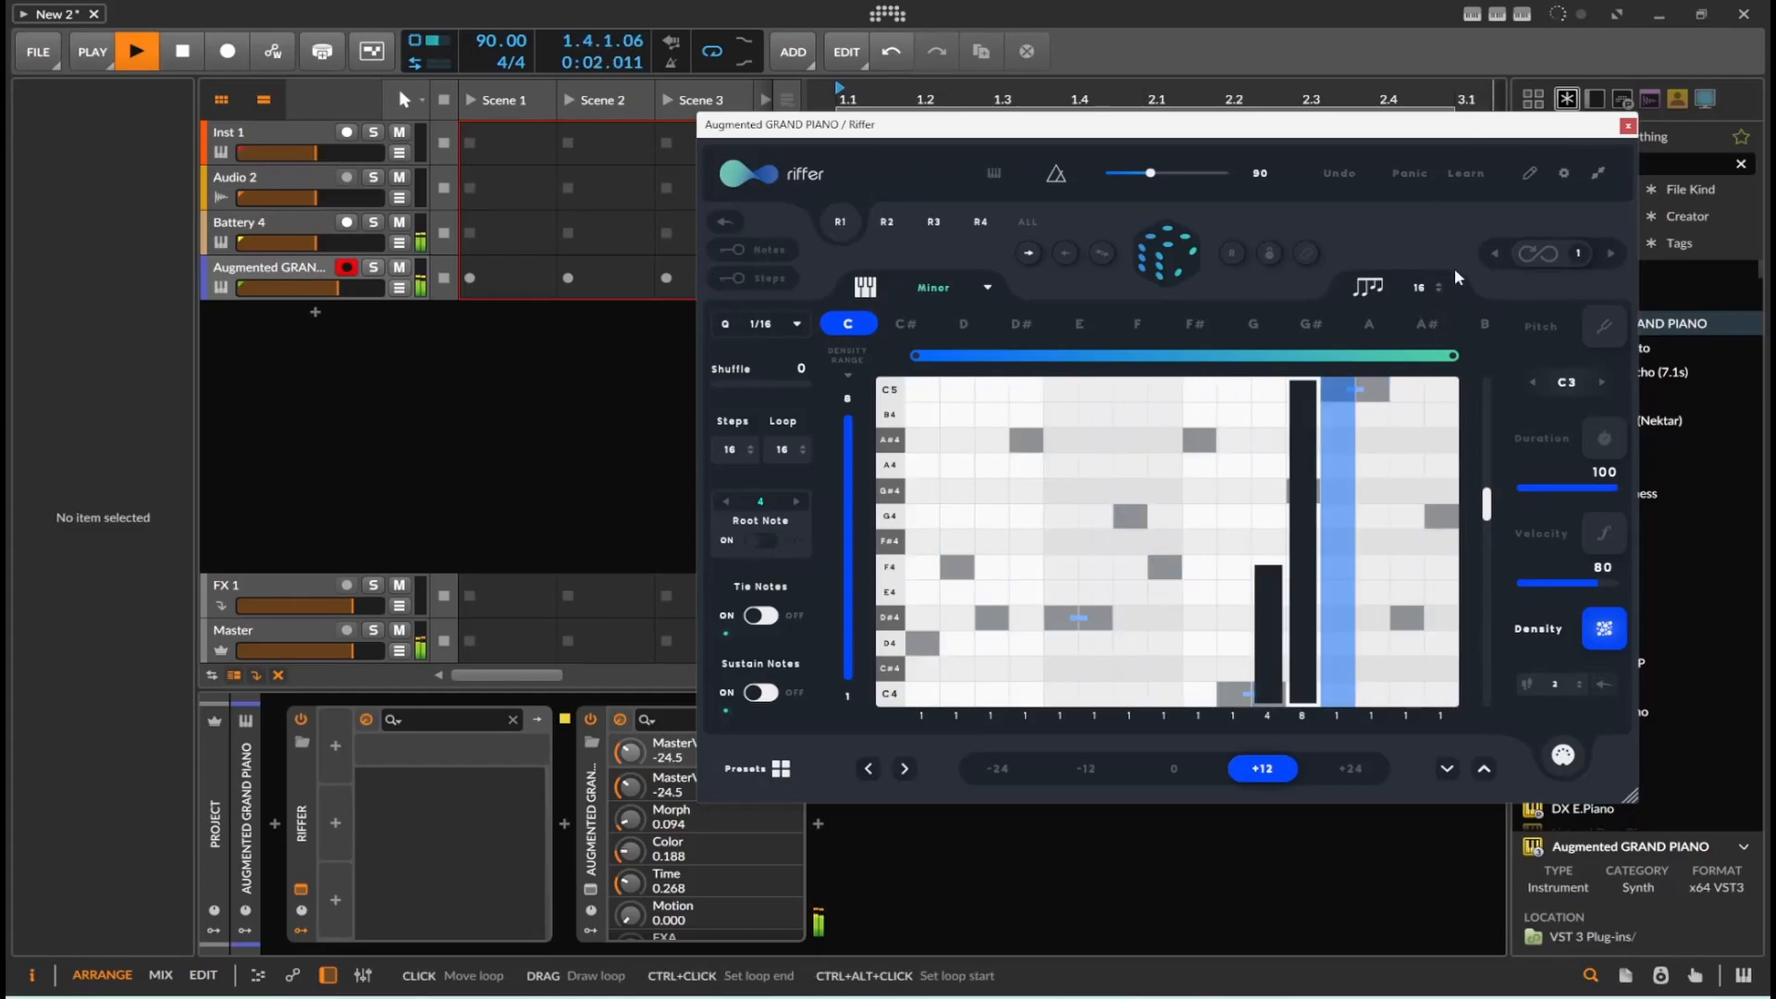
key(space)
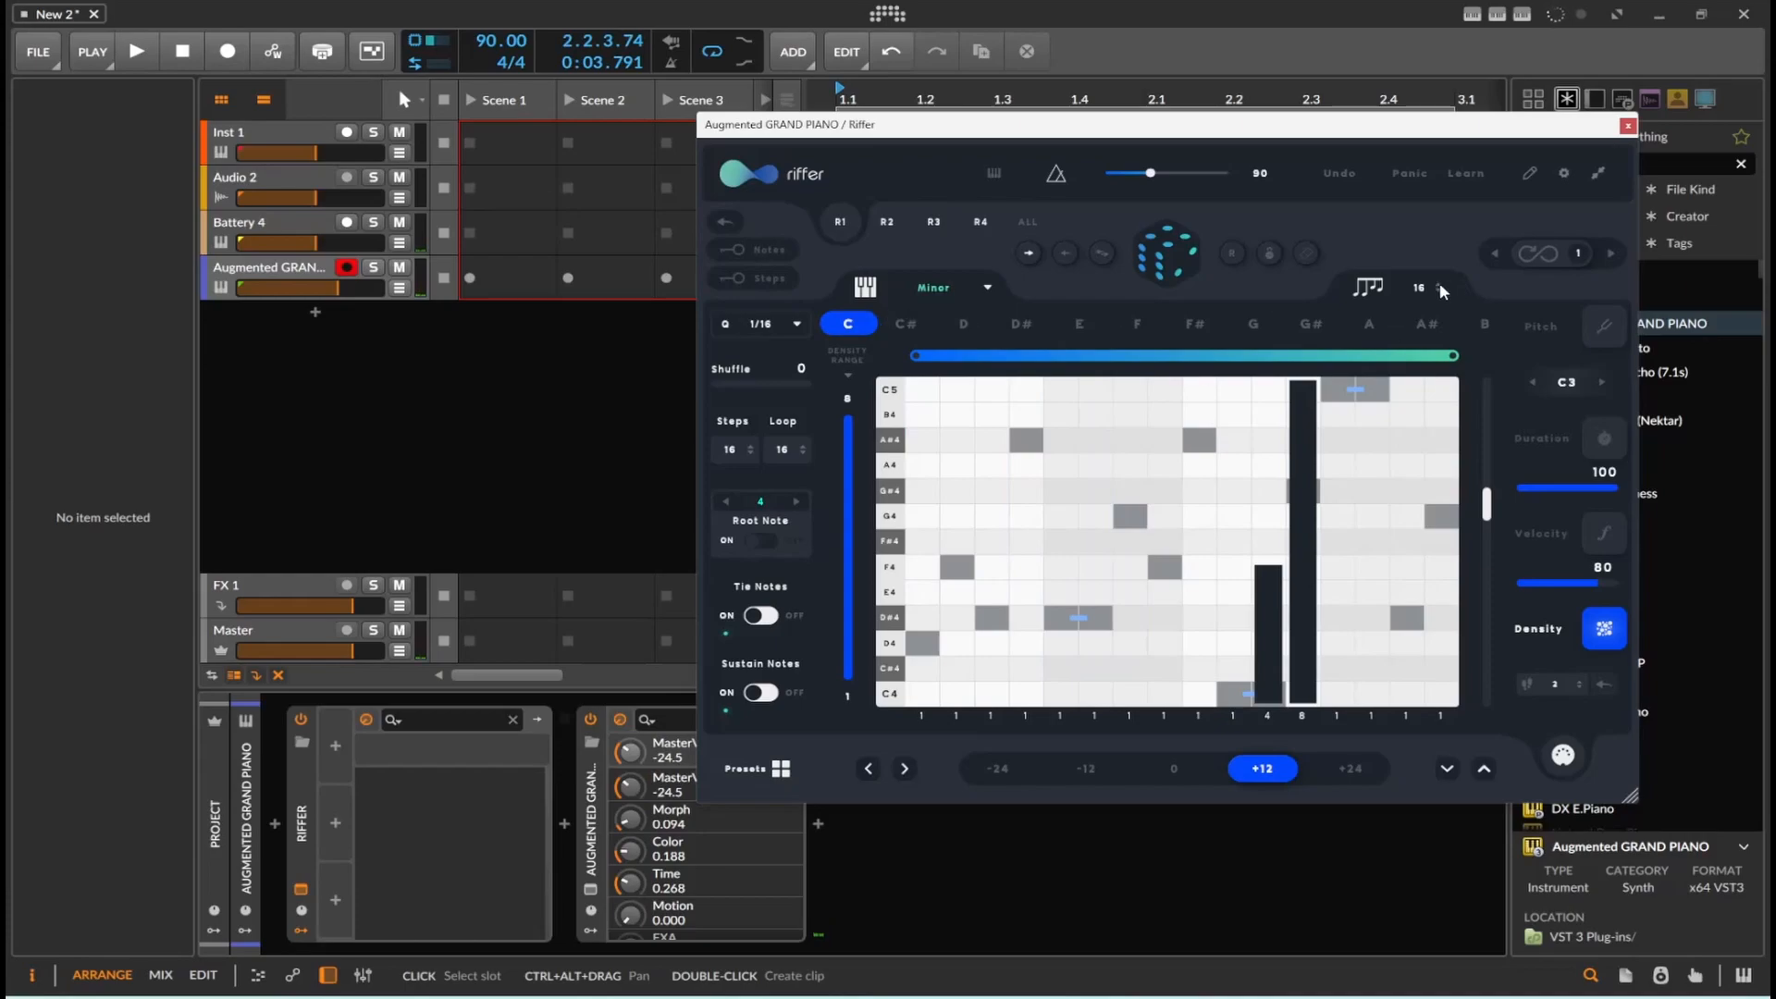
Step: Try riff R1 in D Major, change it to D Minor, and generate a new random riff during playback
click(925, 288)
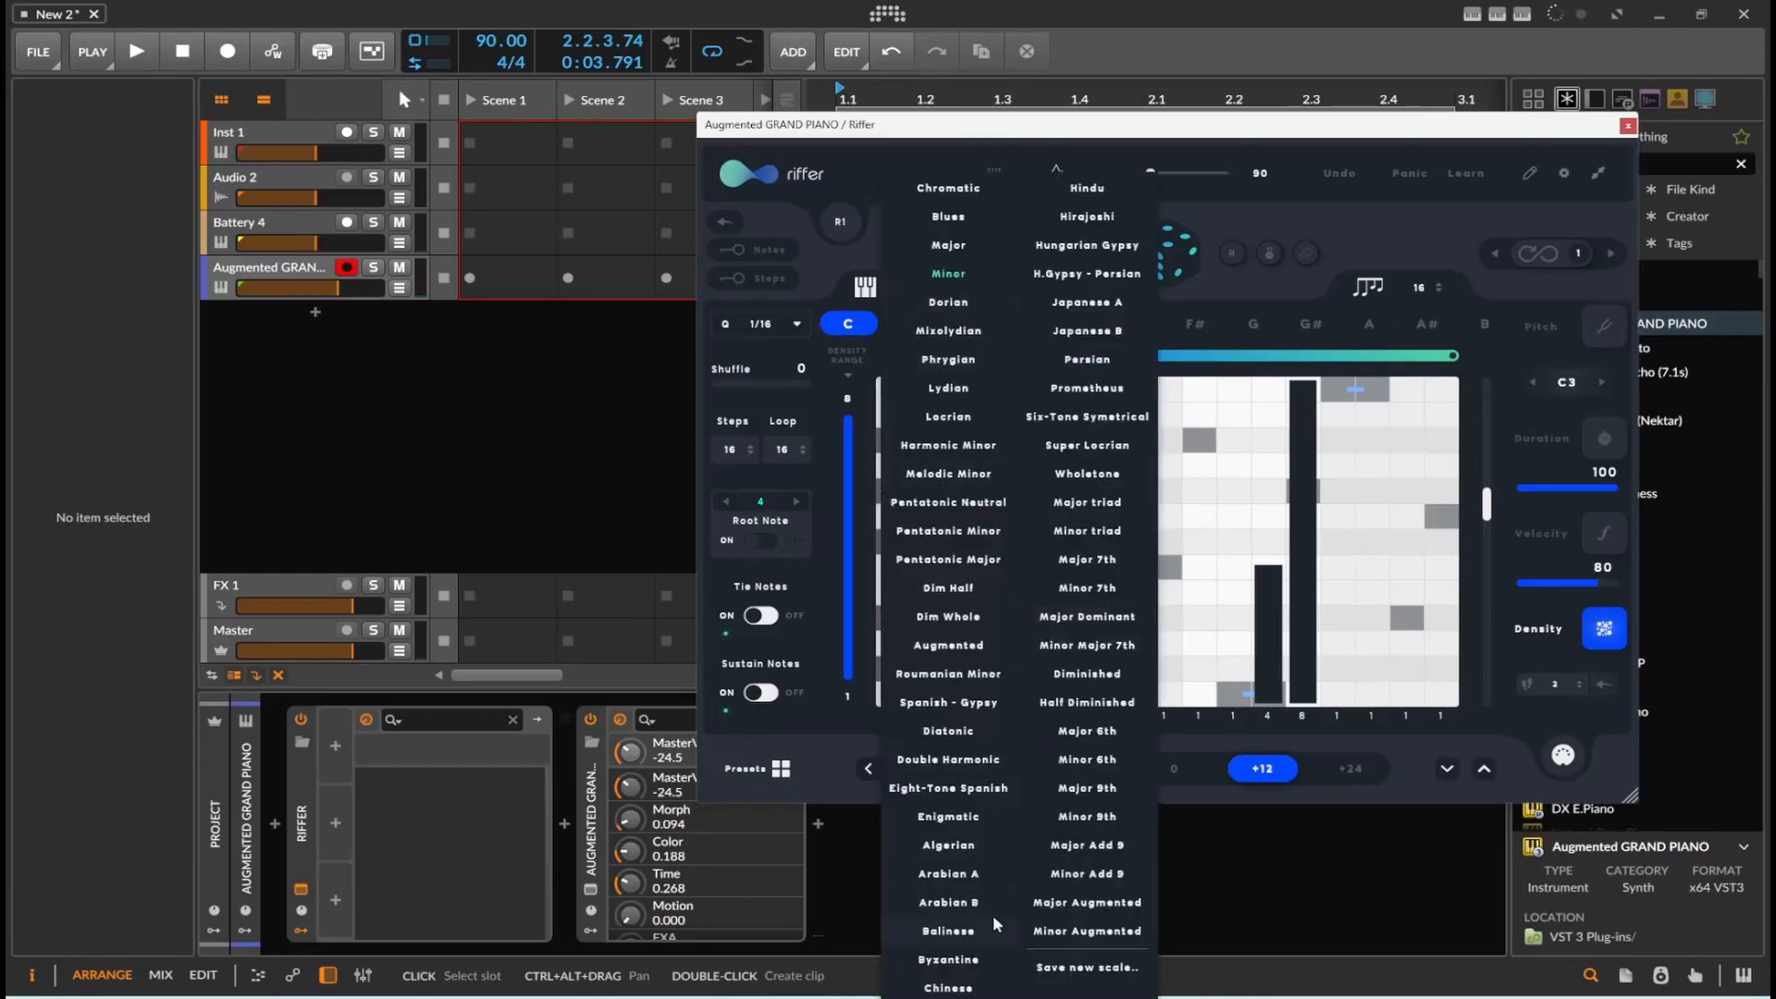
click(962, 247)
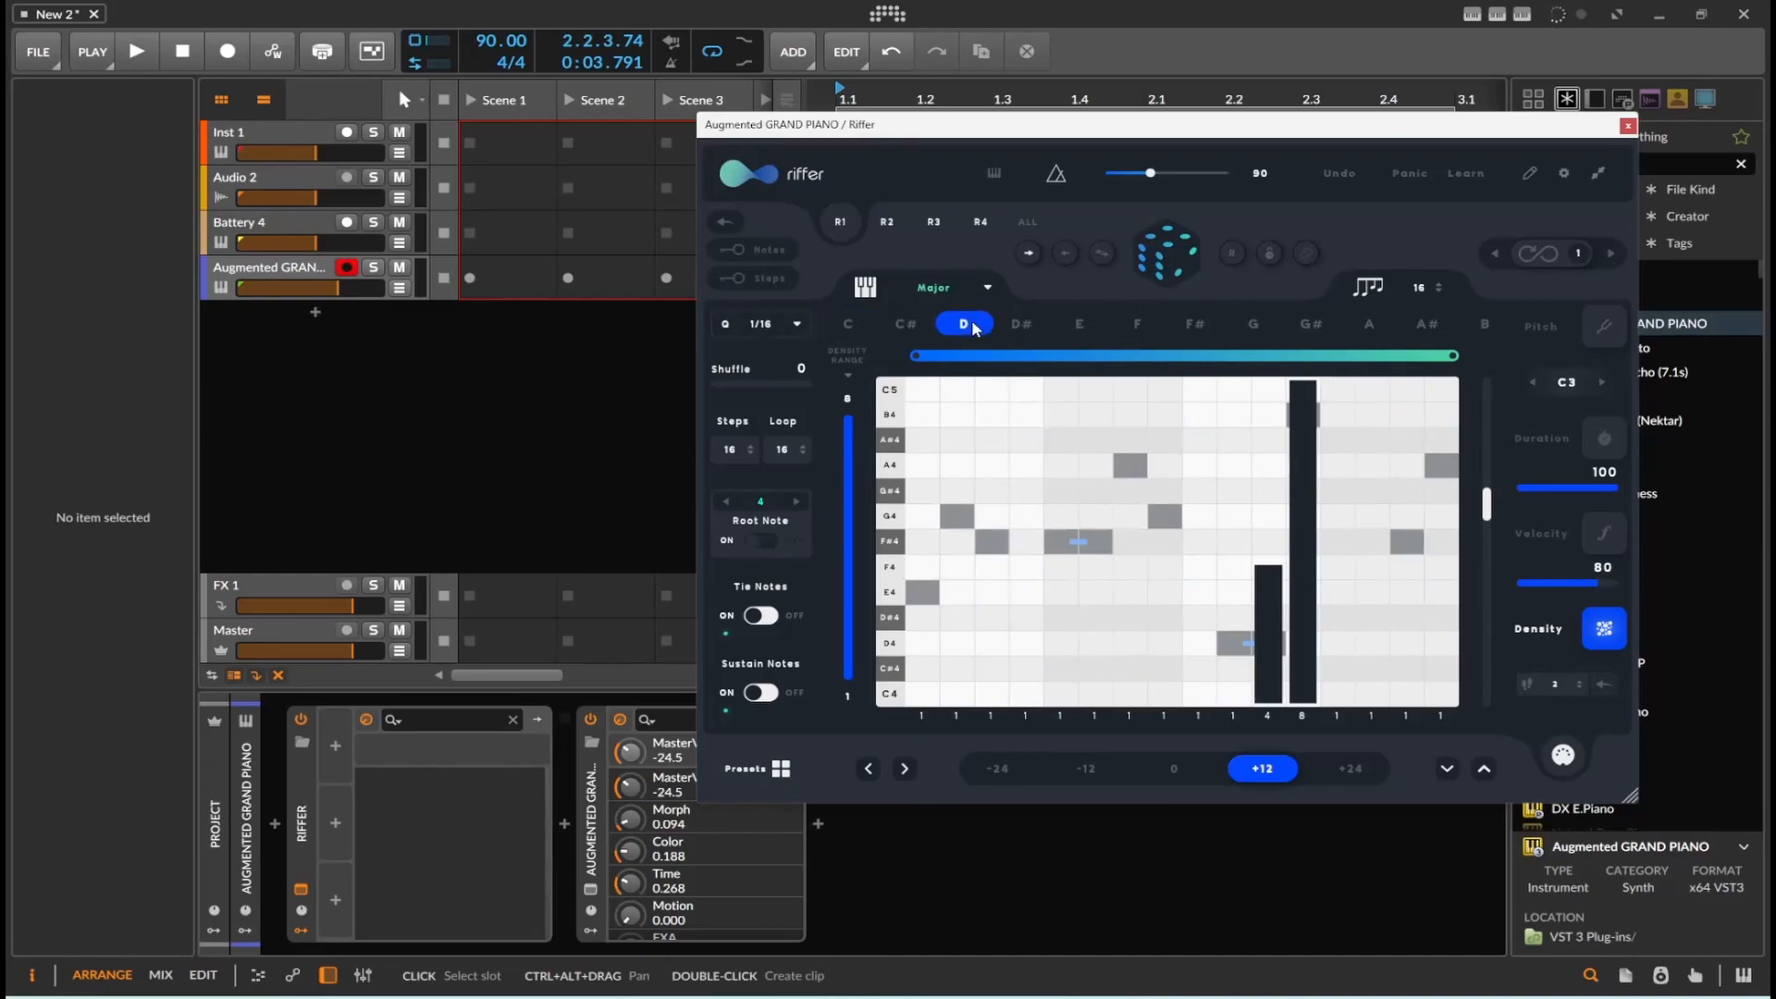
click(975, 294)
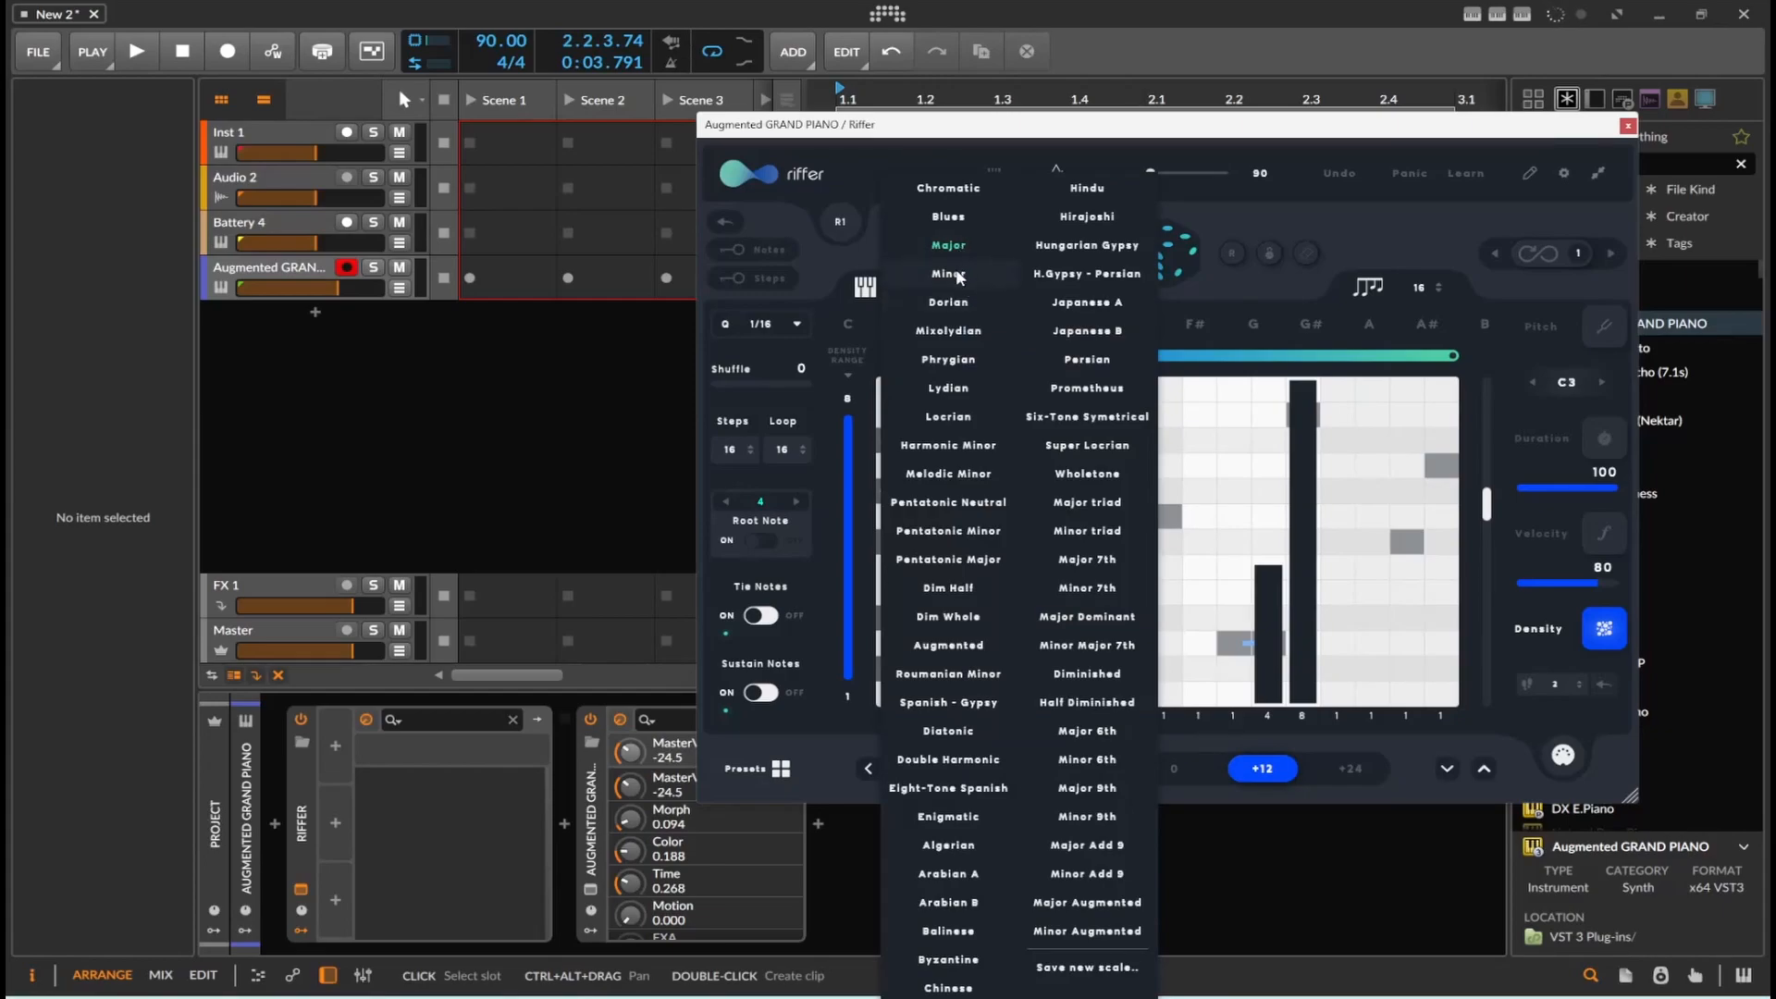
click(958, 274)
key(space)
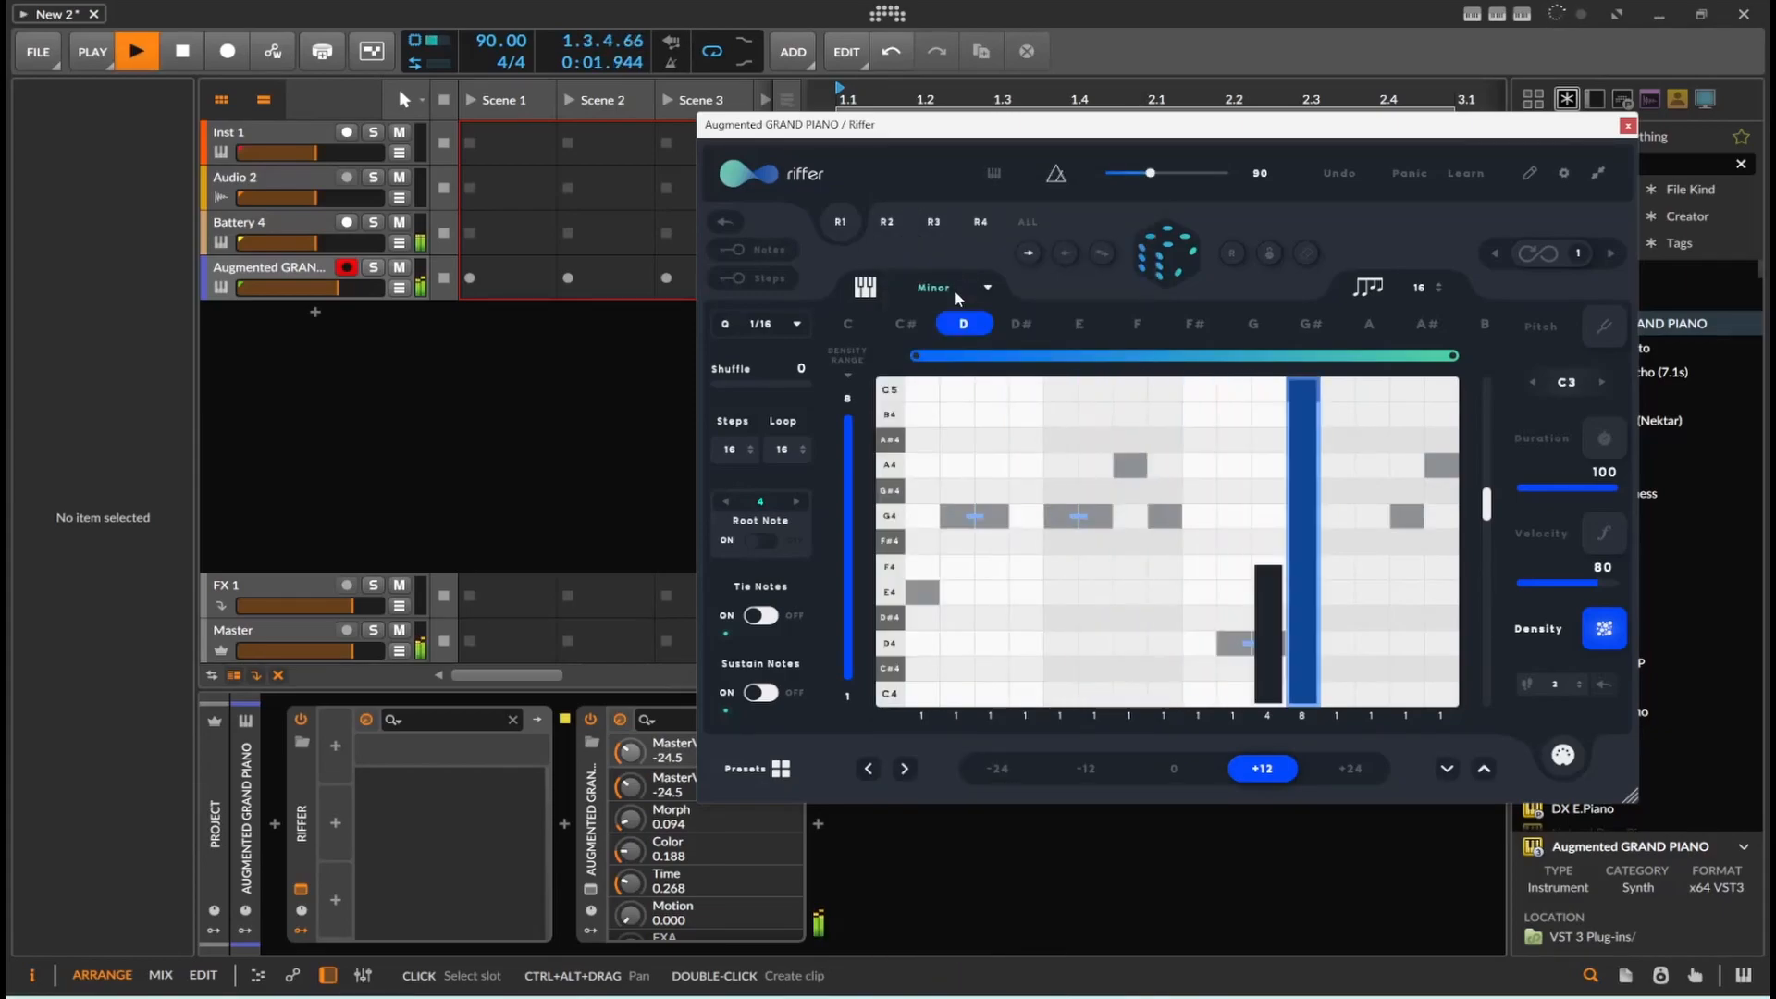
click(1154, 262)
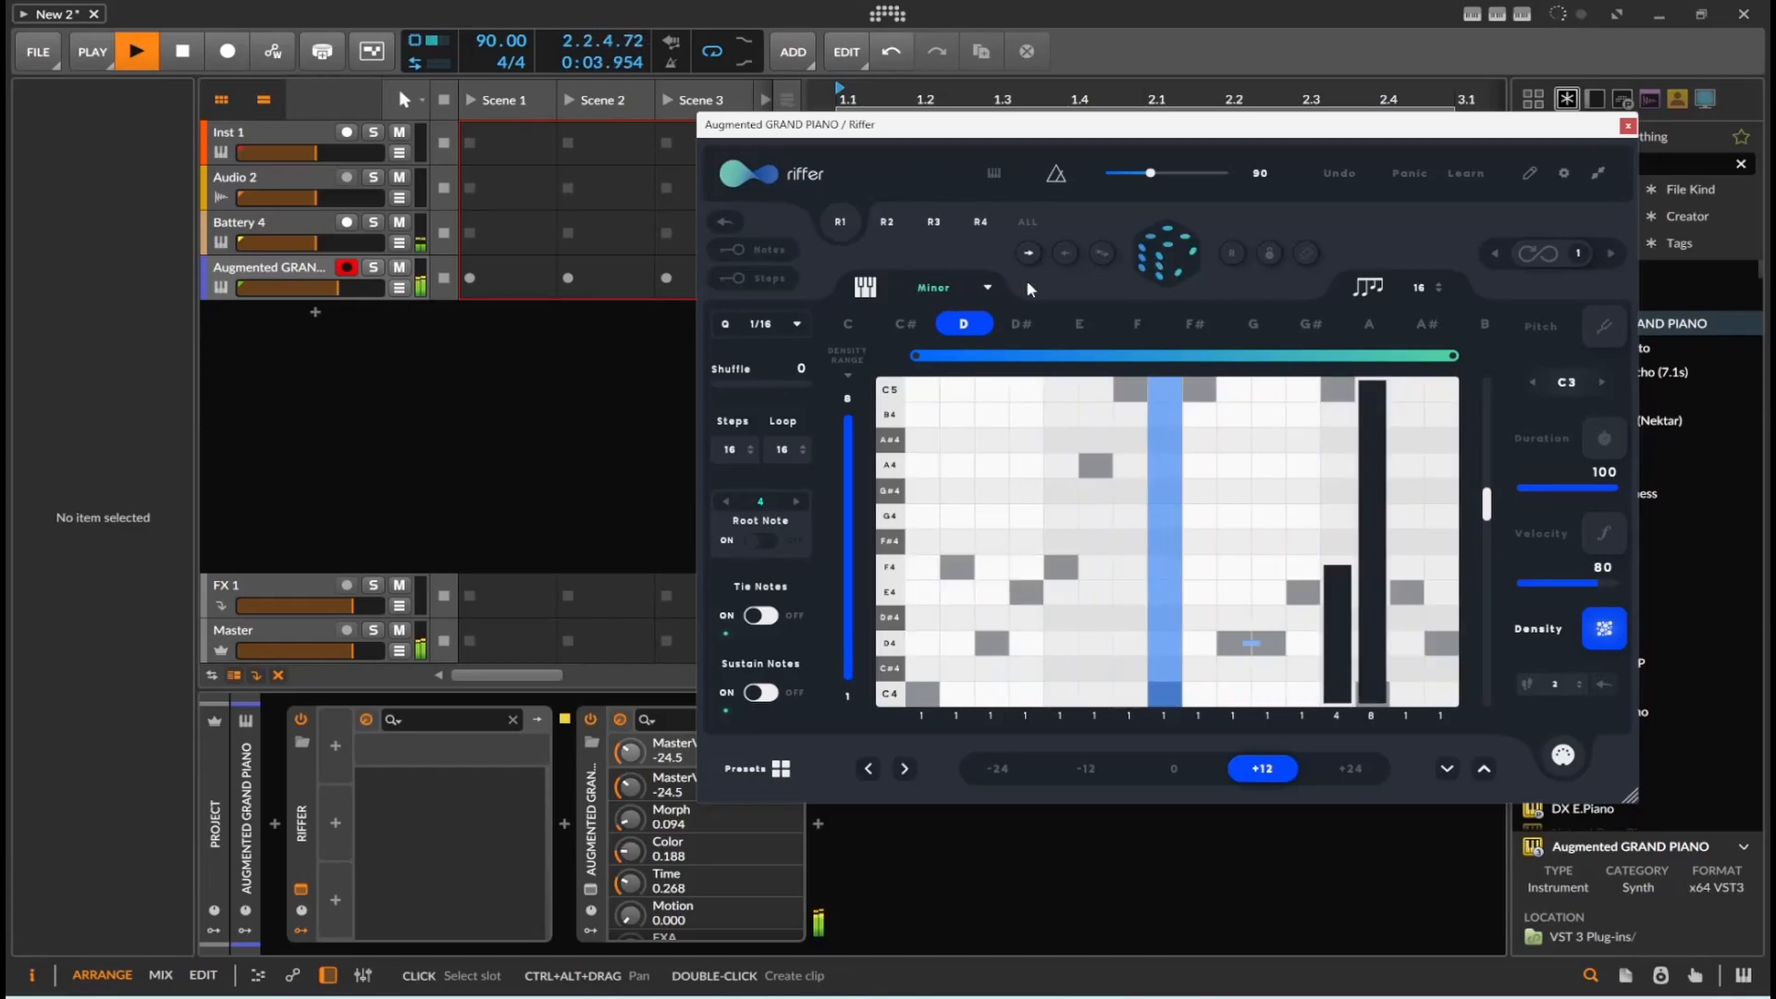
Step: Turn on the Steps option and switch R1 to the third playback direction
click(769, 249)
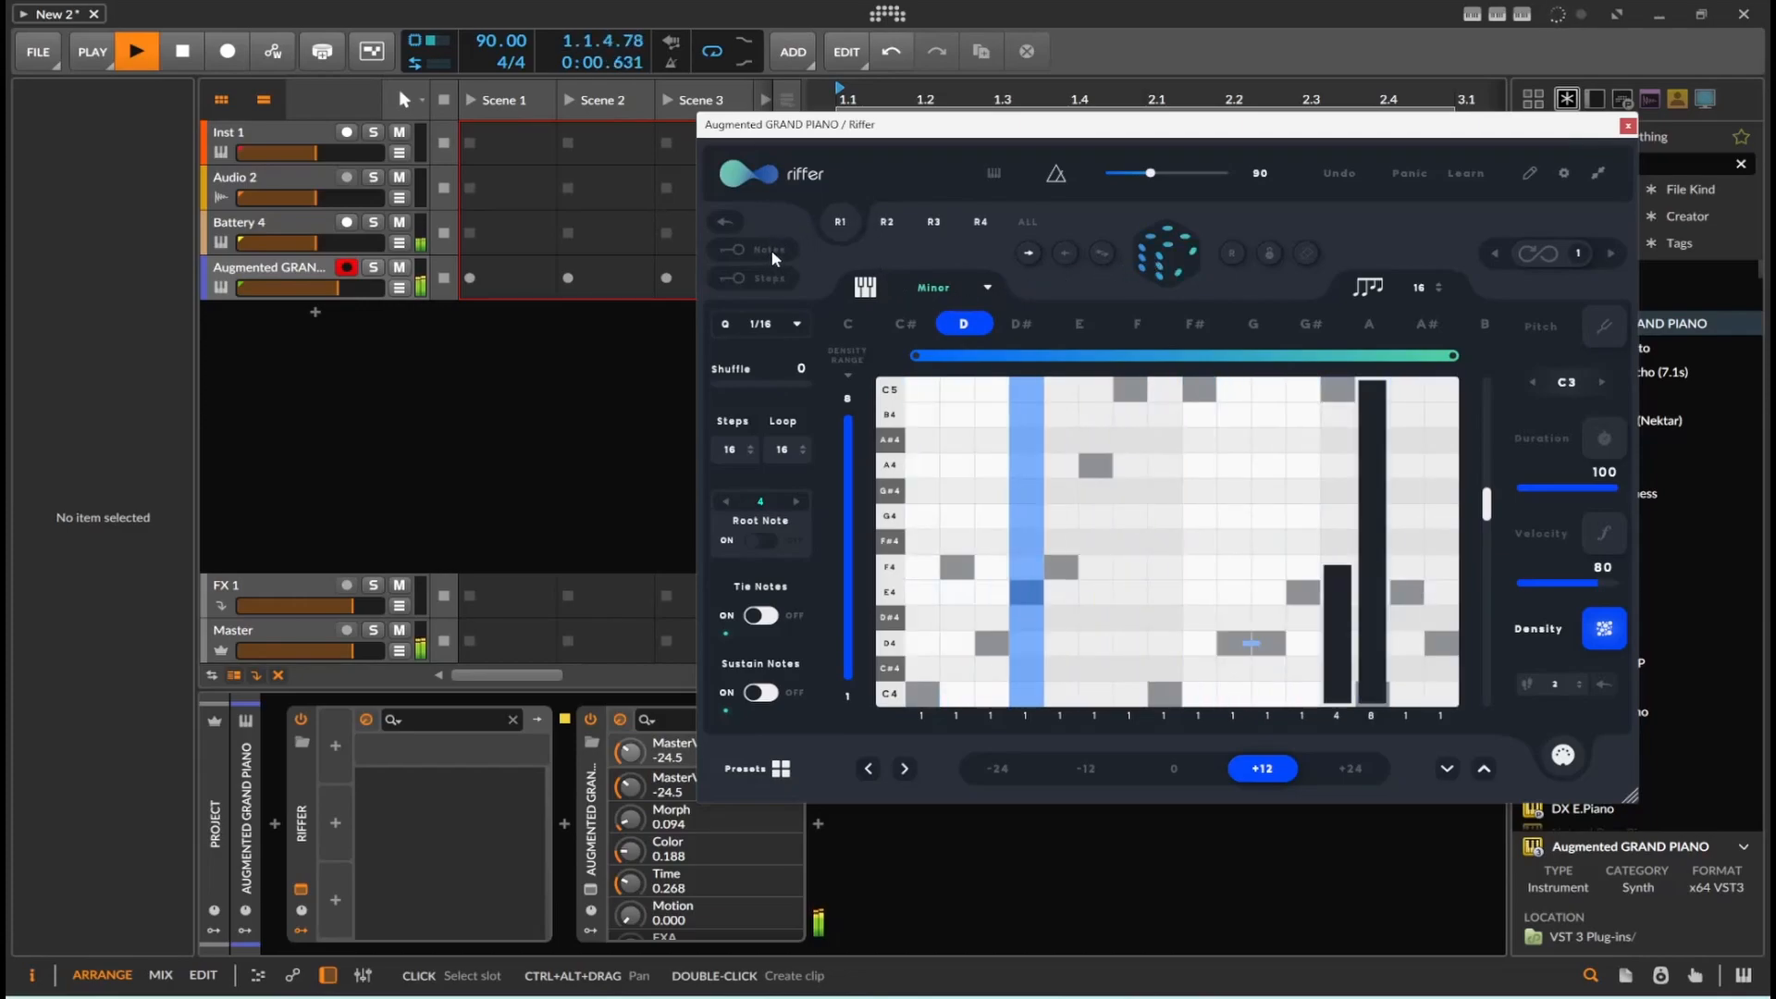
click(780, 278)
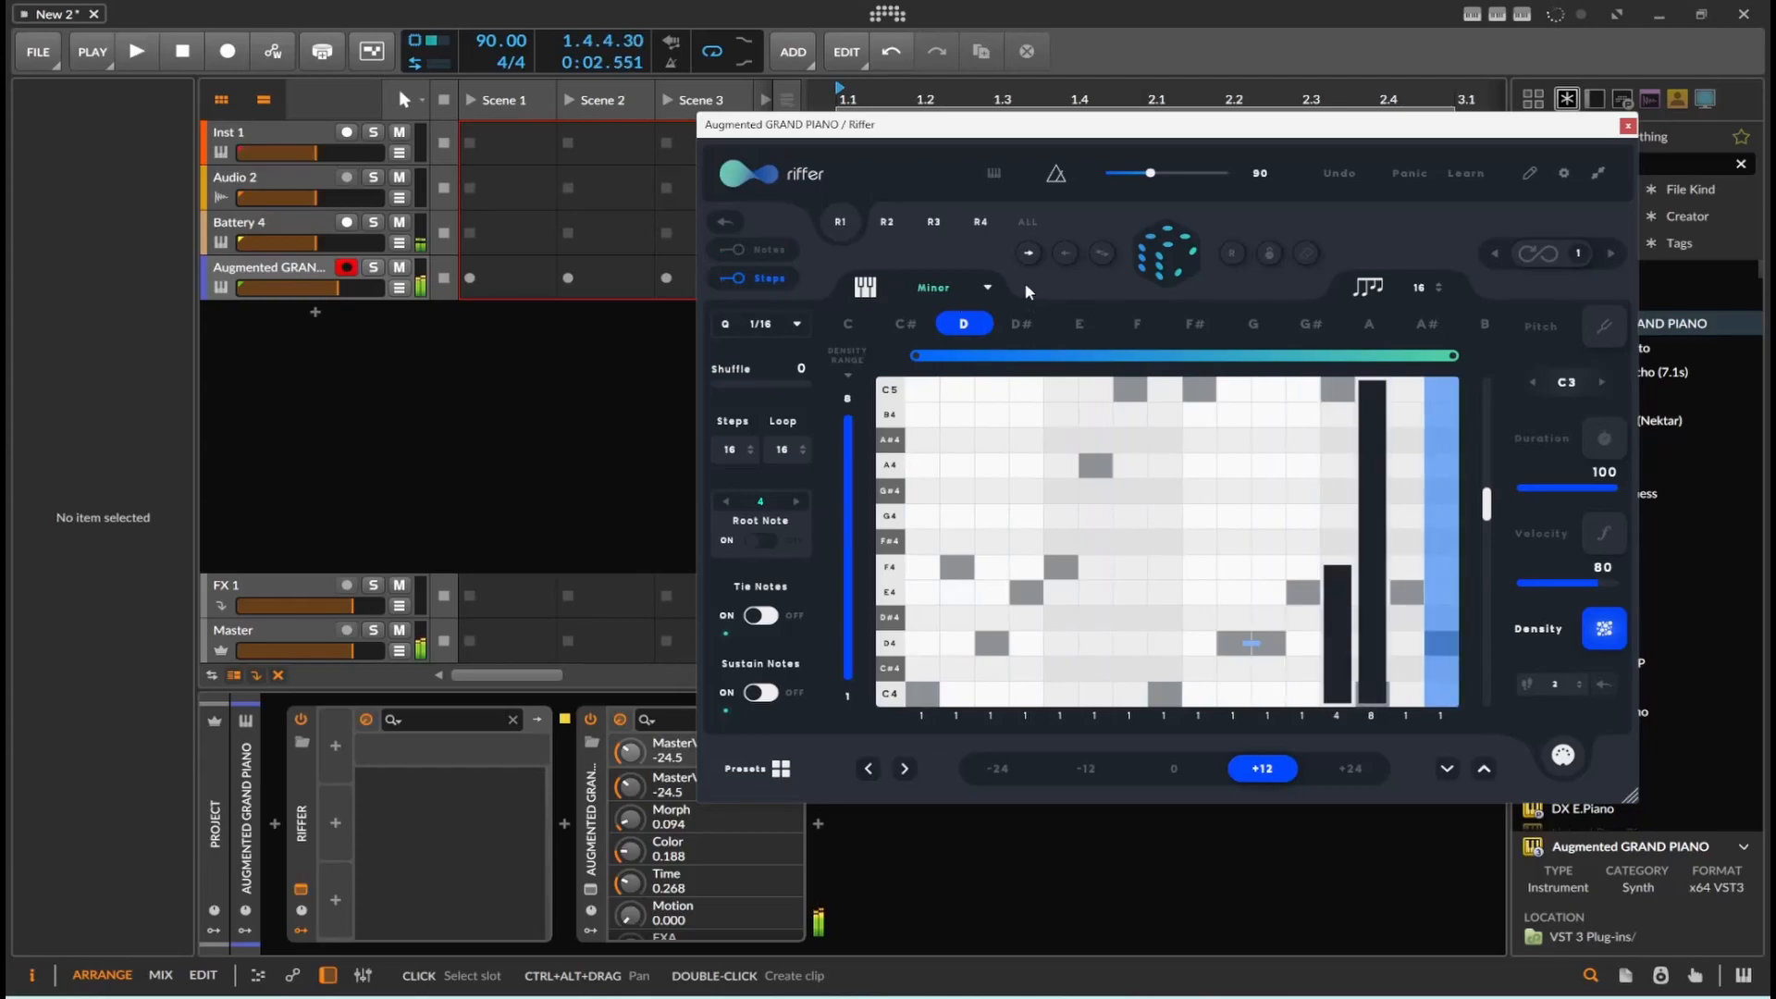
click(1104, 252)
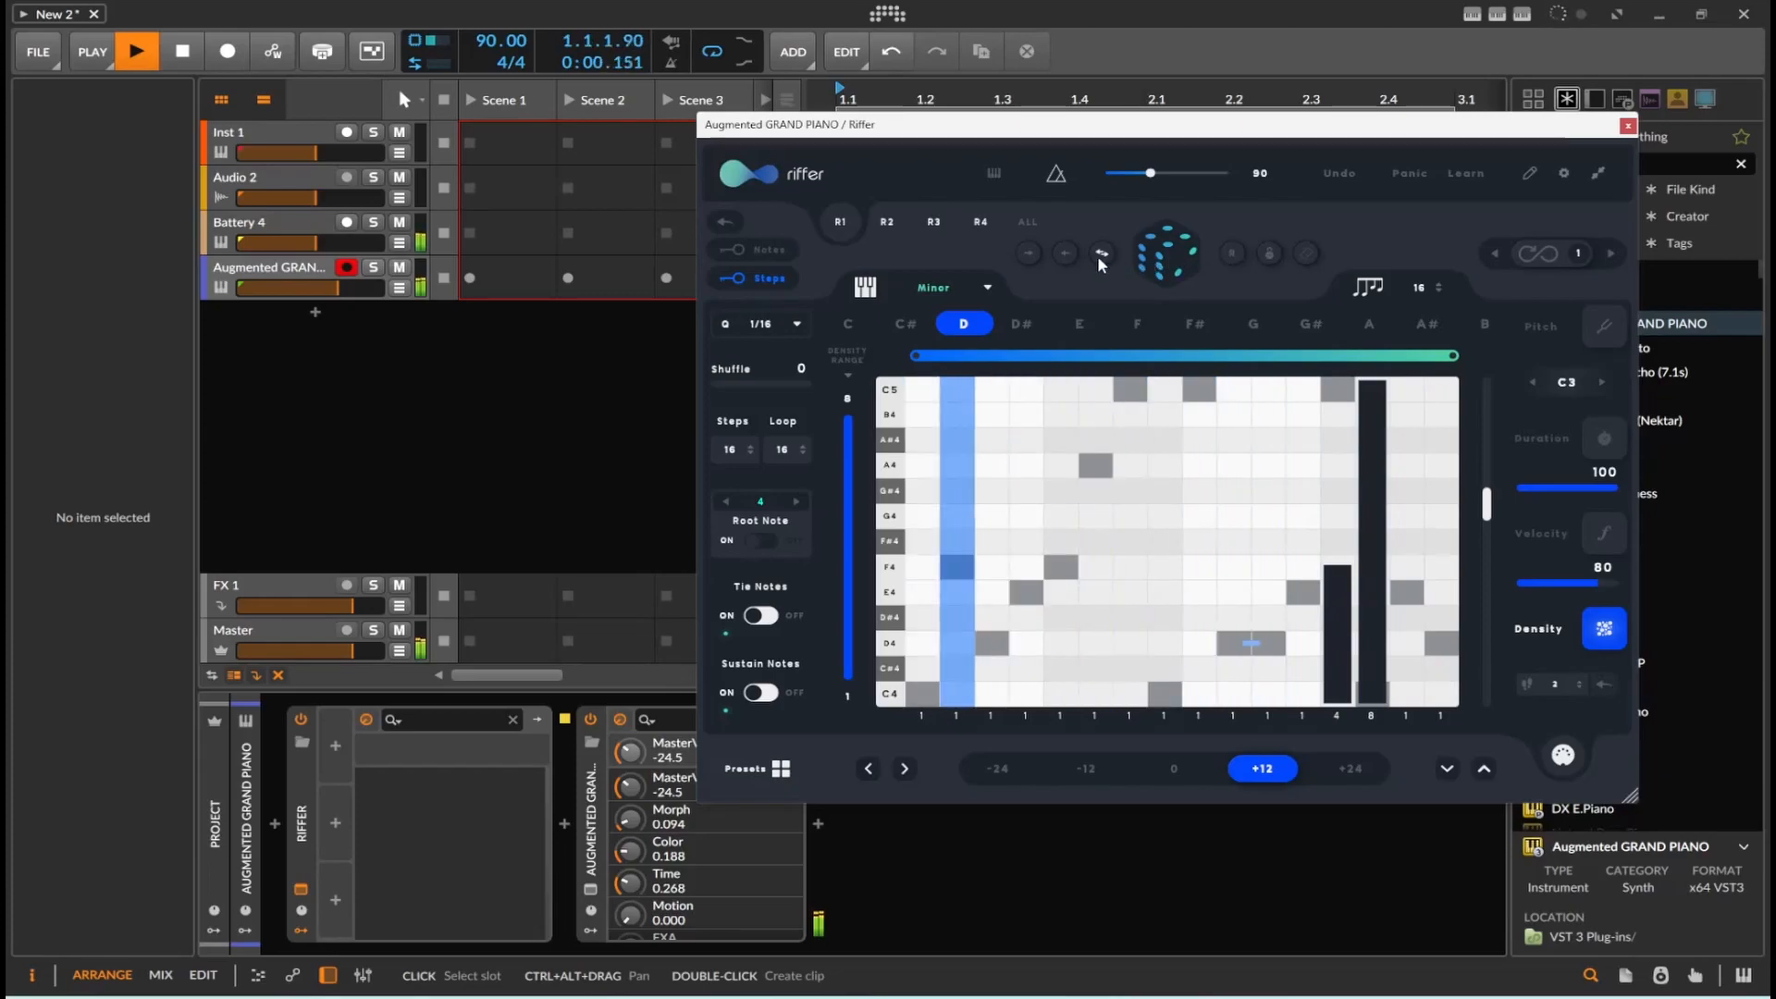
Step: Switch to riff R2, view its step rate options, and start and stop playback repeatedly to hear it
click(895, 217)
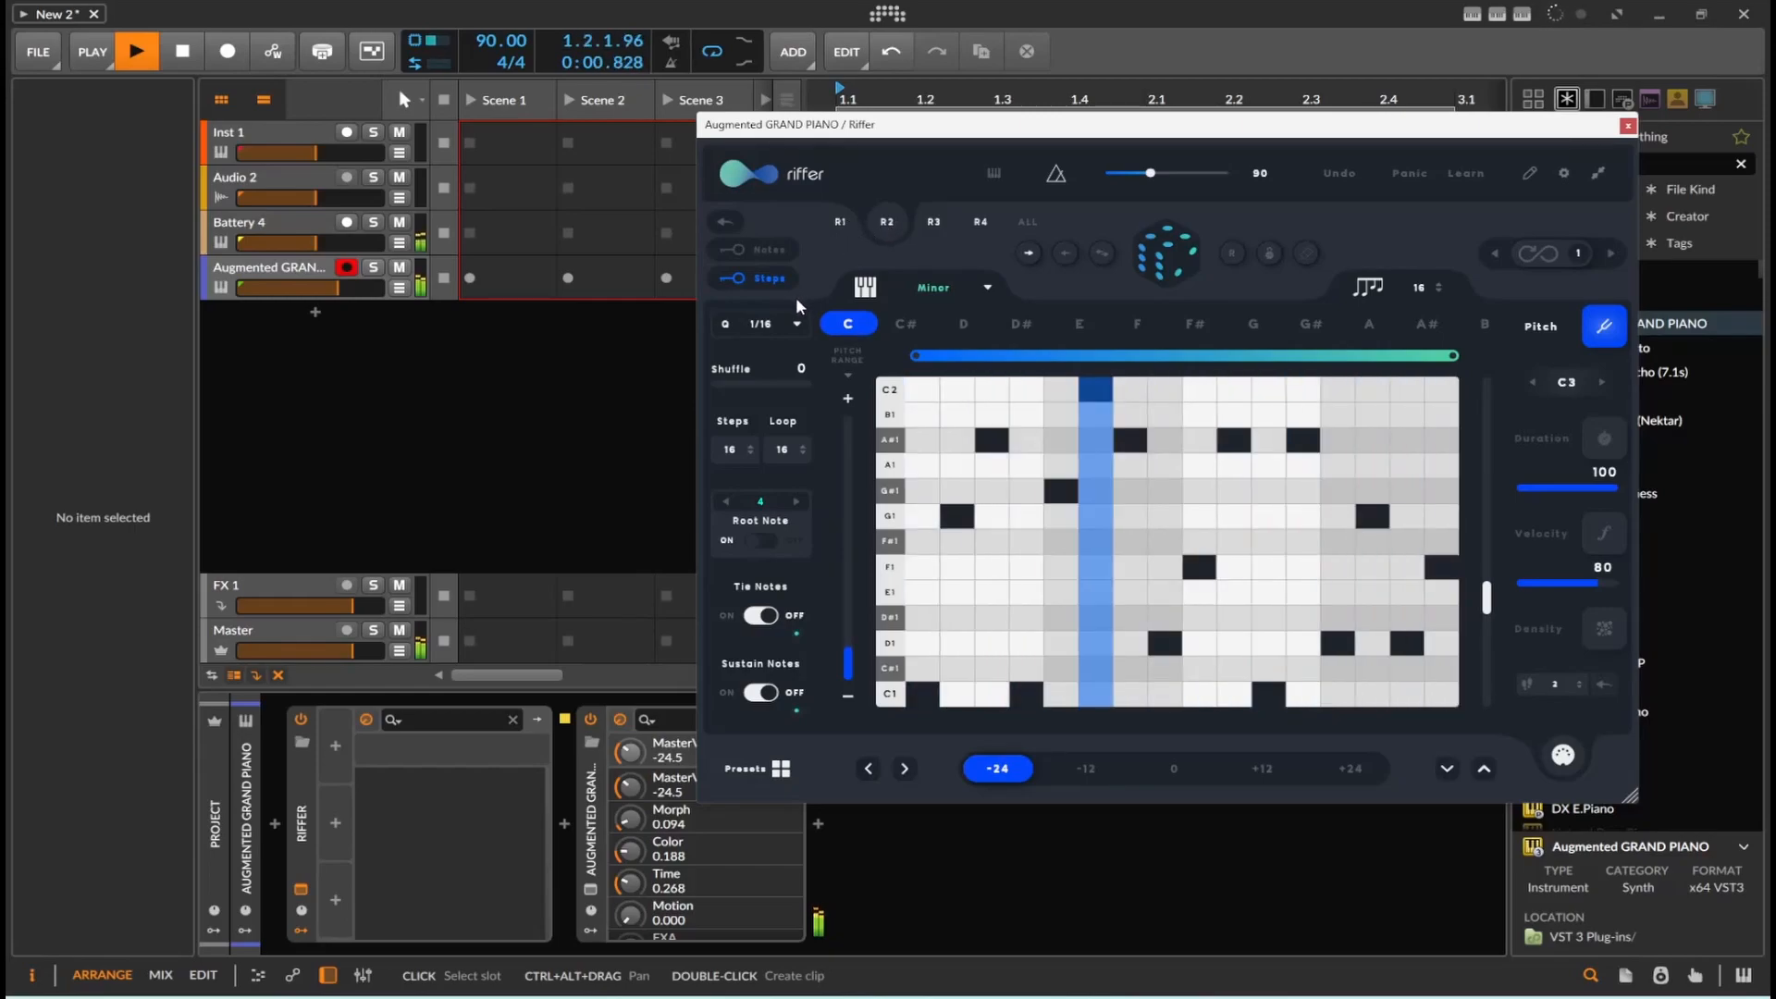
click(796, 324)
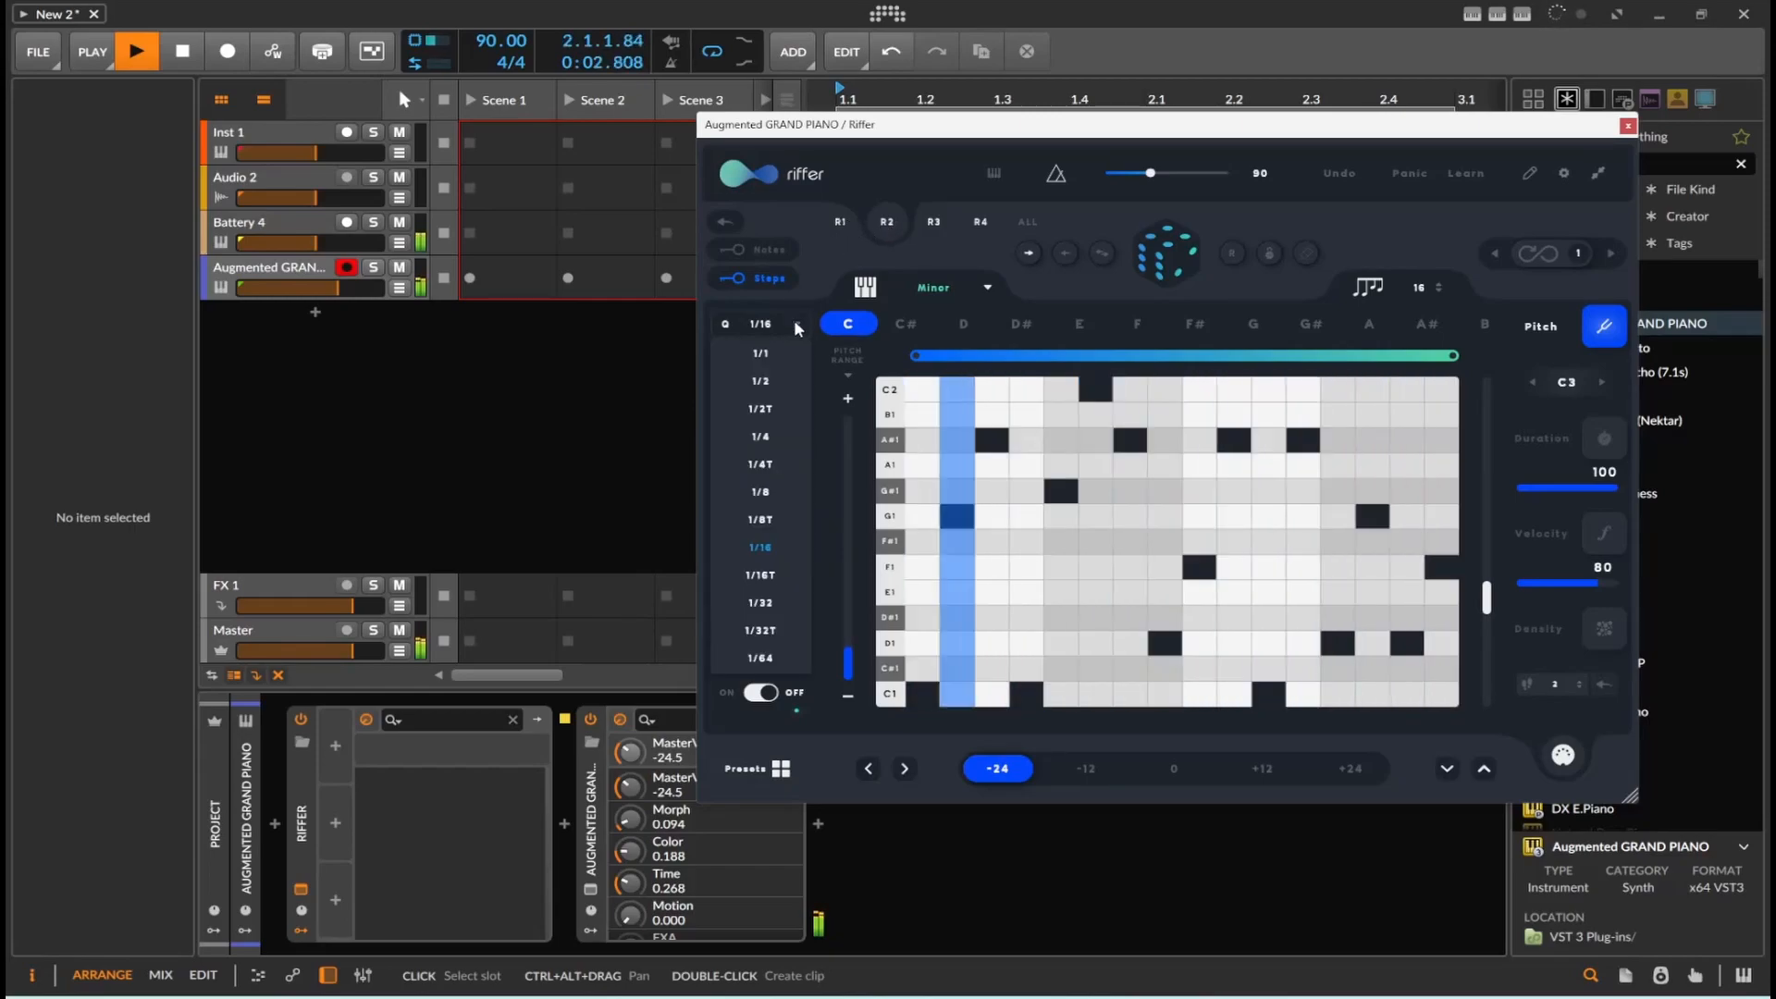
click(794, 321)
key(space)
key(space)
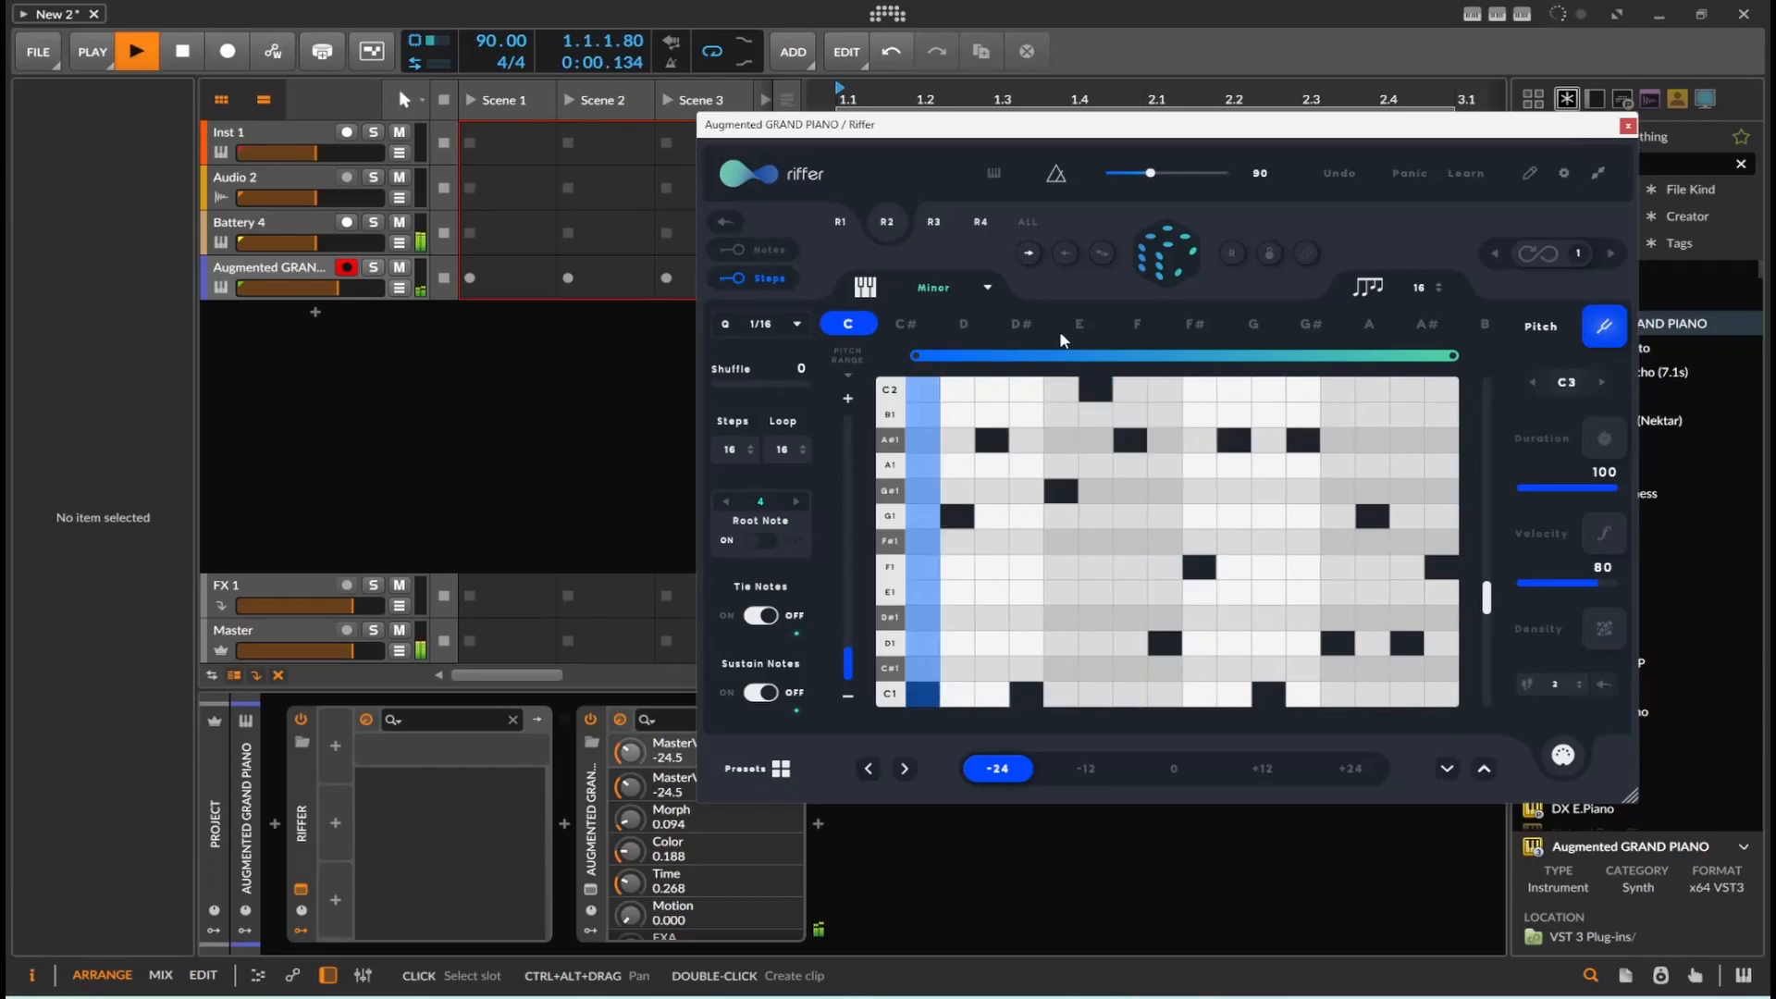
key(space)
key(space)
key(space)
key(space)
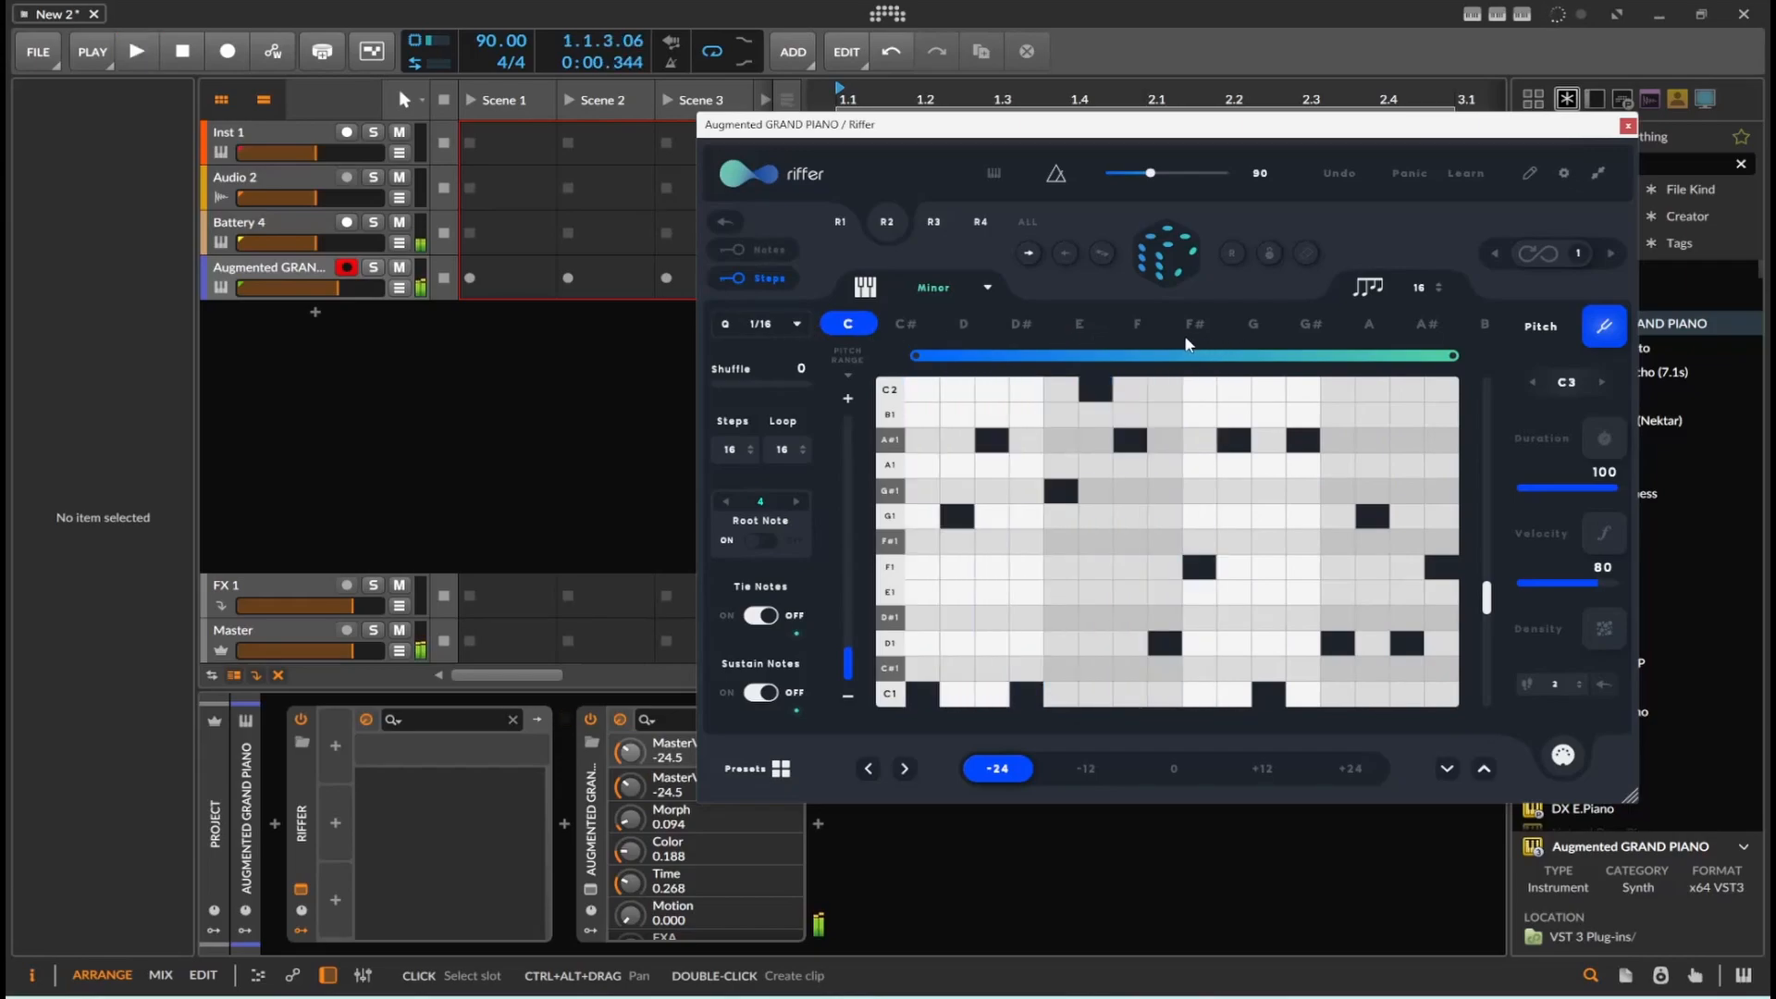
key(space)
key(space)
Step: Set R2's root note value to 3 and lengthen the riff to 33 steps with a 15-step loop
click(796, 500)
click(716, 504)
click(716, 504)
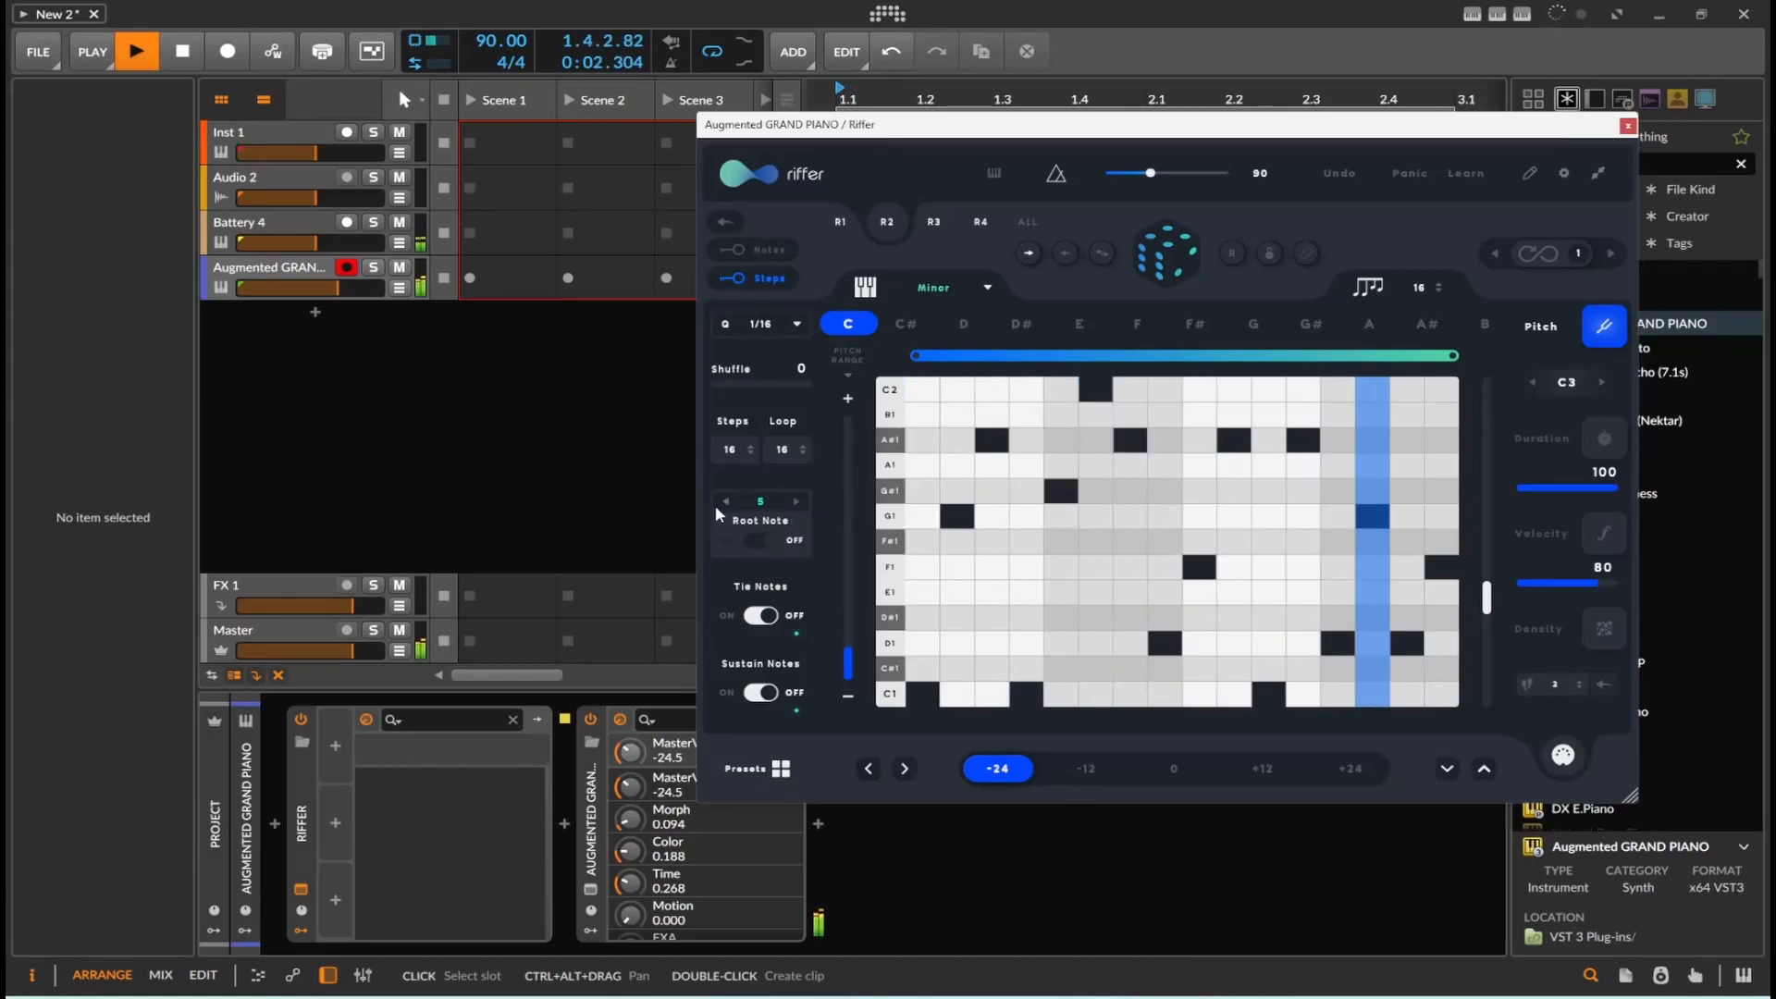
drag(751, 451, 739, 412)
Step: Change R2's key to A and set its note count to 32
click(1420, 289)
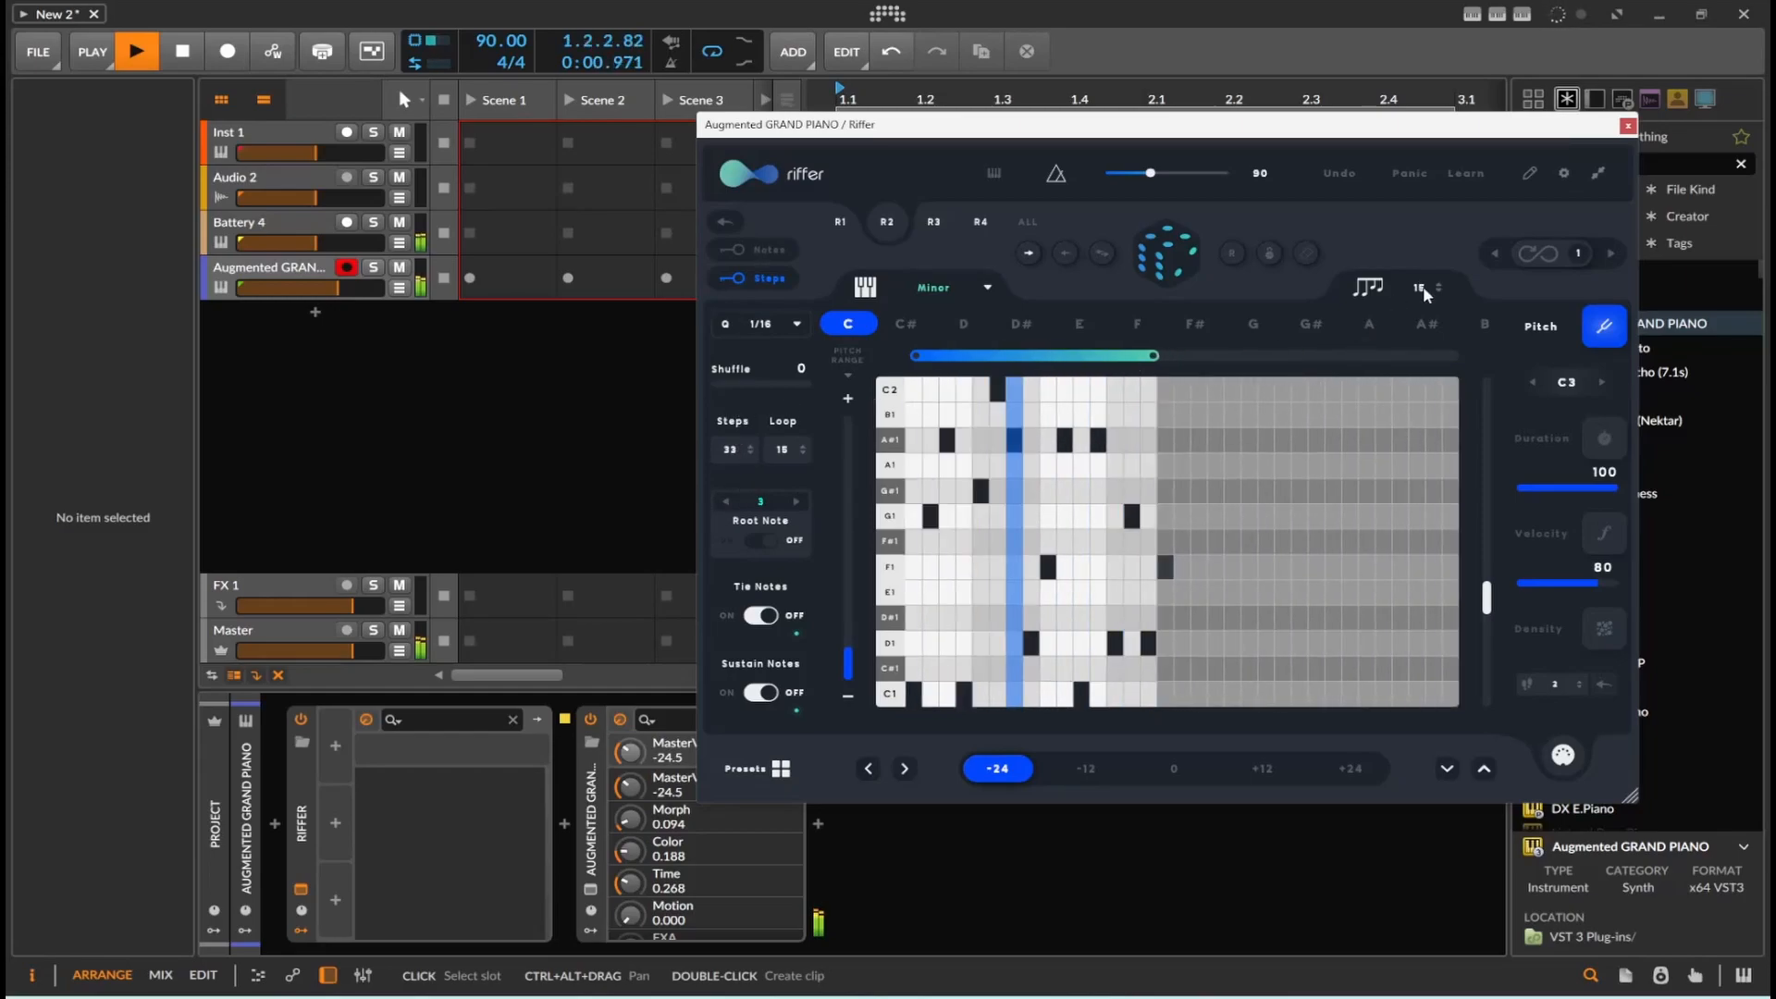
click(1371, 321)
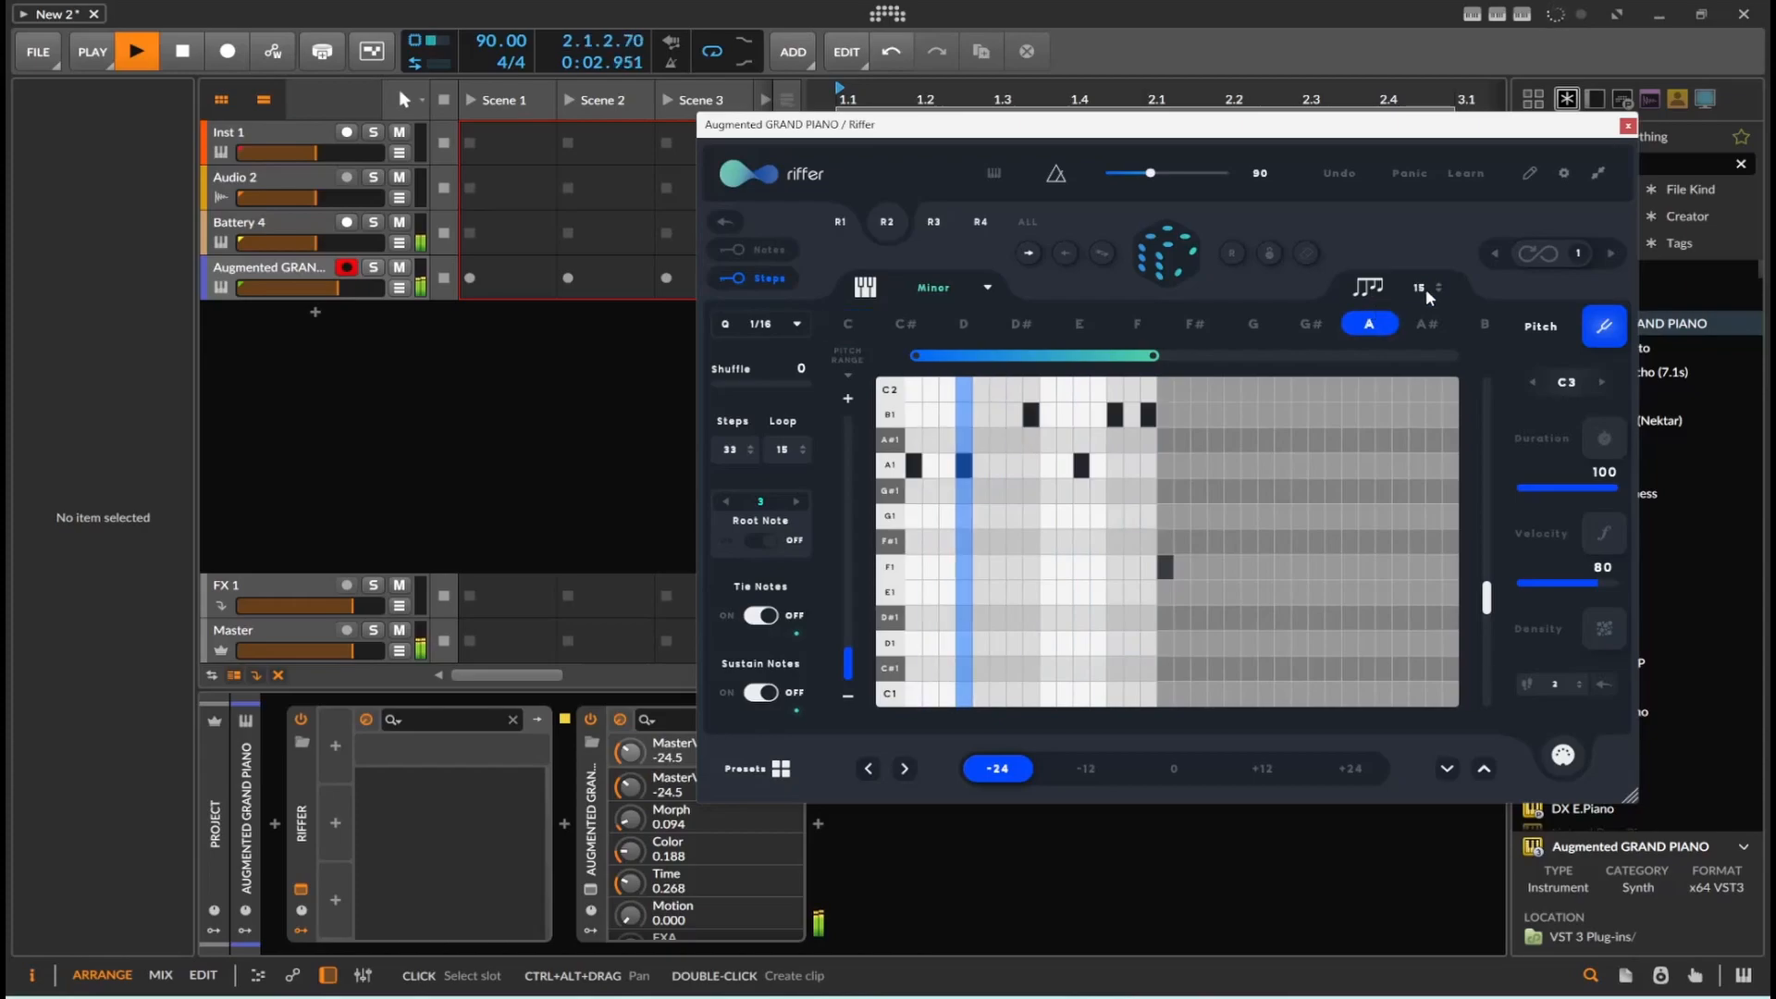
drag(1425, 285, 1434, 229)
drag(1451, 144, 1446, 176)
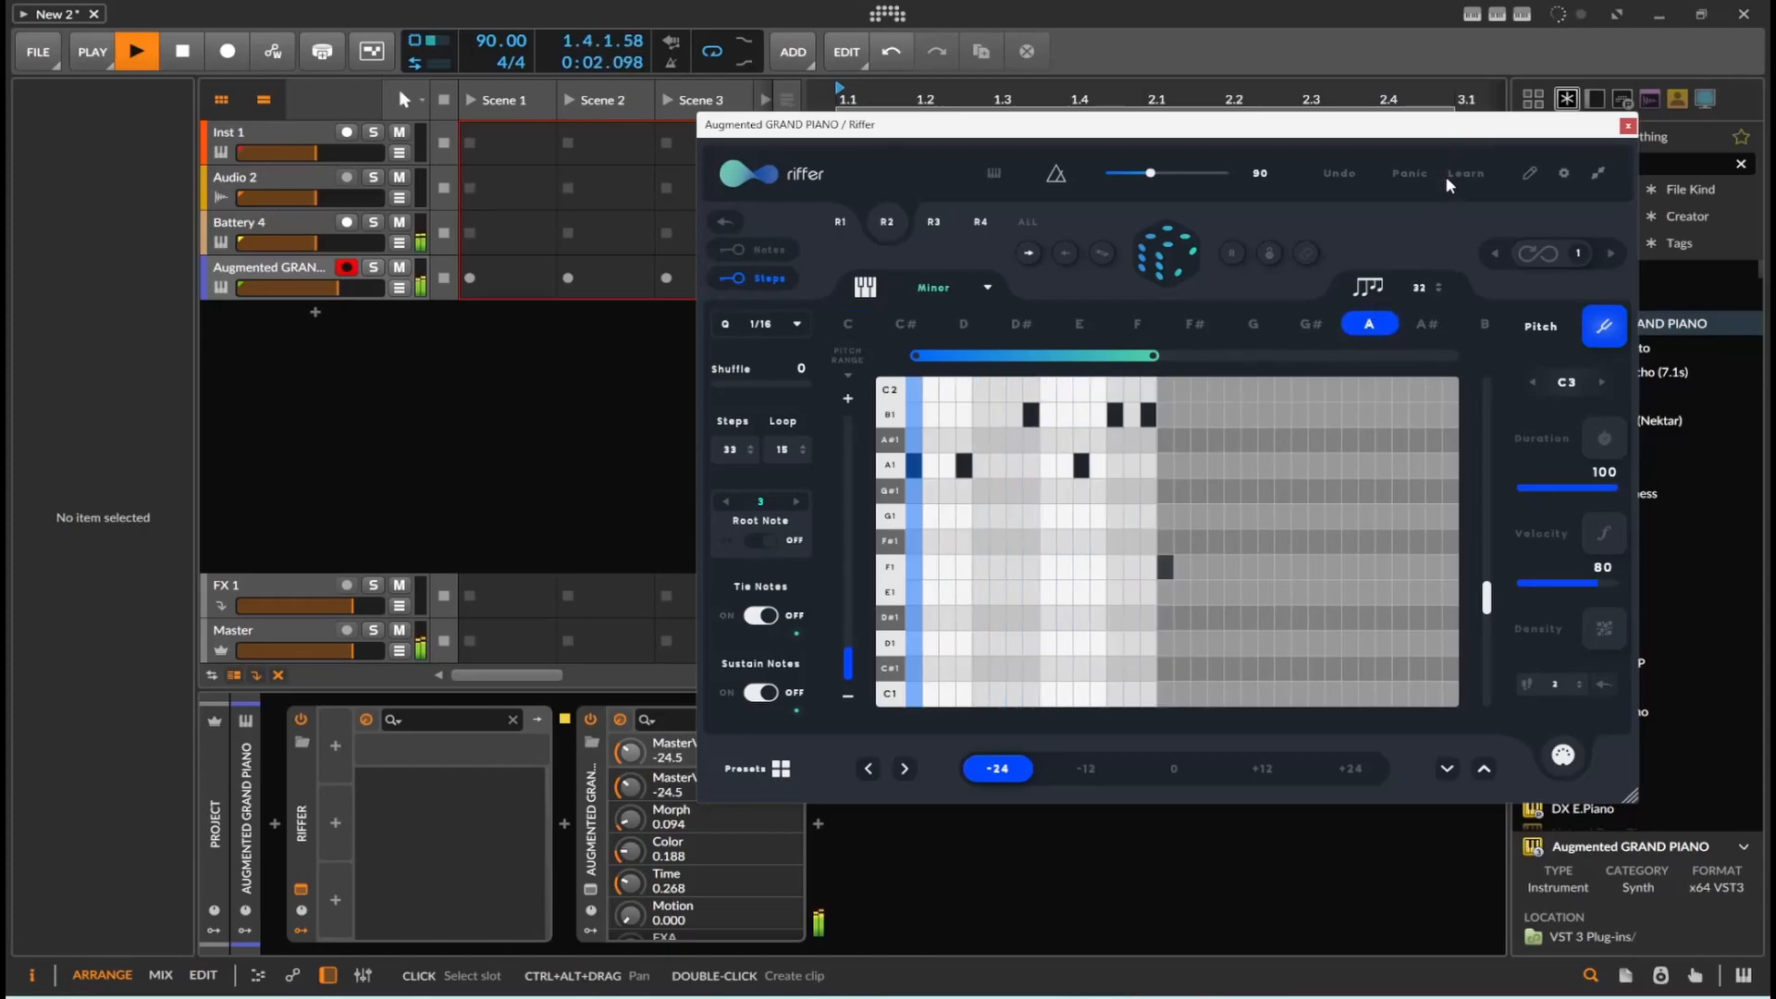
Step: Generate a new random R2 riff in the key of D that loops over all 33 steps
click(965, 323)
drag(1178, 377, 1443, 386)
click(1148, 258)
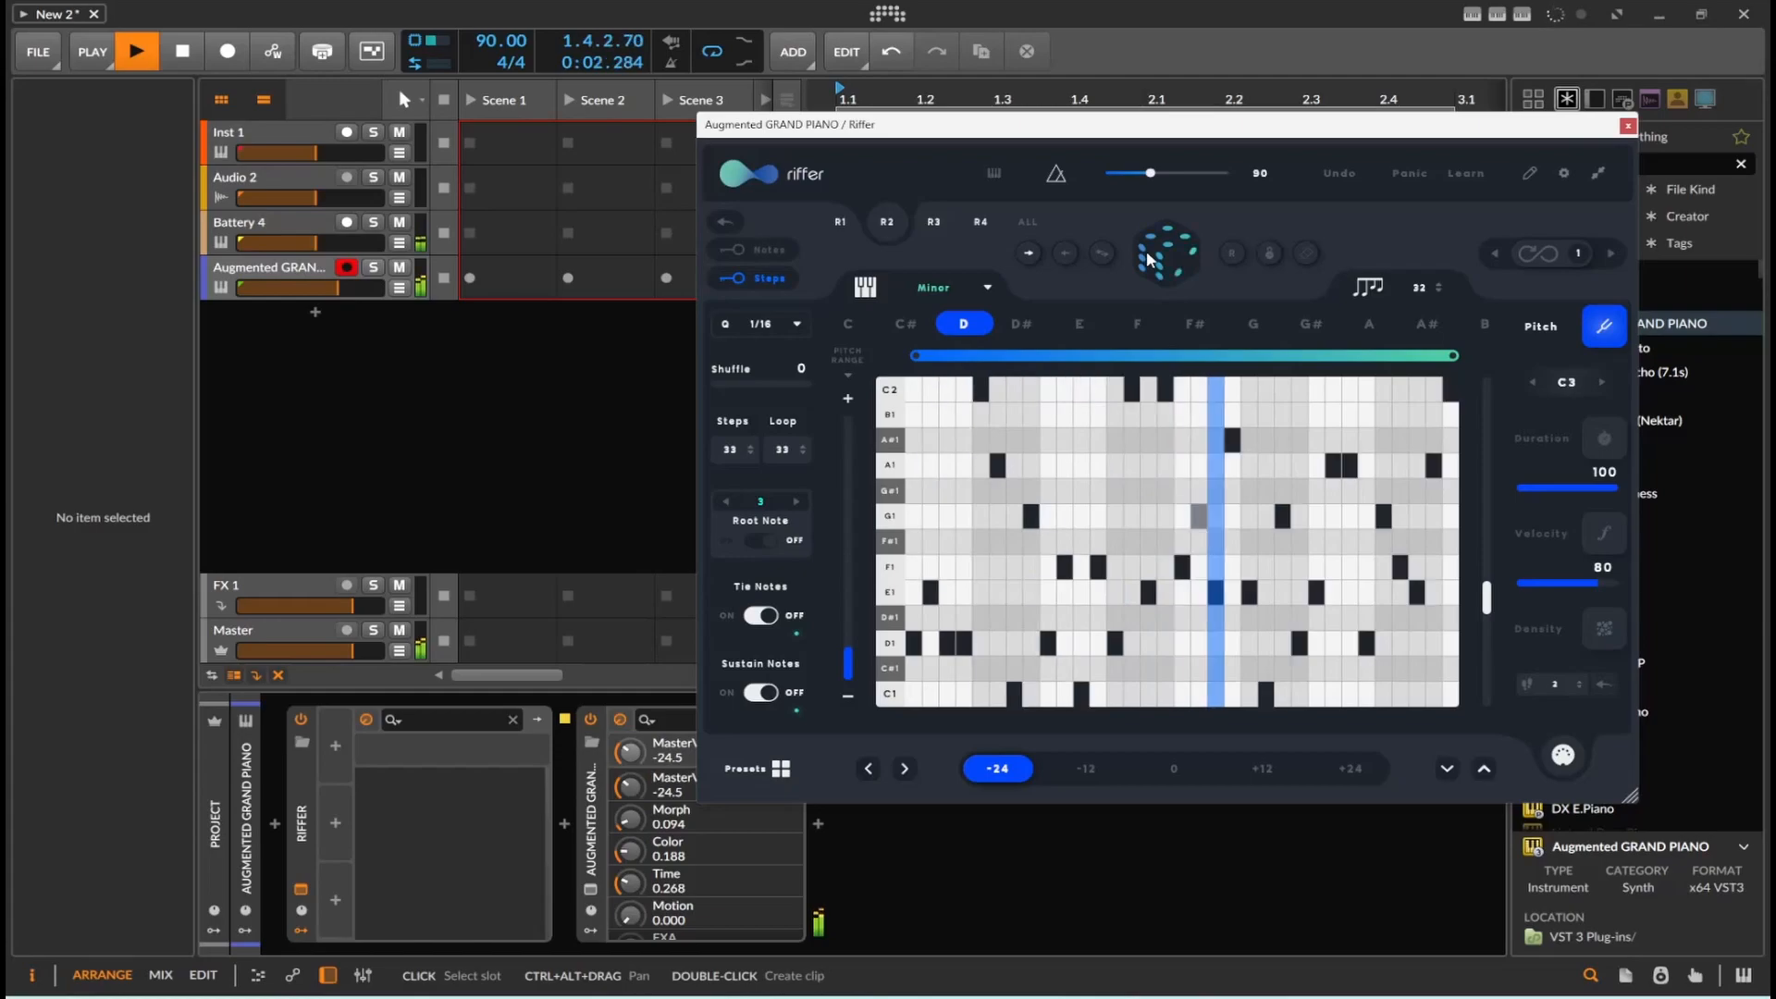
Step: Listen to R1 again, switch to the empty riff R3 and generate a random riff in it
click(832, 221)
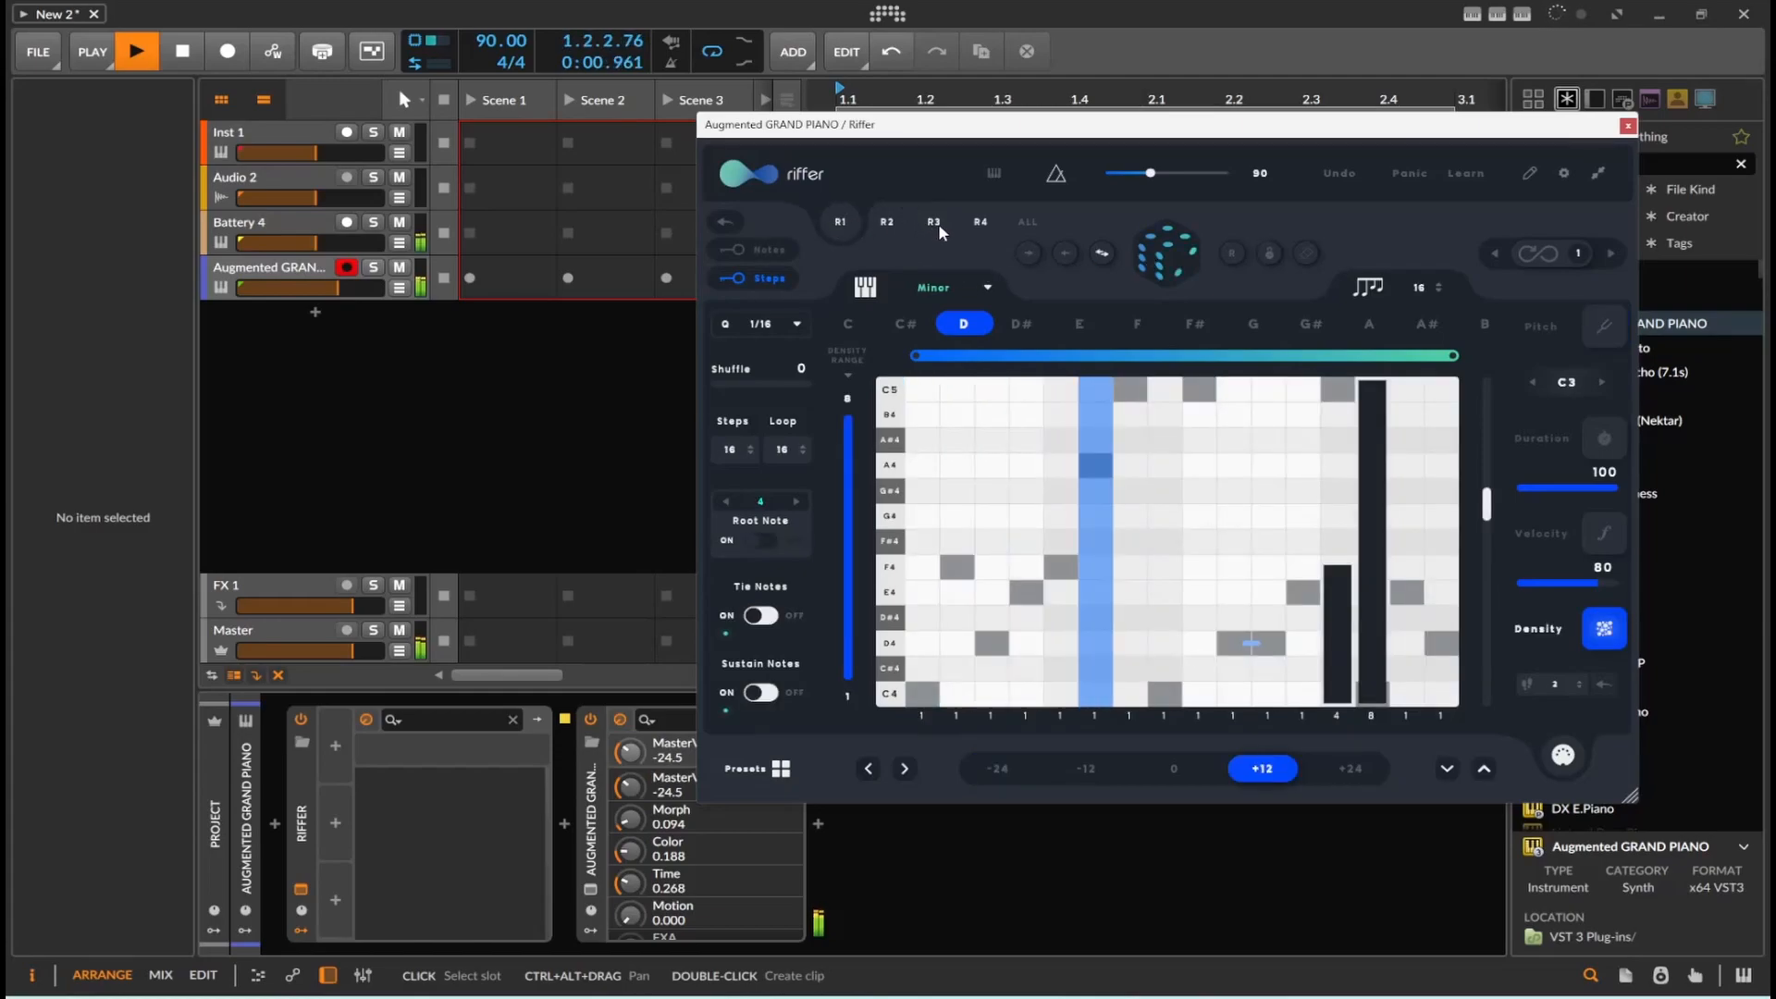
click(938, 224)
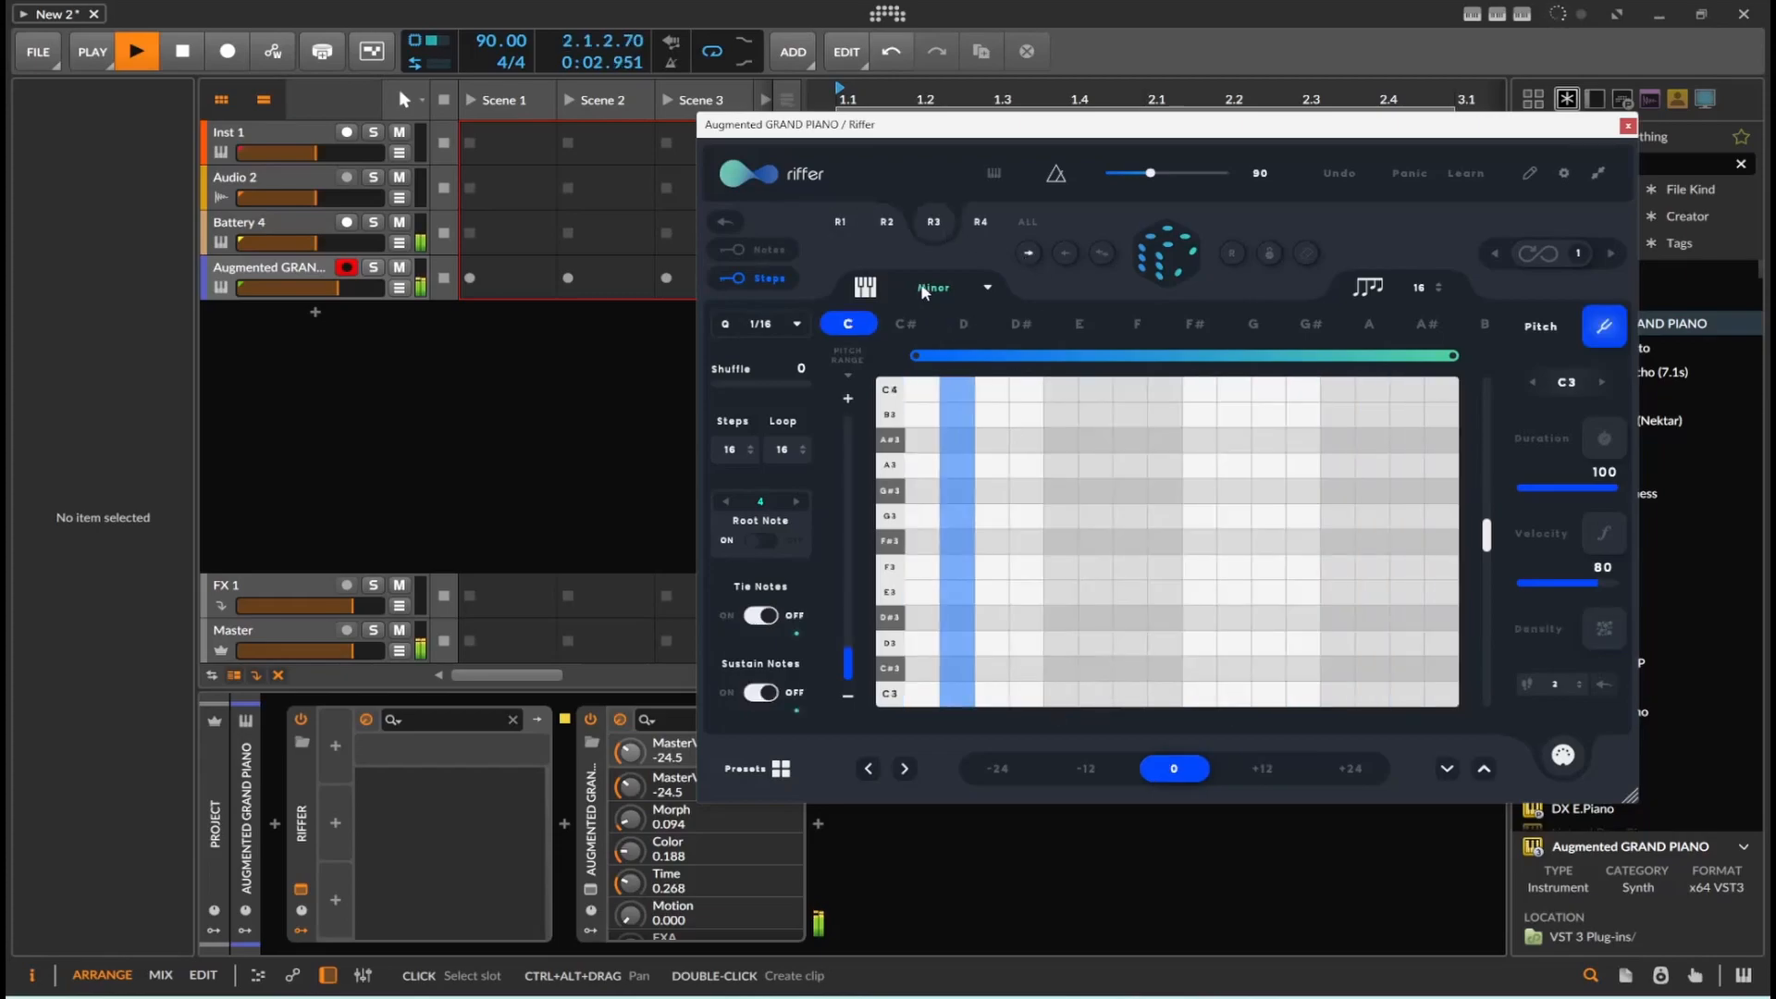
click(1173, 269)
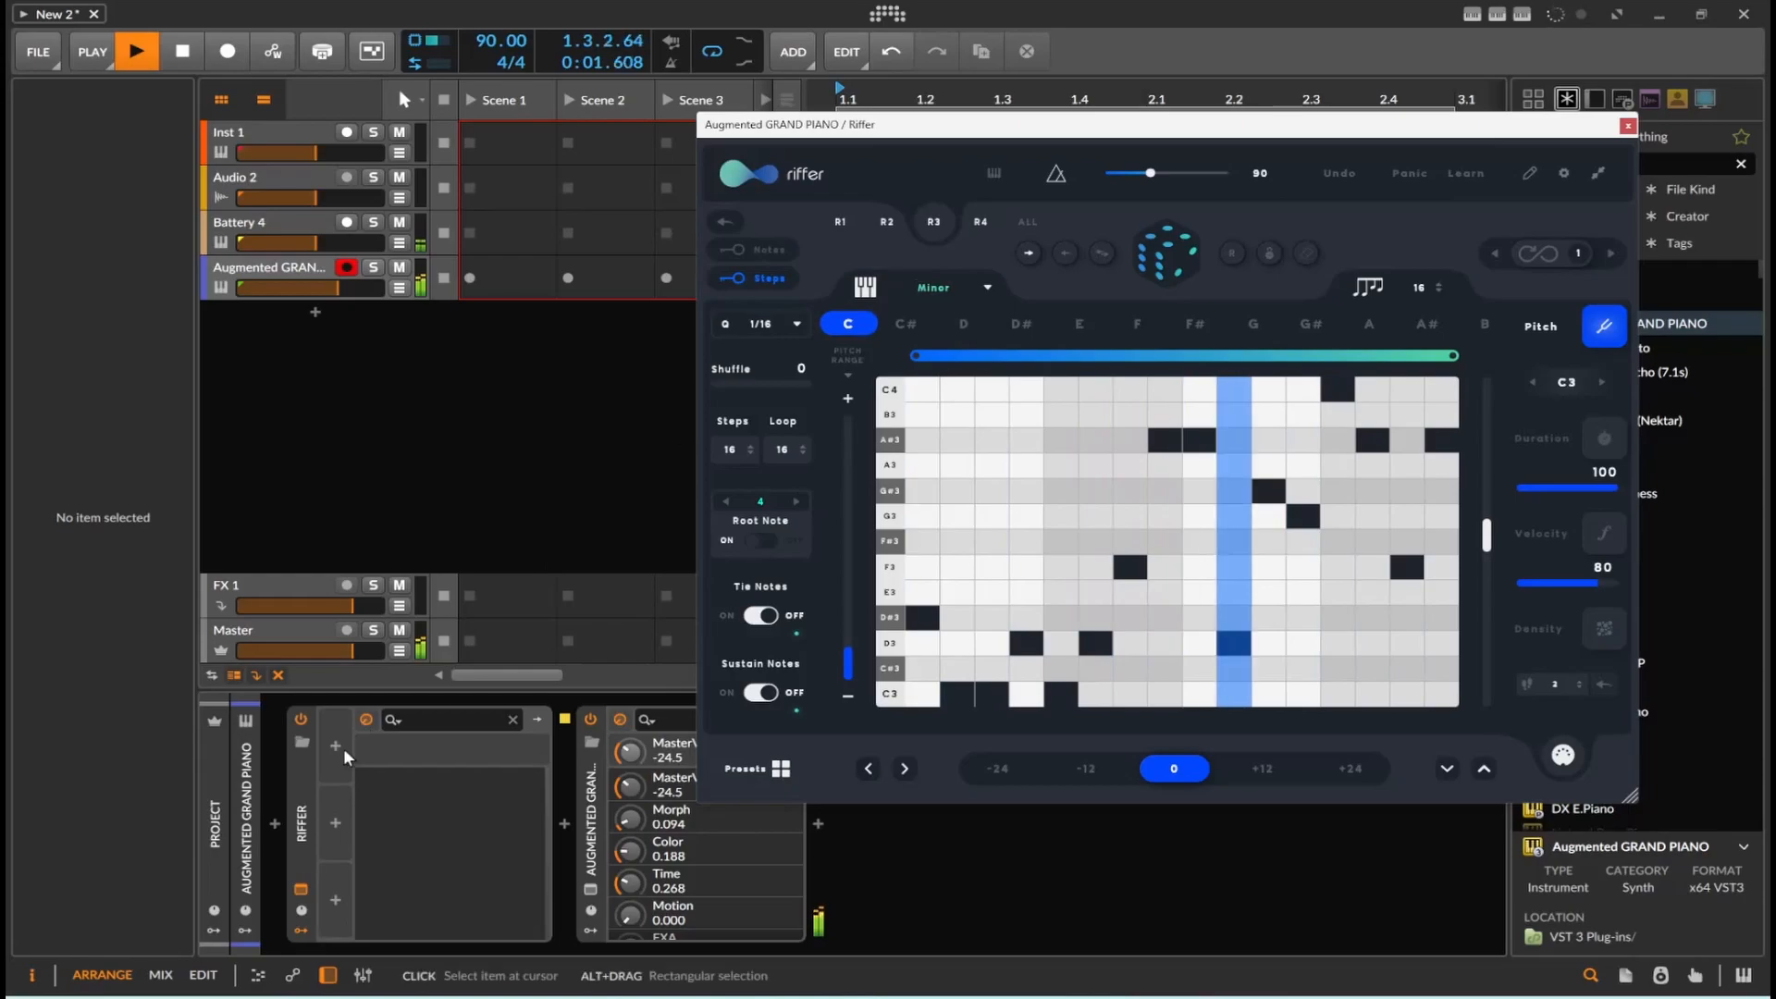
Step: Collapse the Riffer device's modulator slots and transpose riff R3 by +24
click(366, 721)
click(302, 911)
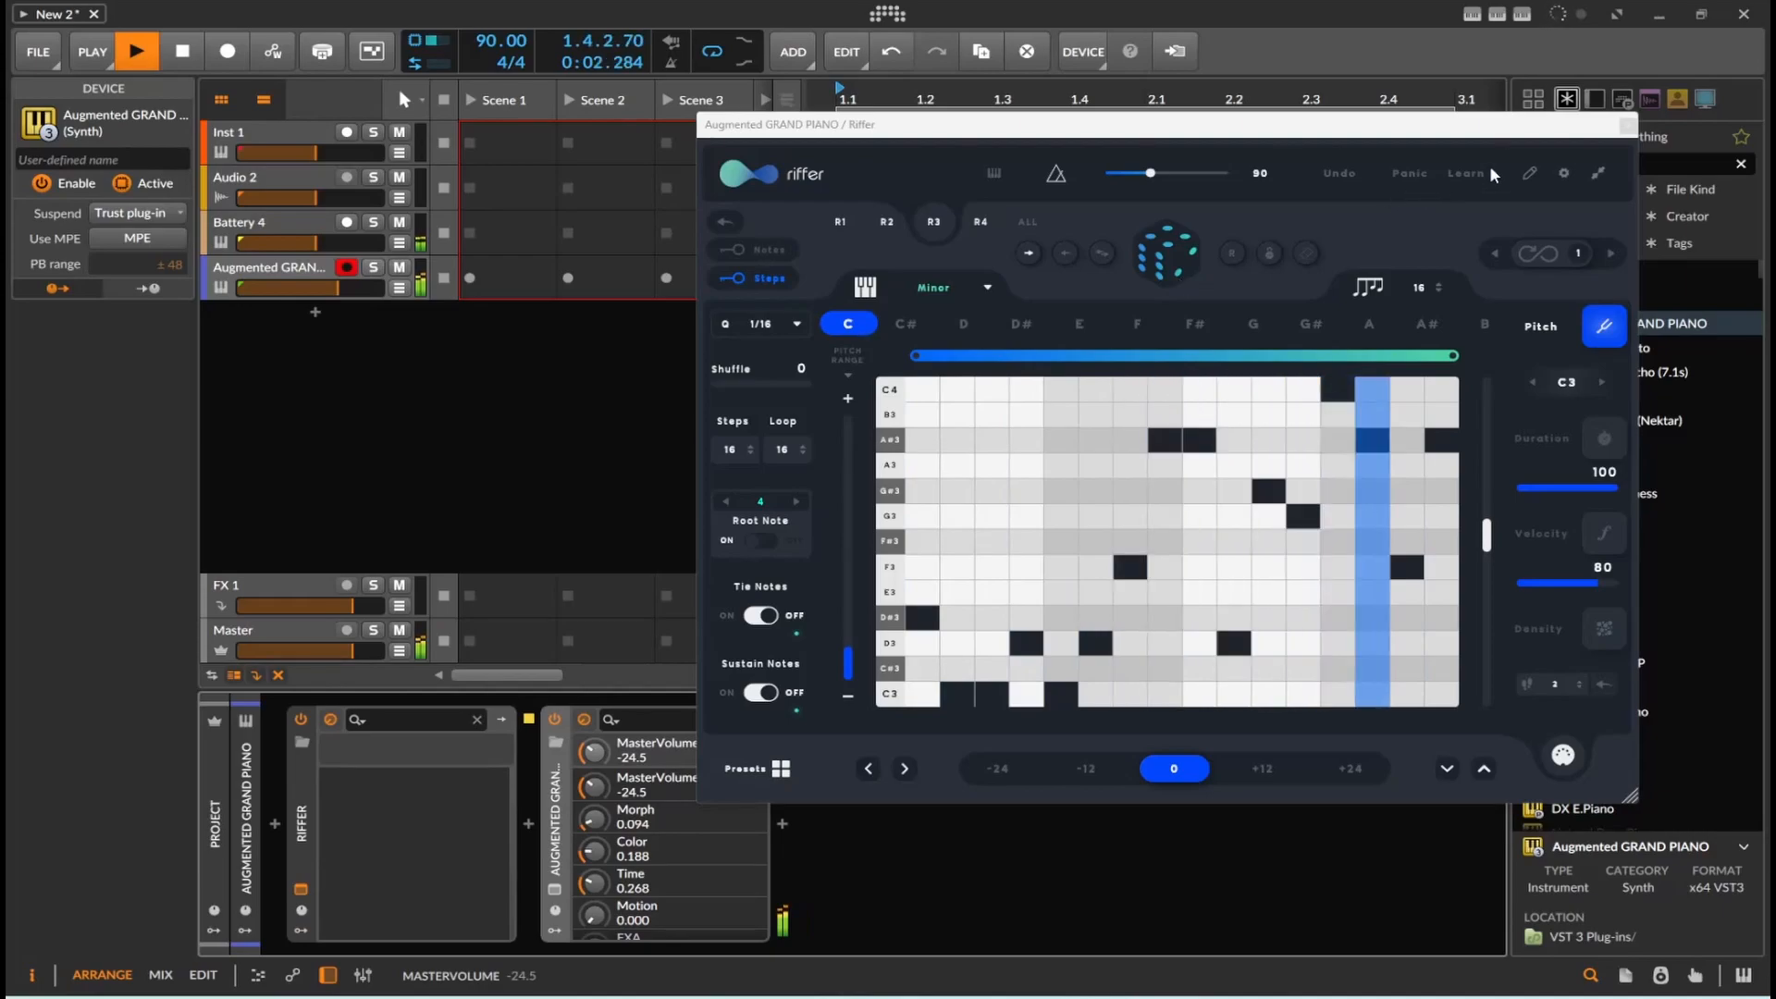
click(1348, 775)
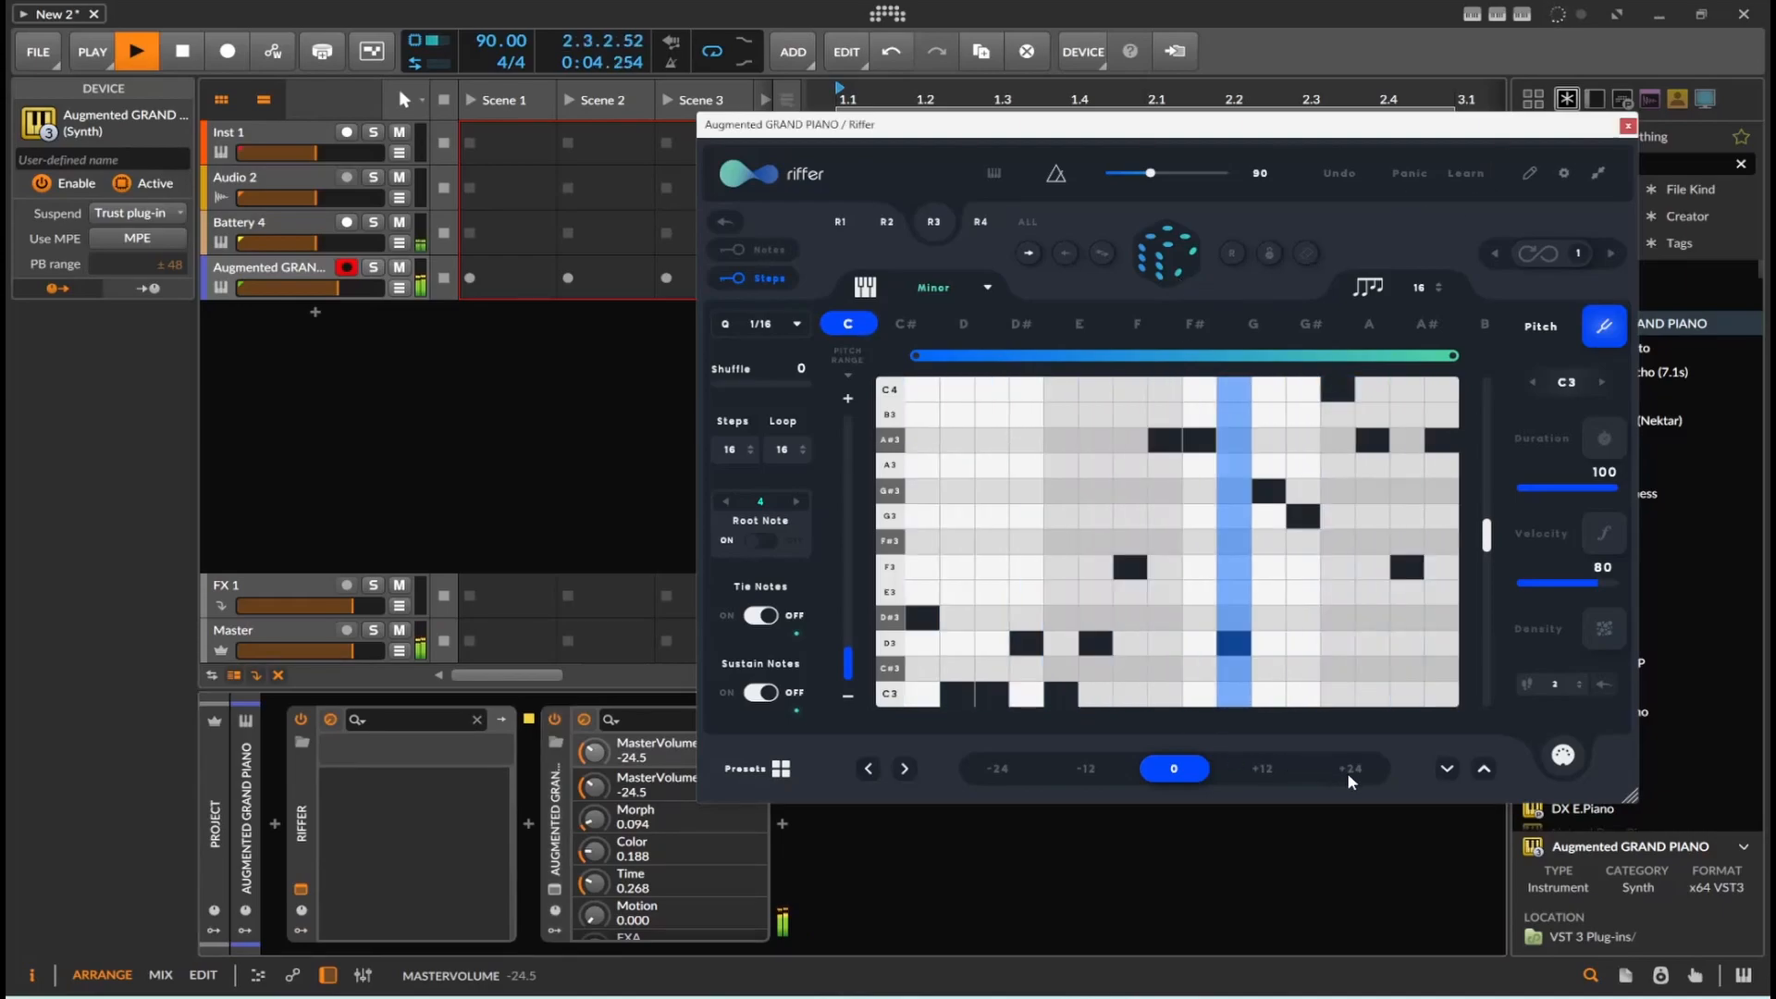
Step: Transpose riff R3 by -12 and nudge its notes up and down the scale so they sit lower
click(1088, 770)
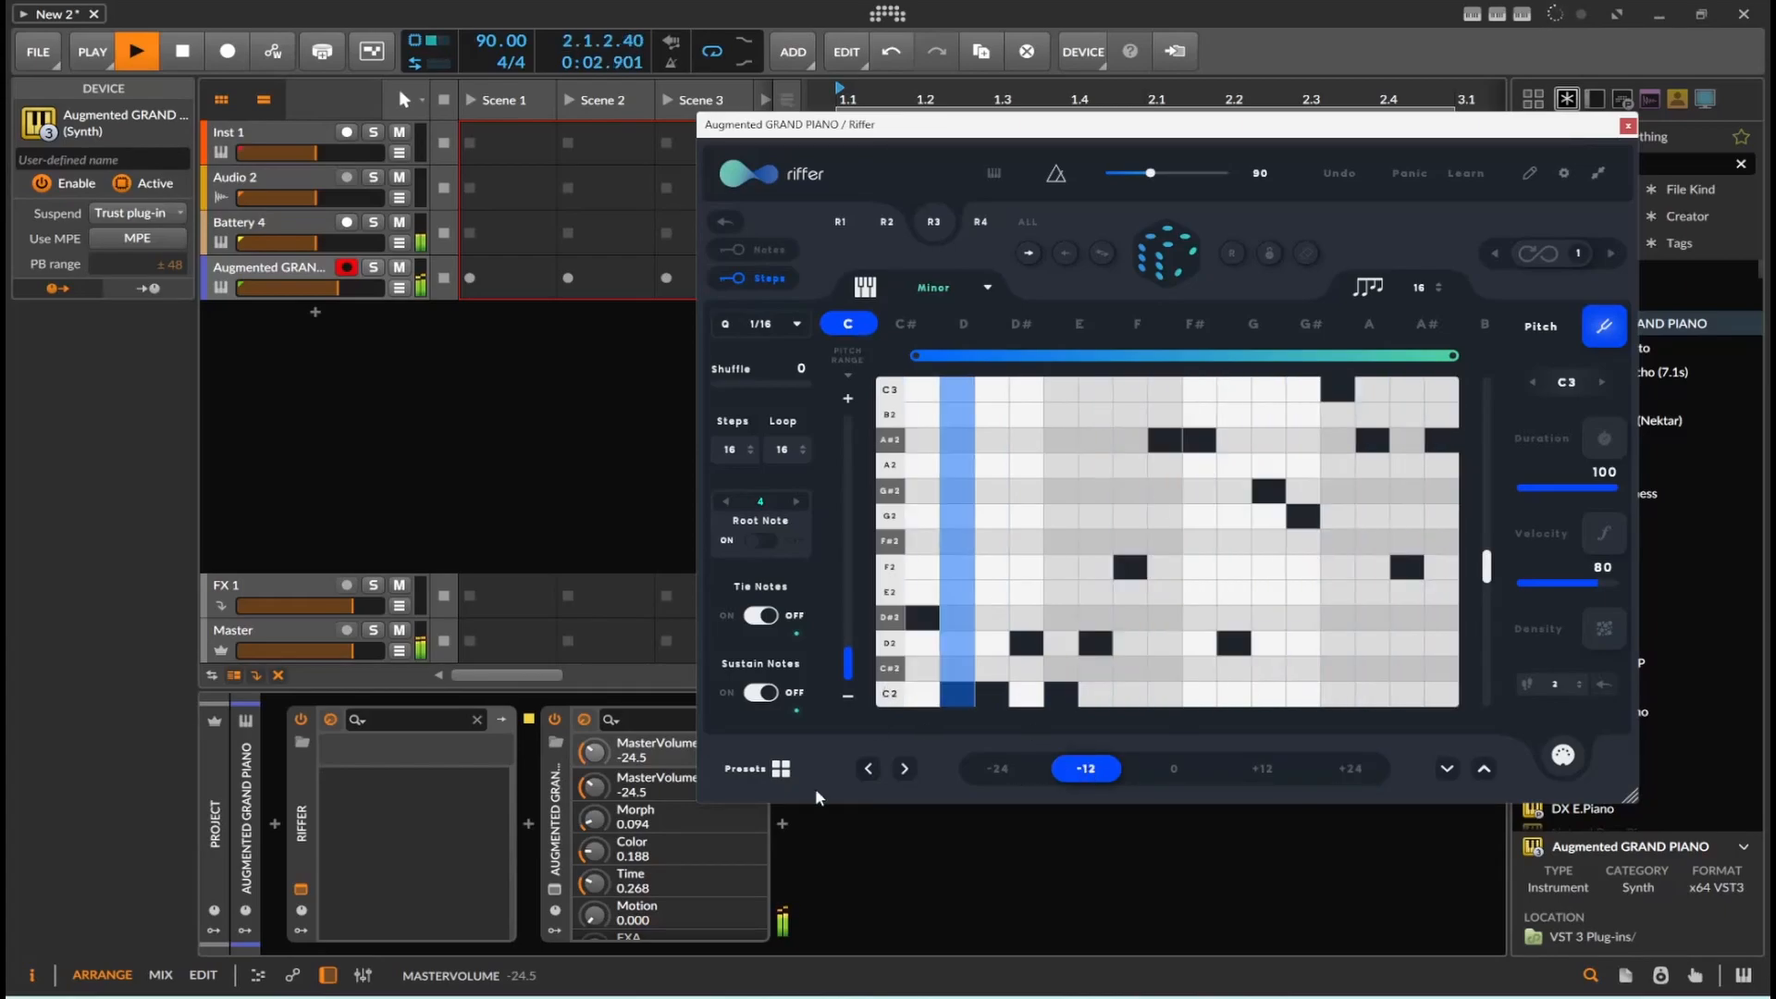
click(1491, 769)
click(1486, 769)
click(1448, 769)
click(1448, 769)
click(1448, 769)
click(1448, 768)
click(1448, 769)
click(1448, 769)
click(1448, 769)
click(1448, 769)
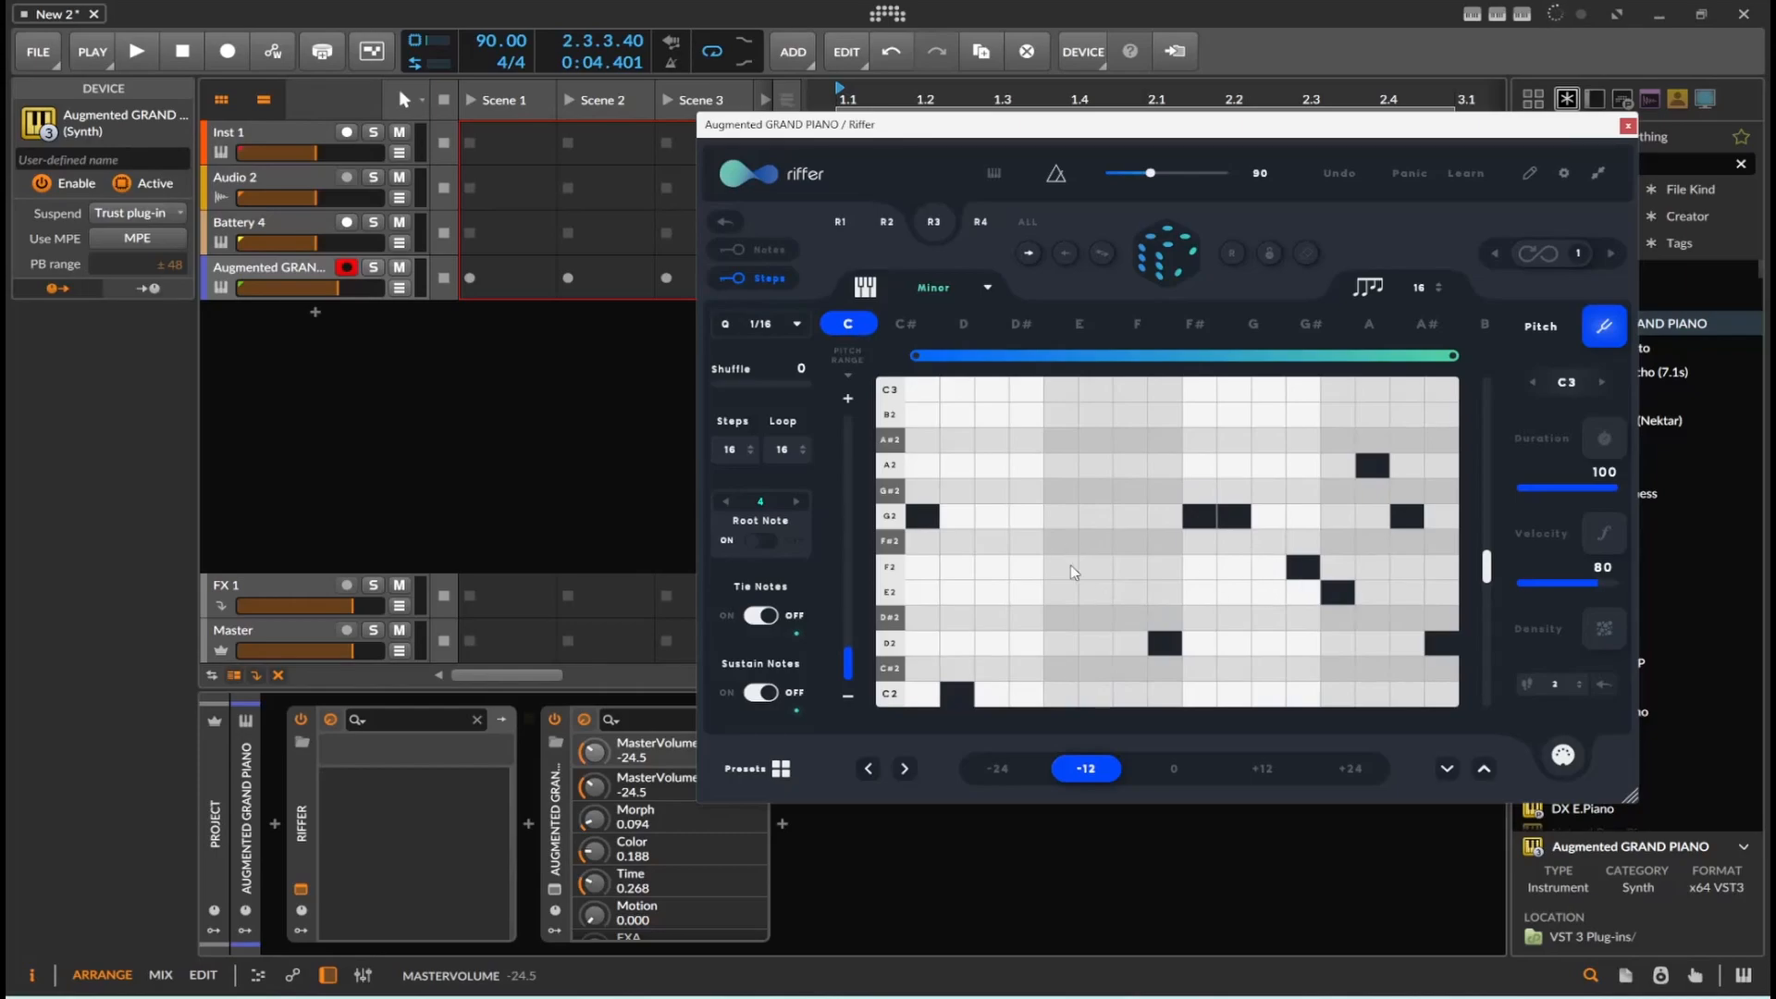
Step: Try several keys for riff R3, including E, F and F#, and settle on D
click(964, 324)
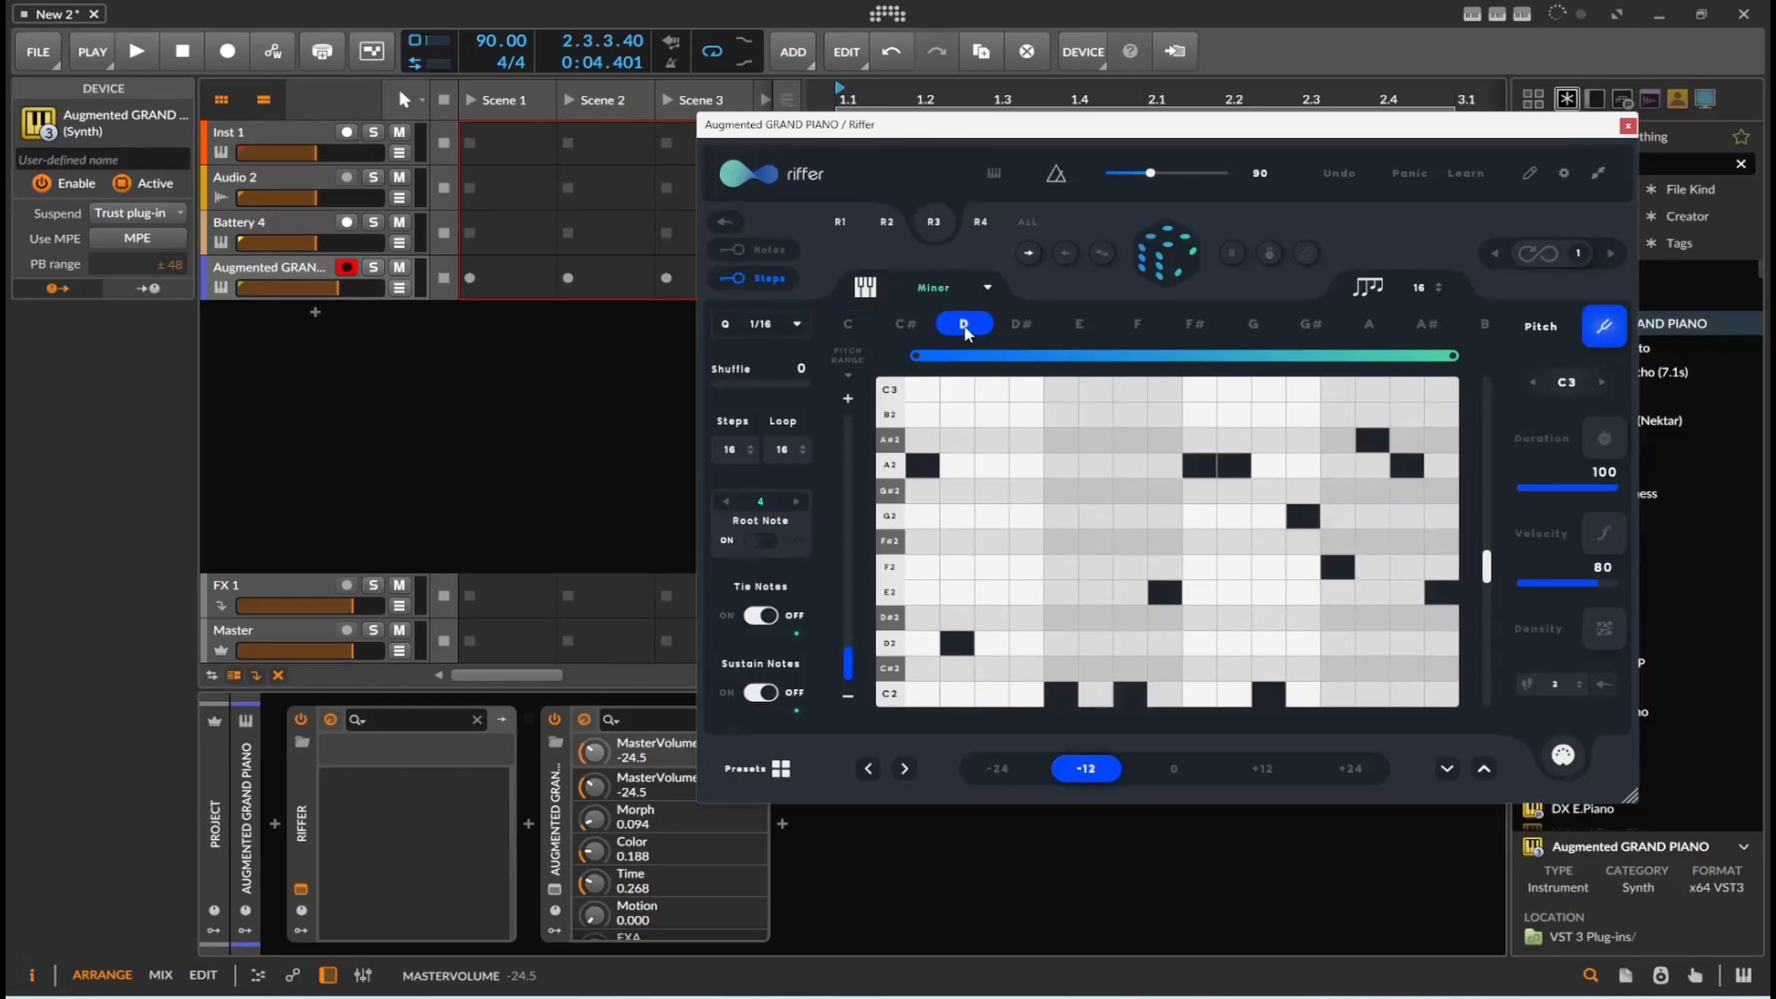
click(1025, 327)
click(1079, 325)
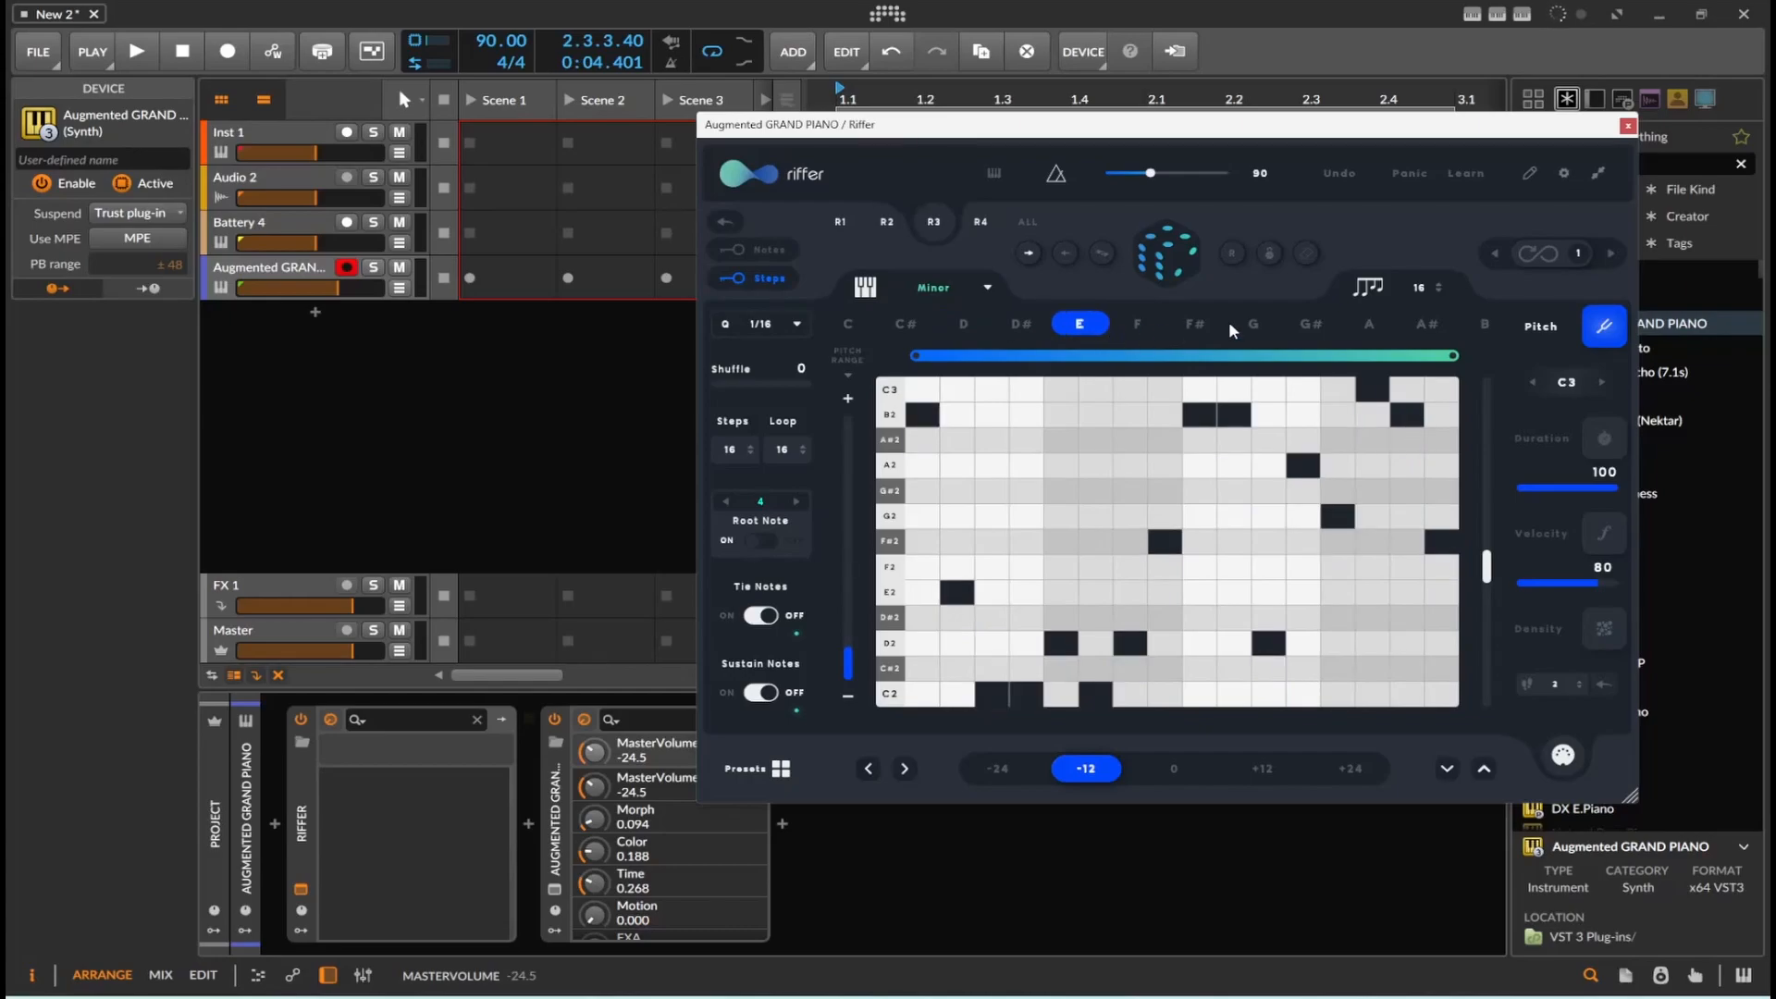
click(1240, 323)
click(1305, 324)
click(1194, 324)
click(1136, 324)
click(1078, 324)
click(1023, 324)
click(953, 322)
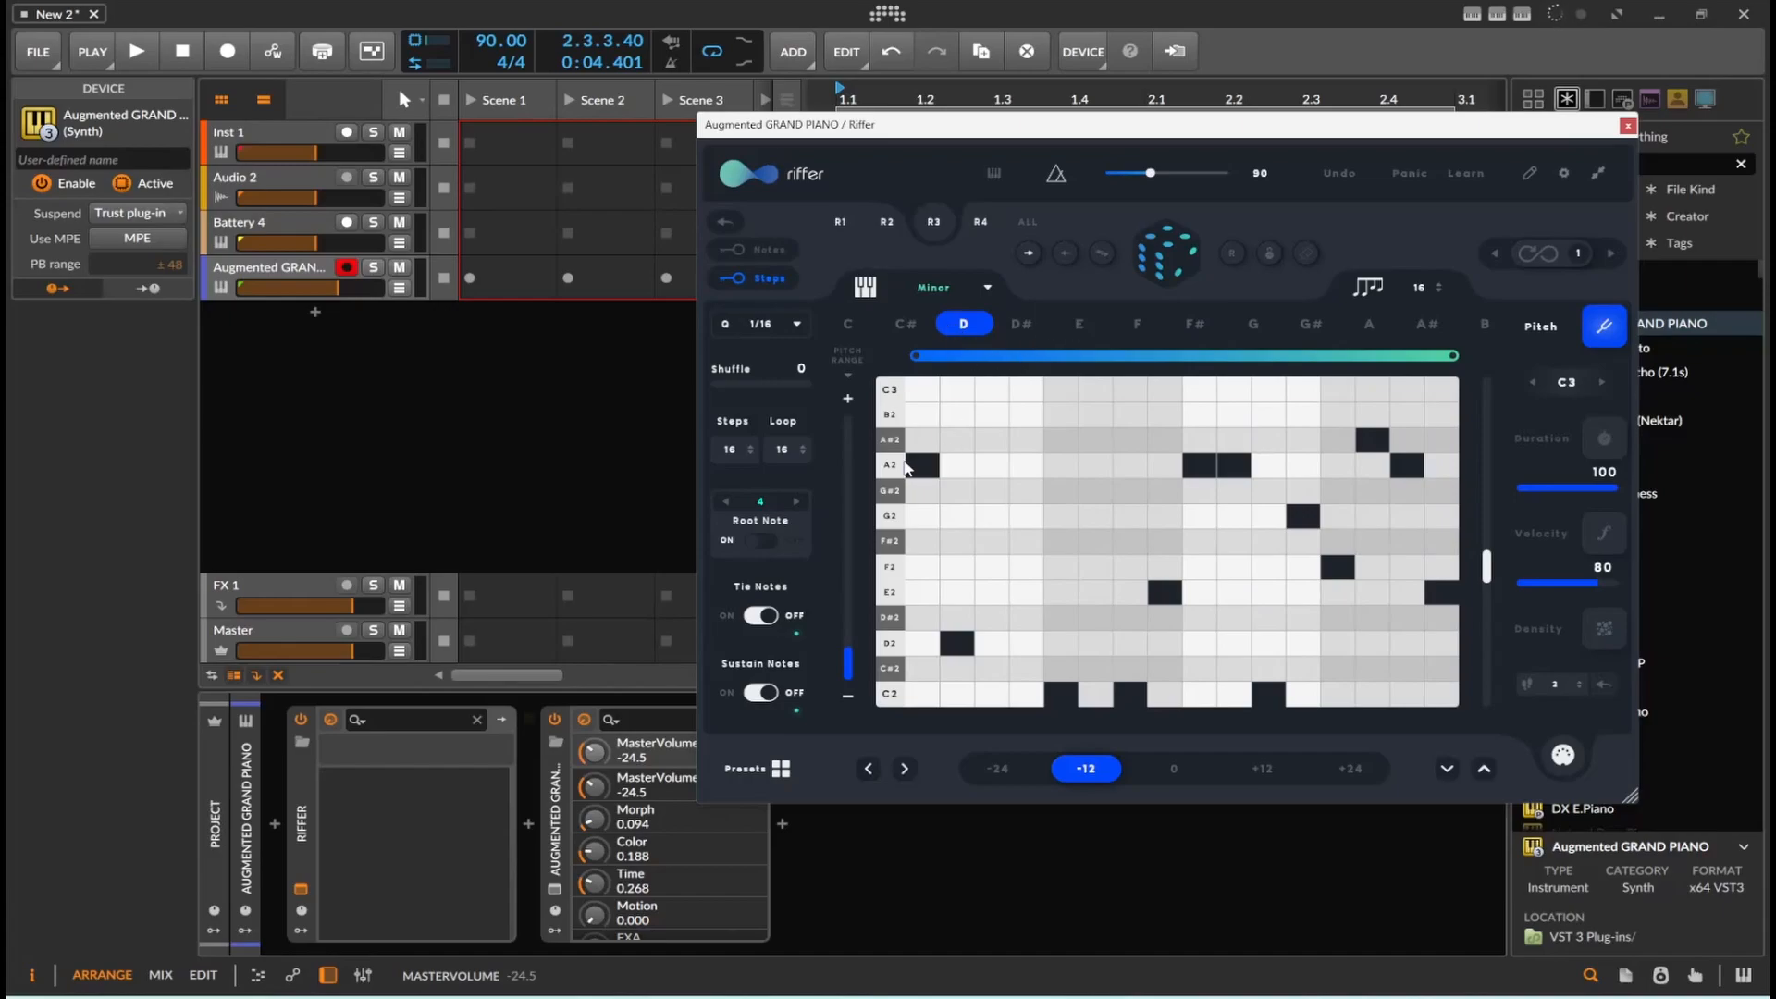
Step: Widen riff R3's pitch range and reposition the note grid to cover F1 to C3
scroll(842, 530, down, 3)
scroll(858, 527, up, 3)
click(847, 398)
click(847, 397)
click(848, 398)
click(848, 398)
click(847, 398)
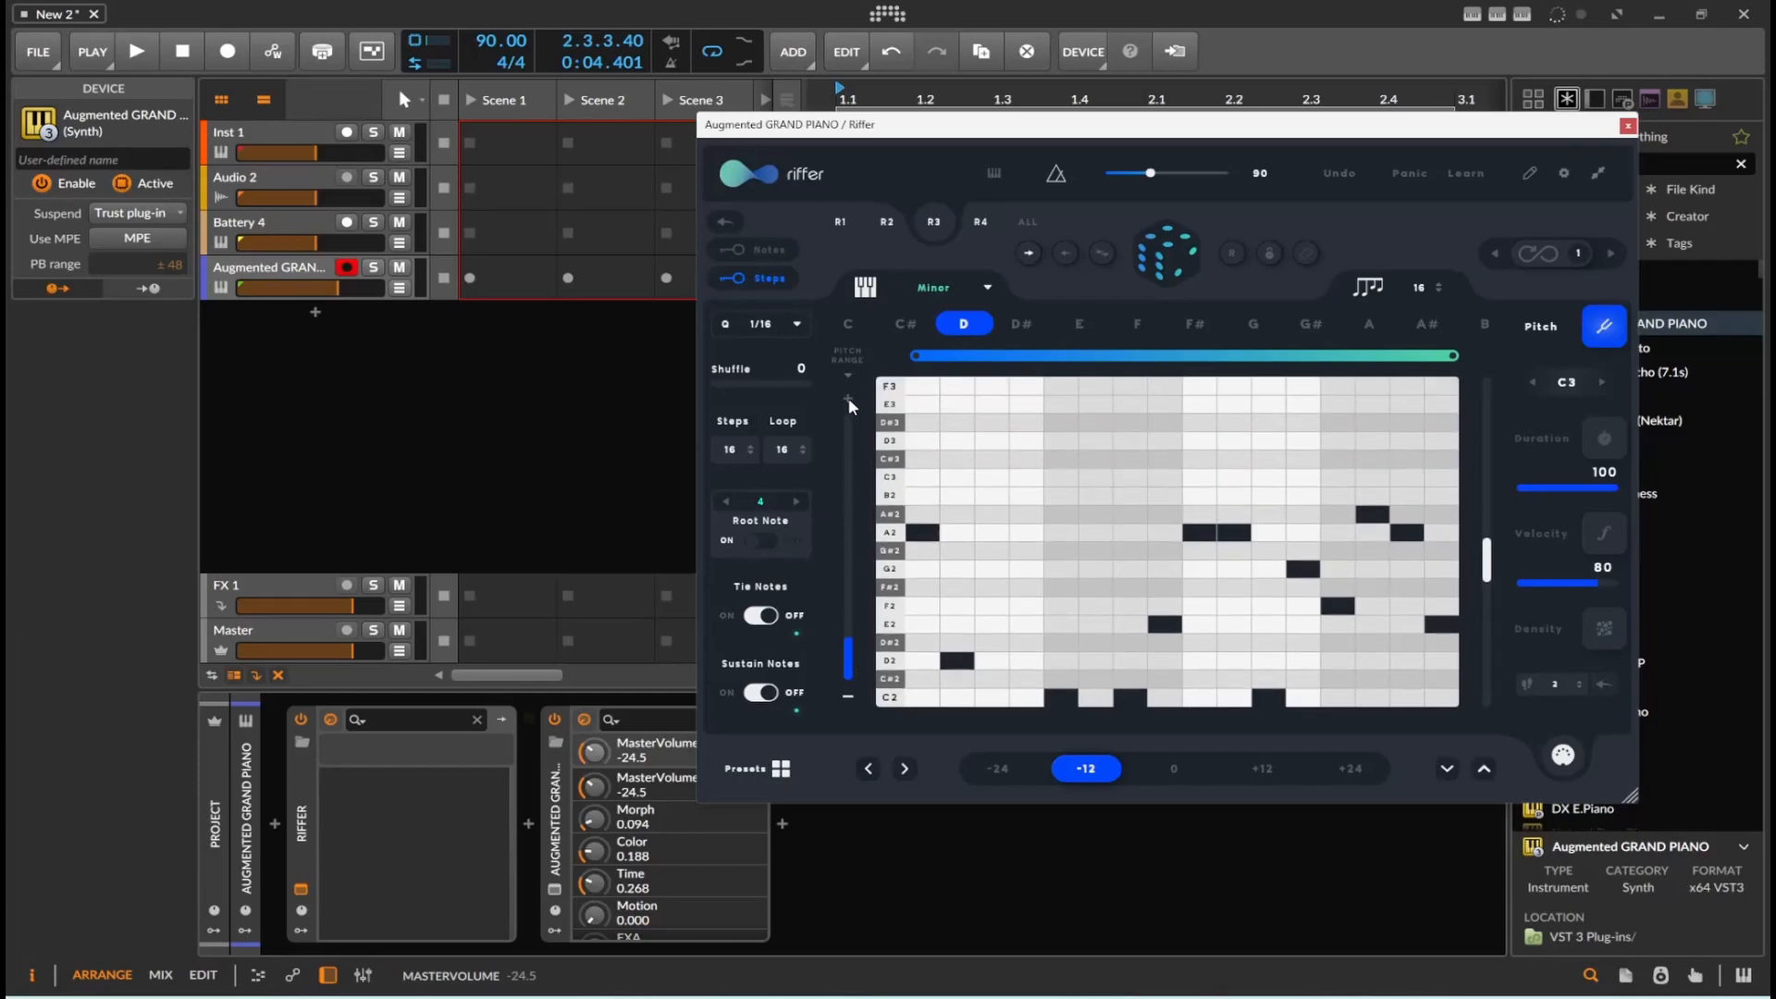
click(847, 398)
click(847, 397)
mouse_move(1486, 569)
mouse_down()
mouse_move(1502, 491)
mouse_move(1499, 585)
mouse_up()
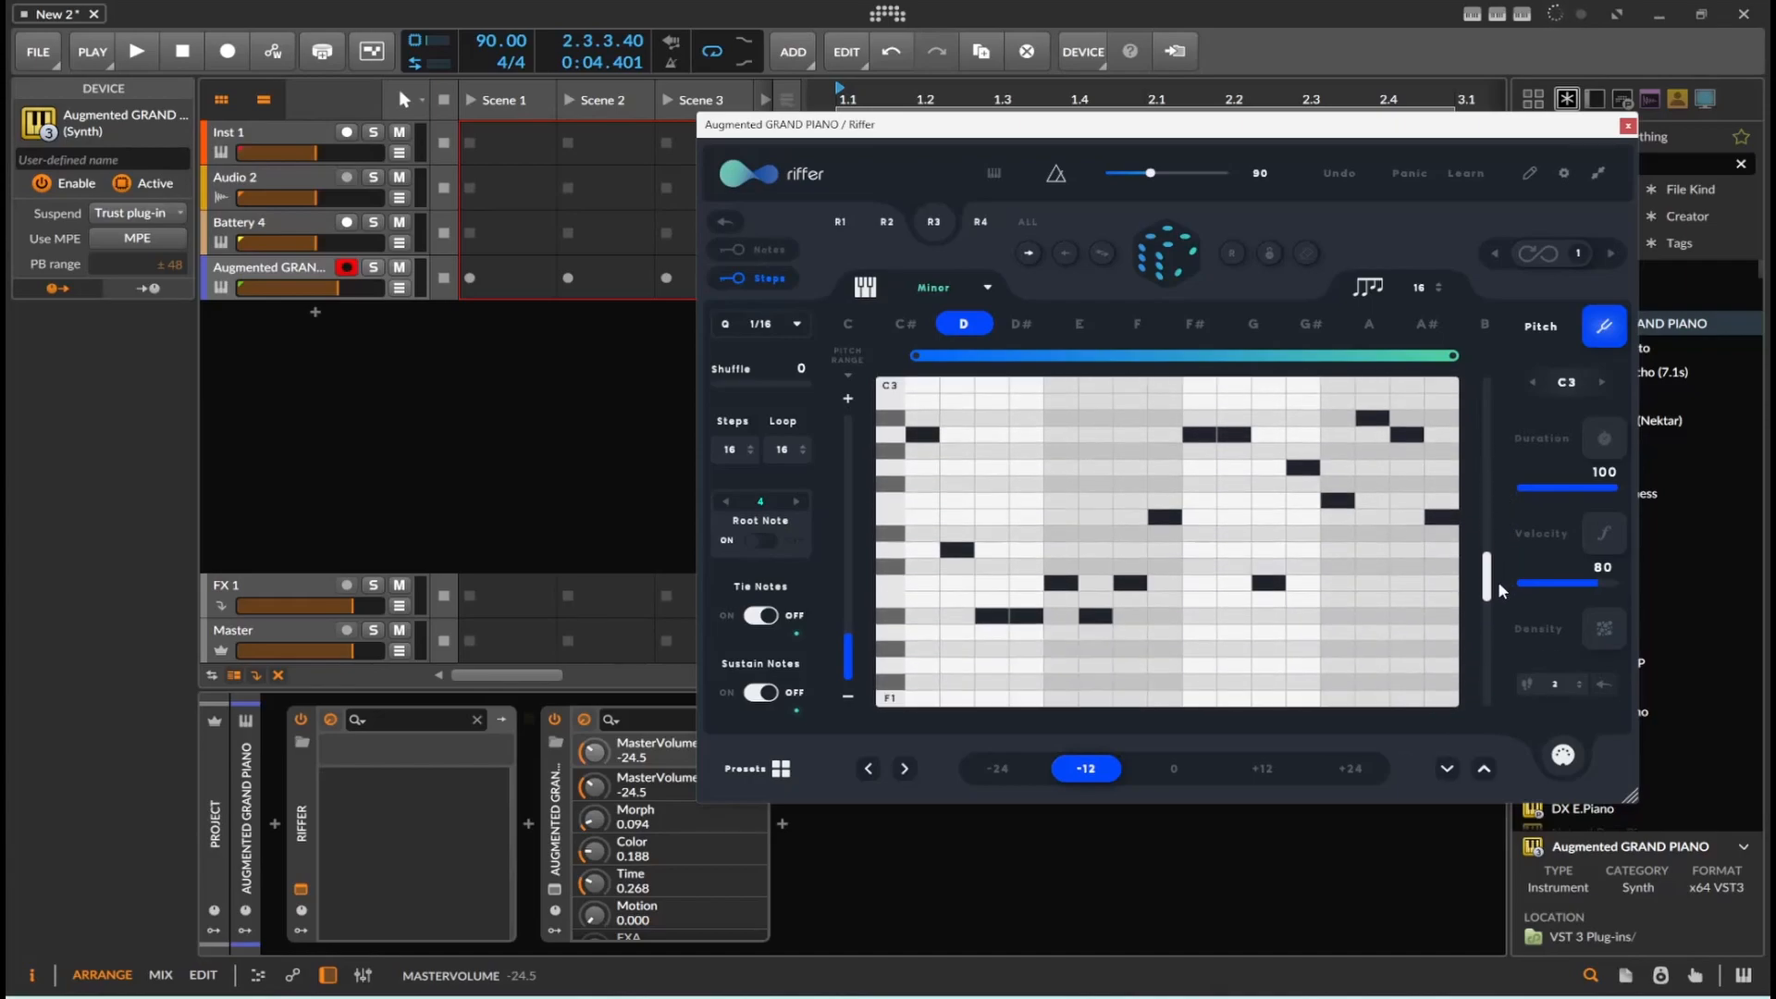
Step: Shift riff R3's notes earlier and later in single steps, then play the riff
click(908, 769)
click(871, 770)
click(867, 770)
click(866, 771)
click(867, 770)
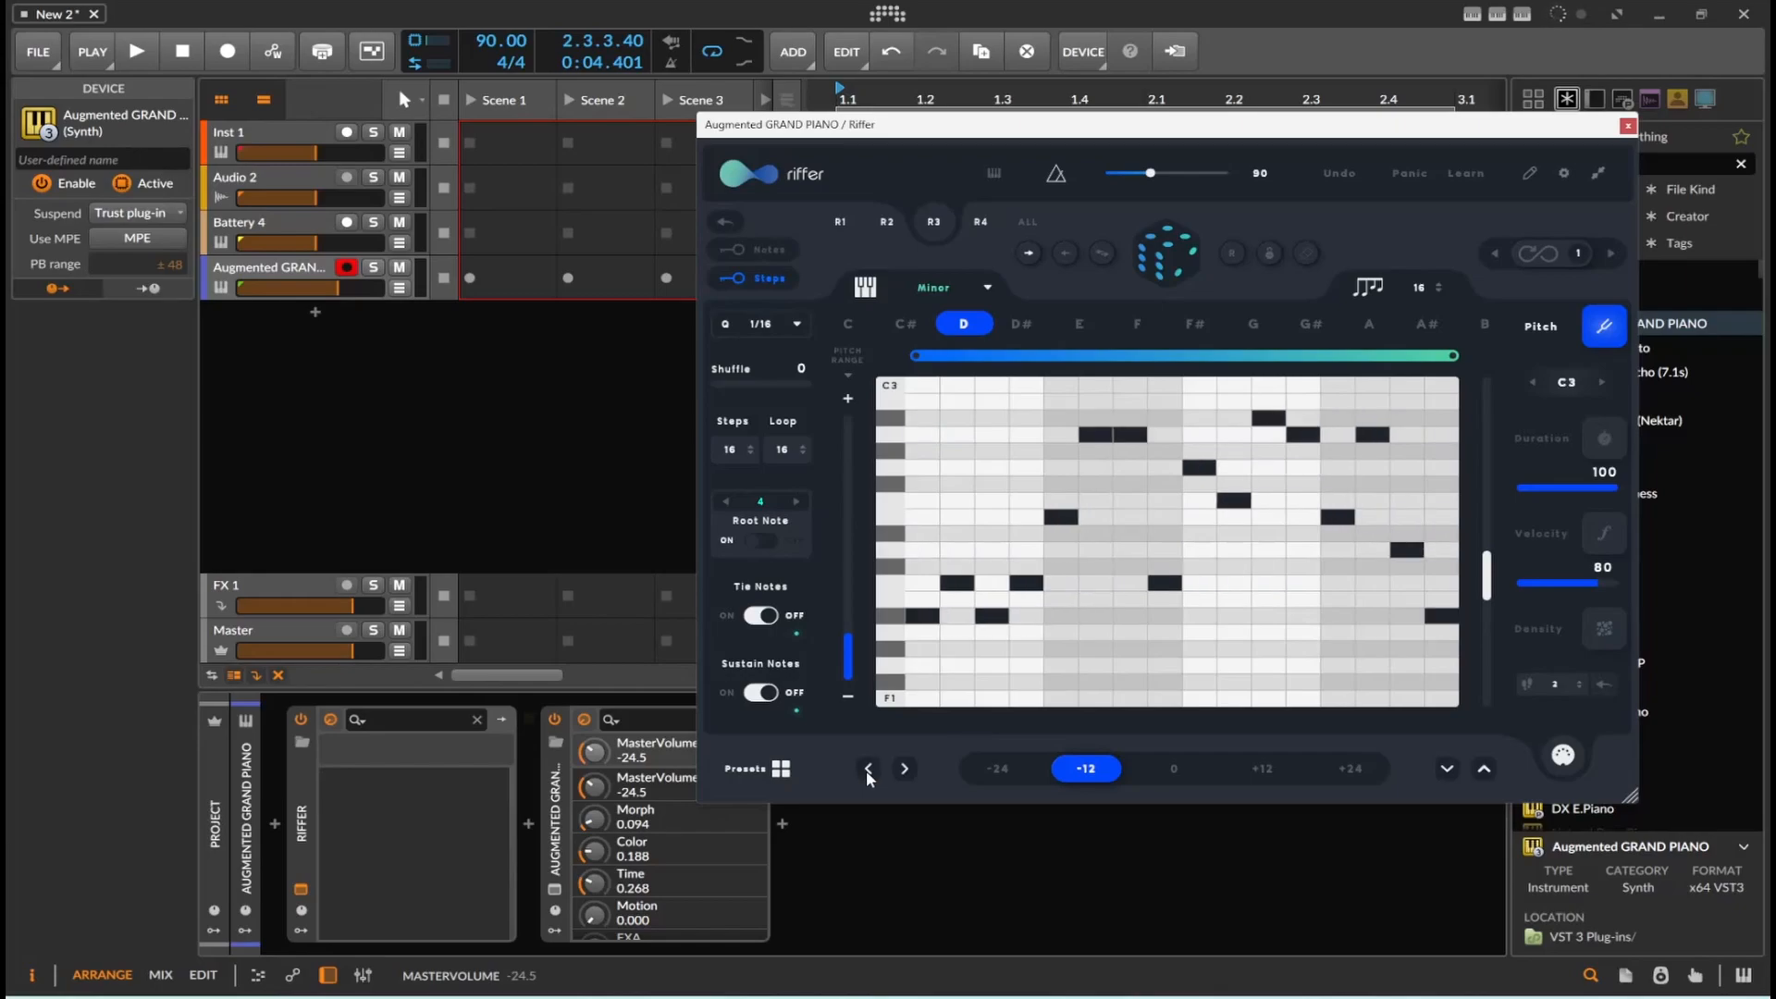
click(900, 771)
click(899, 772)
click(783, 771)
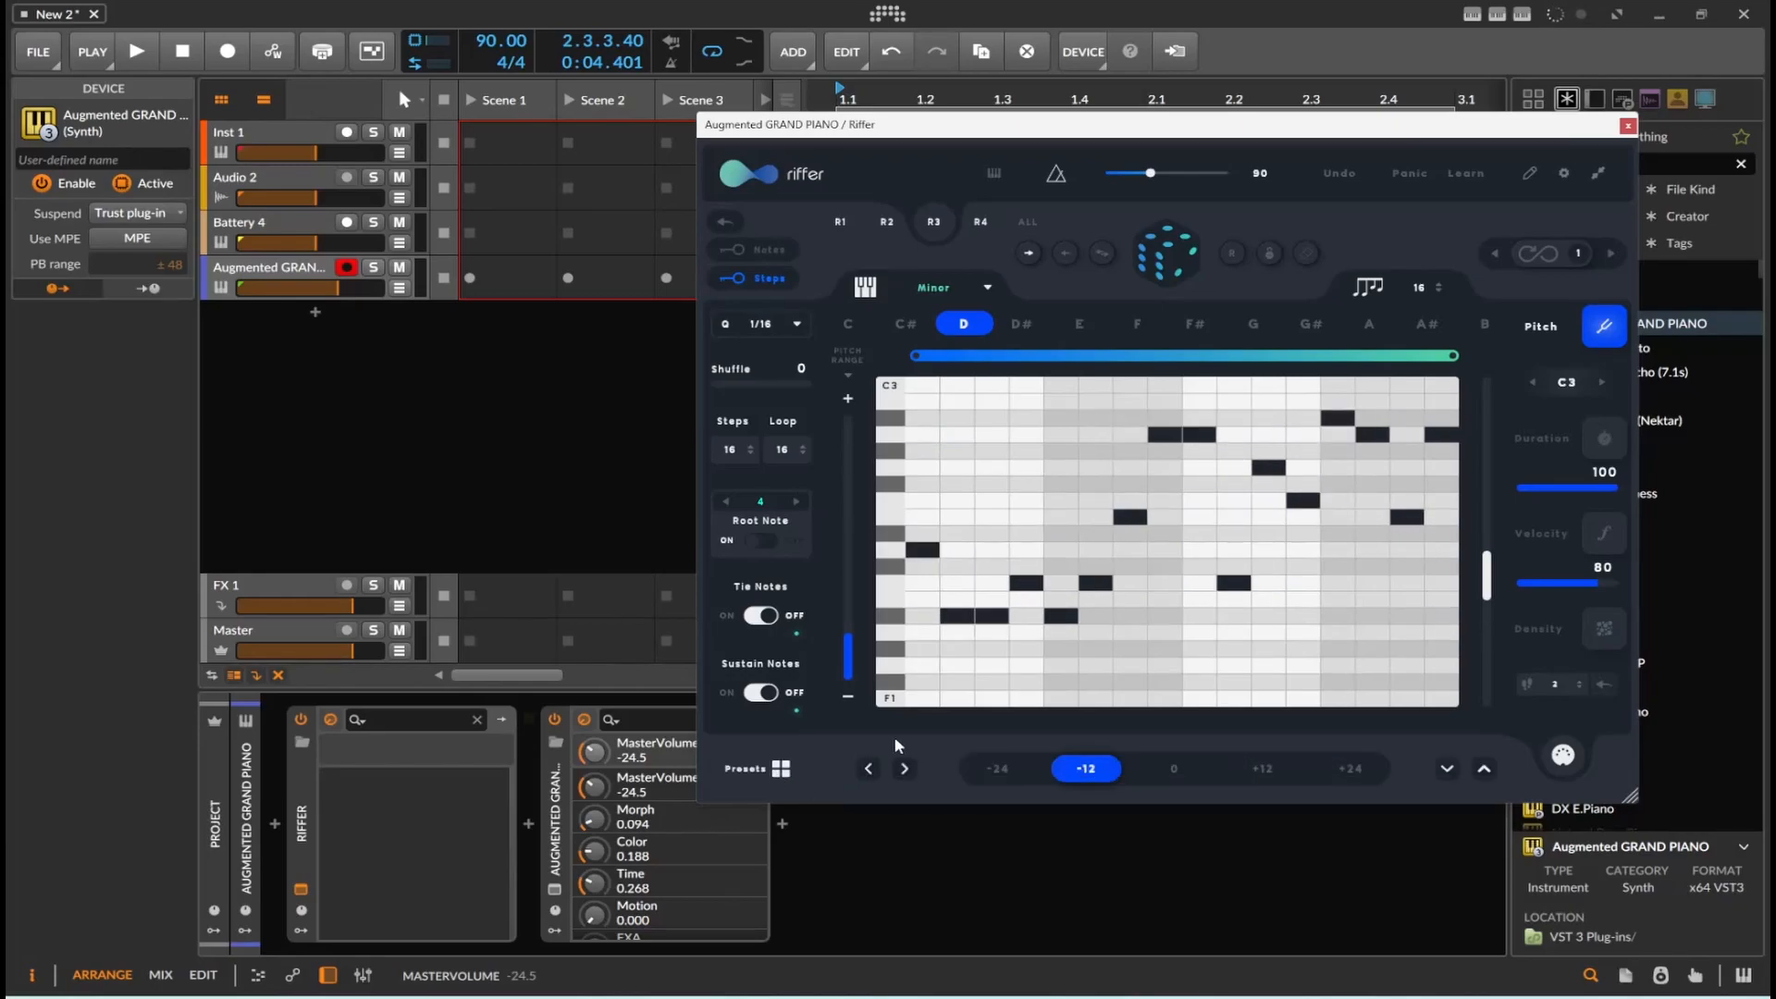
key(space)
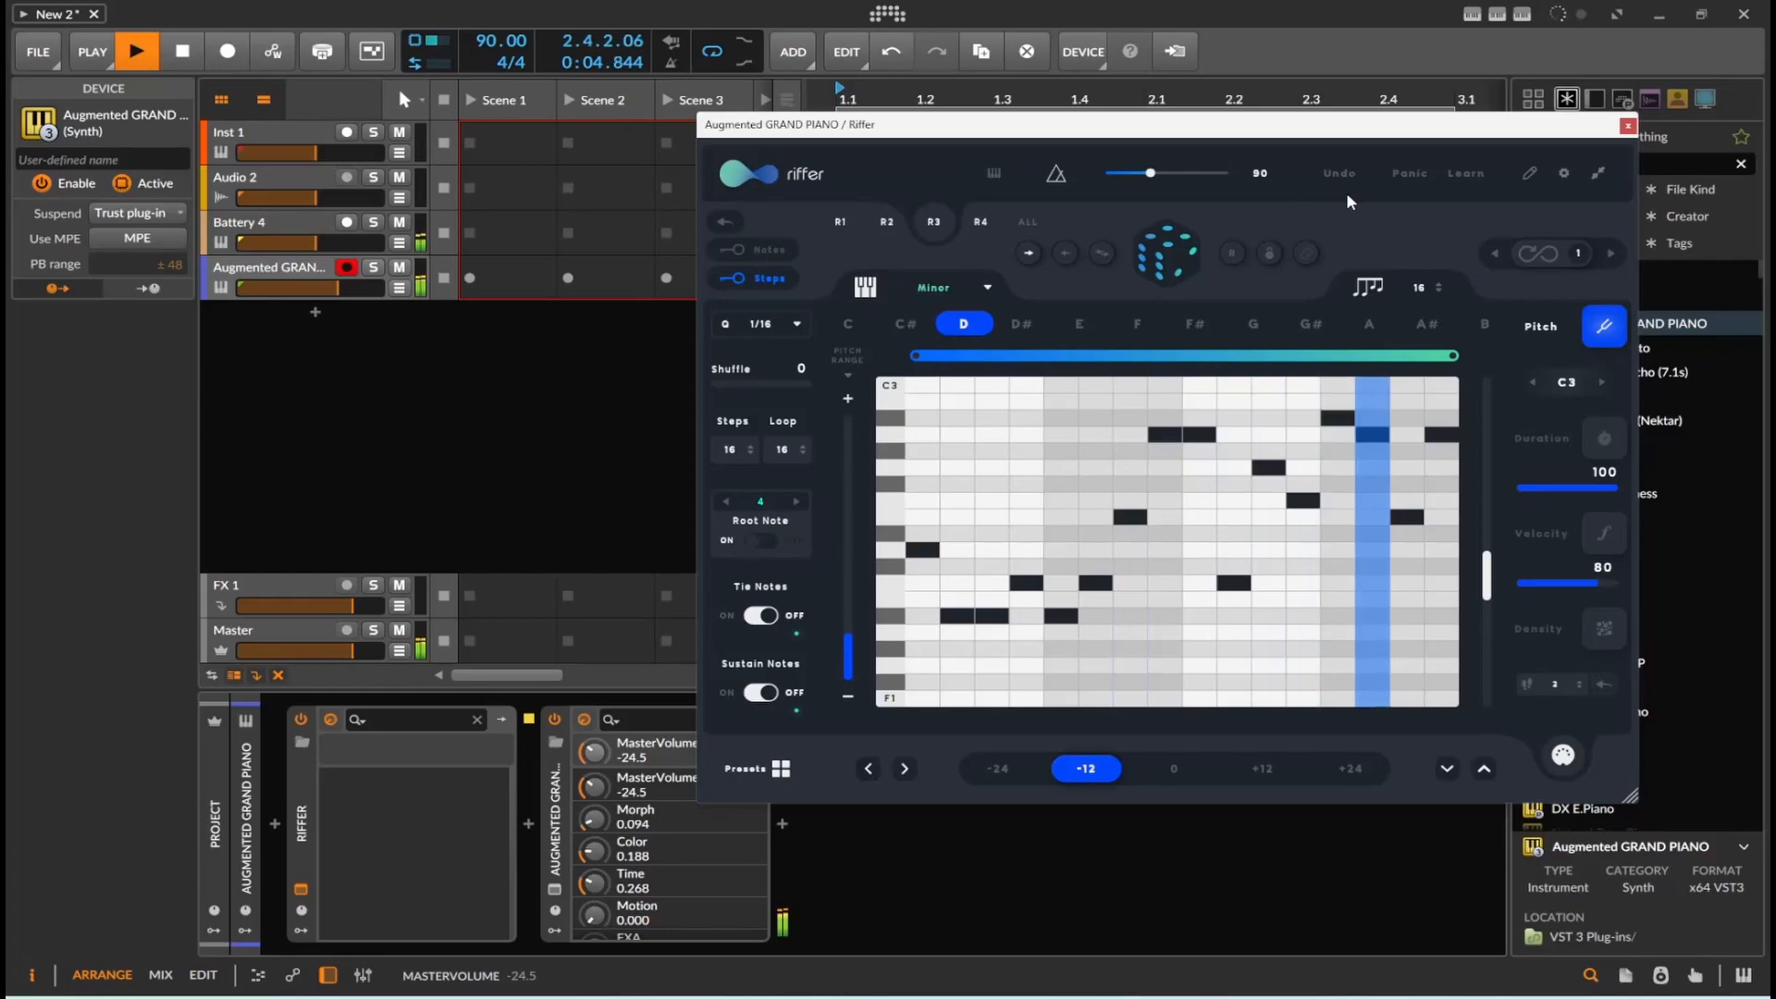
Step: Check riff R4 and stop playback, then switch to riff R1 and play it
click(981, 222)
key(space)
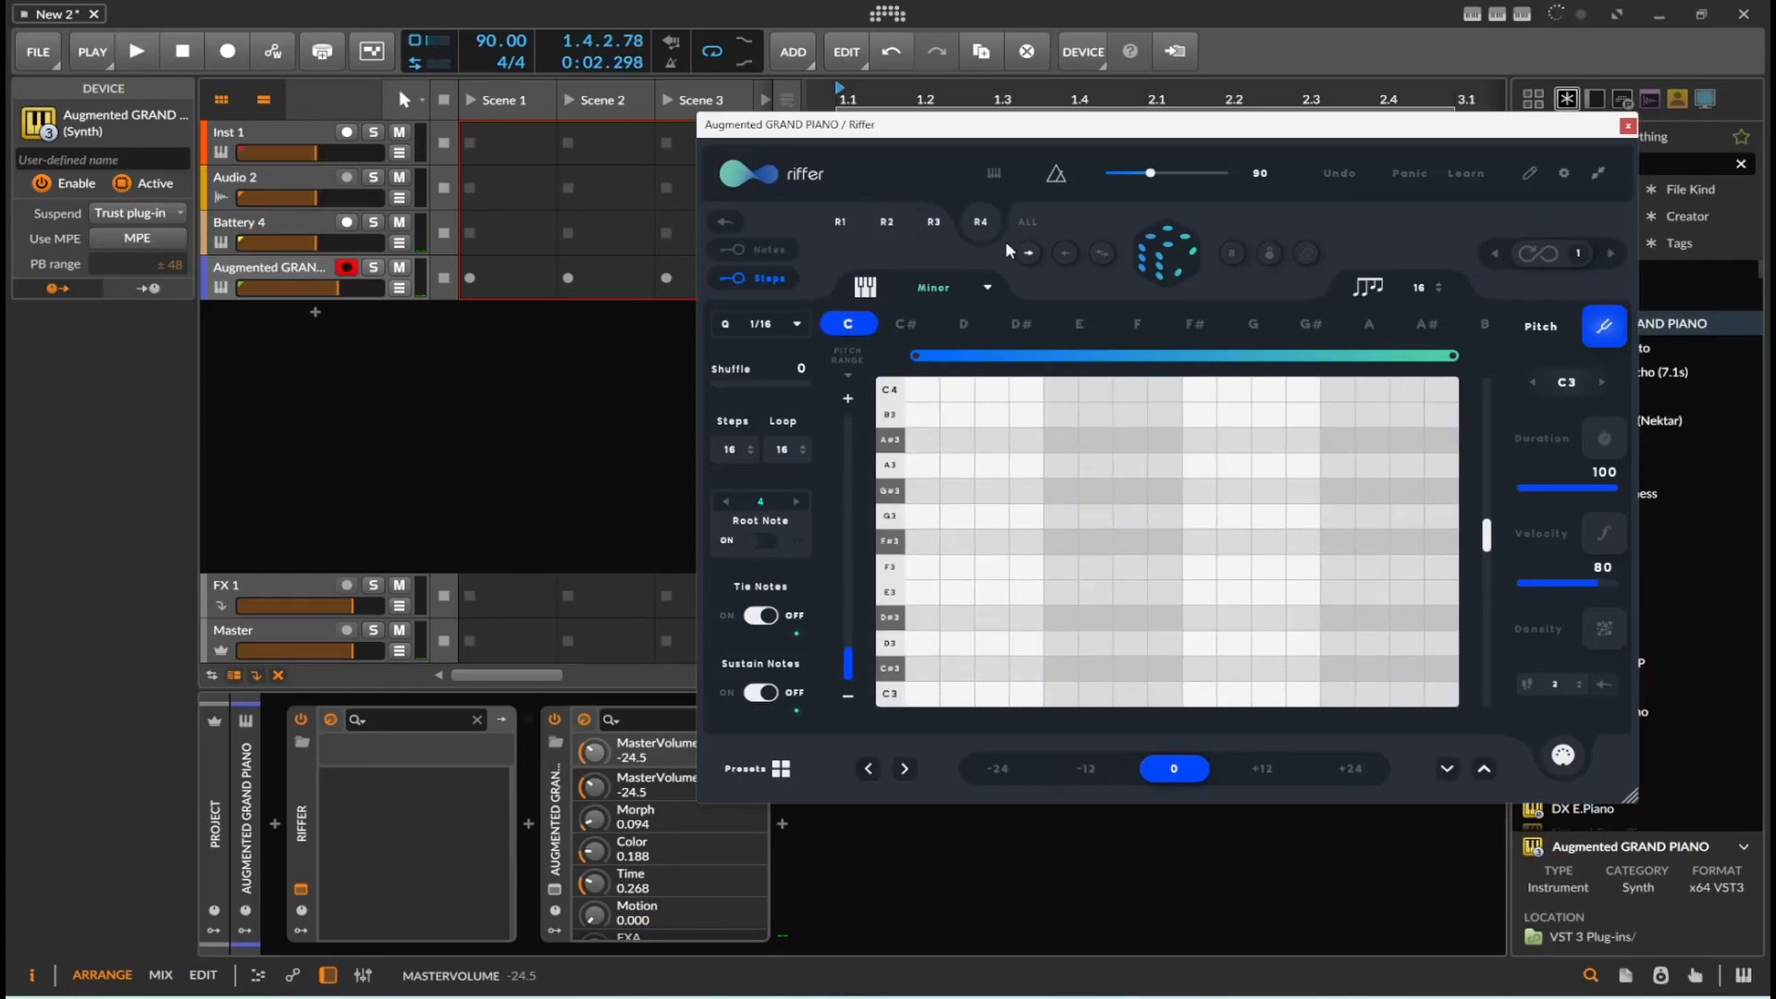
click(855, 225)
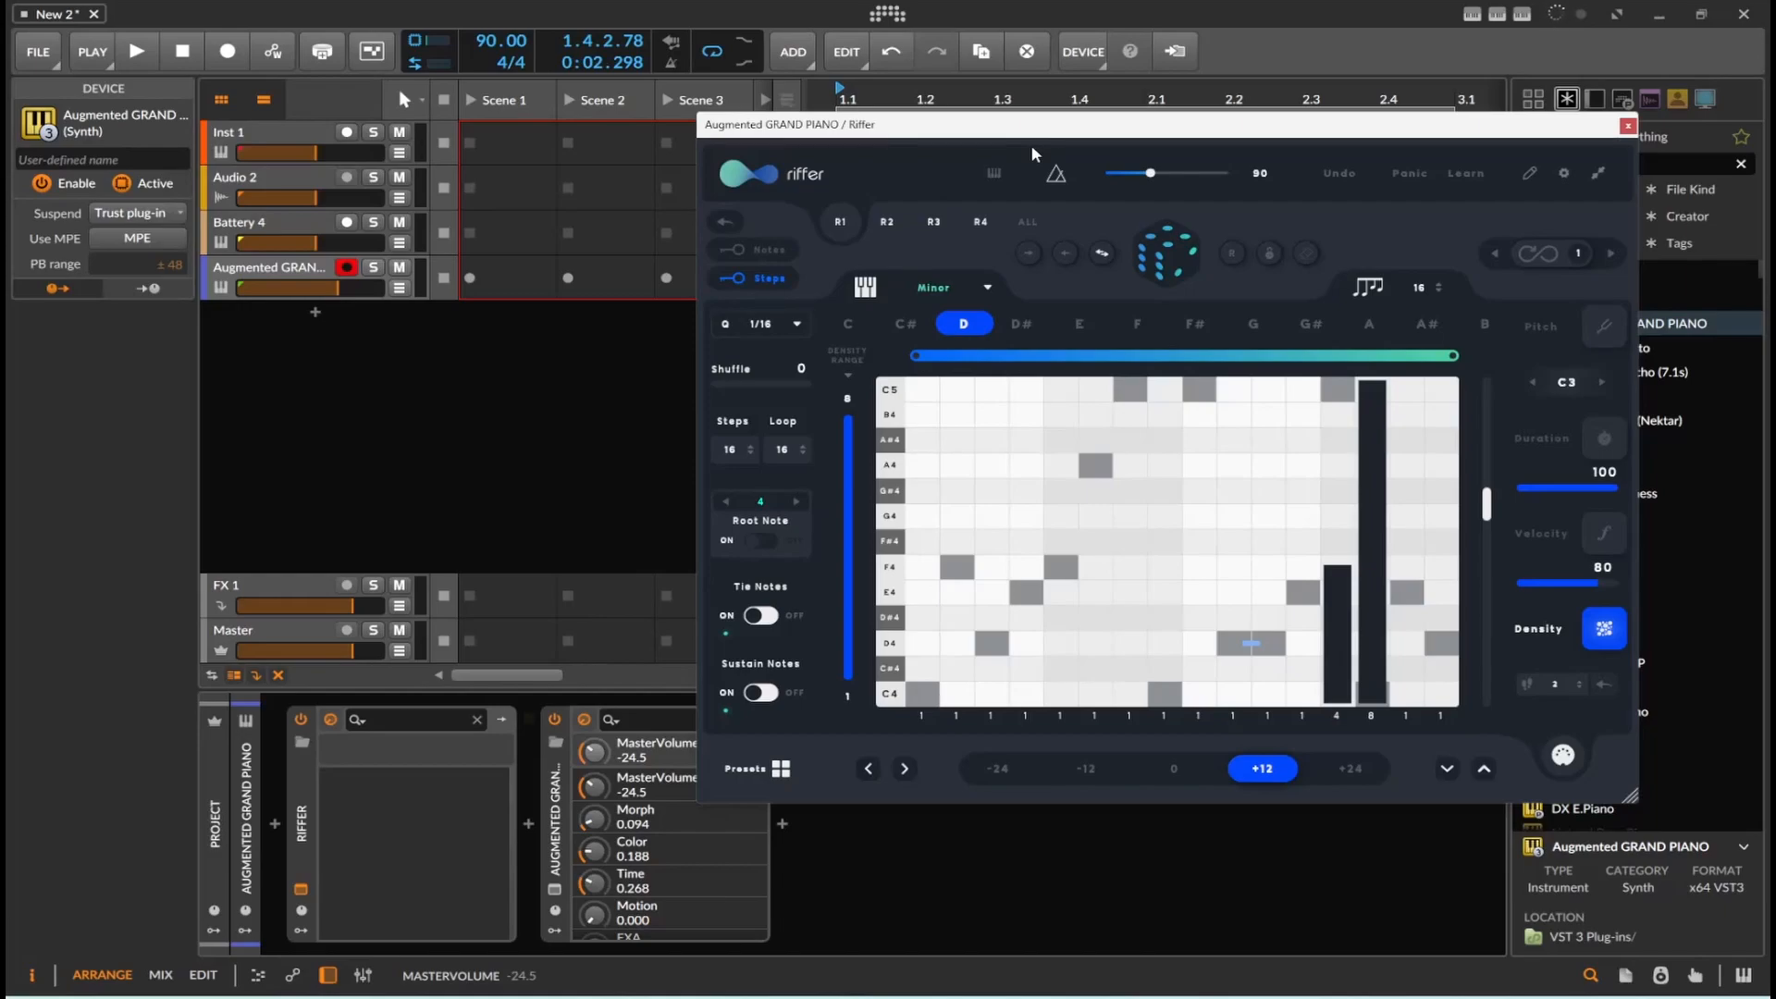
key(space)
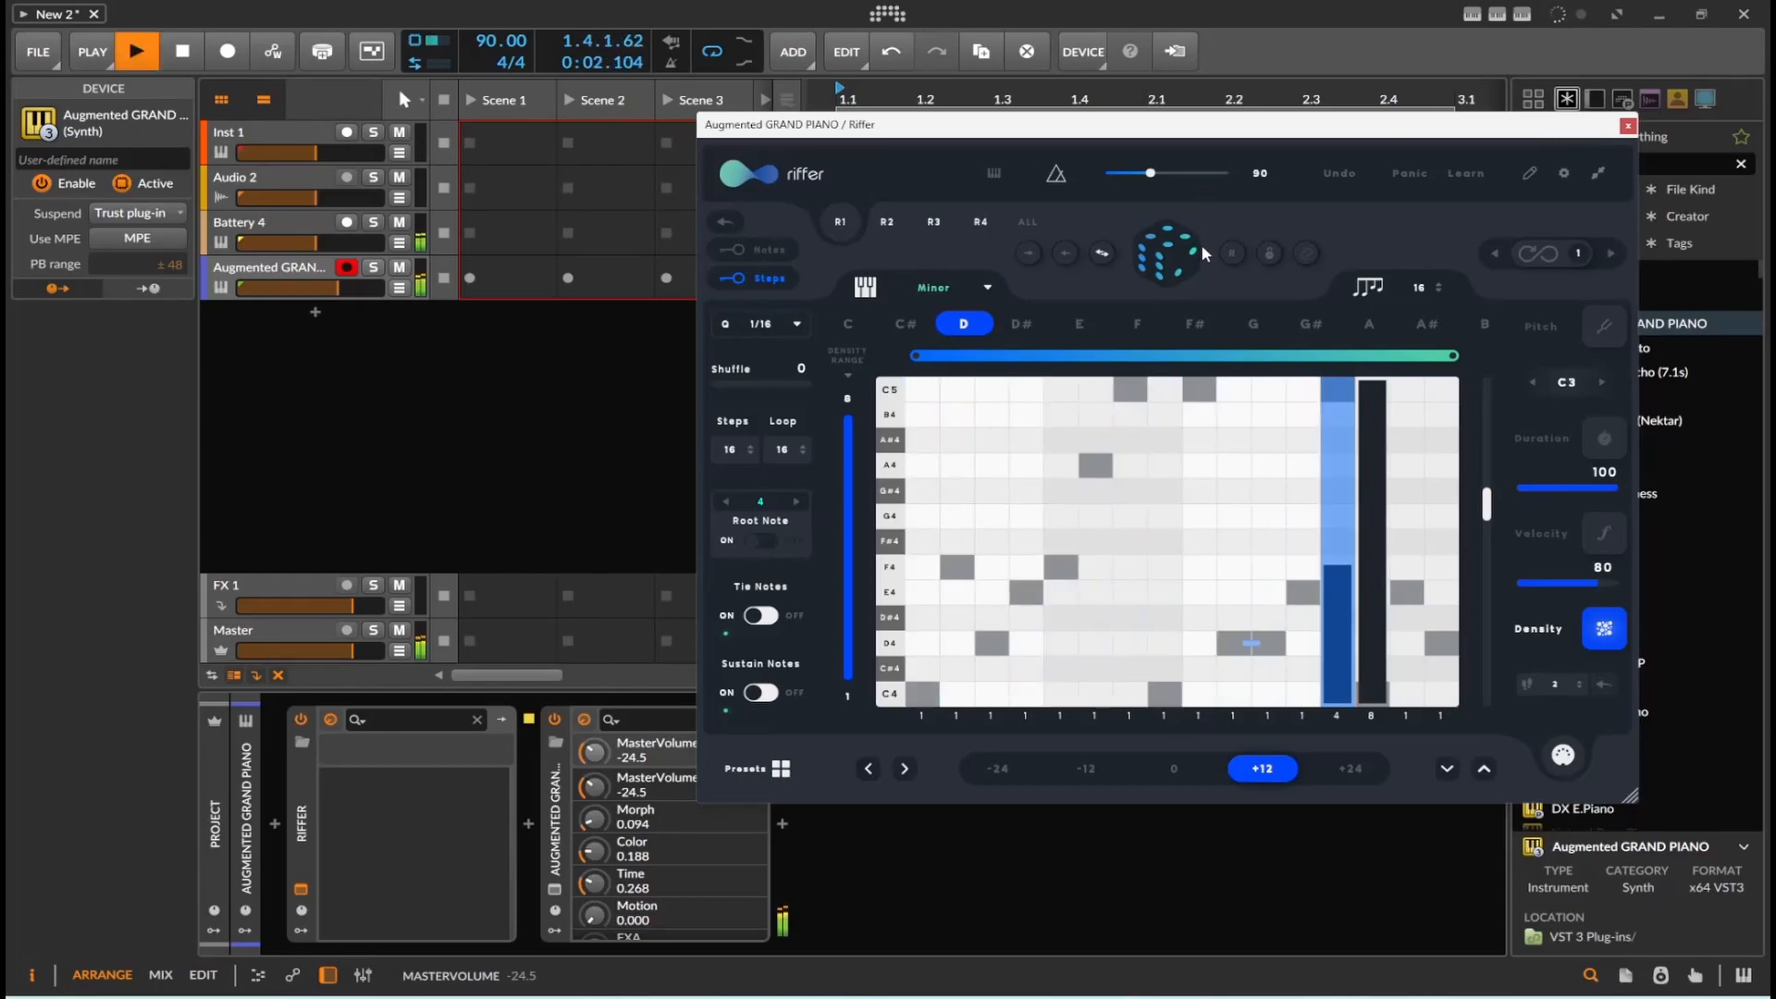
Step: Lower R1's duration to 36 and velocity to 41, then generate a new random riff
drag(1571, 488, 1554, 486)
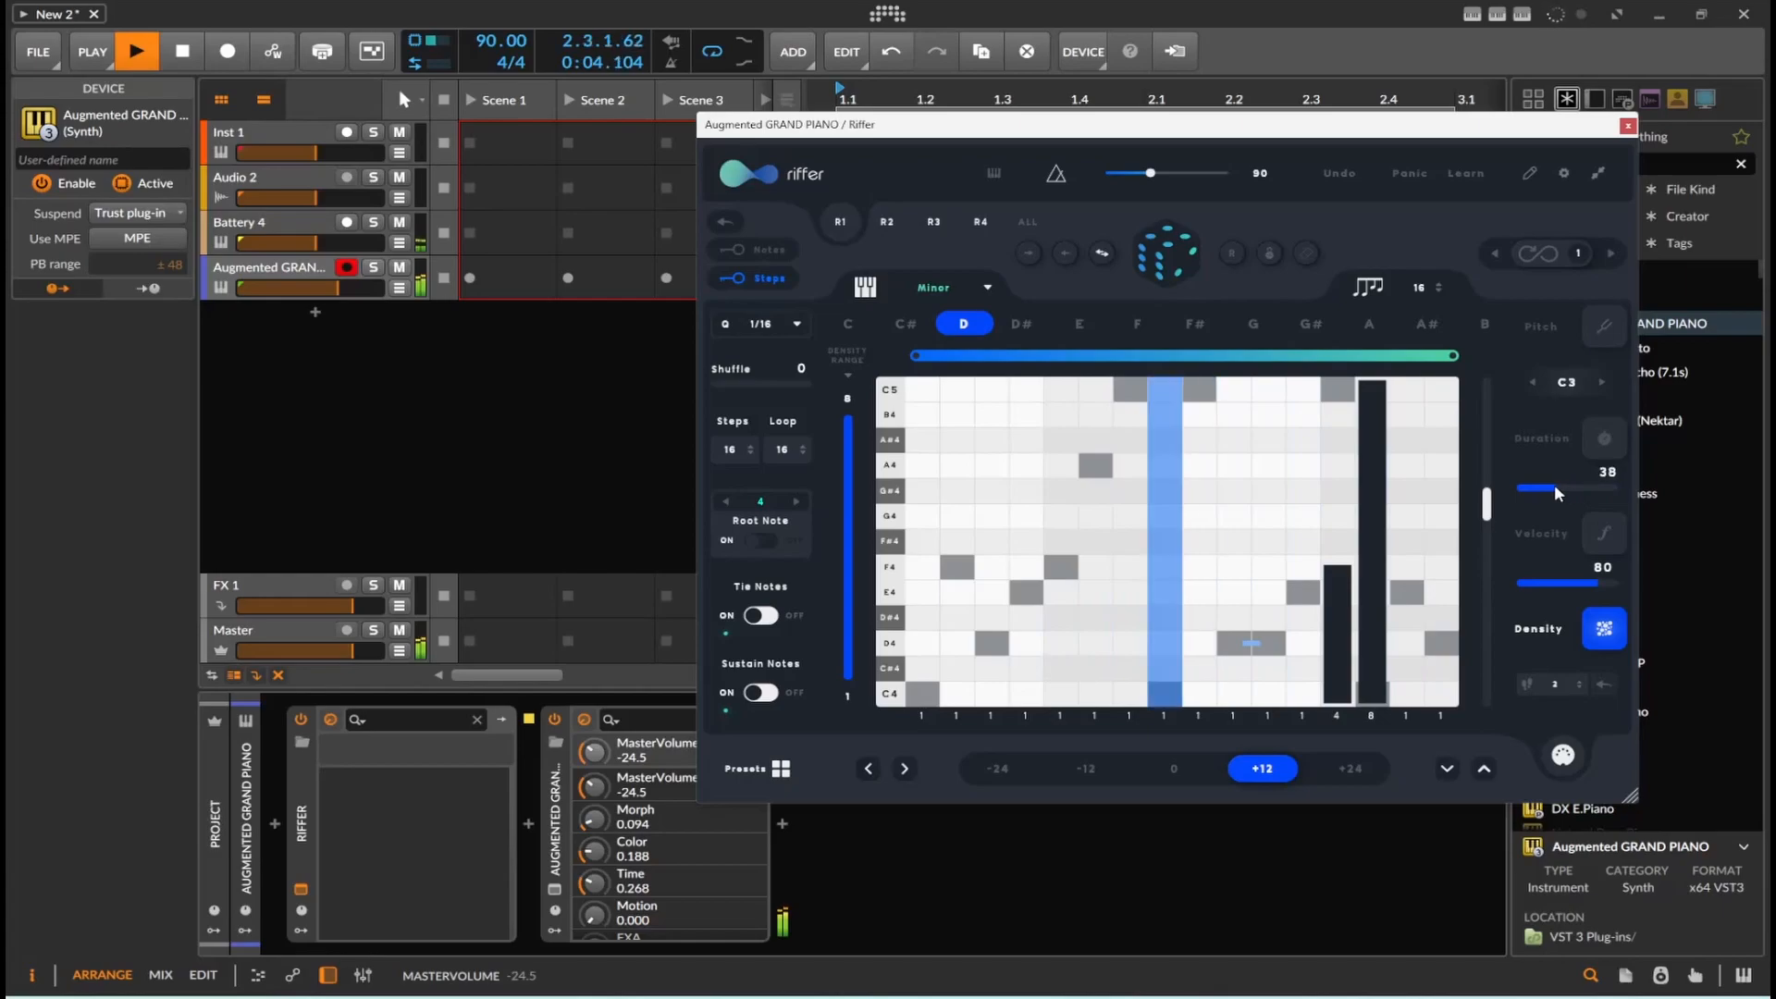
drag(1586, 589, 1558, 579)
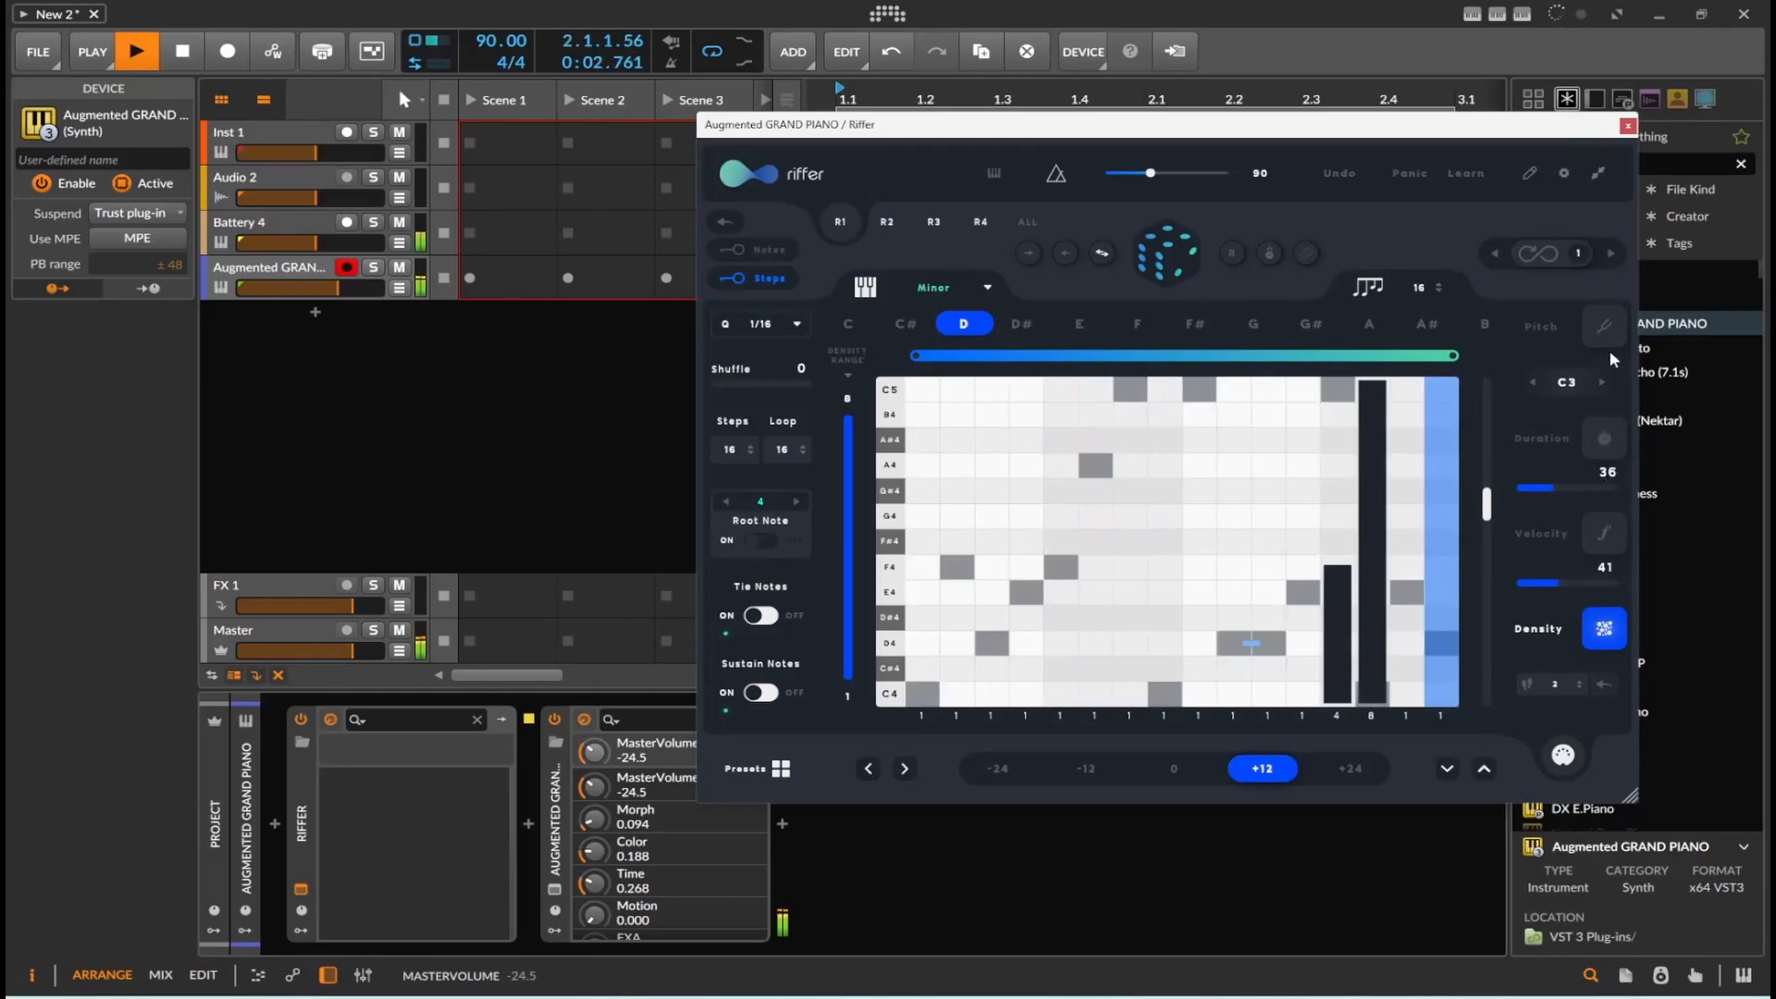
click(1186, 246)
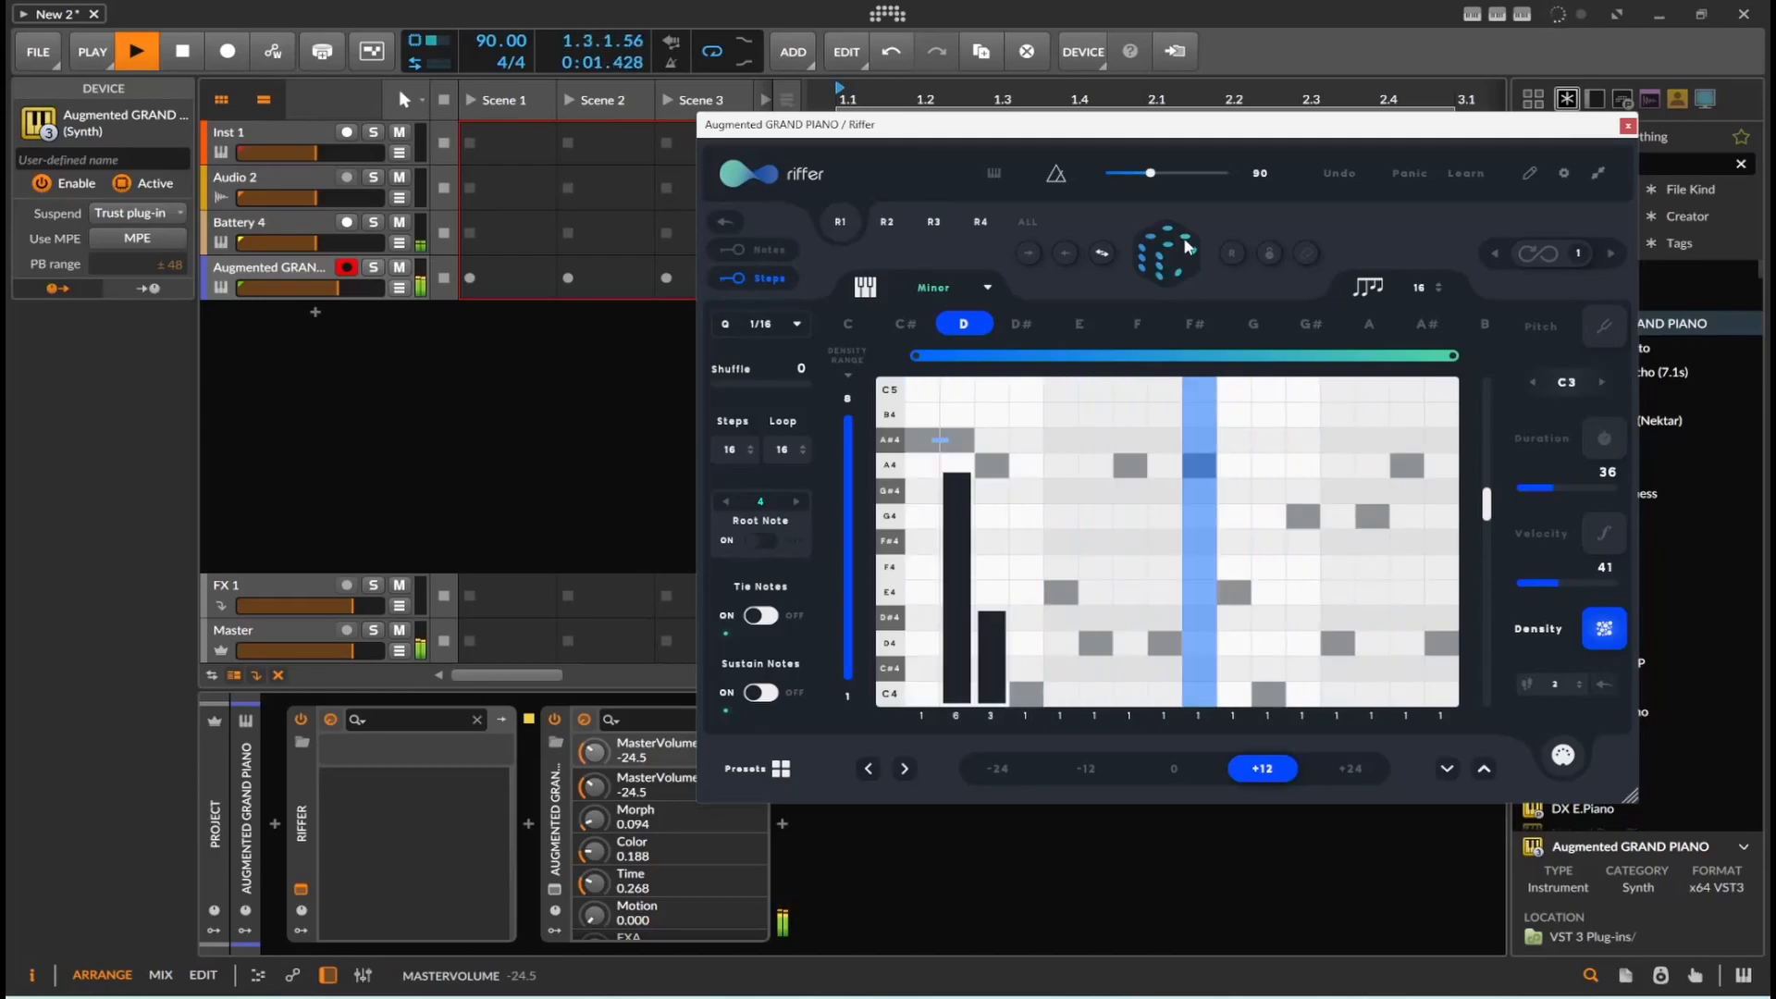
Step: Raise R1's pitch note setting to E3 and generate another random riff, then close Riffer
click(1603, 382)
click(1604, 381)
click(1604, 381)
click(1605, 381)
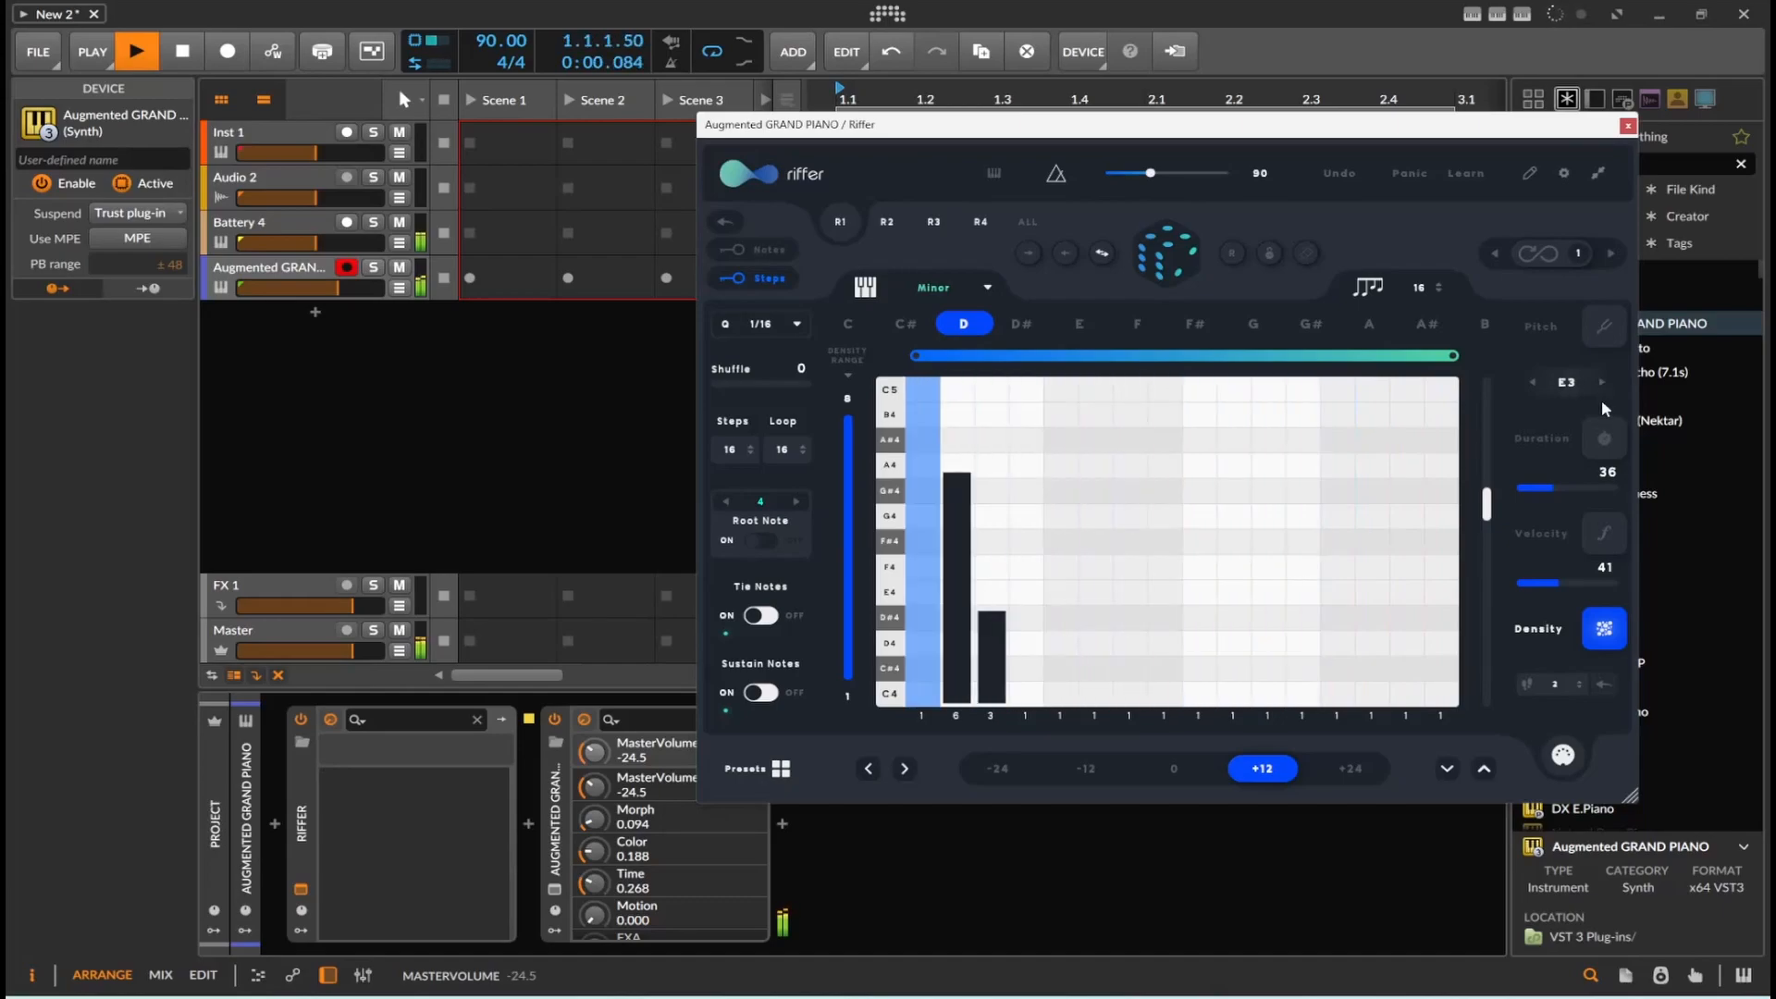
click(1185, 257)
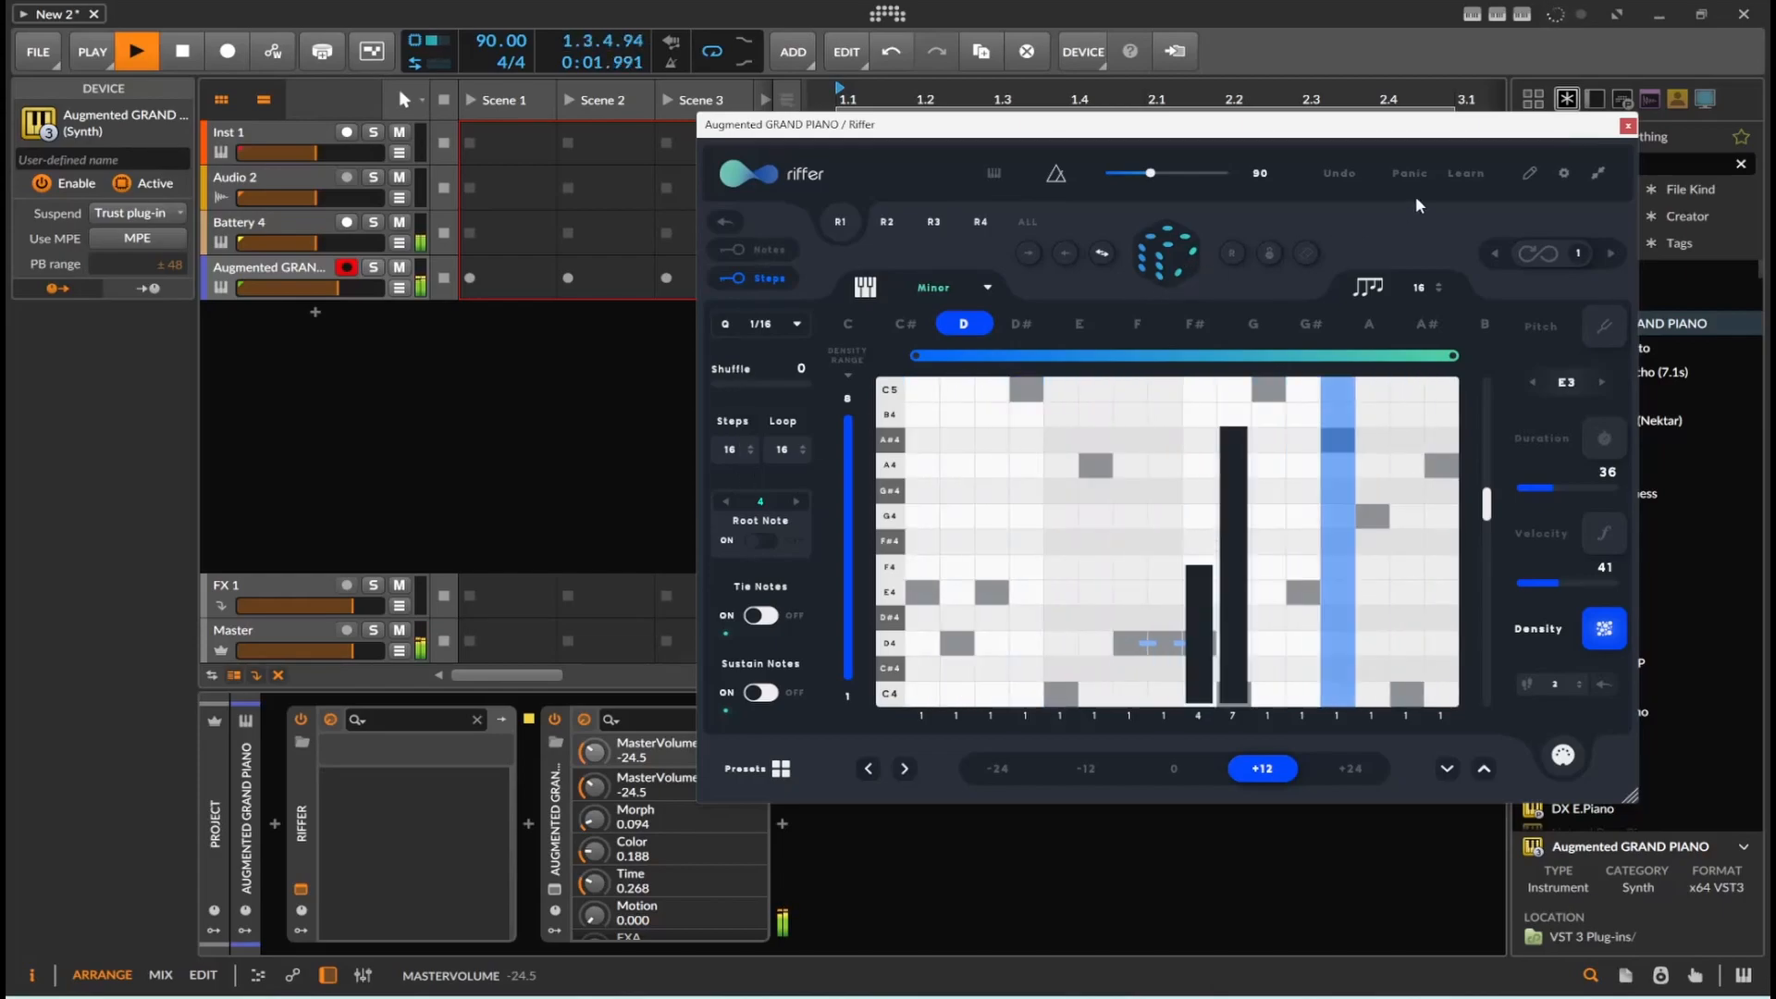
key(space)
click(1628, 127)
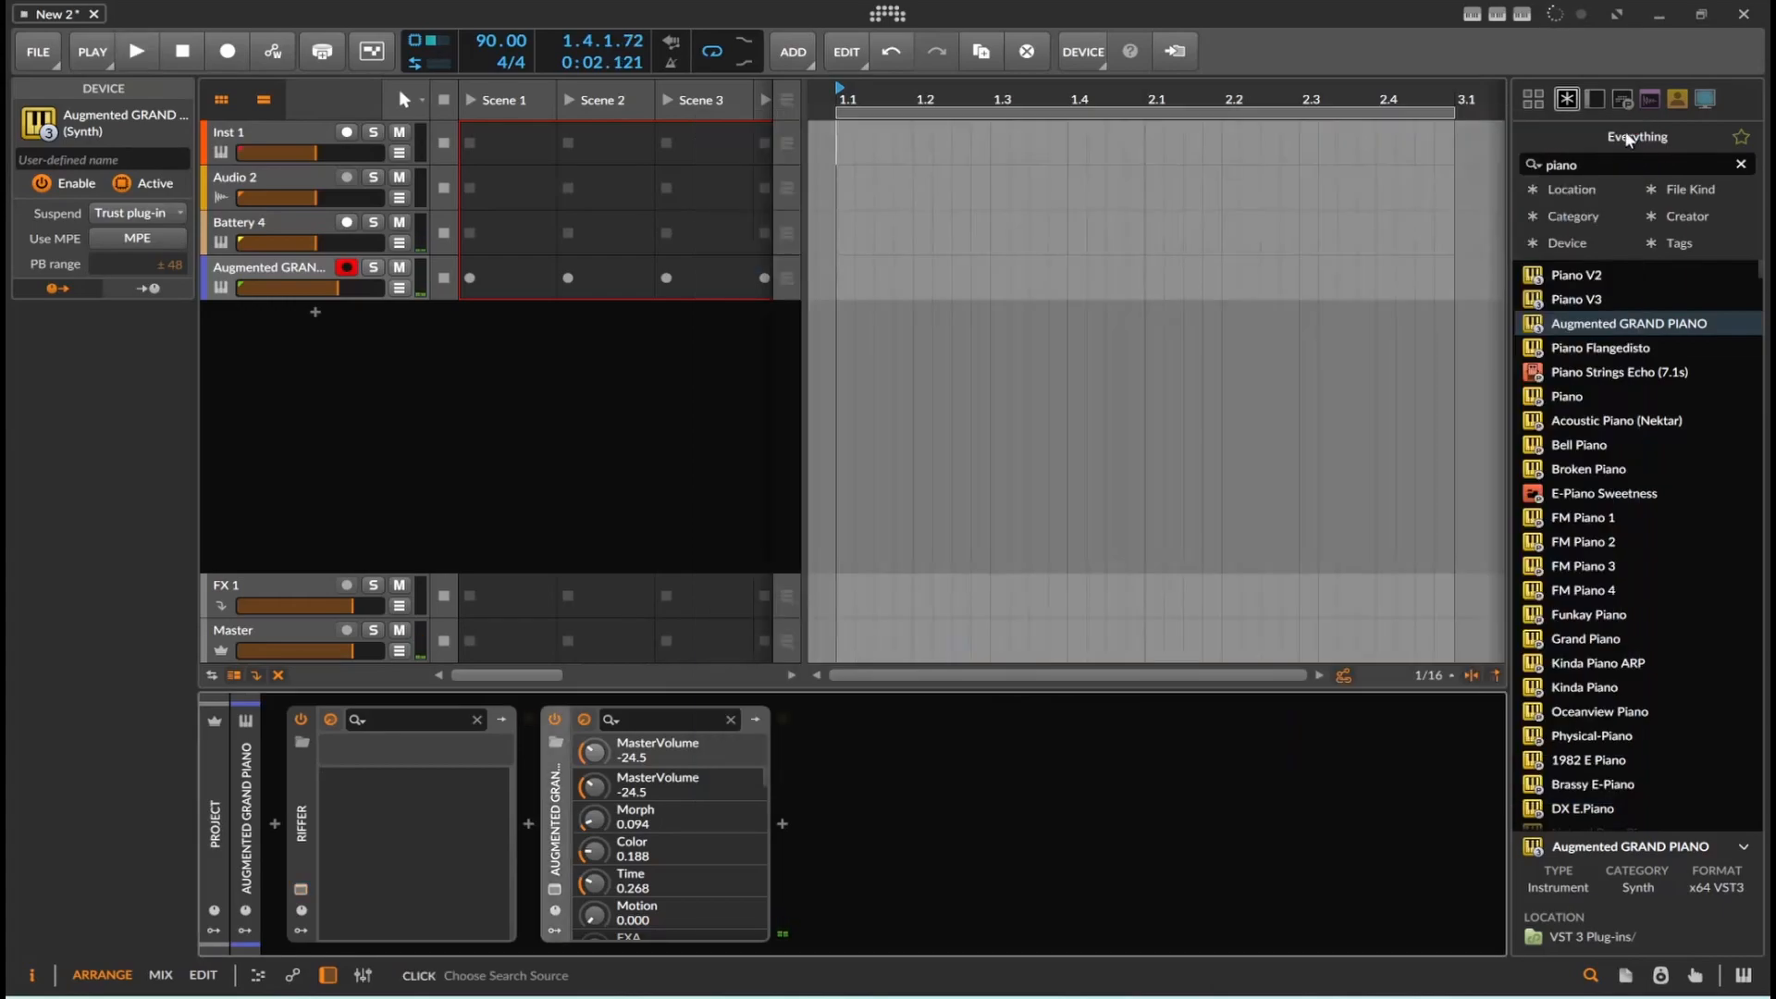
Step: Search the browser for "cap" and add Captain Chords Epic on a new track below Augmented GRAND PIANO
click(1620, 171)
key(BackSpace)
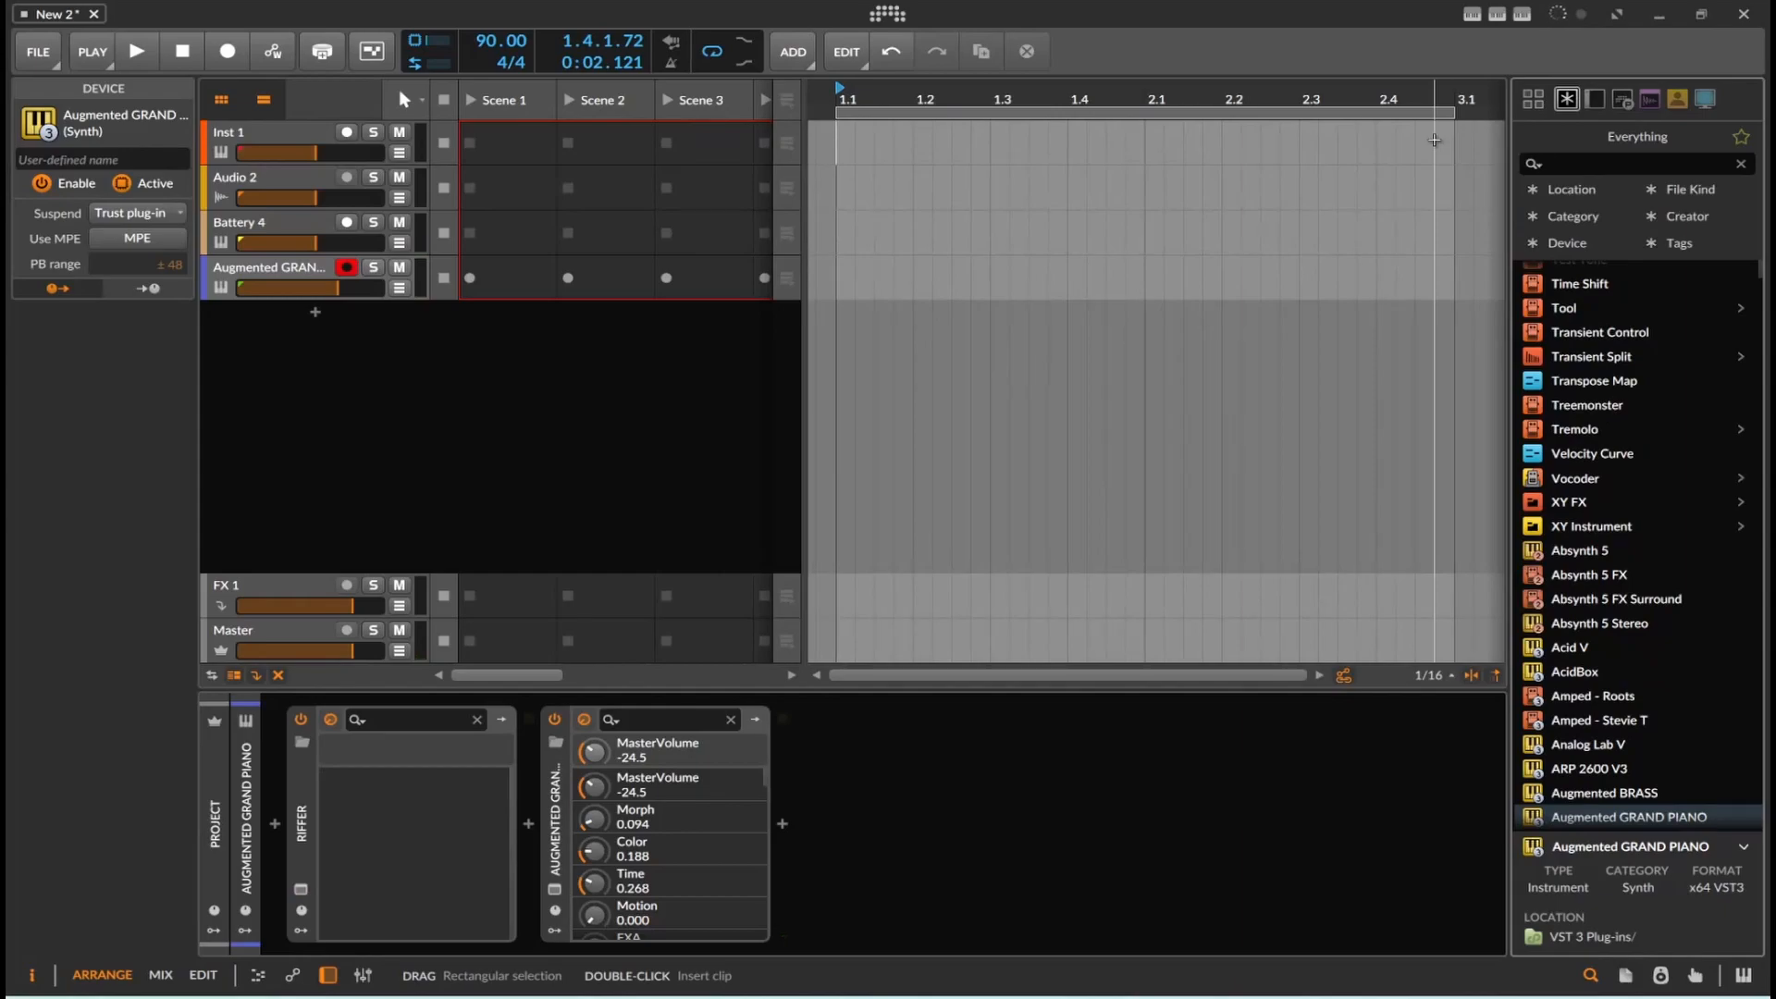
text(cap)
drag(1630, 404, 405, 315)
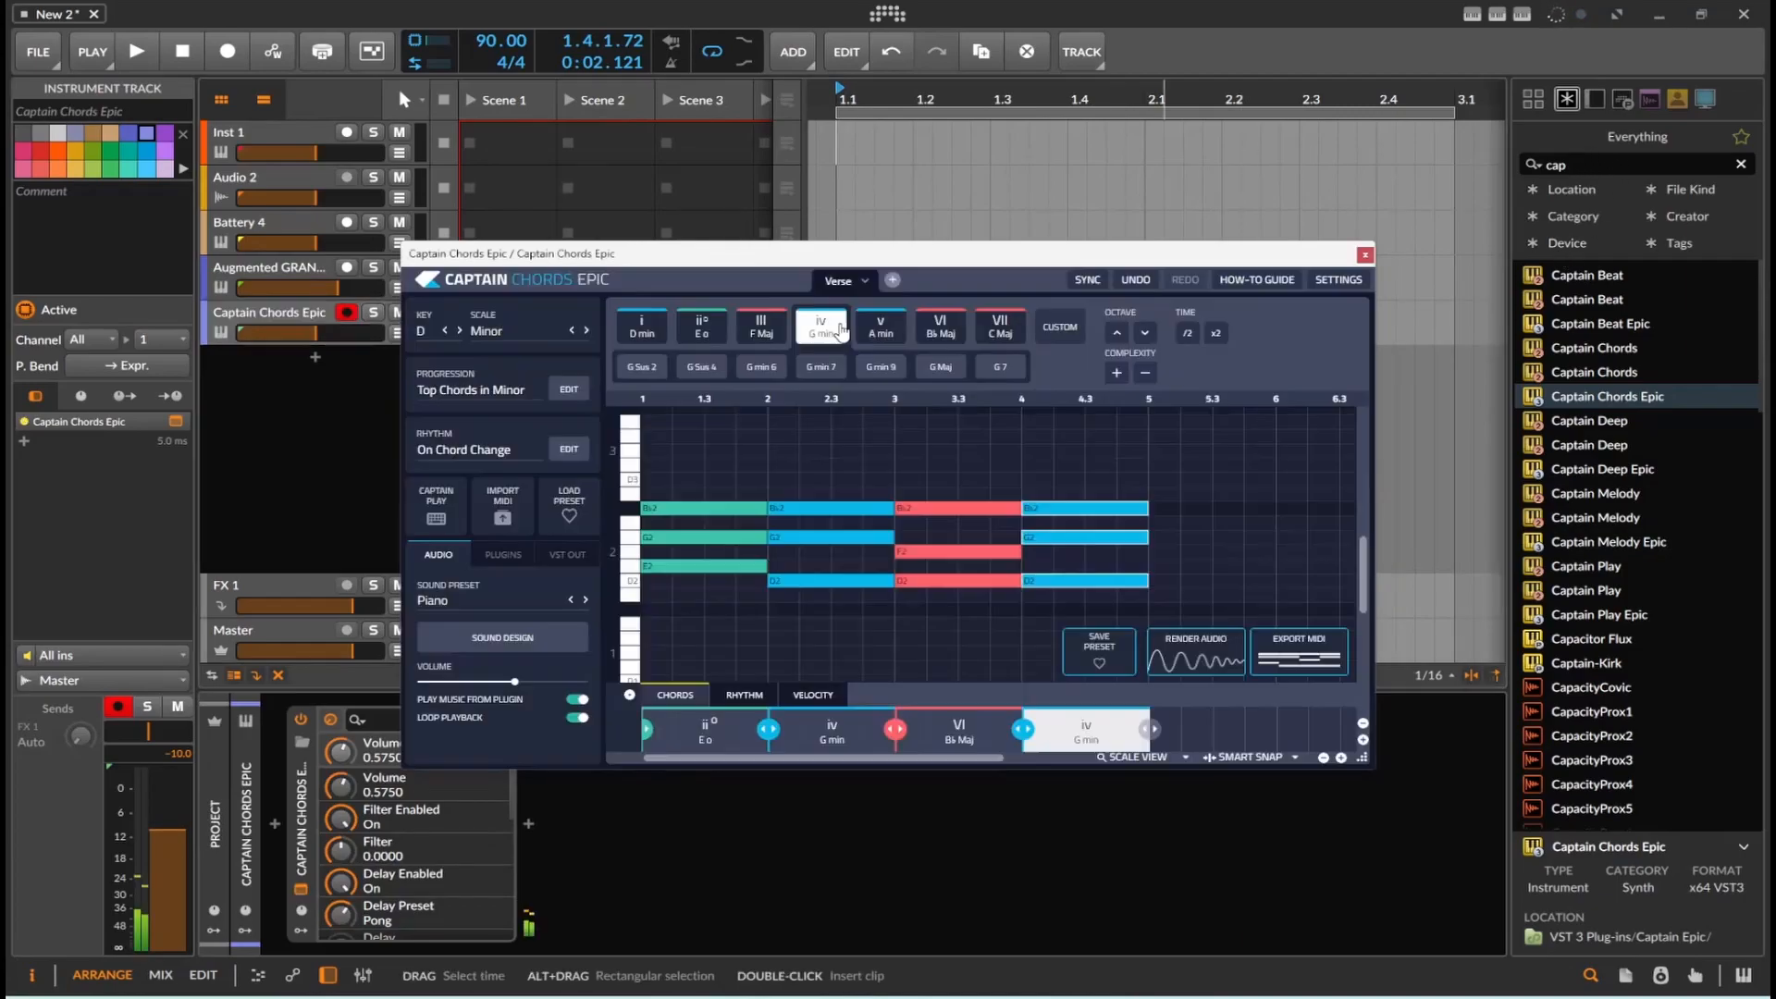
Step: Play the Captain Chords Epic progression together with the piano and drums, then close its window and stop playback
key(space)
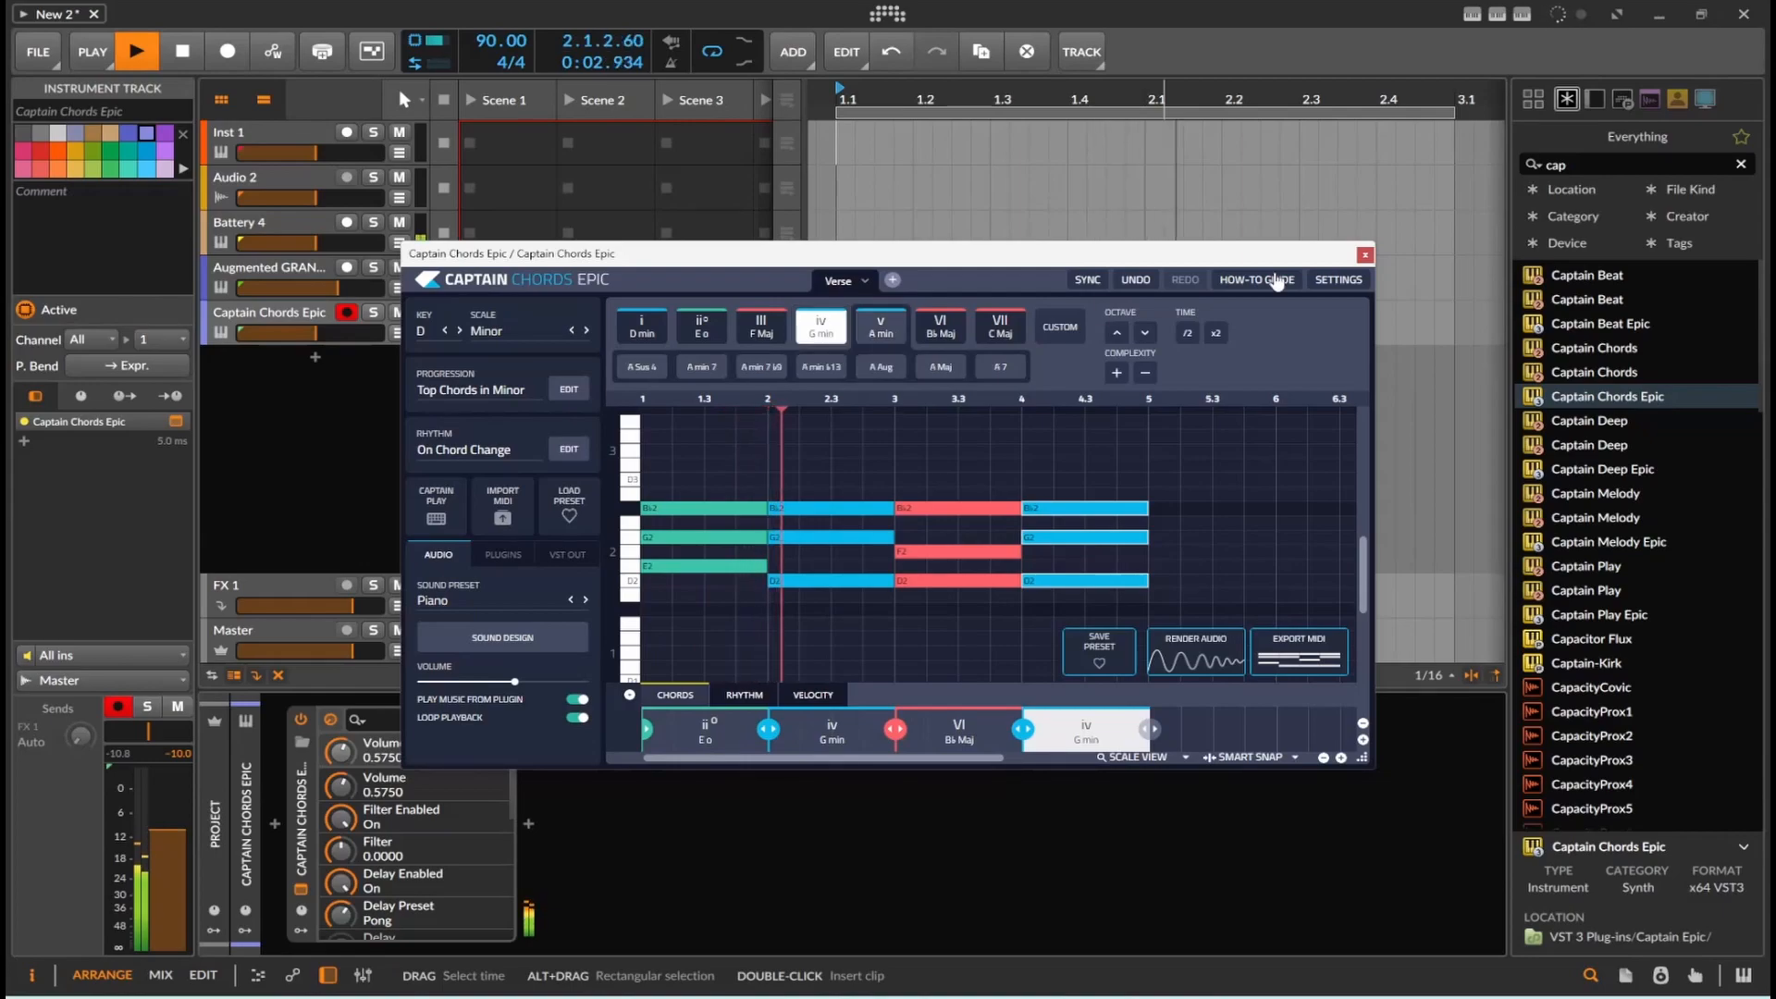
click(1364, 254)
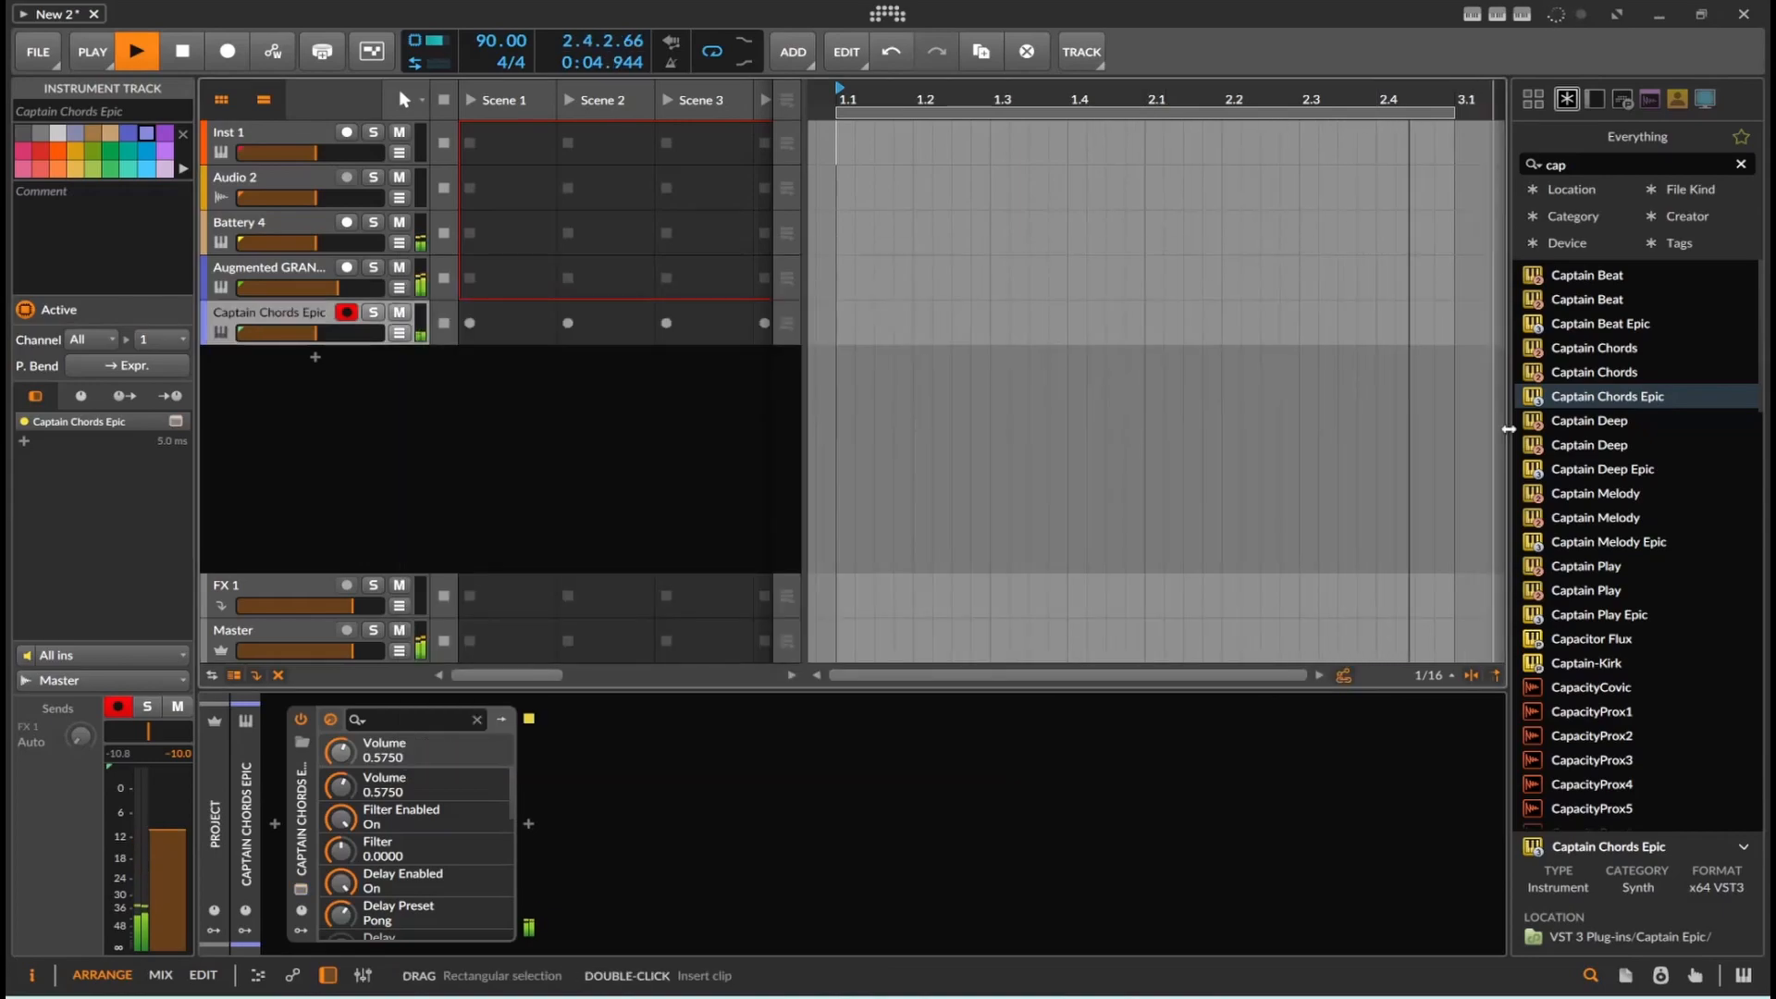
key(space)
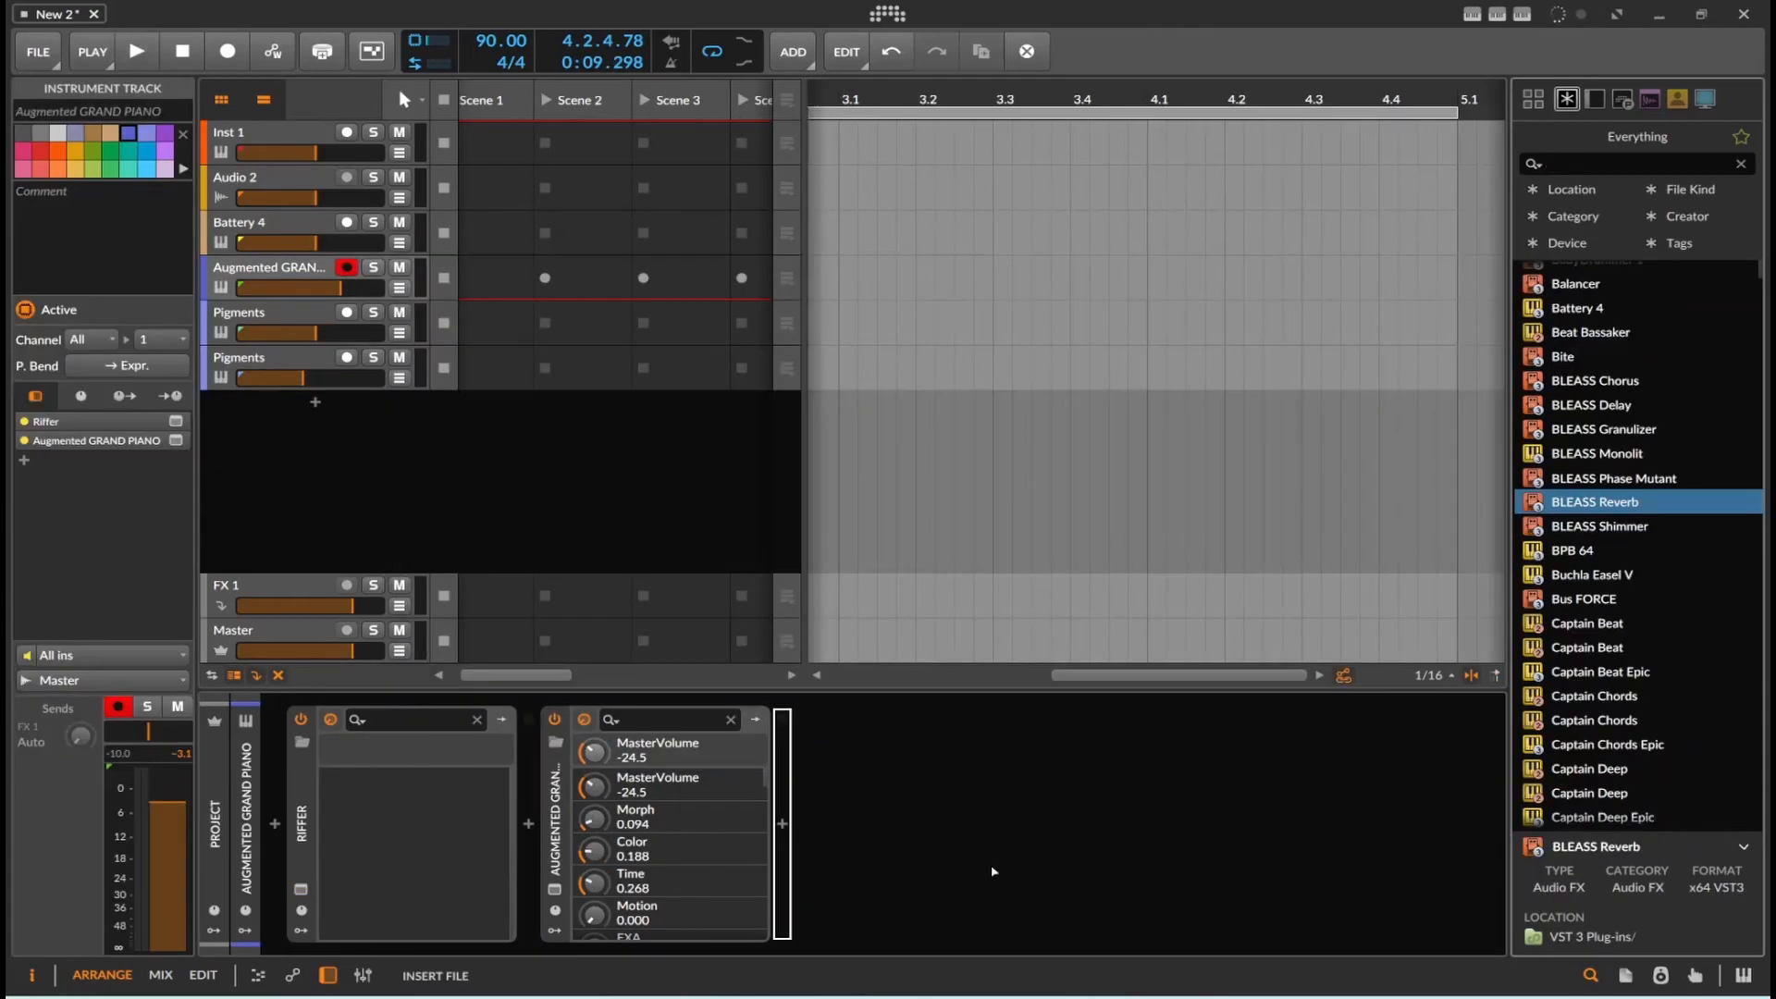
Step: Add BLEASS Reverb after Augmented GRAND PIANO and set its dry/wet mix to 100%
drag(1595, 502, 991, 863)
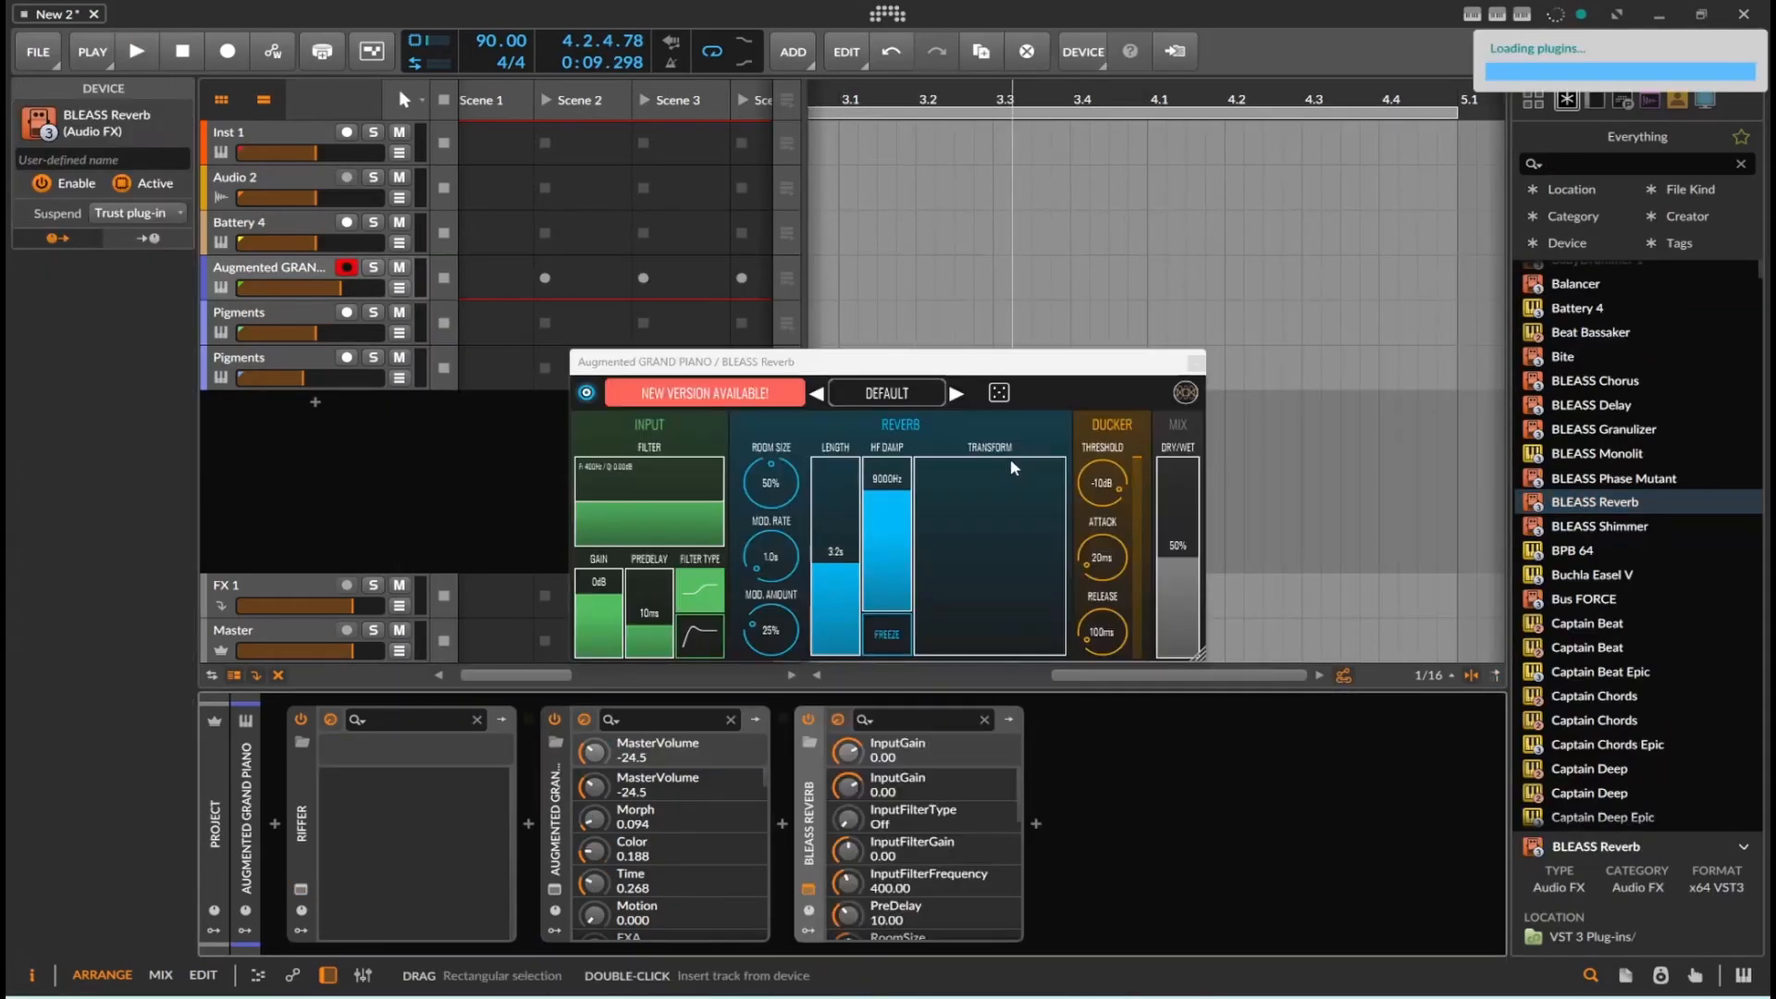
double_click(1180, 496)
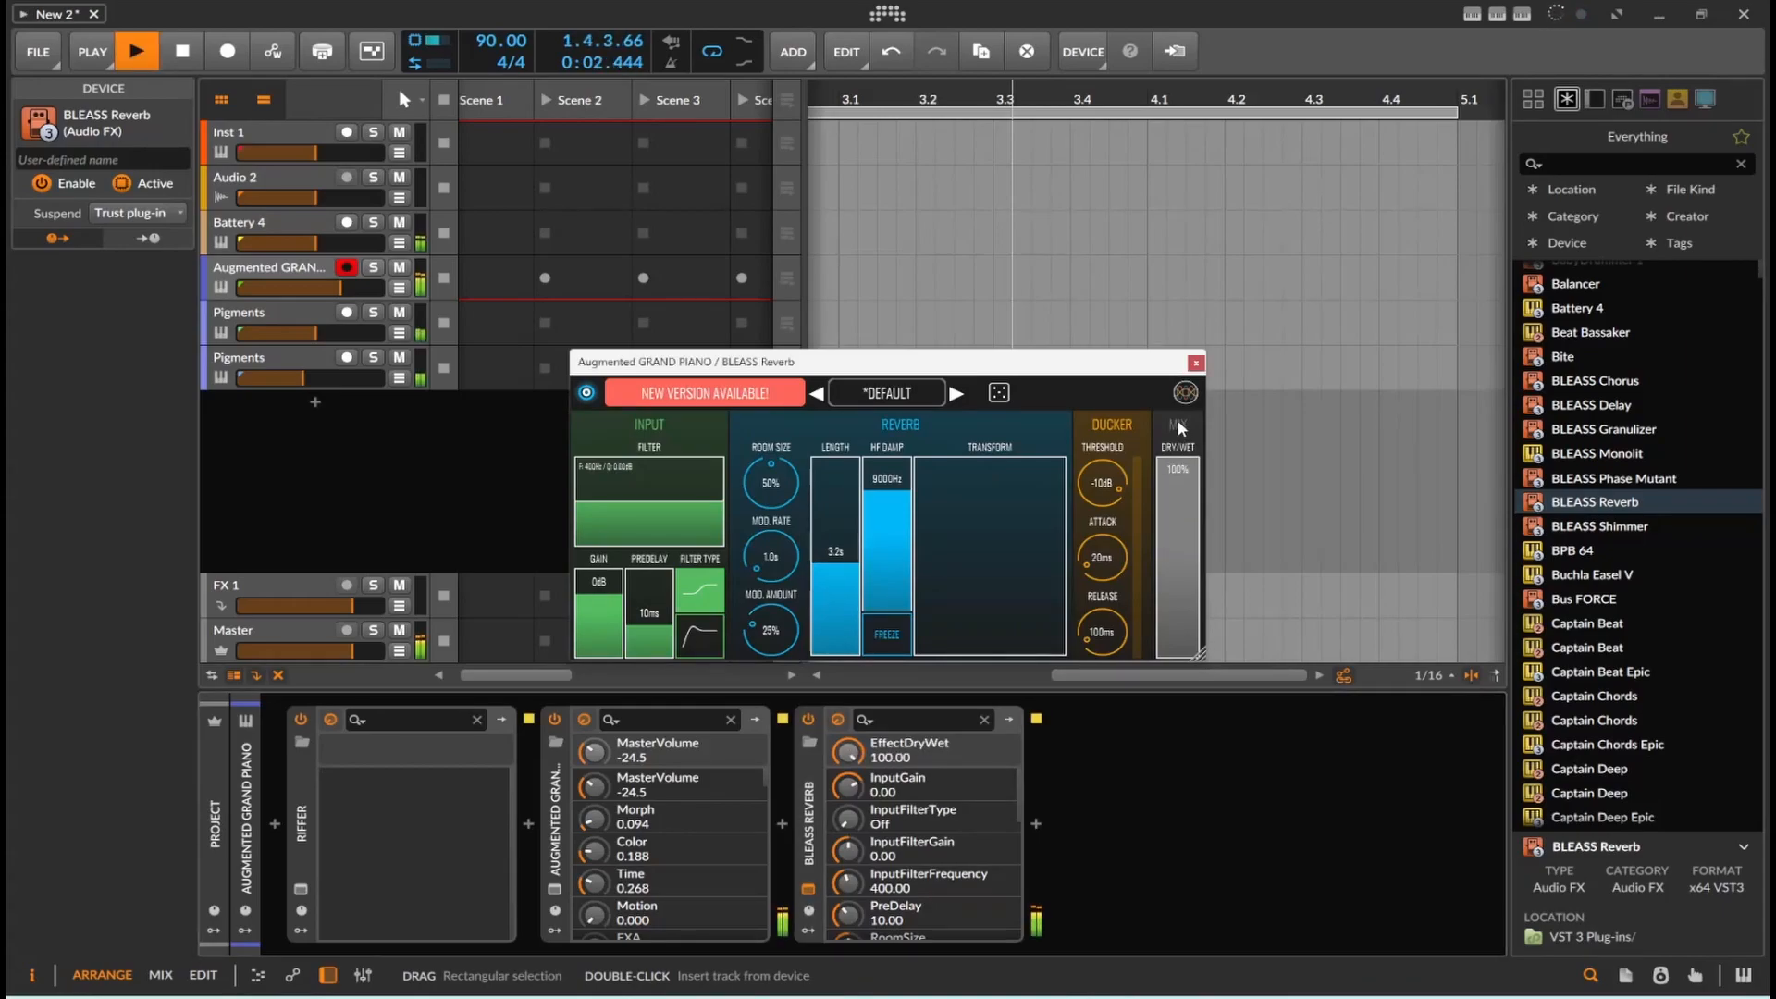
Step: Set the reverb's input filter to about 109 Hz, ducker threshold to about -24 dB and ducker attack to about 57 ms
drag(676, 484, 612, 488)
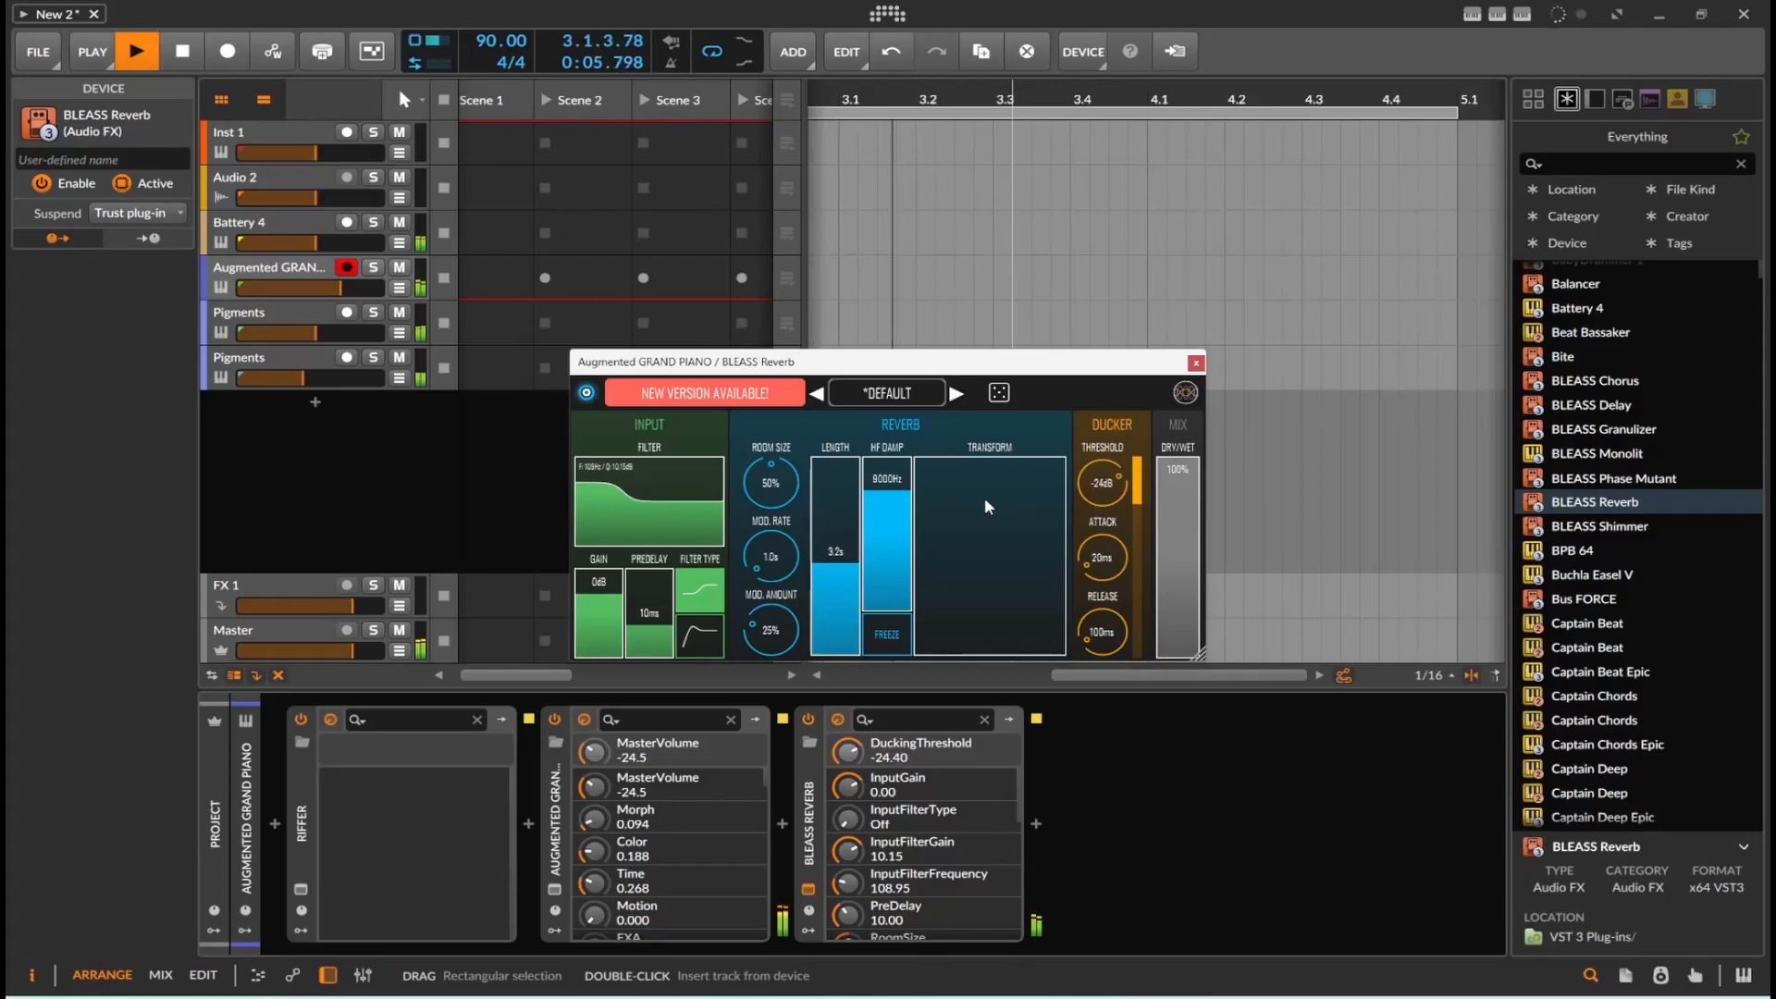
drag(1102, 556, 1100, 533)
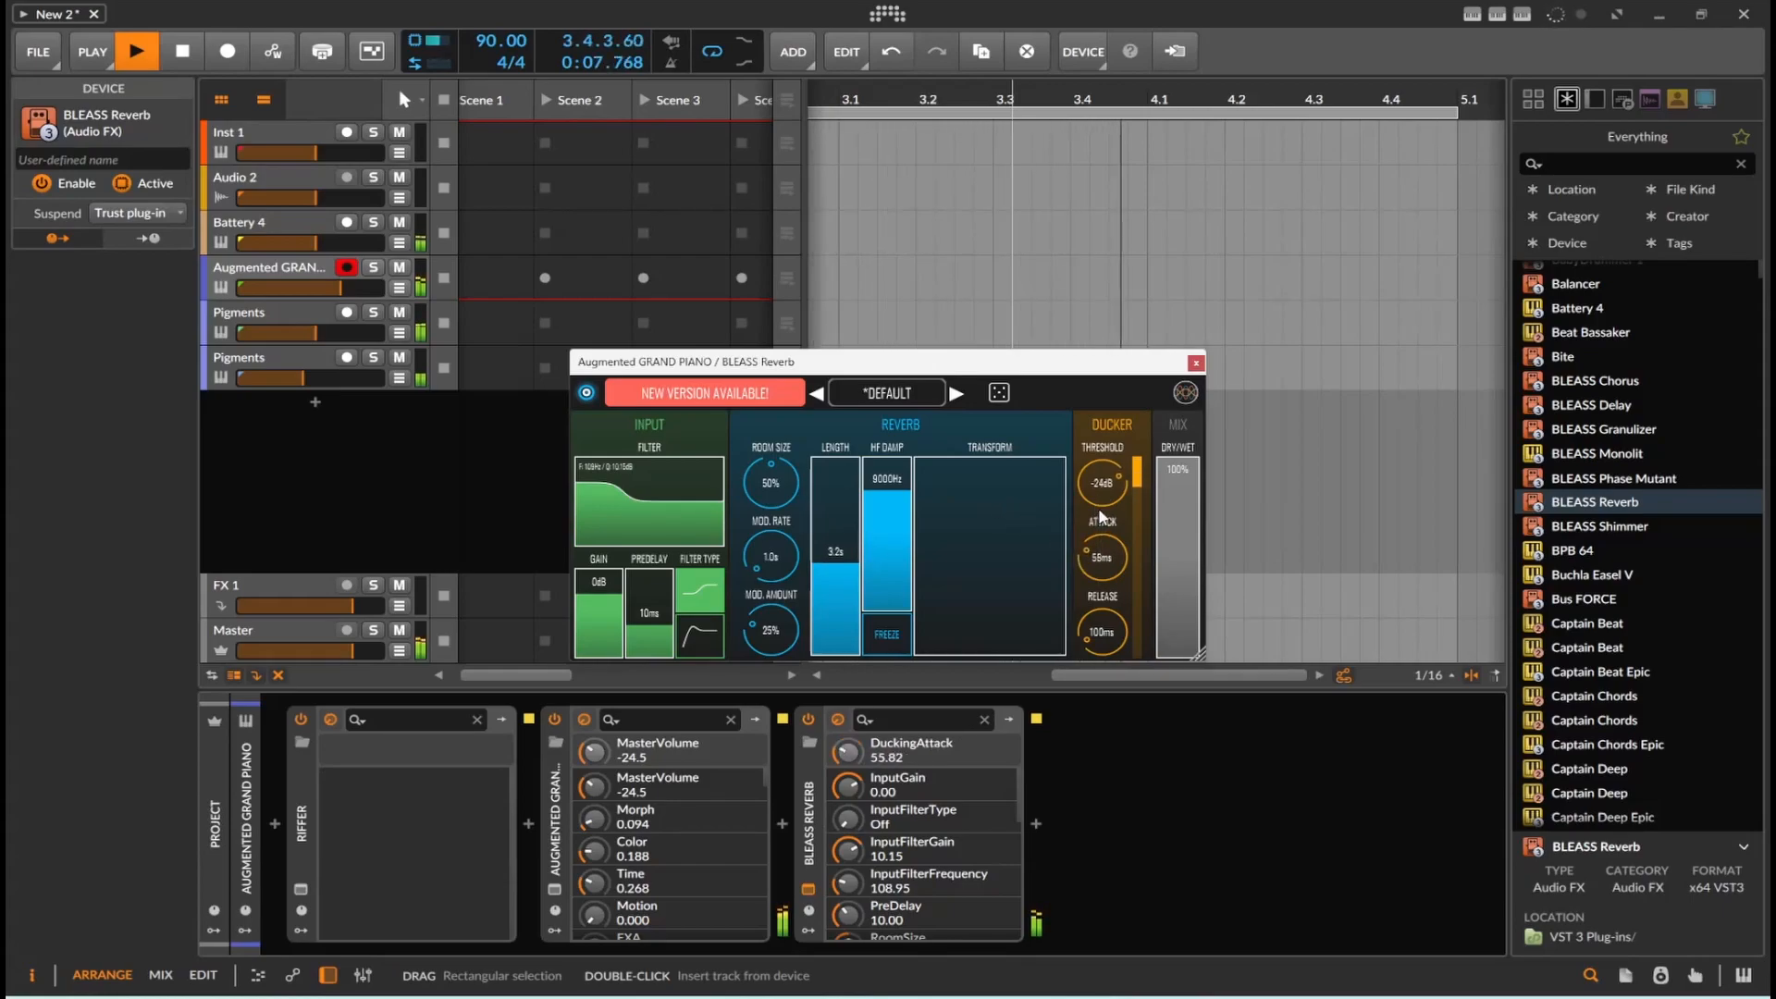
click(1196, 361)
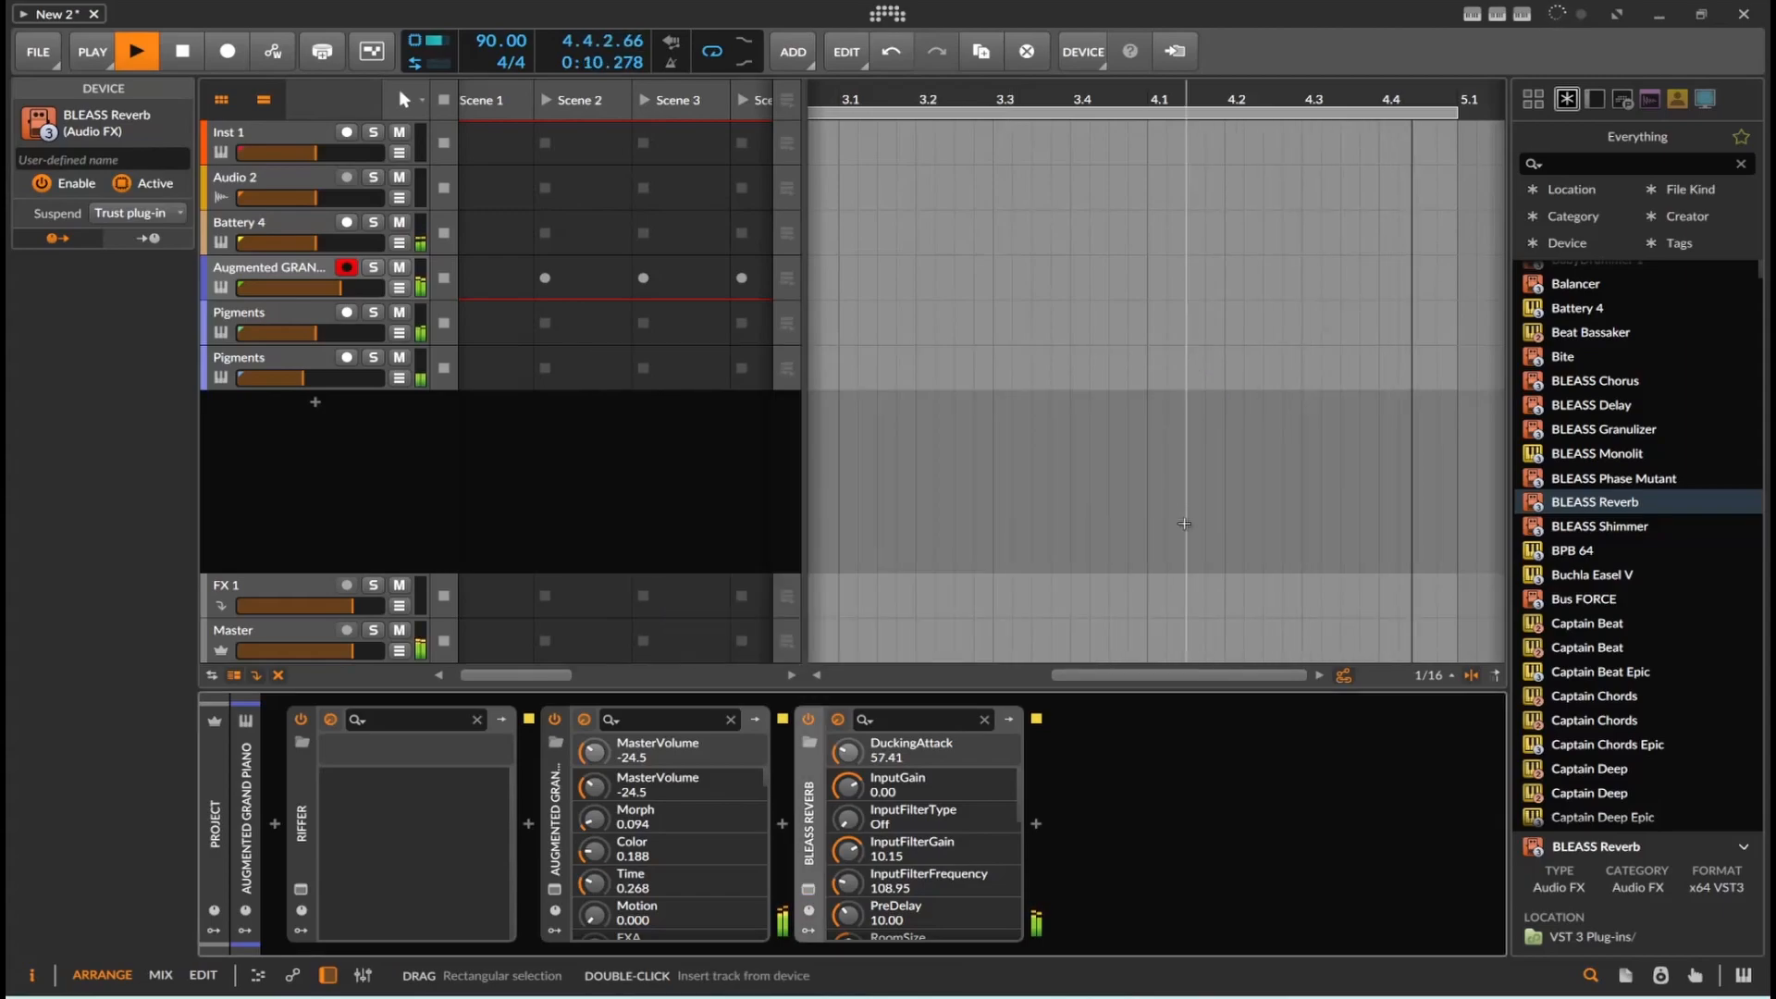
Step: Open Augmented GRAND PIANO and move through its presets, past Prepared Cage Piano, to Tape Piano
click(555, 890)
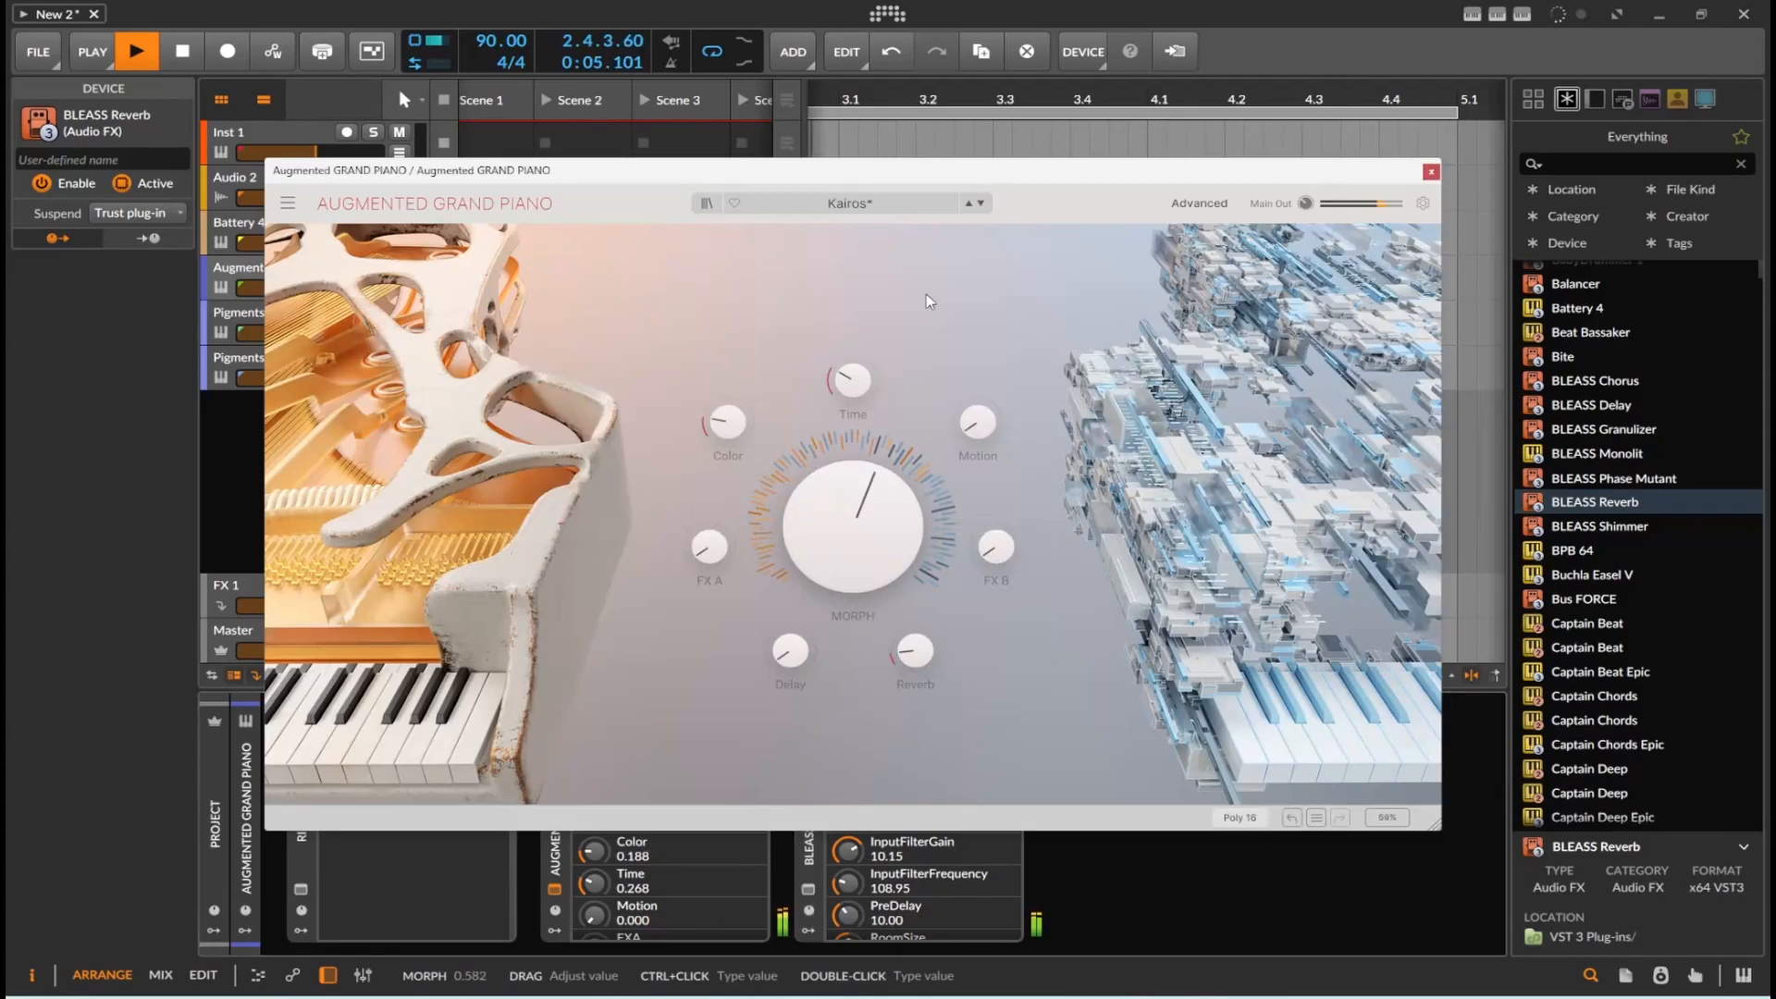
click(983, 203)
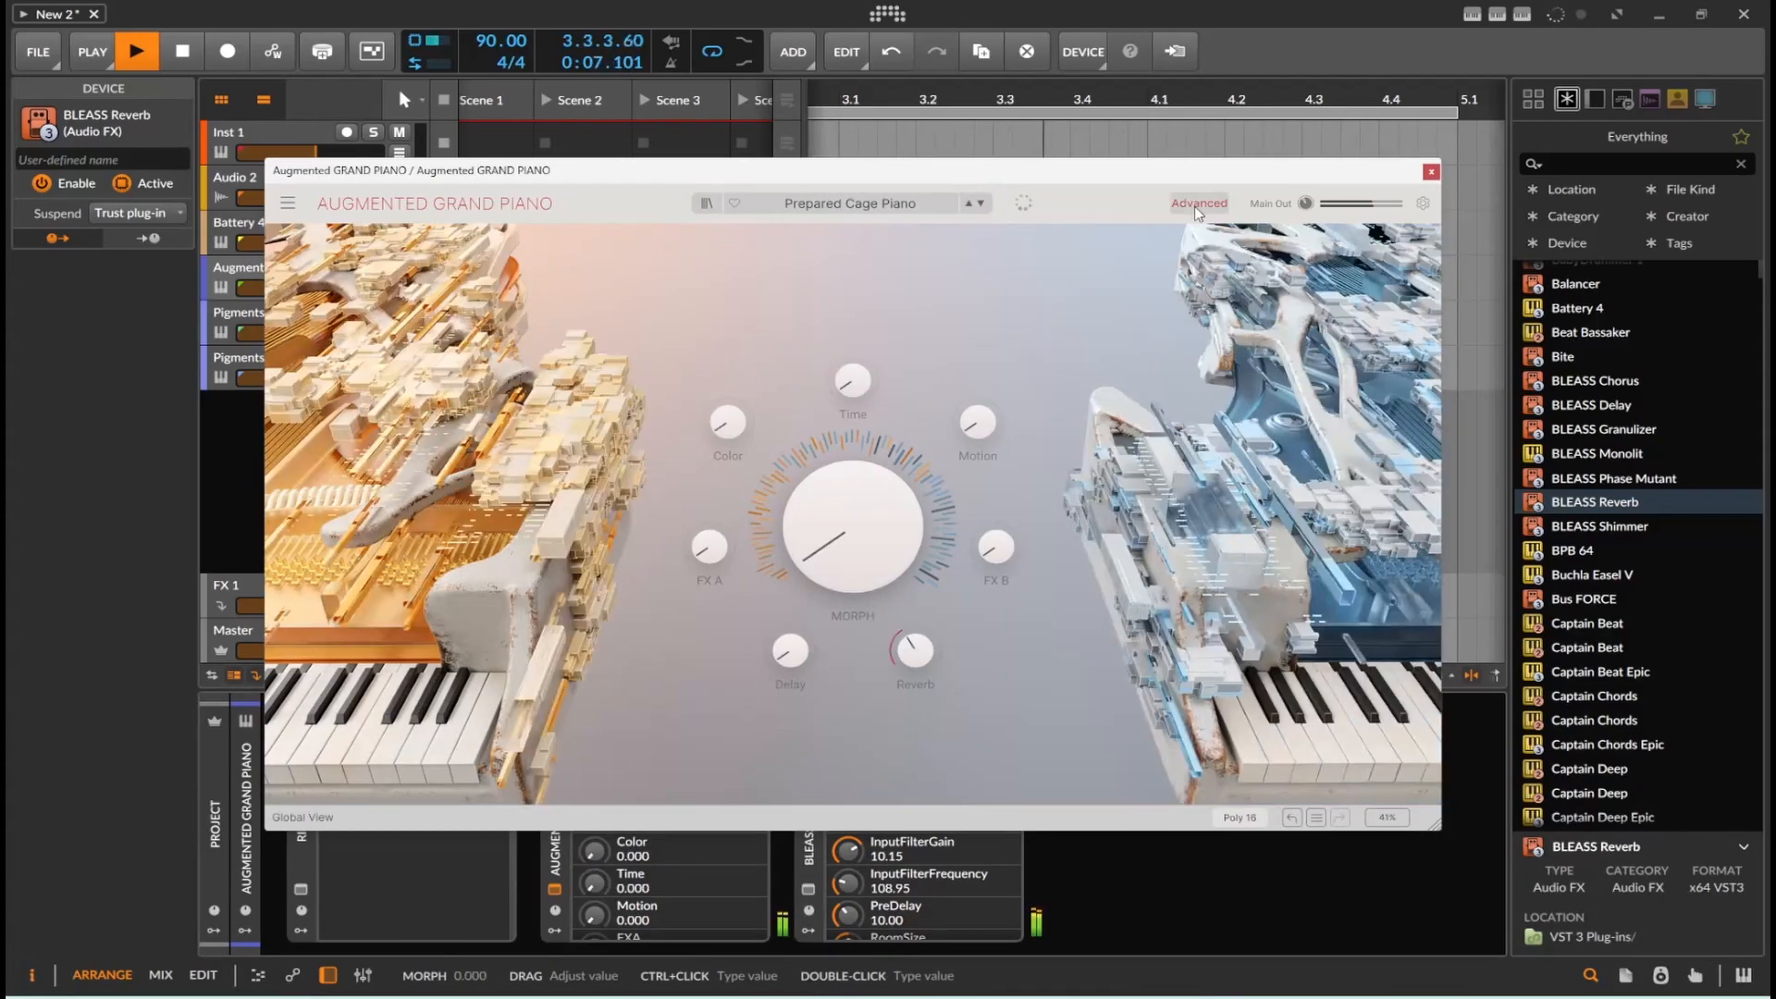
click(983, 202)
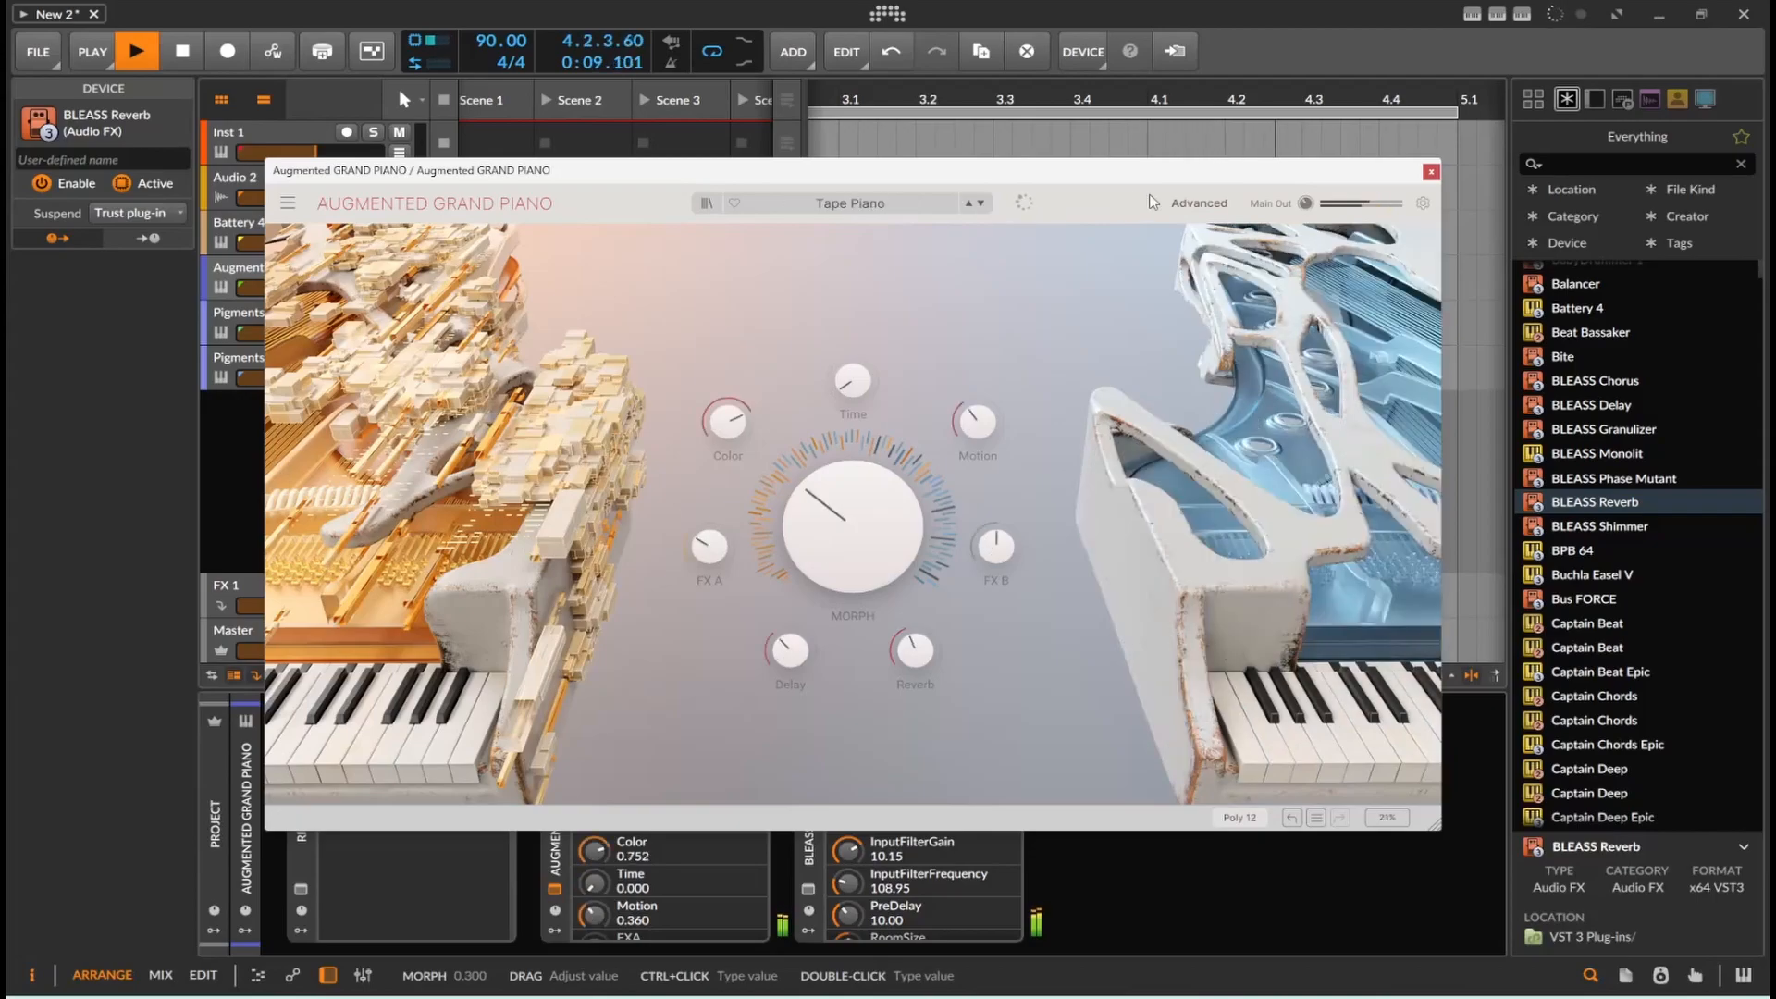
click(1431, 173)
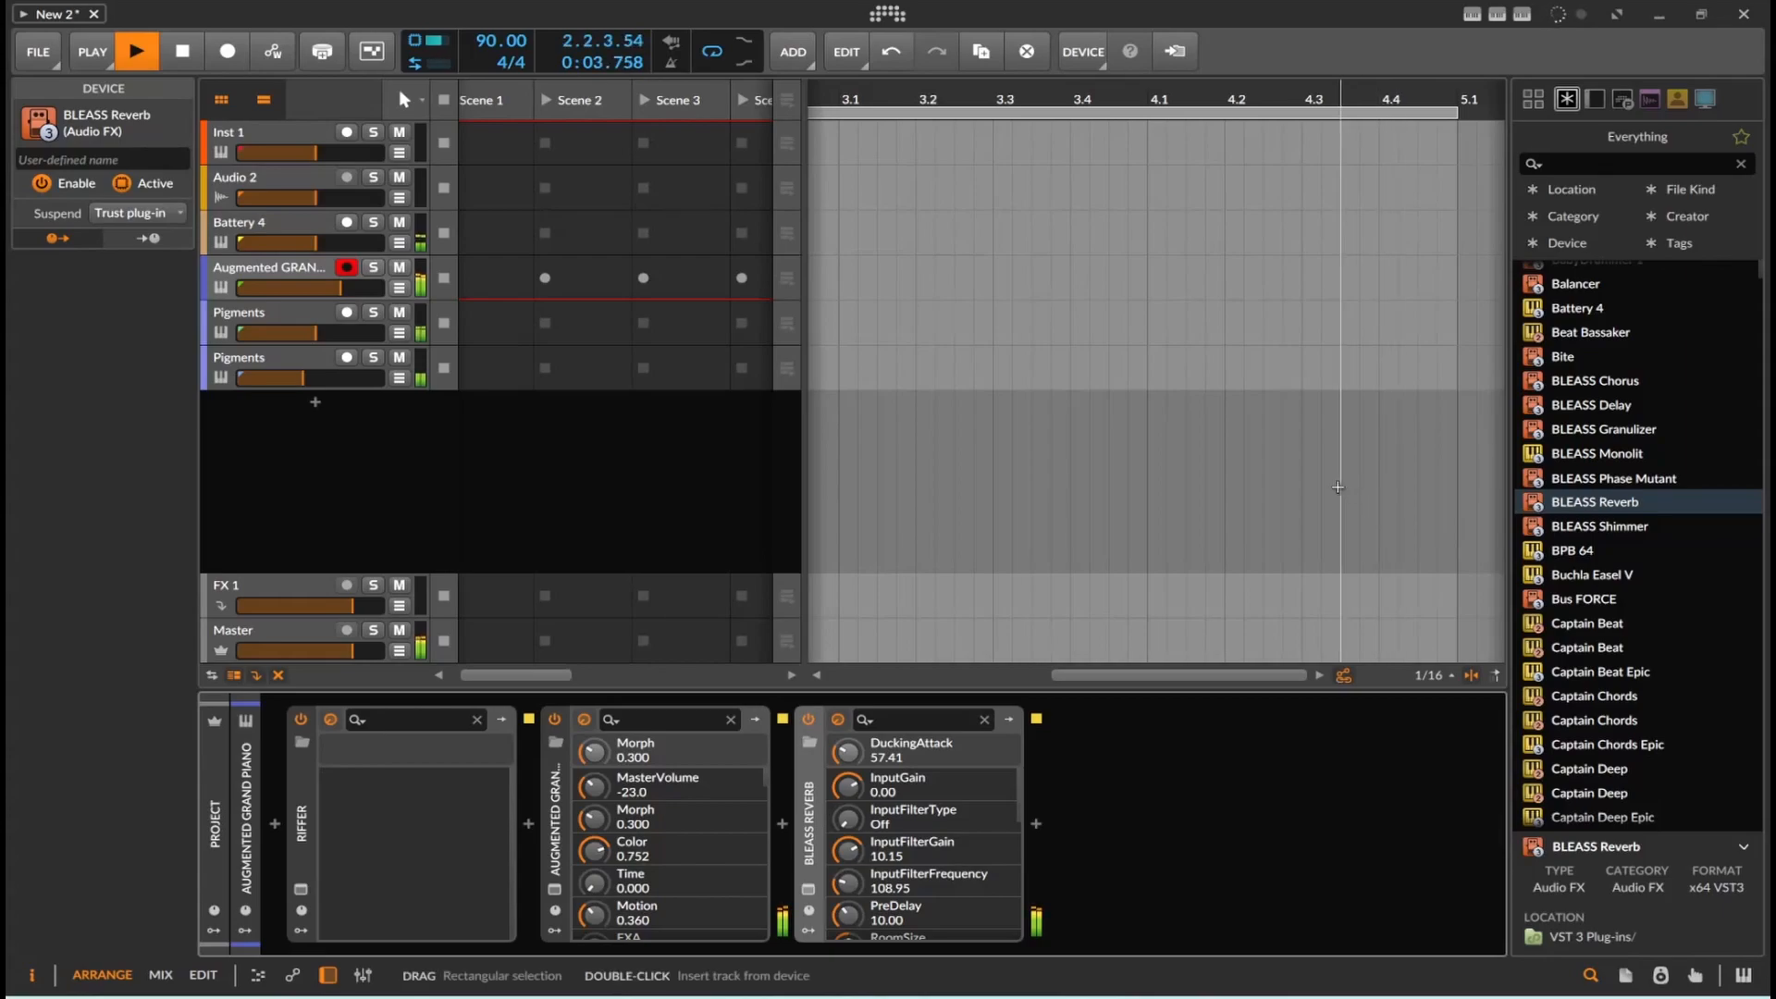
Step: Raise the upper Pigments track's volume slightly and reselect the Augmented GRAND PIANO track
mouse_move(306, 332)
mouse_down()
mouse_move(330, 332)
mouse_move(314, 332)
mouse_up()
click(314, 321)
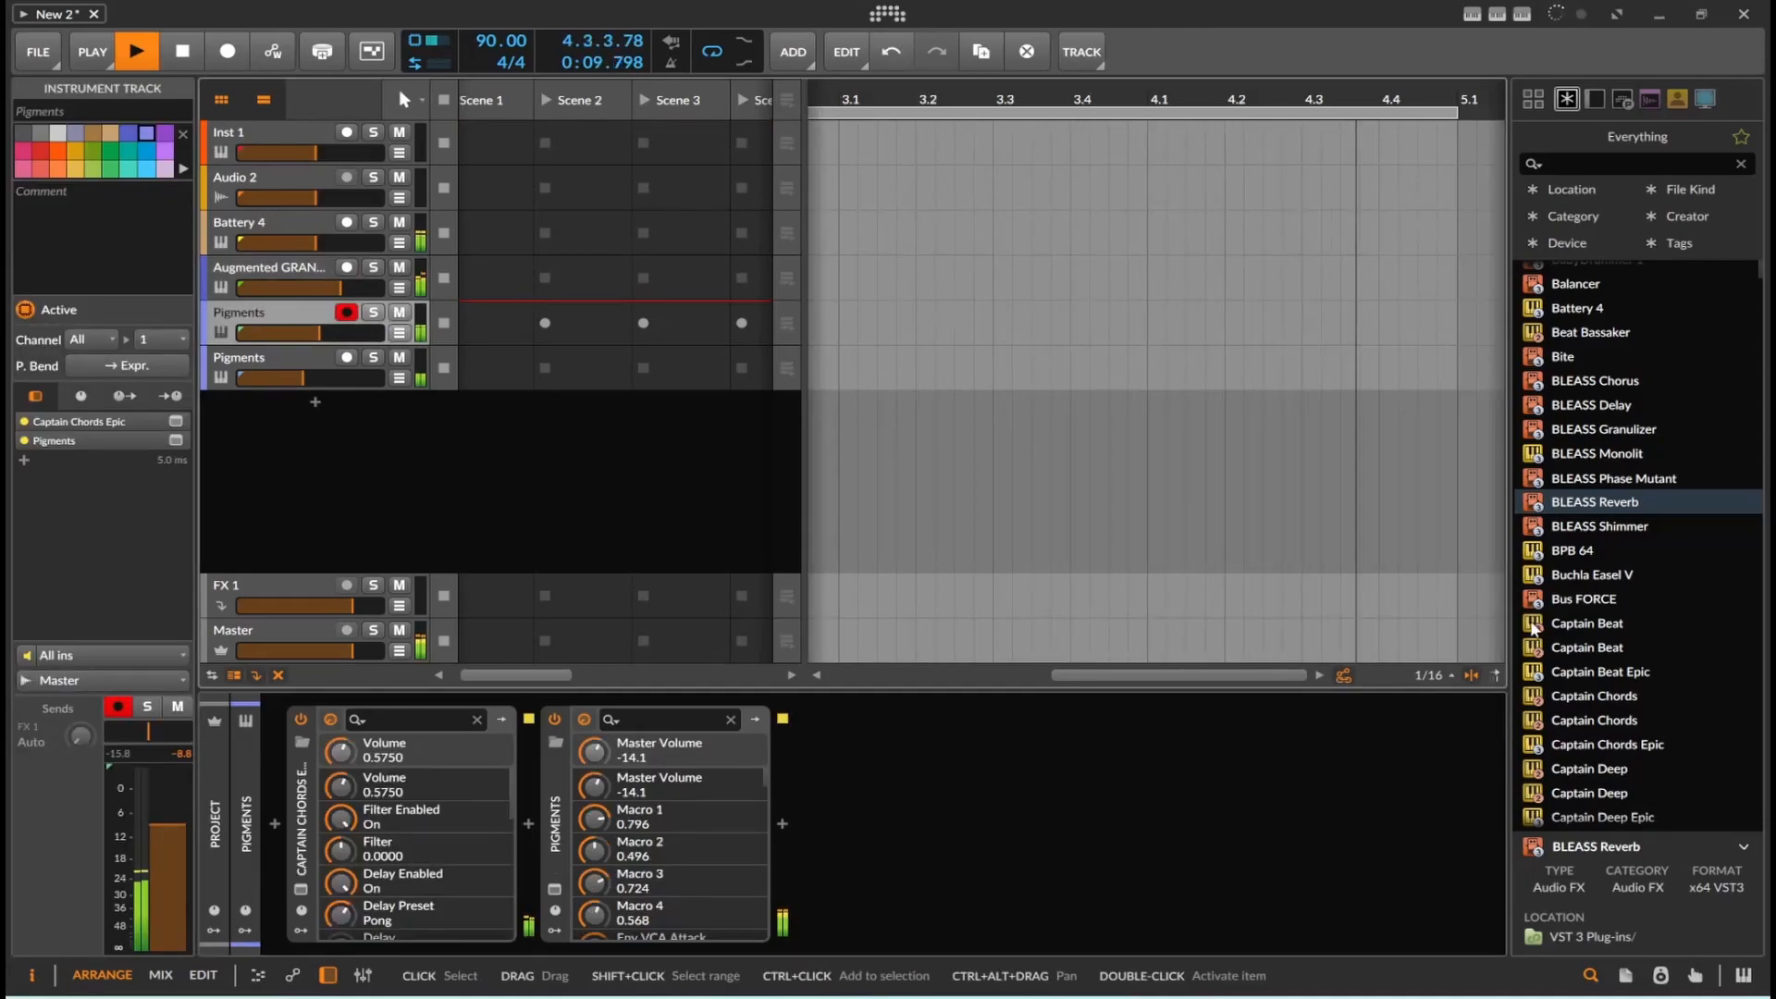
click(285, 272)
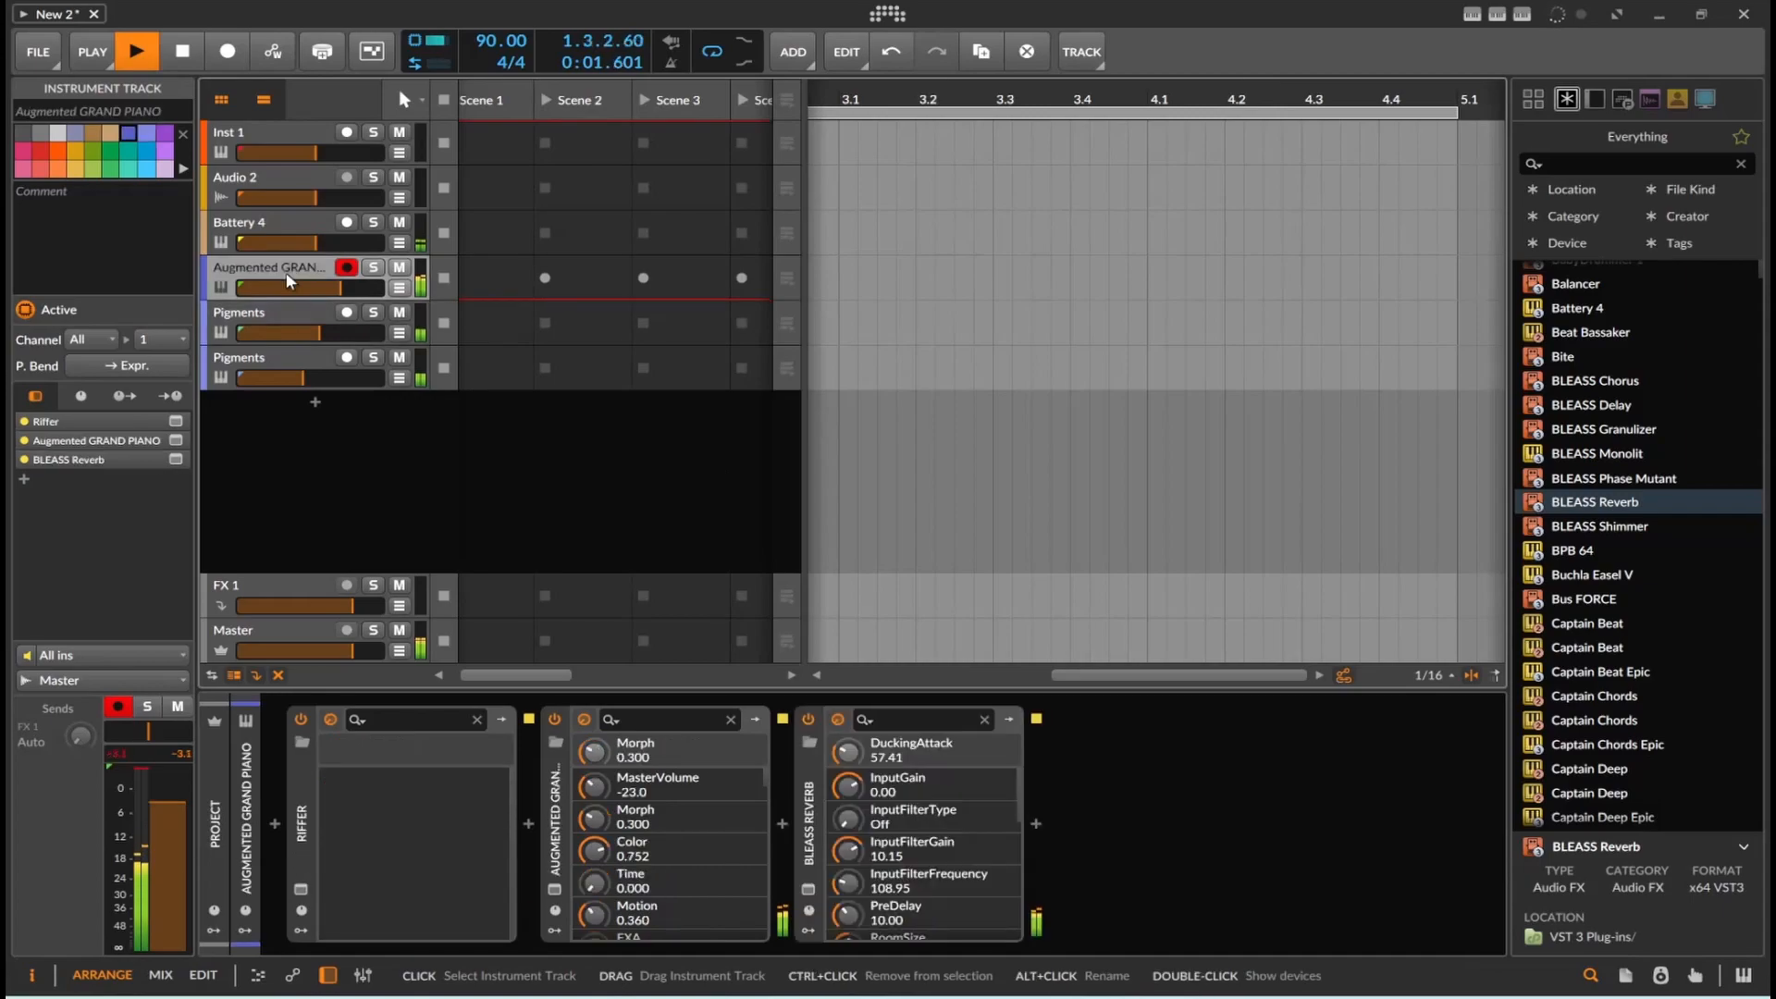
Step: Set BLEASS Reverb's dry/wet mix to 38%, HF damping to about 4684 Hz and length to 11.0 s
click(818, 888)
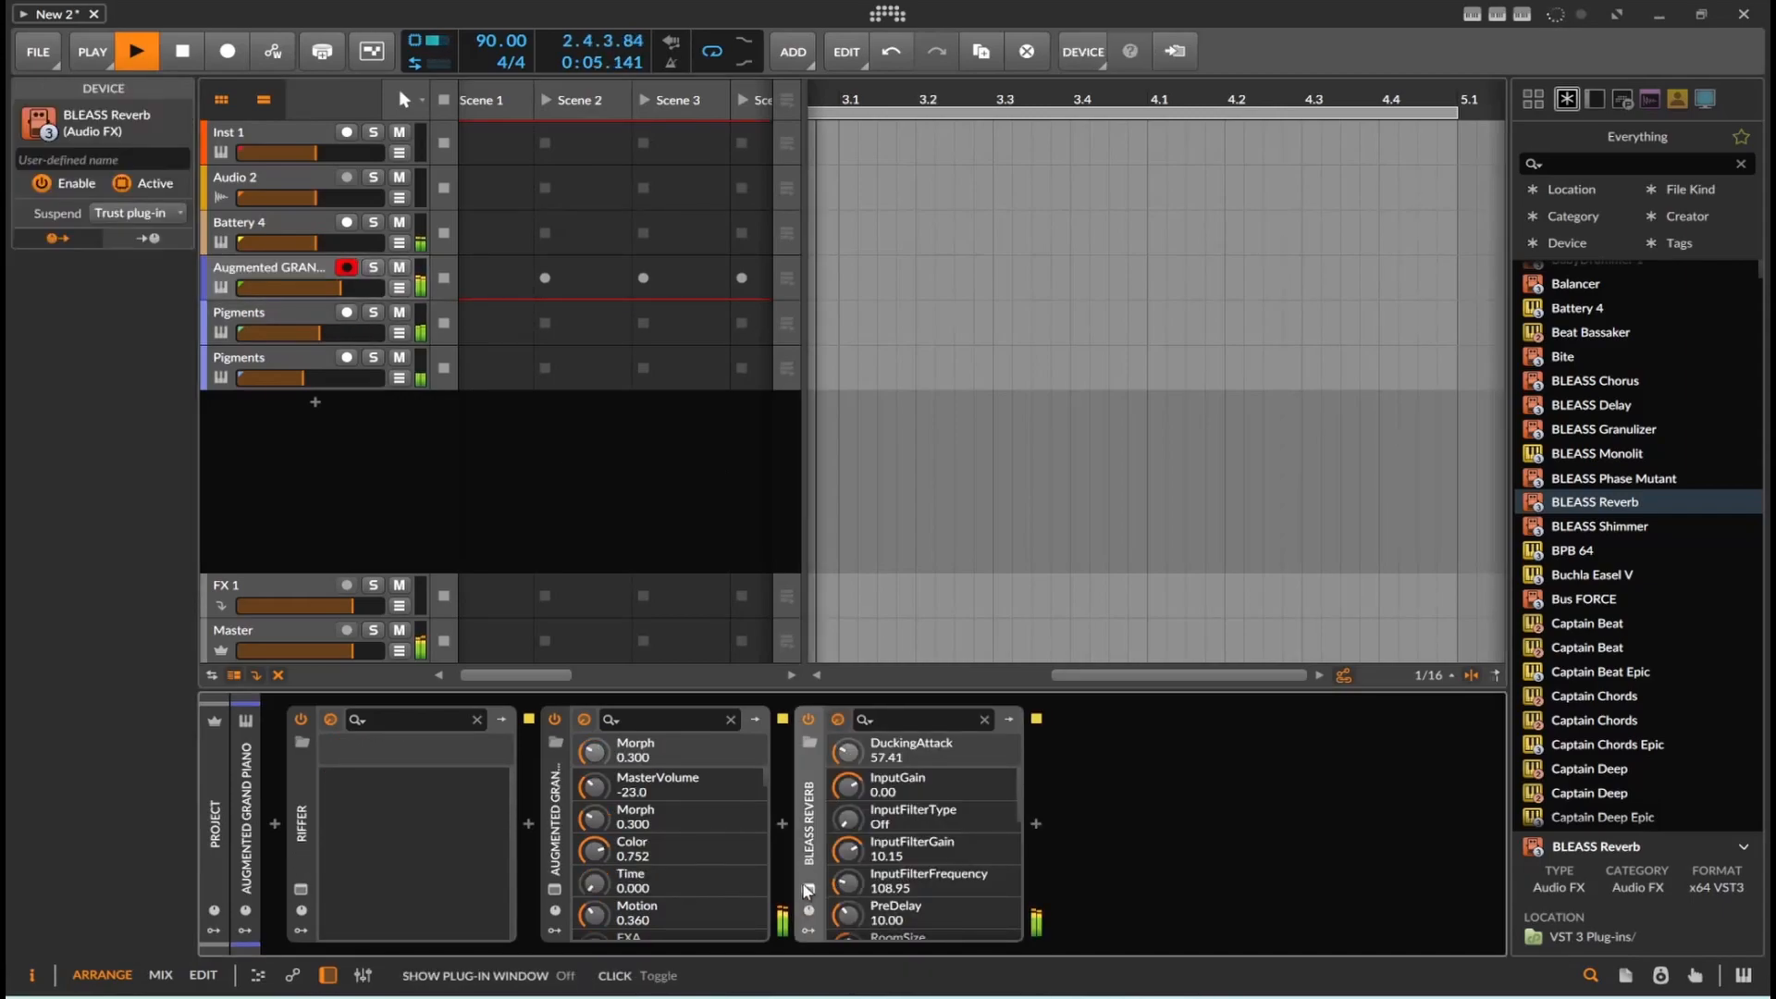
drag(1173, 514, 1184, 579)
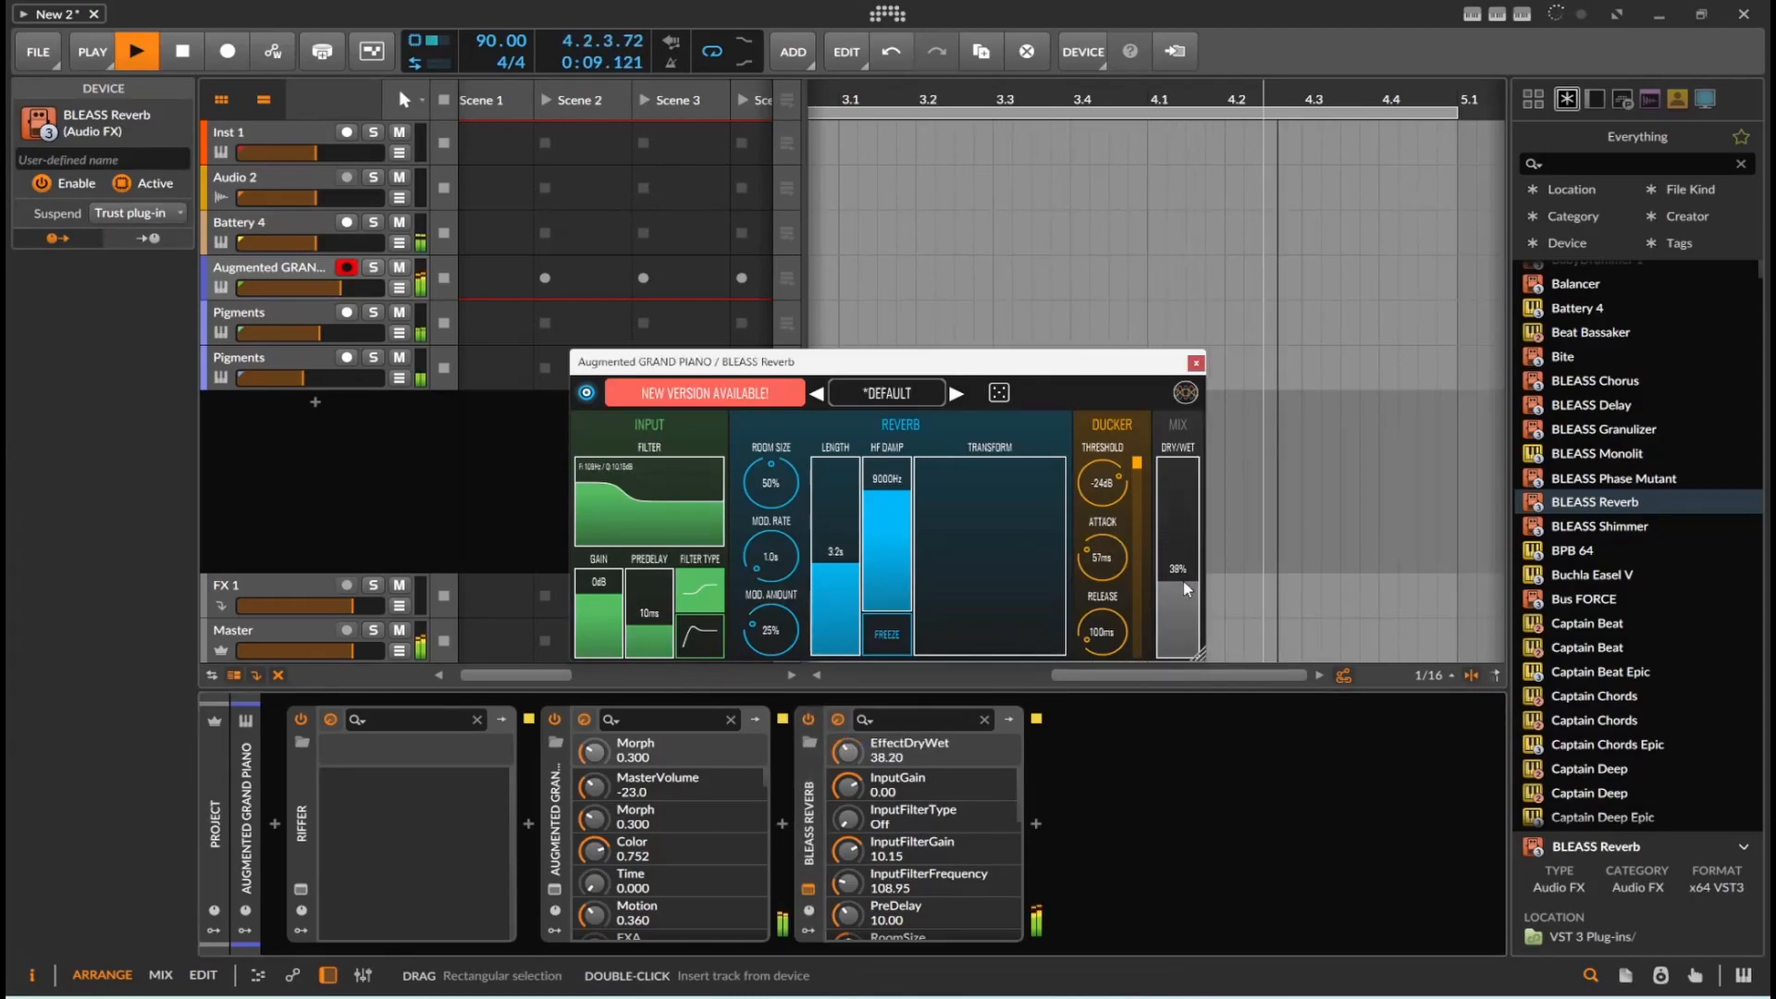
drag(999, 515, 1025, 618)
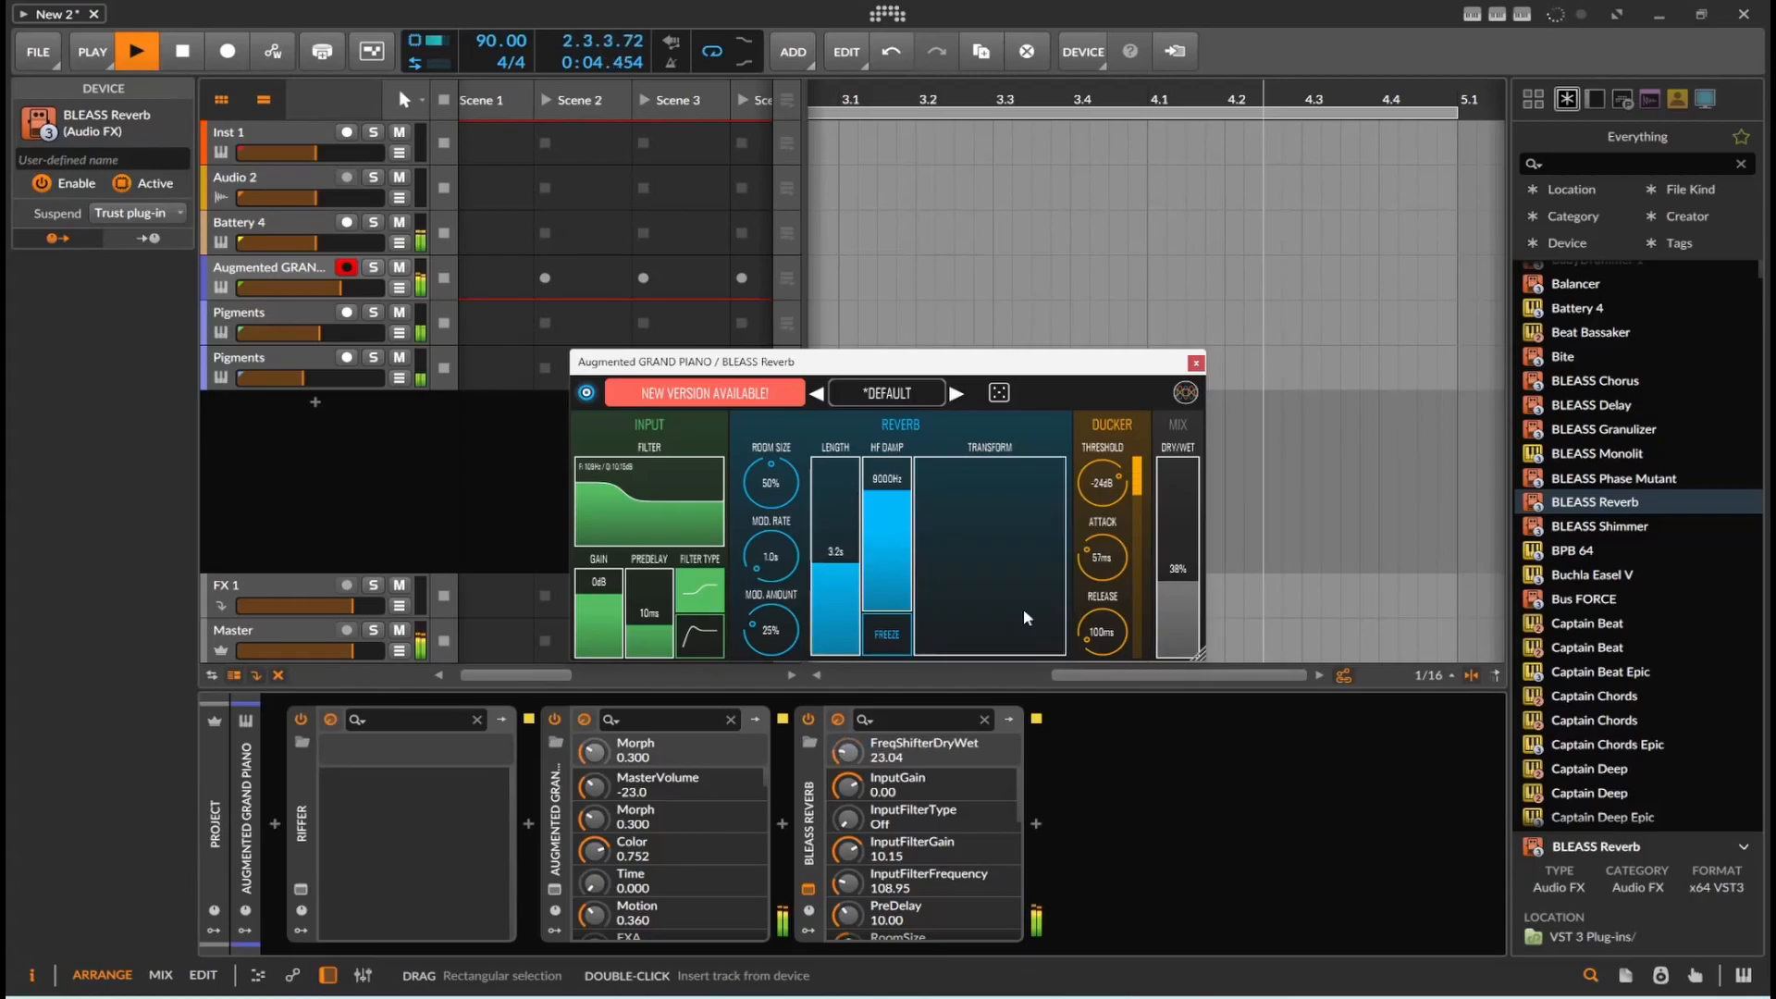
drag(891, 560, 886, 542)
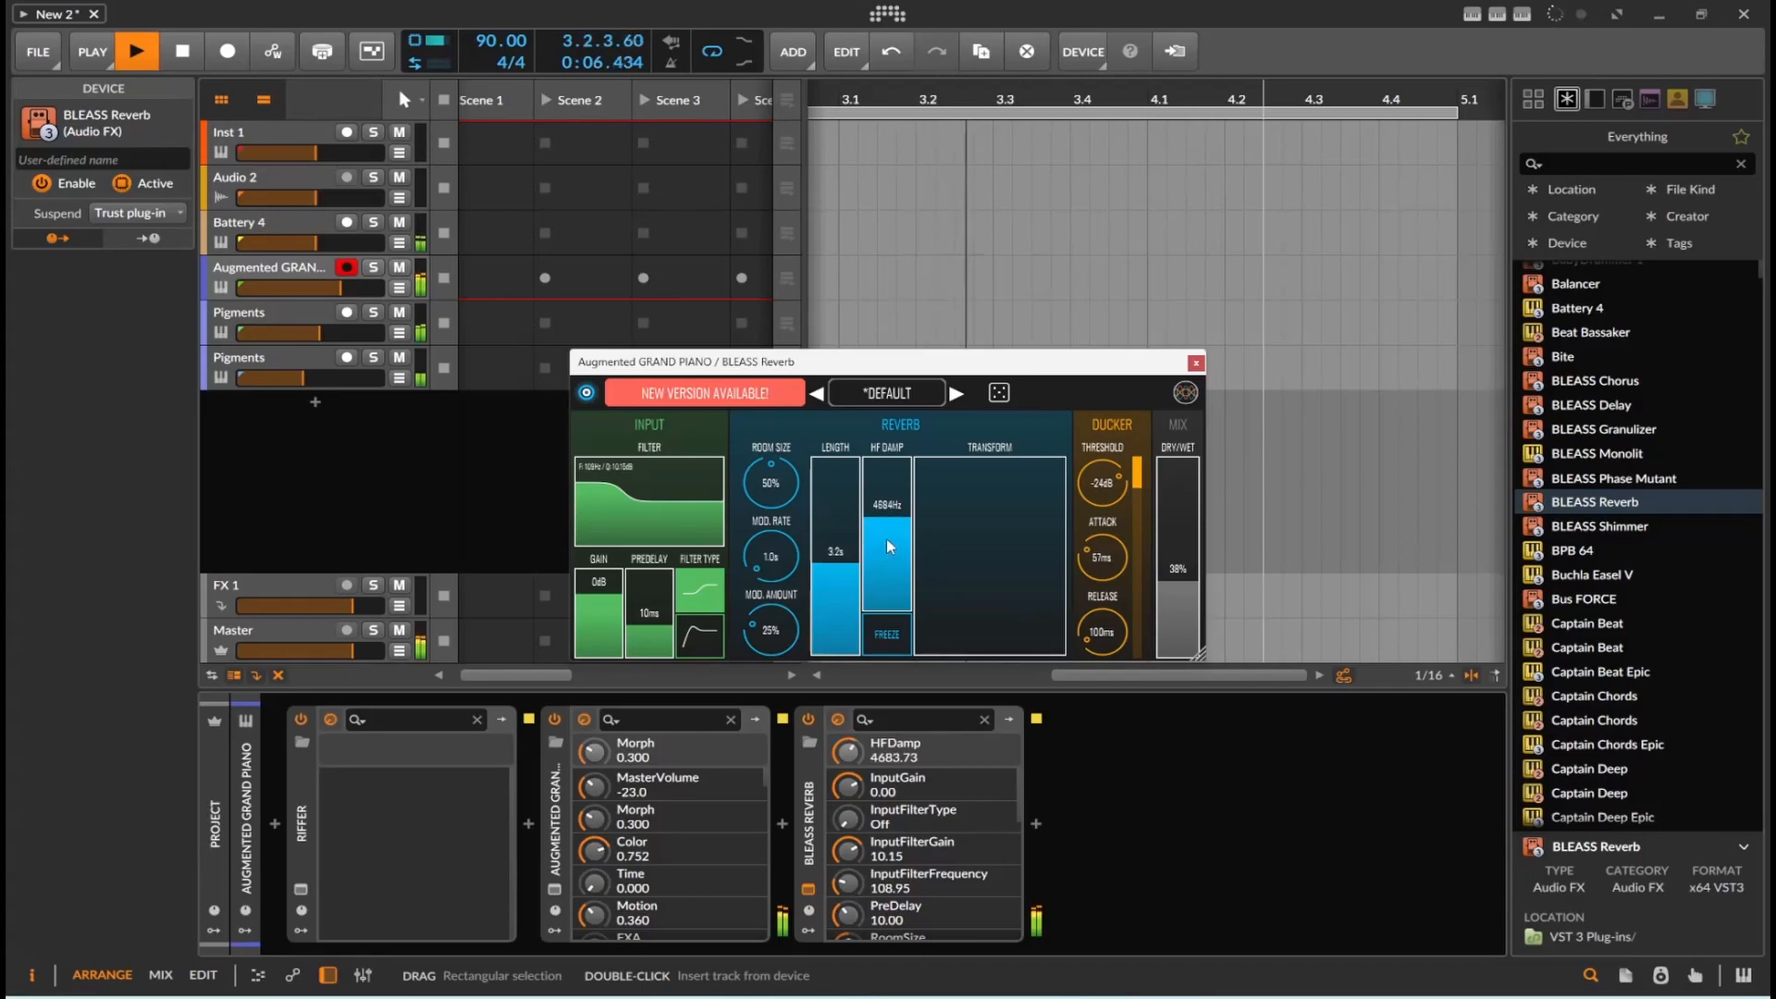
drag(837, 601, 845, 536)
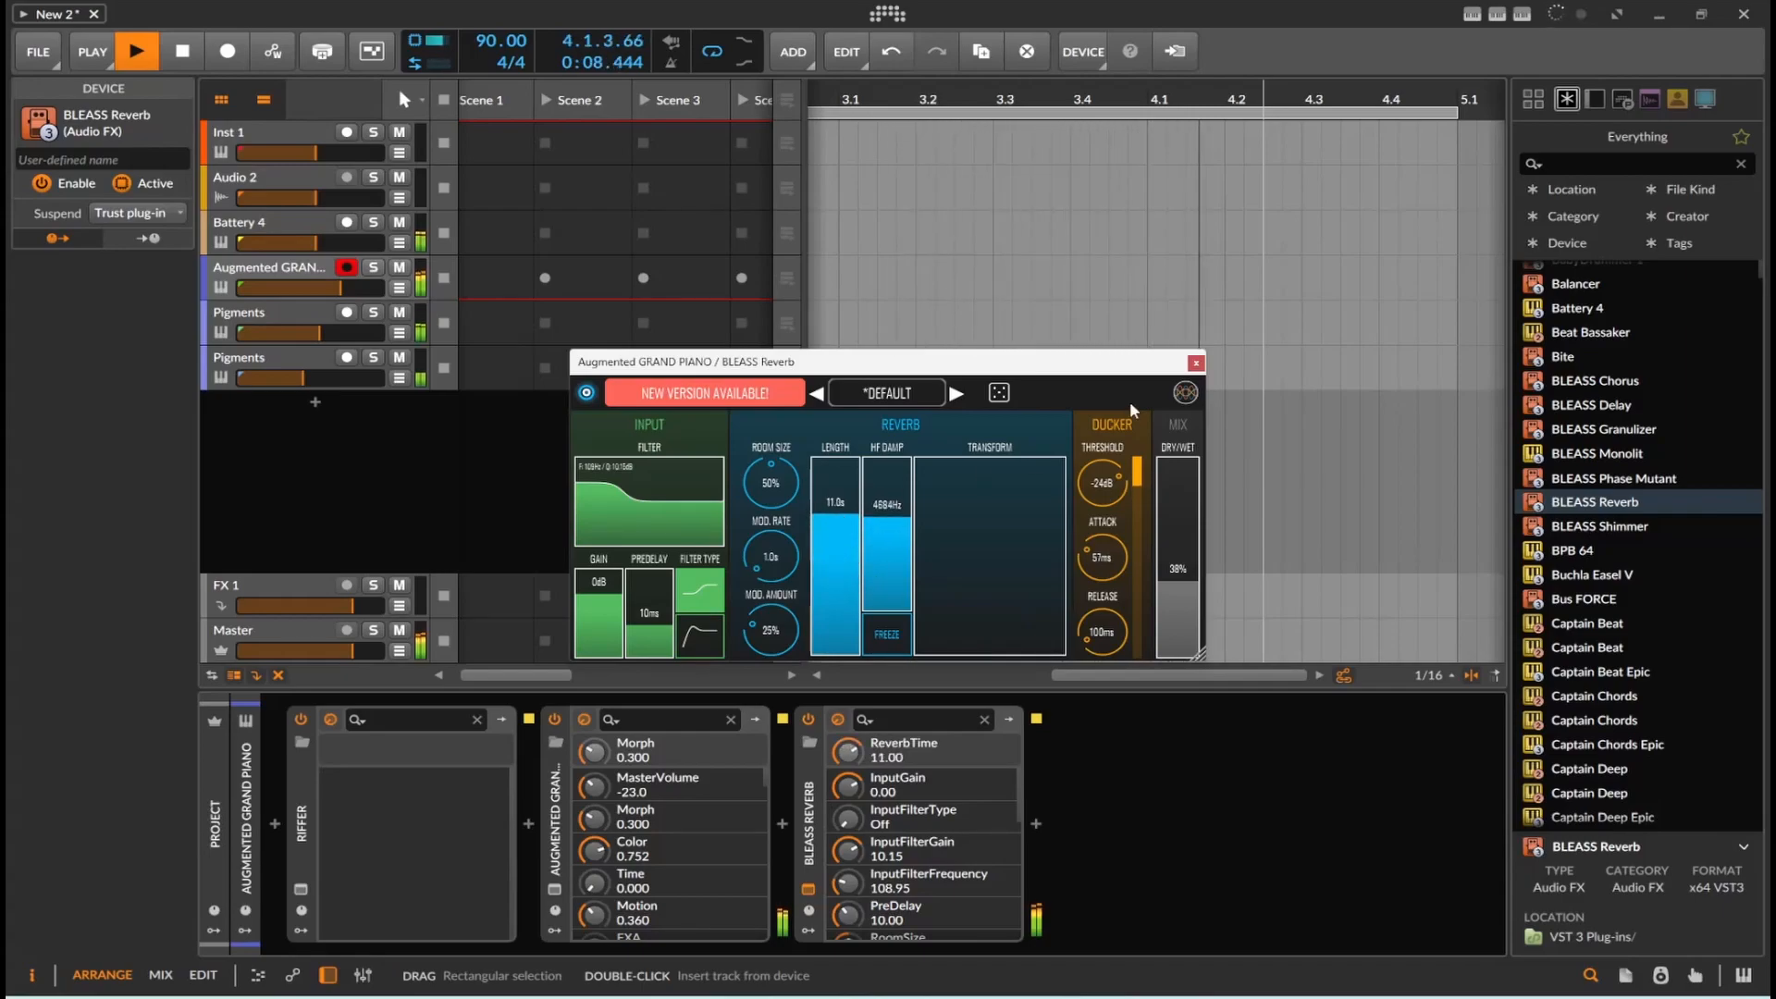
click(1197, 362)
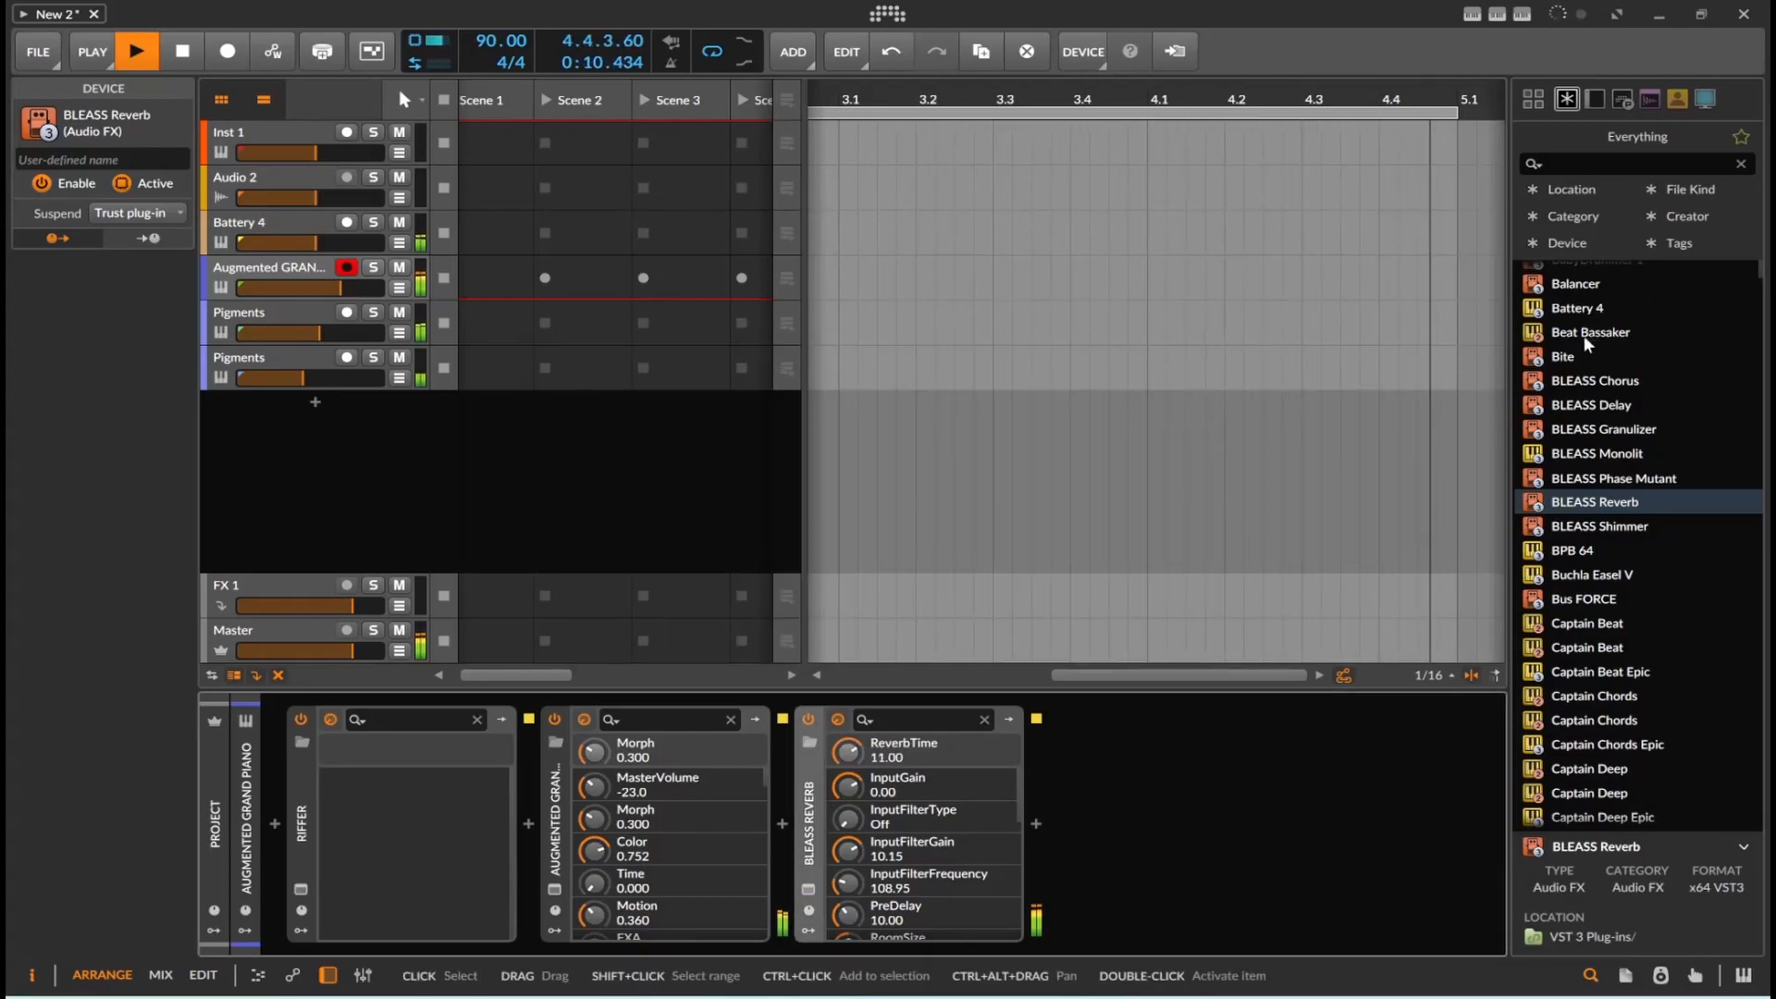
Step: Insert Bite before BLEASS Reverb, setting its jitter to 35.5% and saturation to 7.60 dB and raising its crunch
drag(1563, 357, 785, 803)
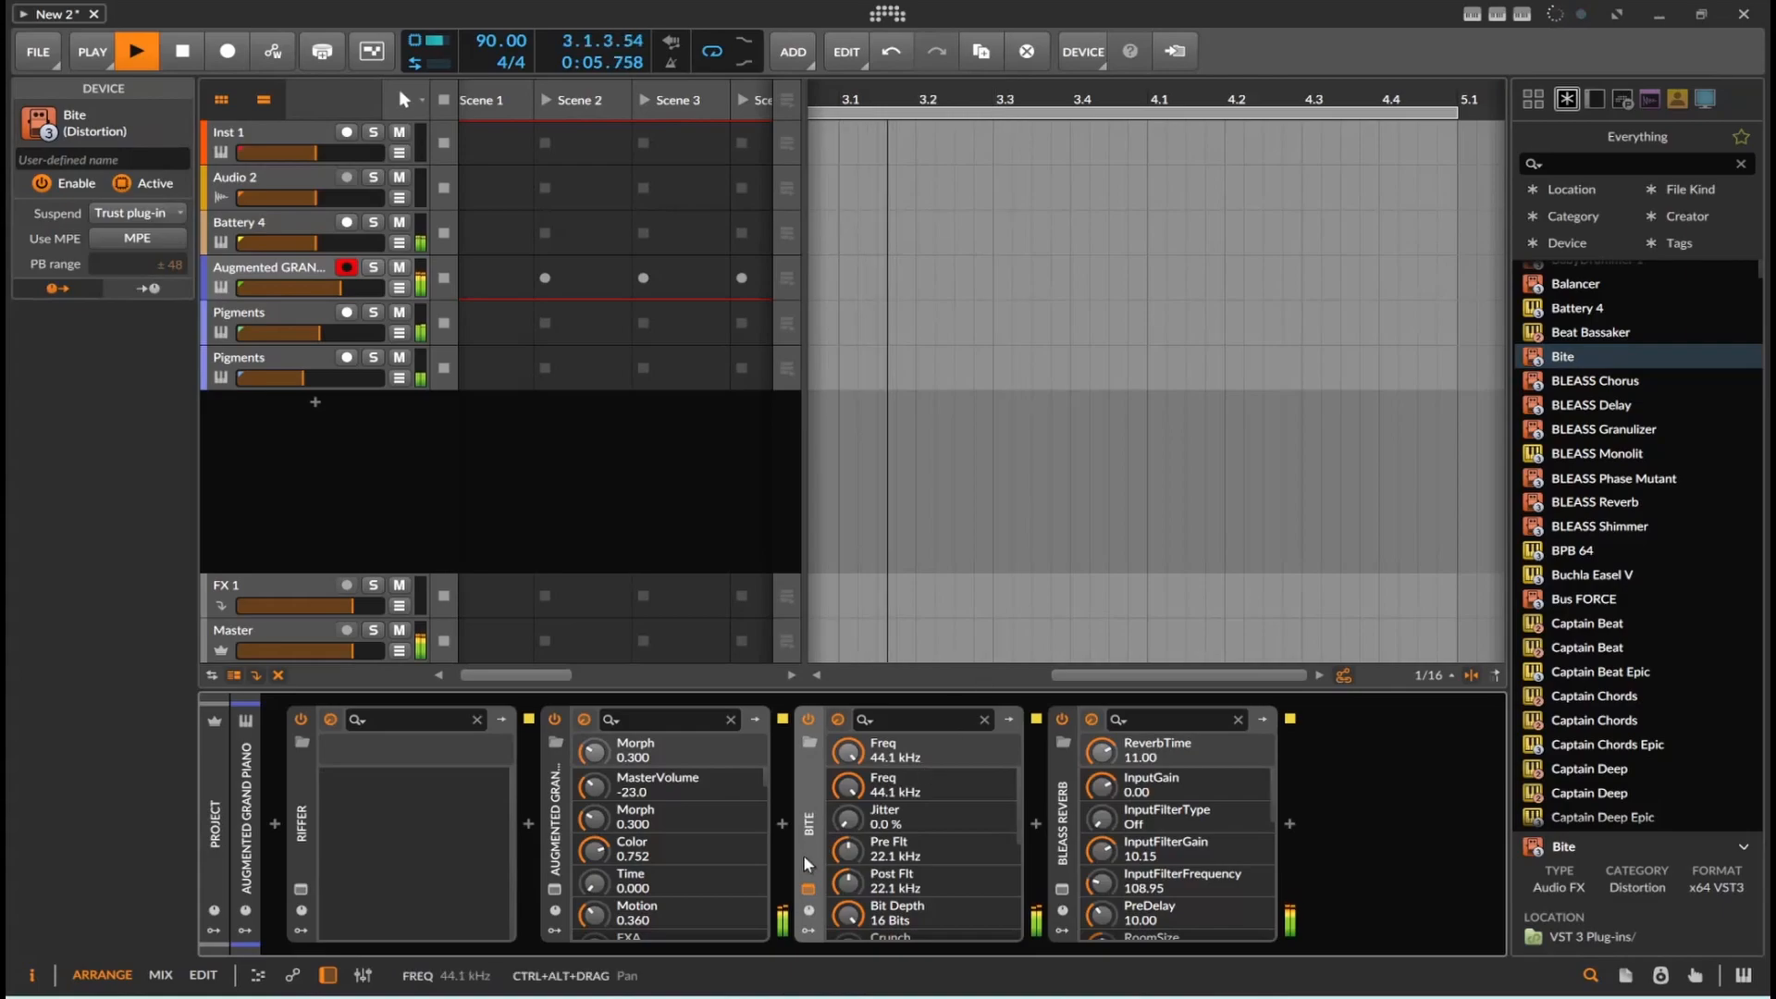
click(810, 887)
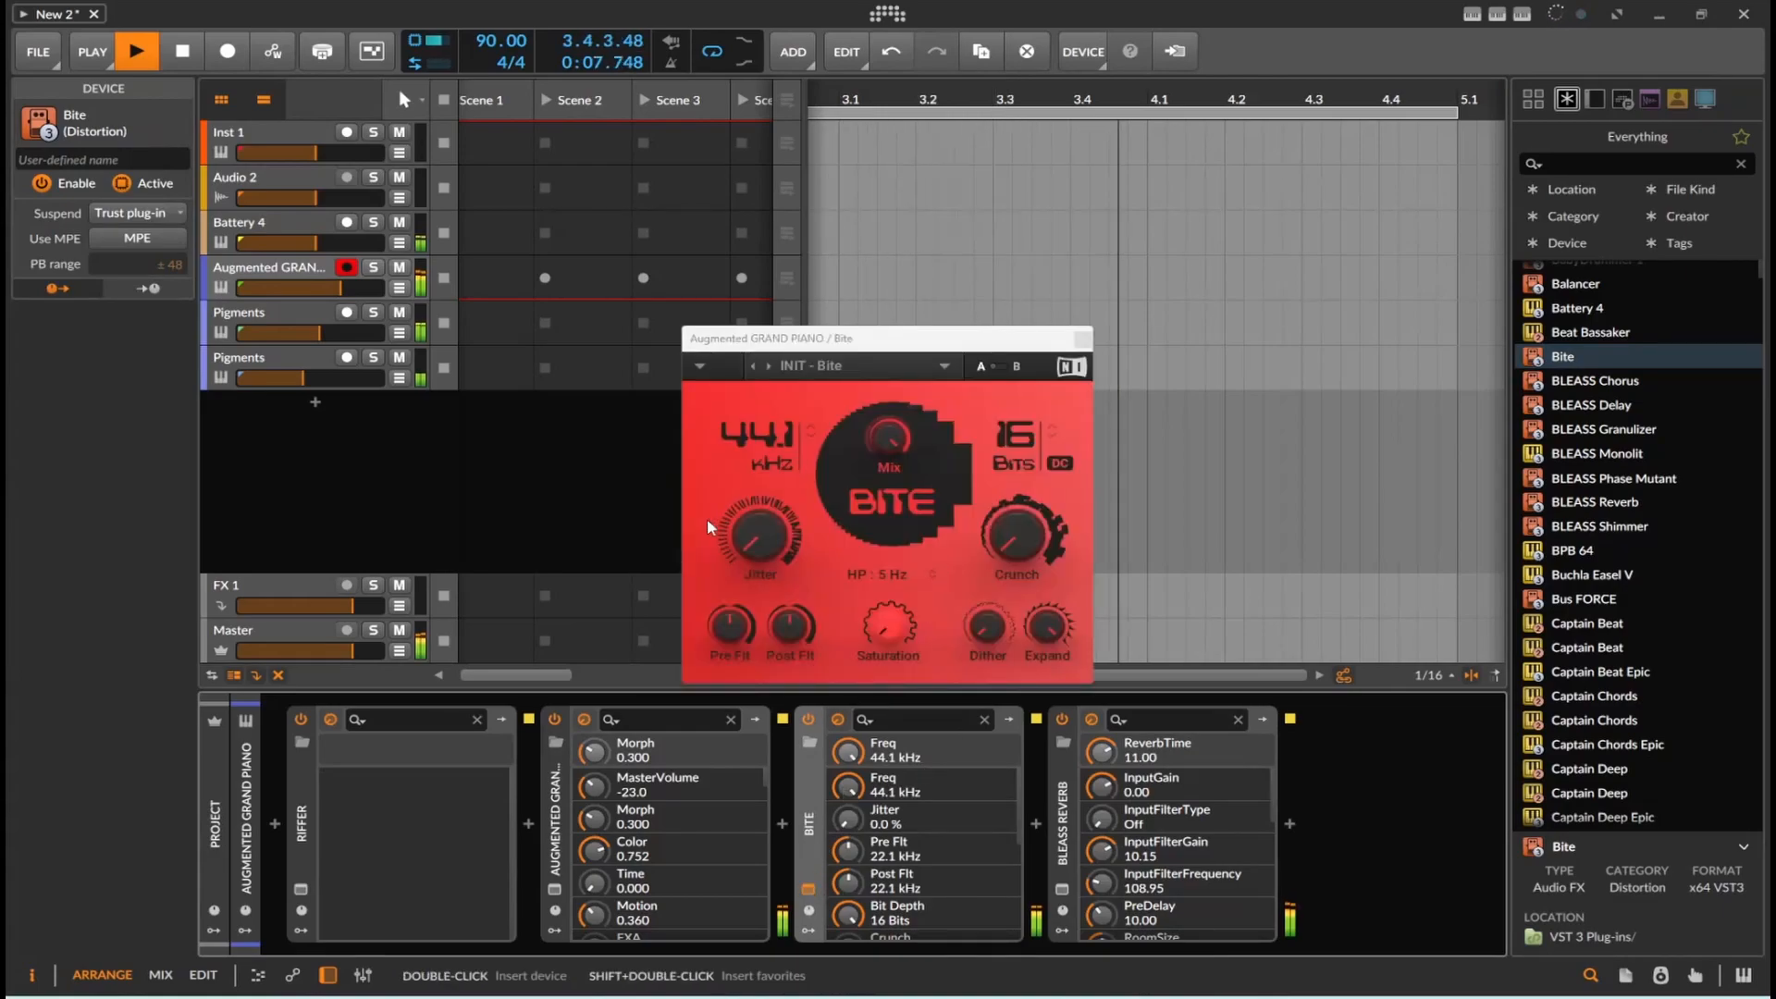
drag(757, 537, 756, 490)
drag(1021, 533, 1021, 518)
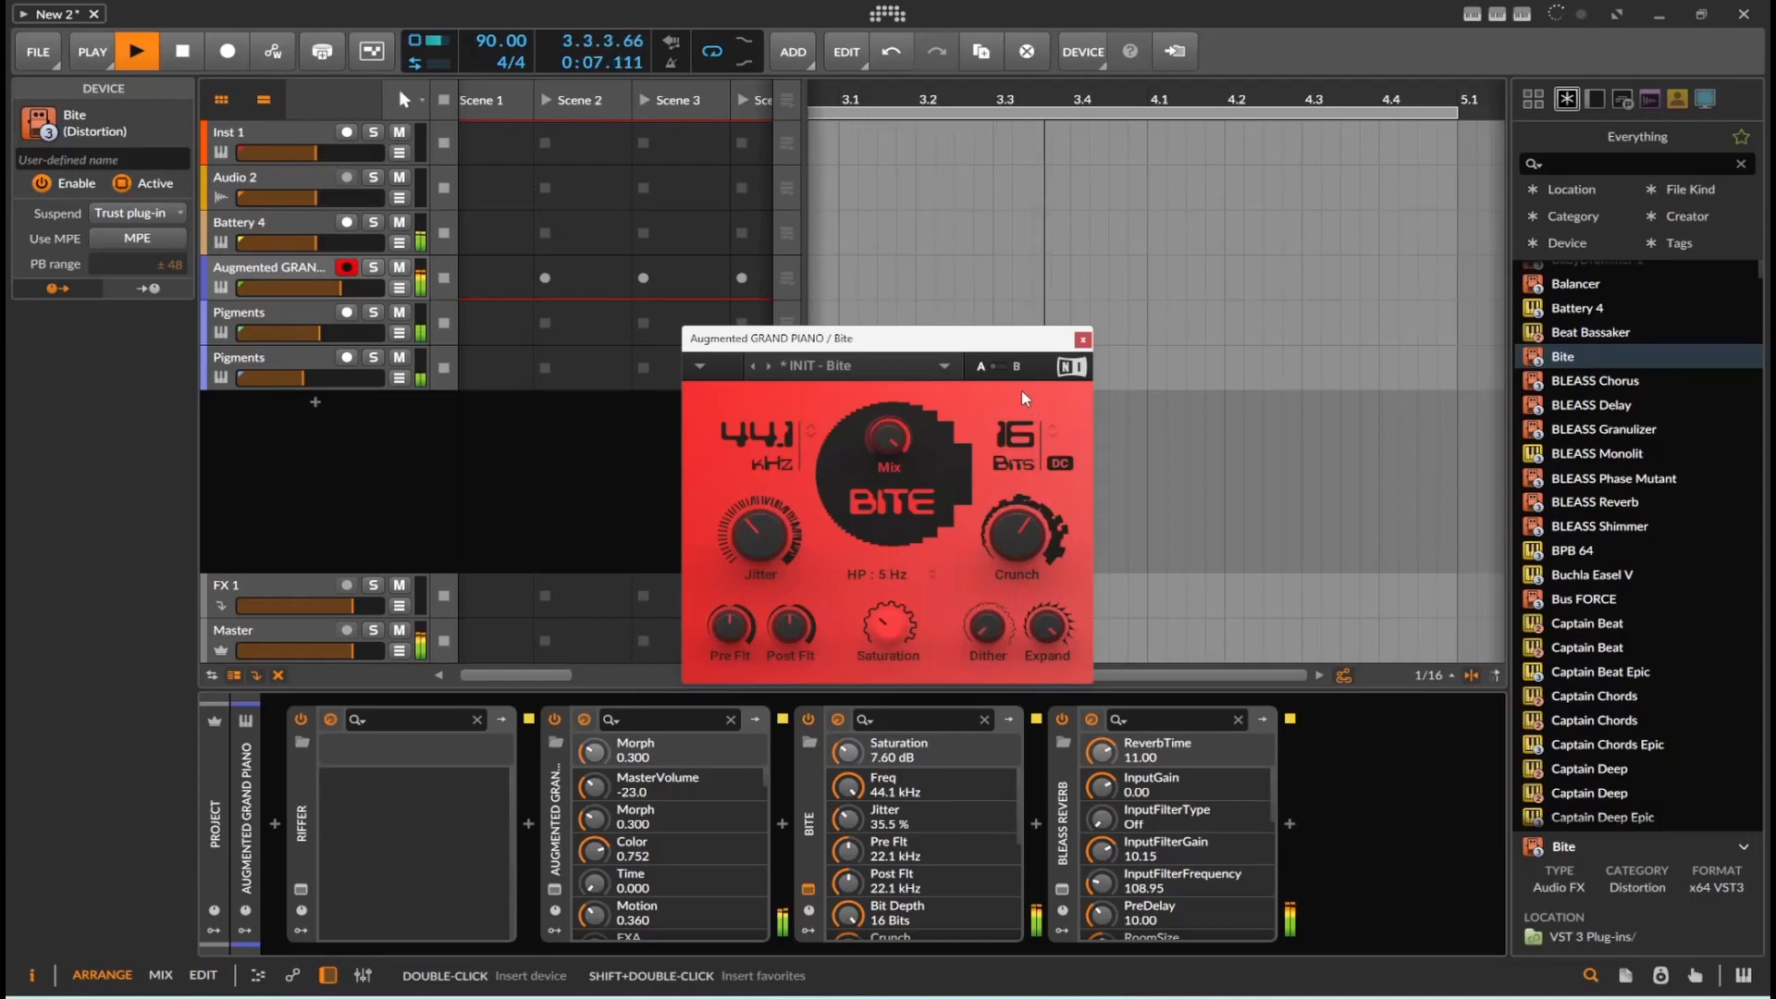
click(1081, 340)
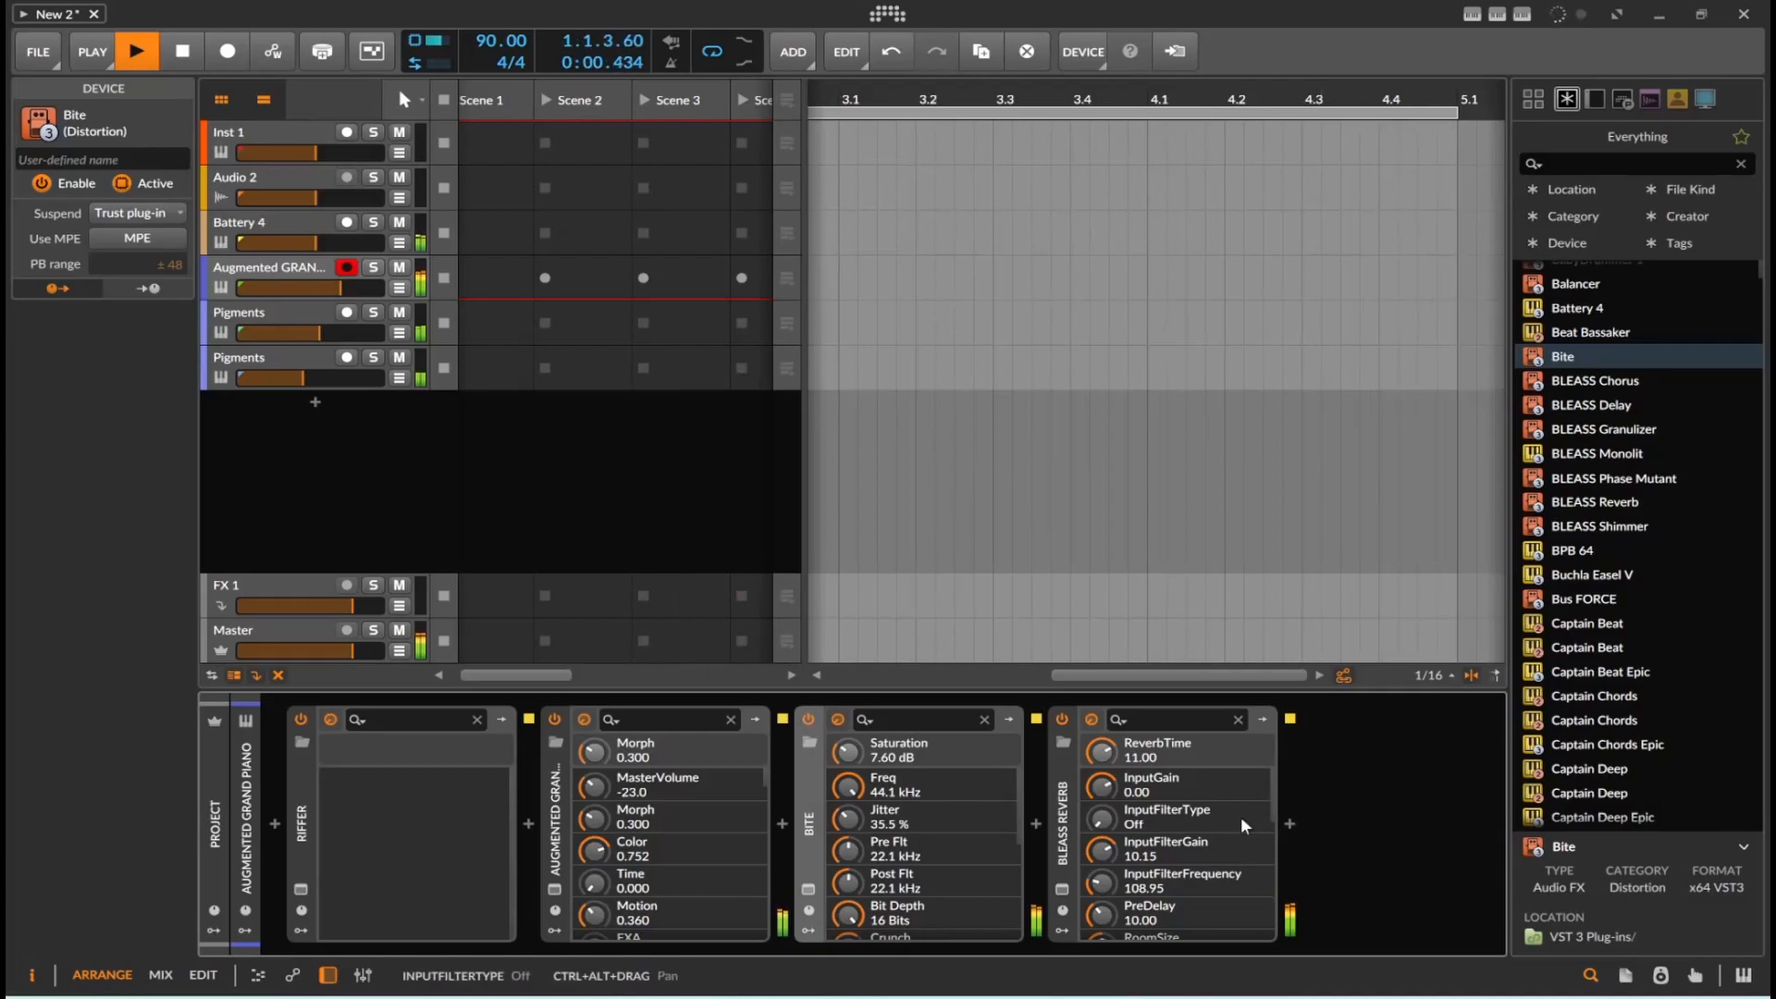
Step: Raise the upper Pigments track, lower Augmented GRAND PIANO slightly, and set BLEASS Reverb's dry/wet mix to about 84%
drag(311, 331, 330, 288)
click(347, 267)
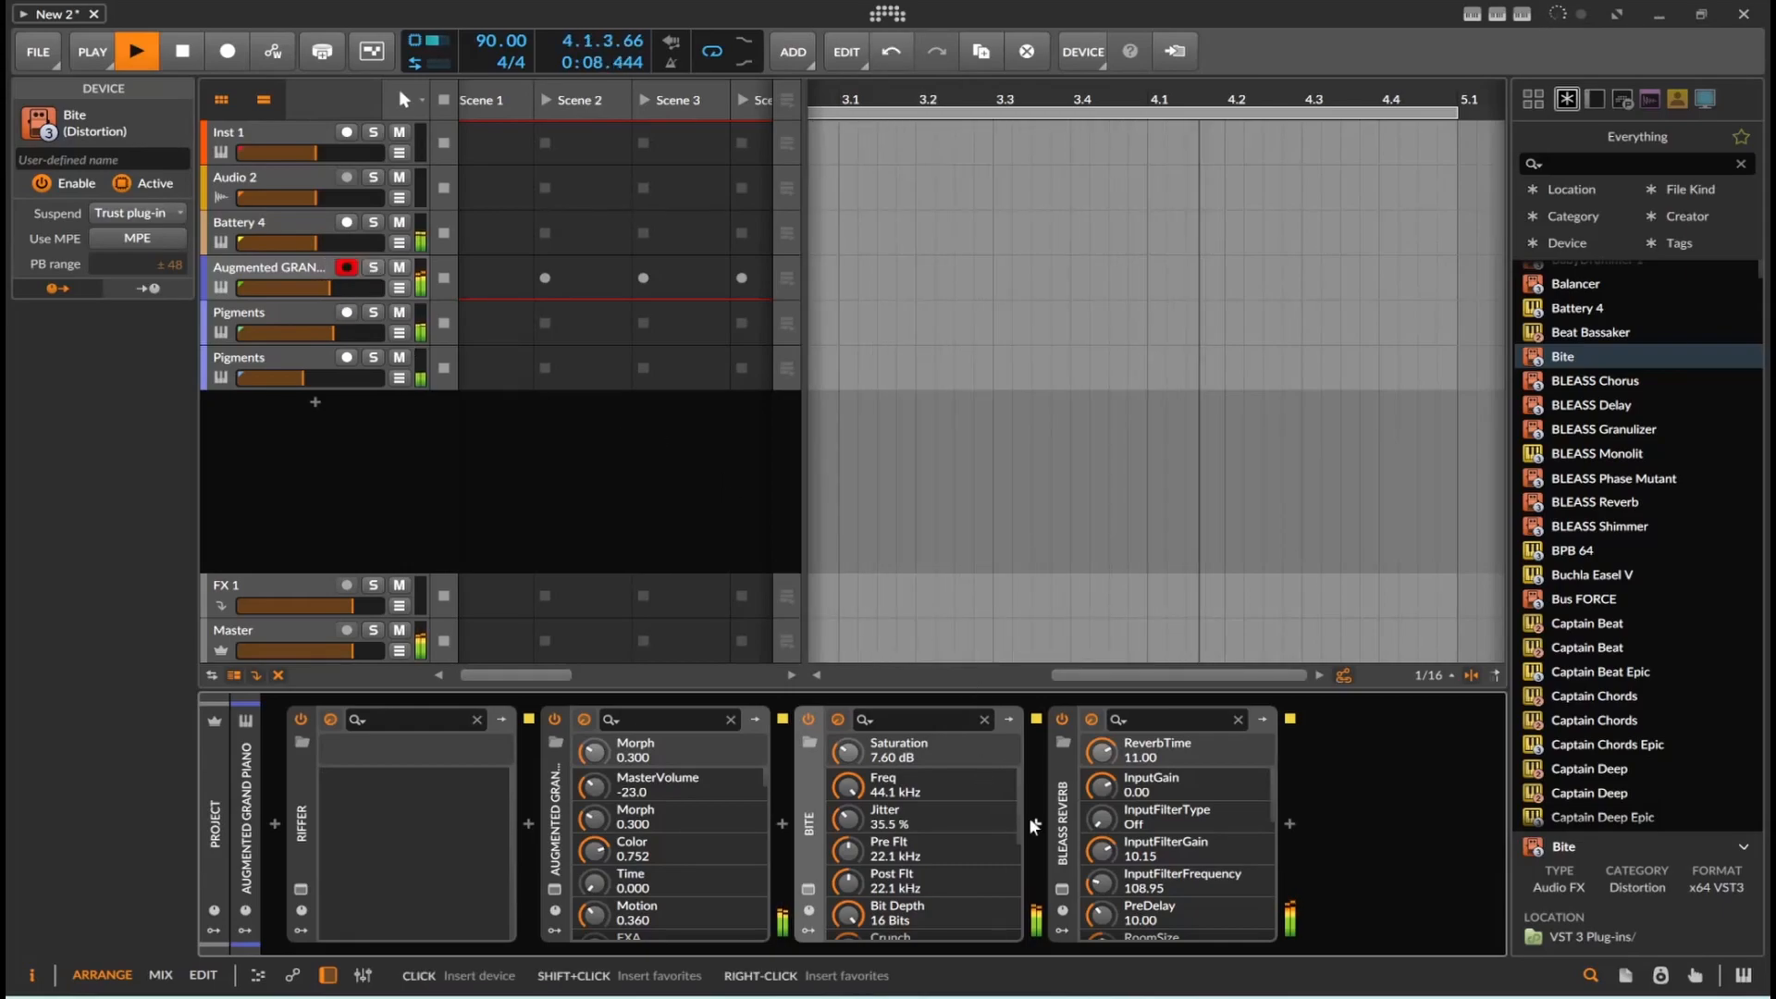
click(1063, 892)
drag(1170, 561, 1170, 518)
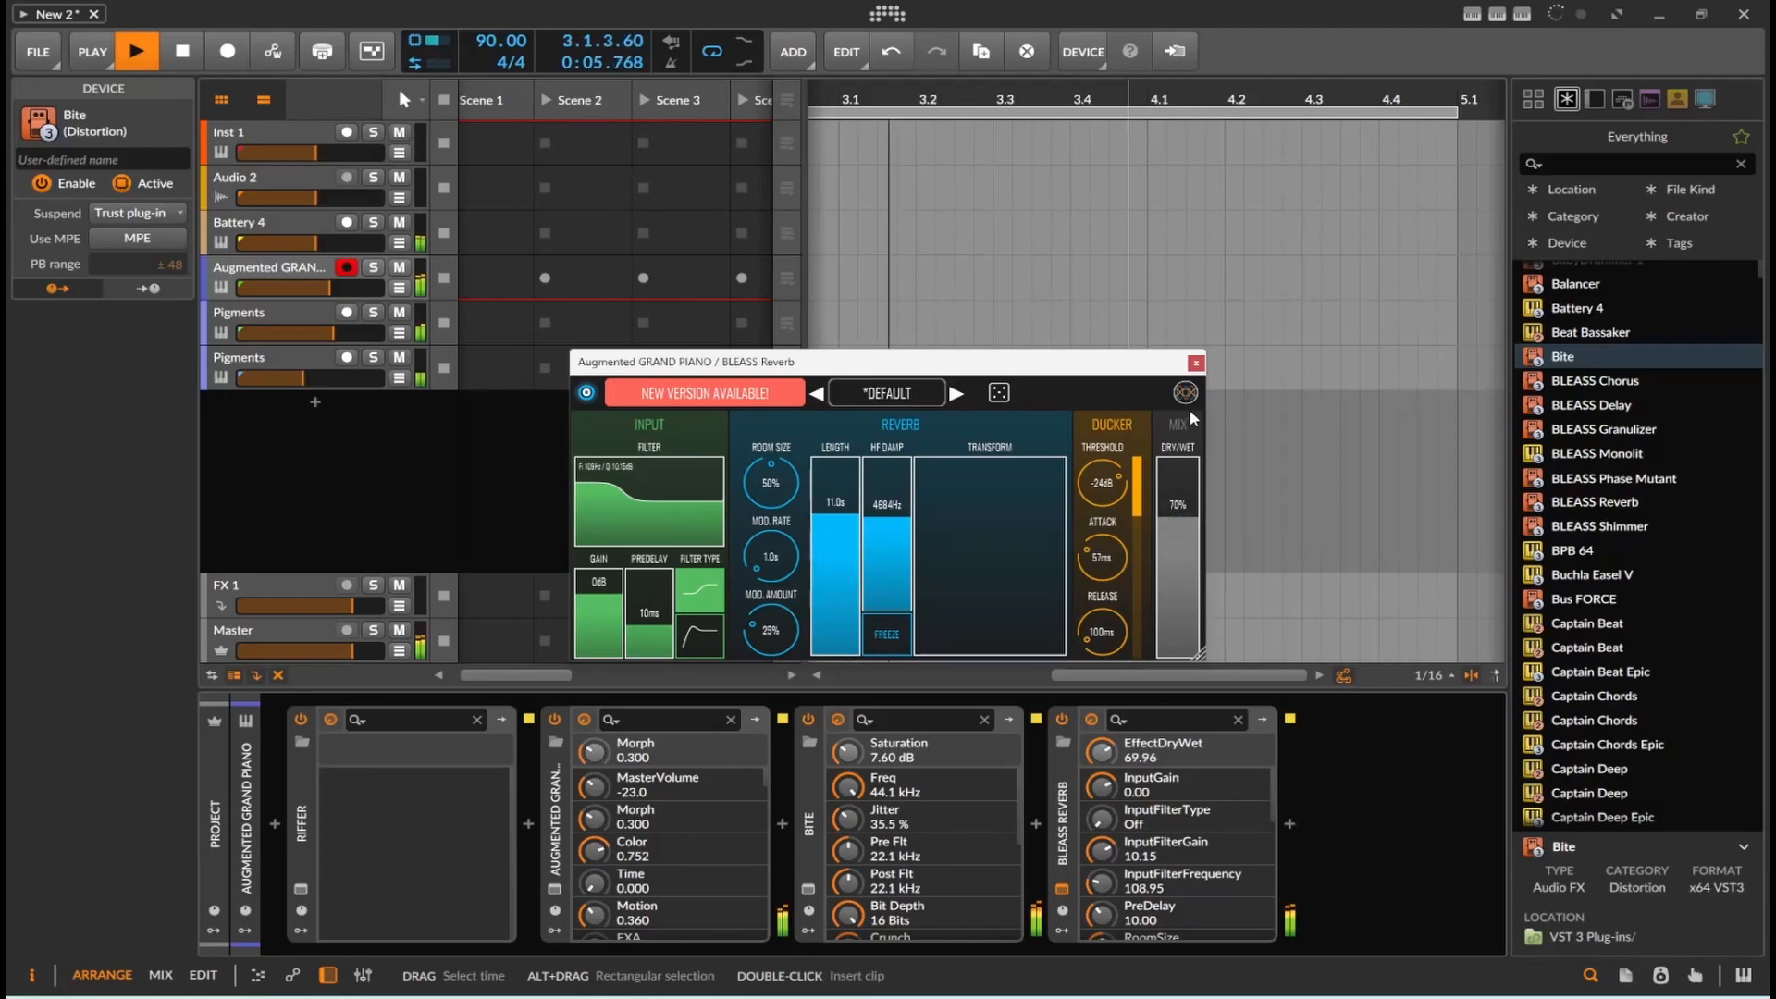
click(1197, 362)
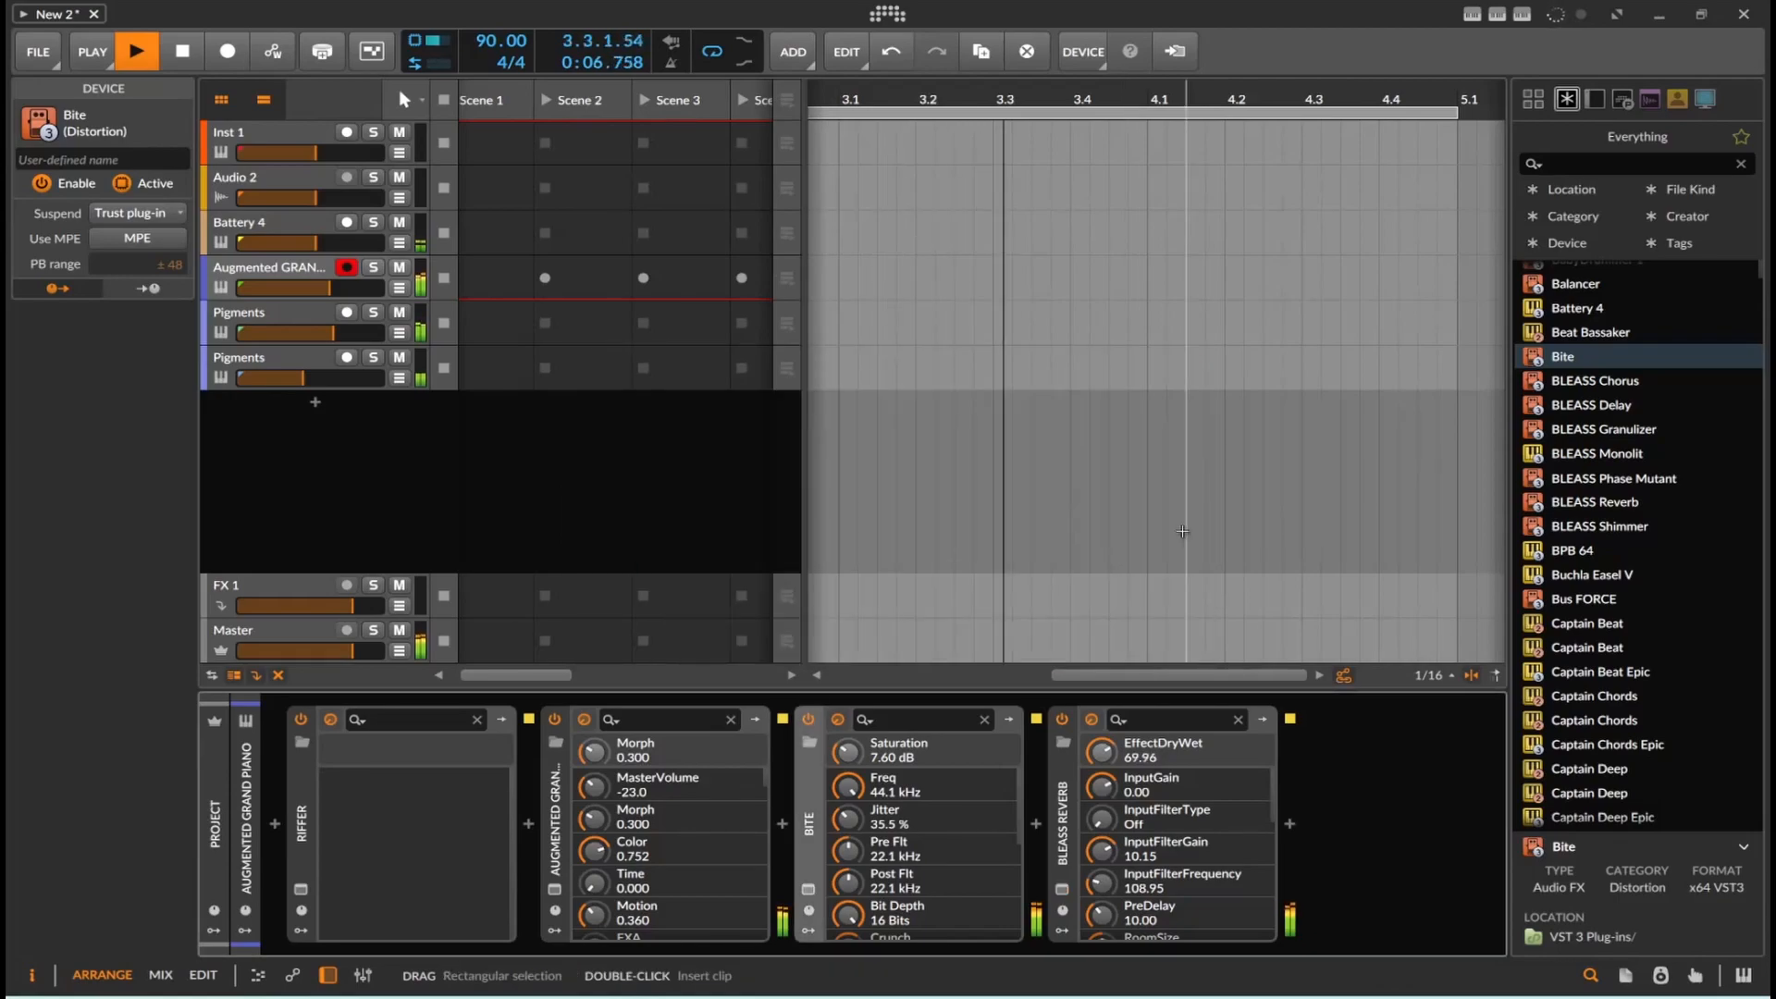
click(1062, 890)
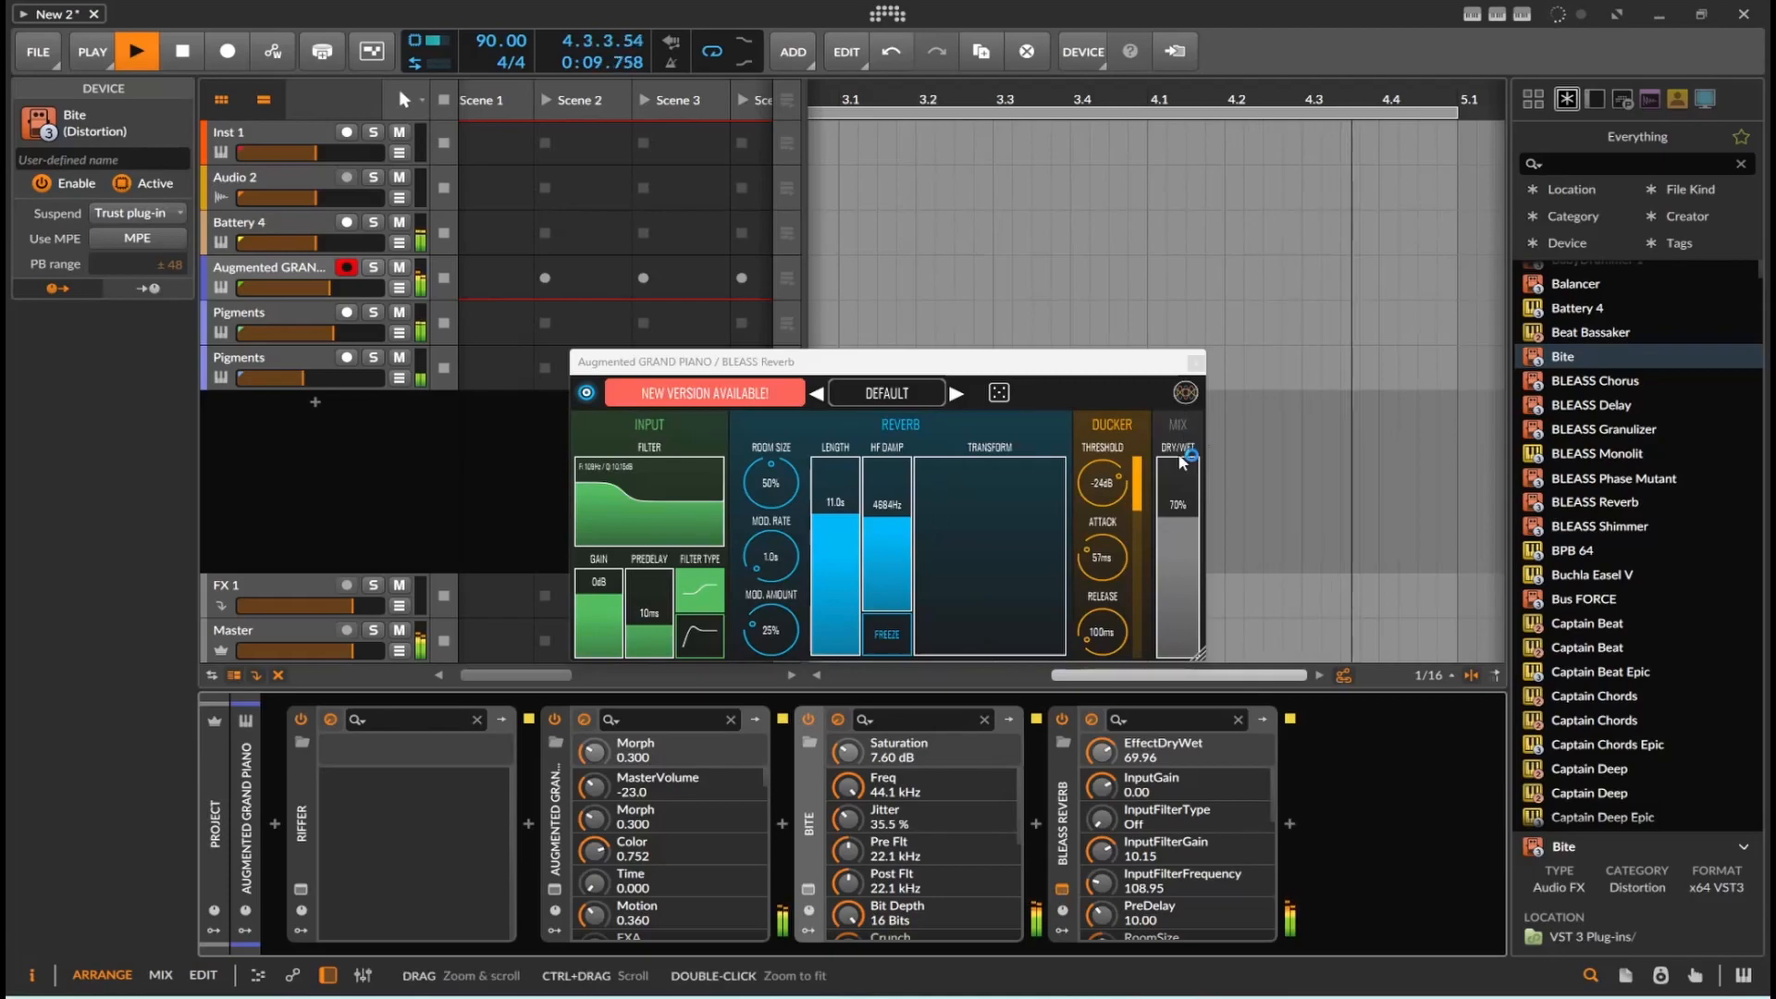
click(1181, 488)
click(1197, 362)
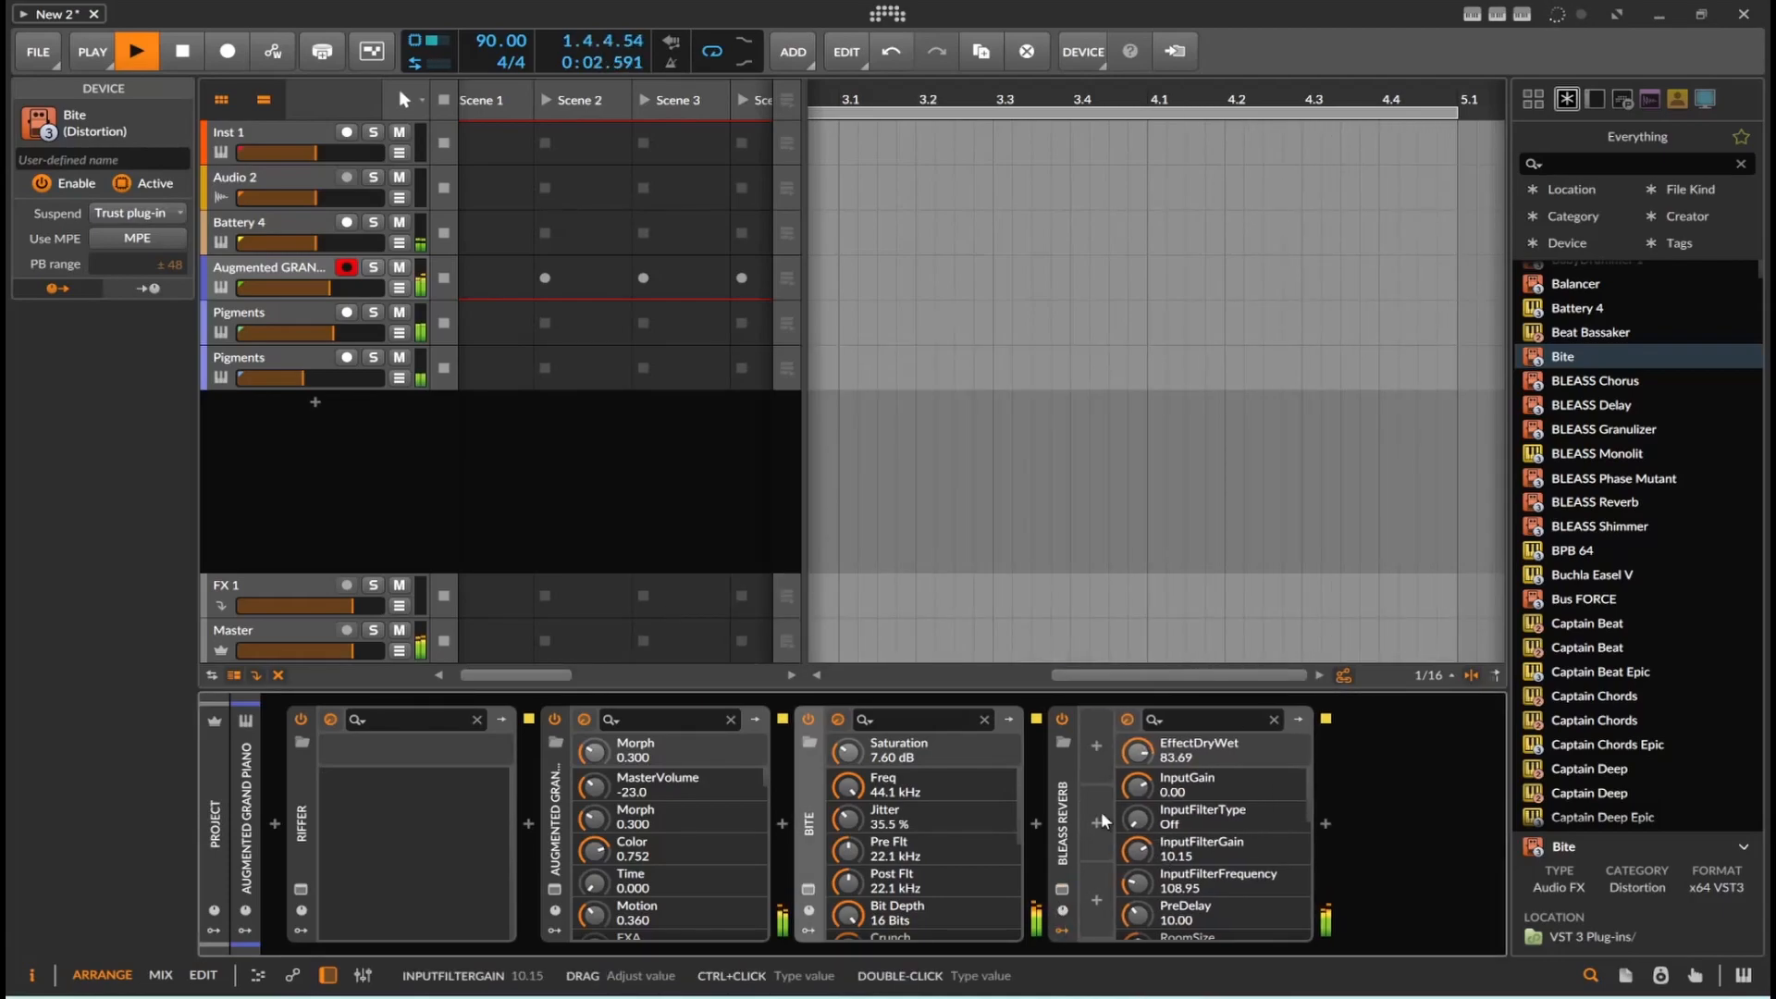
Step: Add a Curves modulator to BLEASS Reverb and map it to EffectDryWet with an amount of -0.29
click(1098, 750)
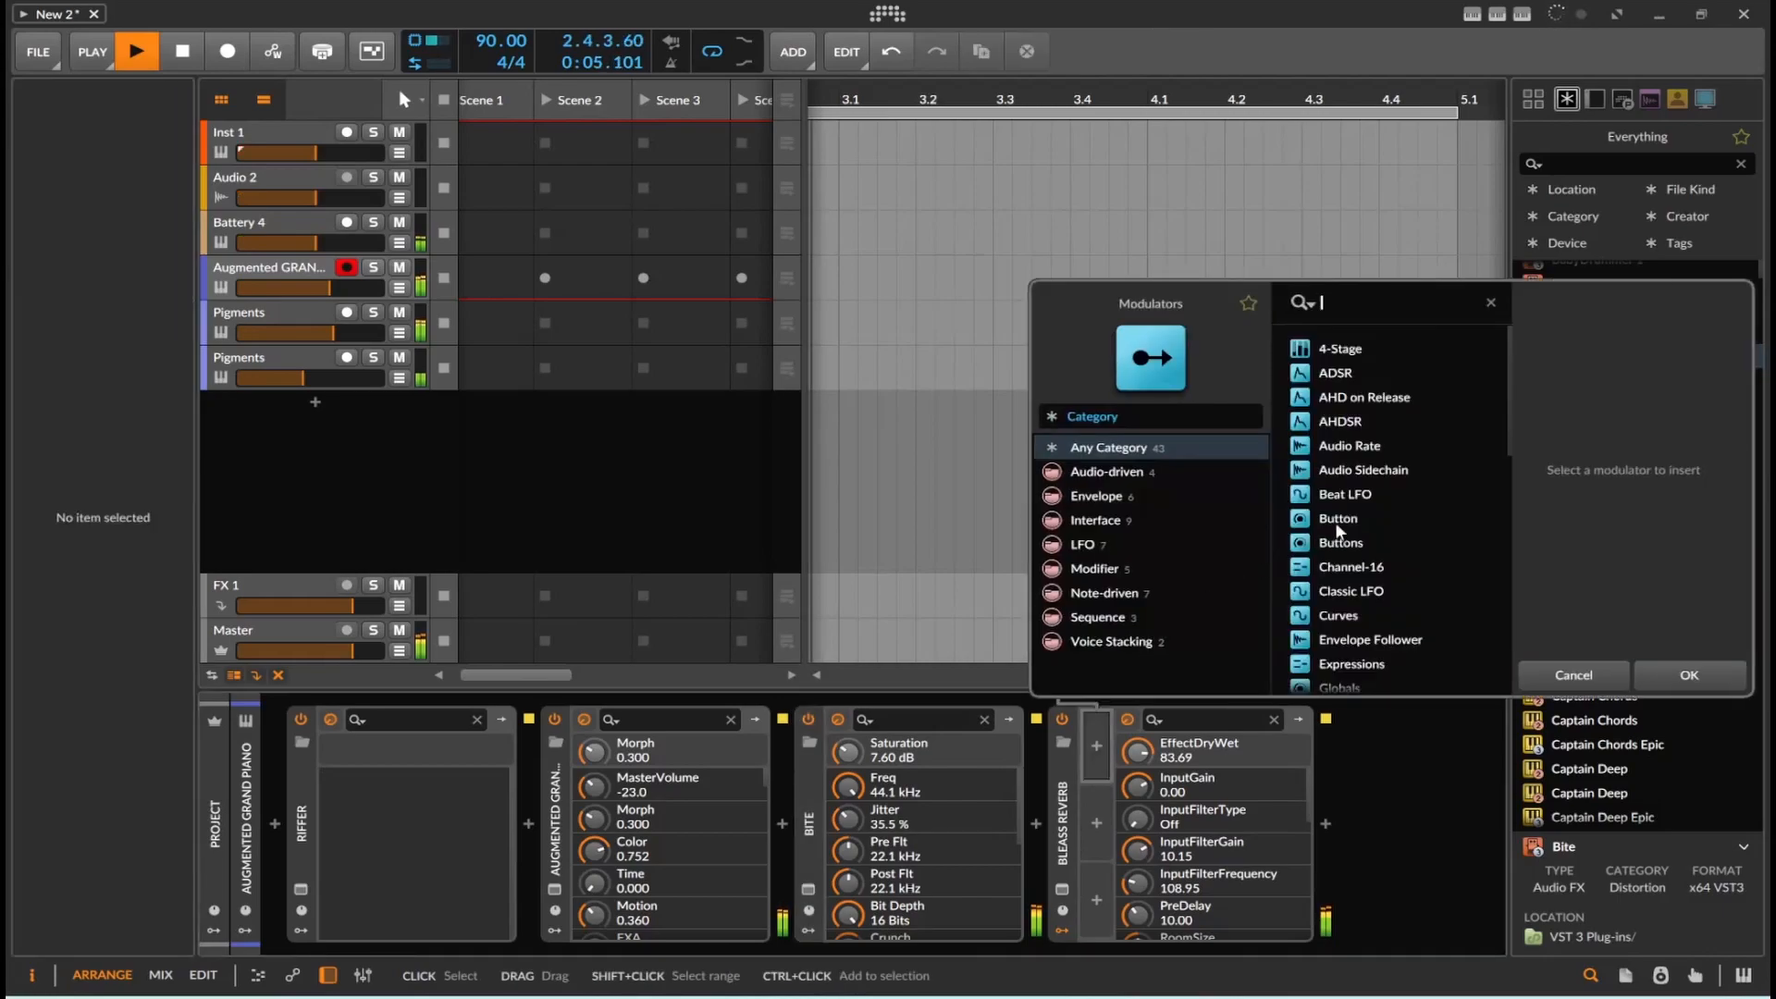
scroll(1386, 444, down, 3)
scroll(1385, 440, down, 6)
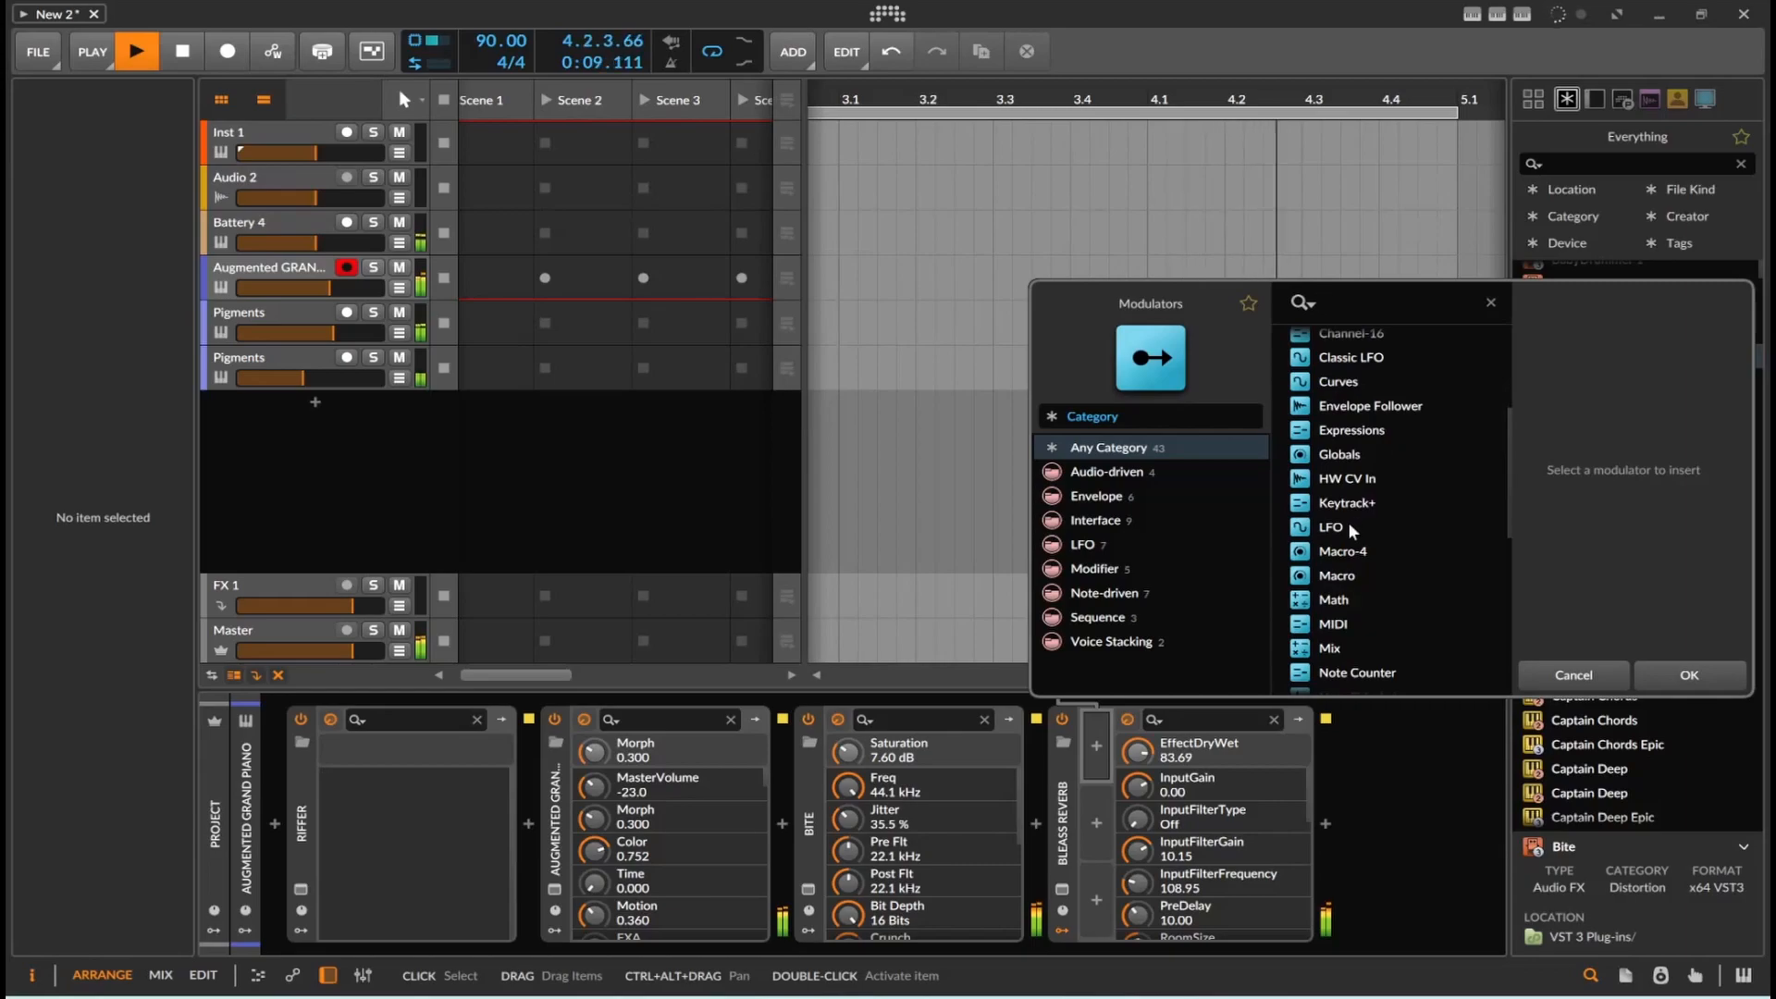
scroll(1349, 528, down, 6)
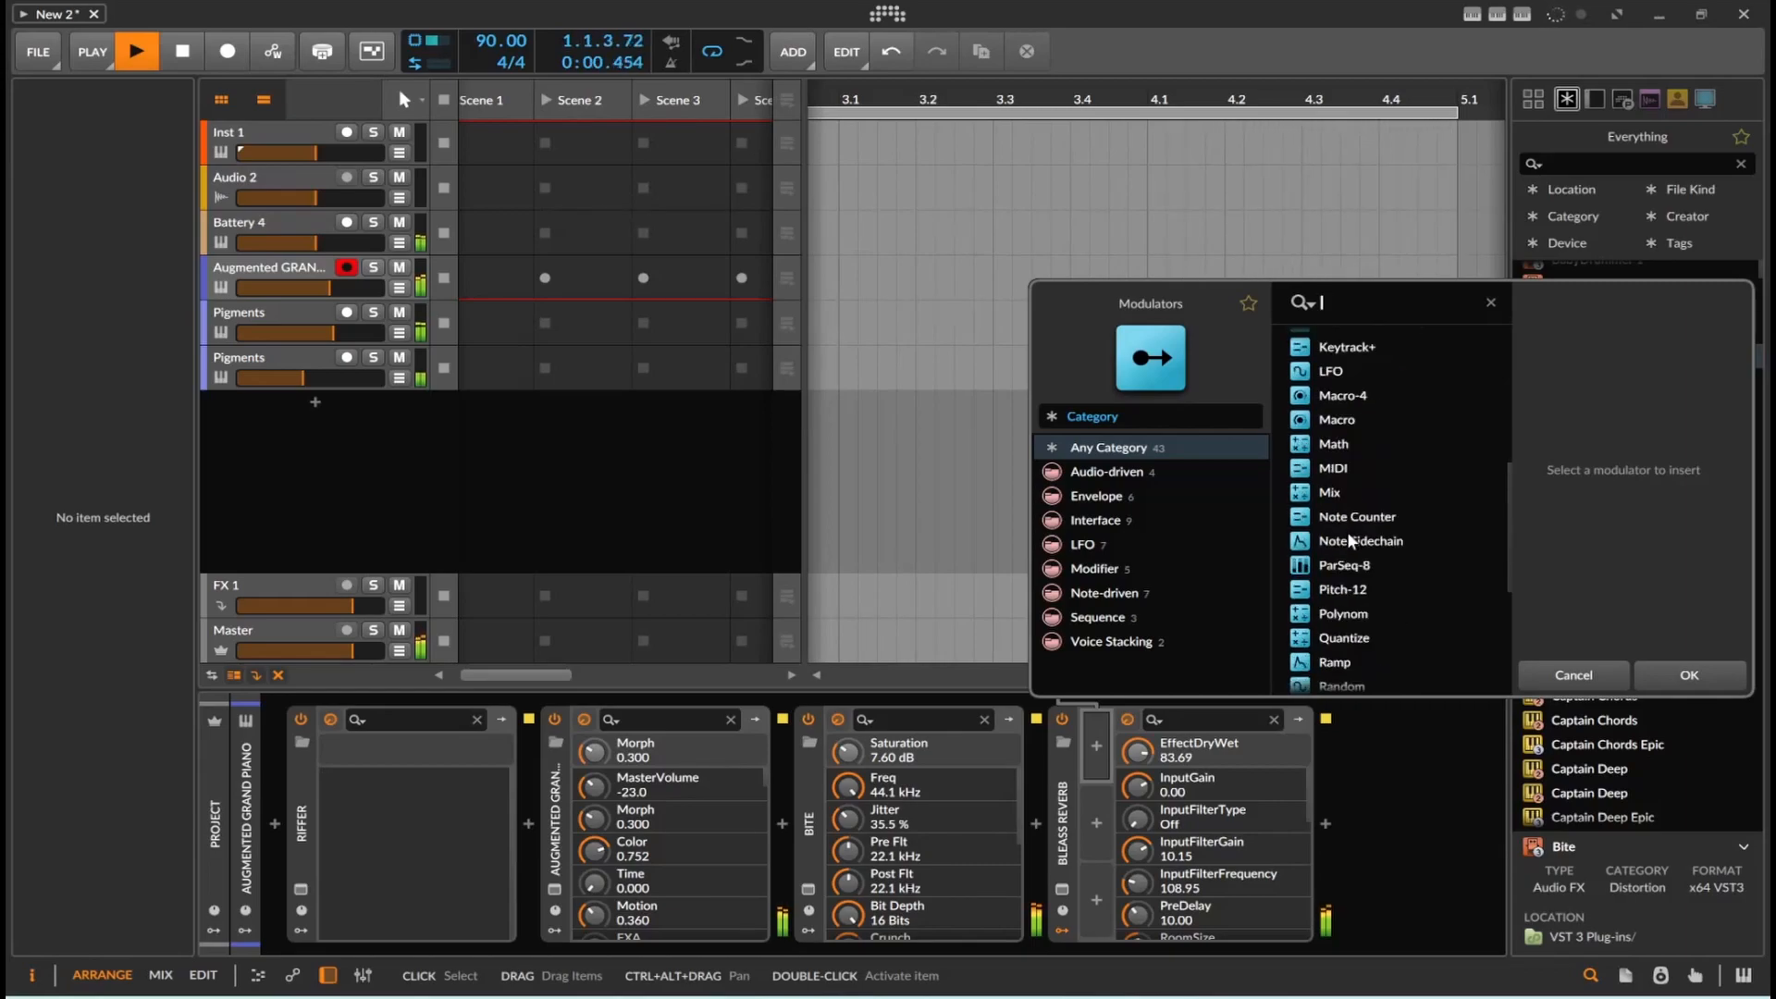
scroll(1349, 540, down, 6)
scroll(1360, 578, up, 13)
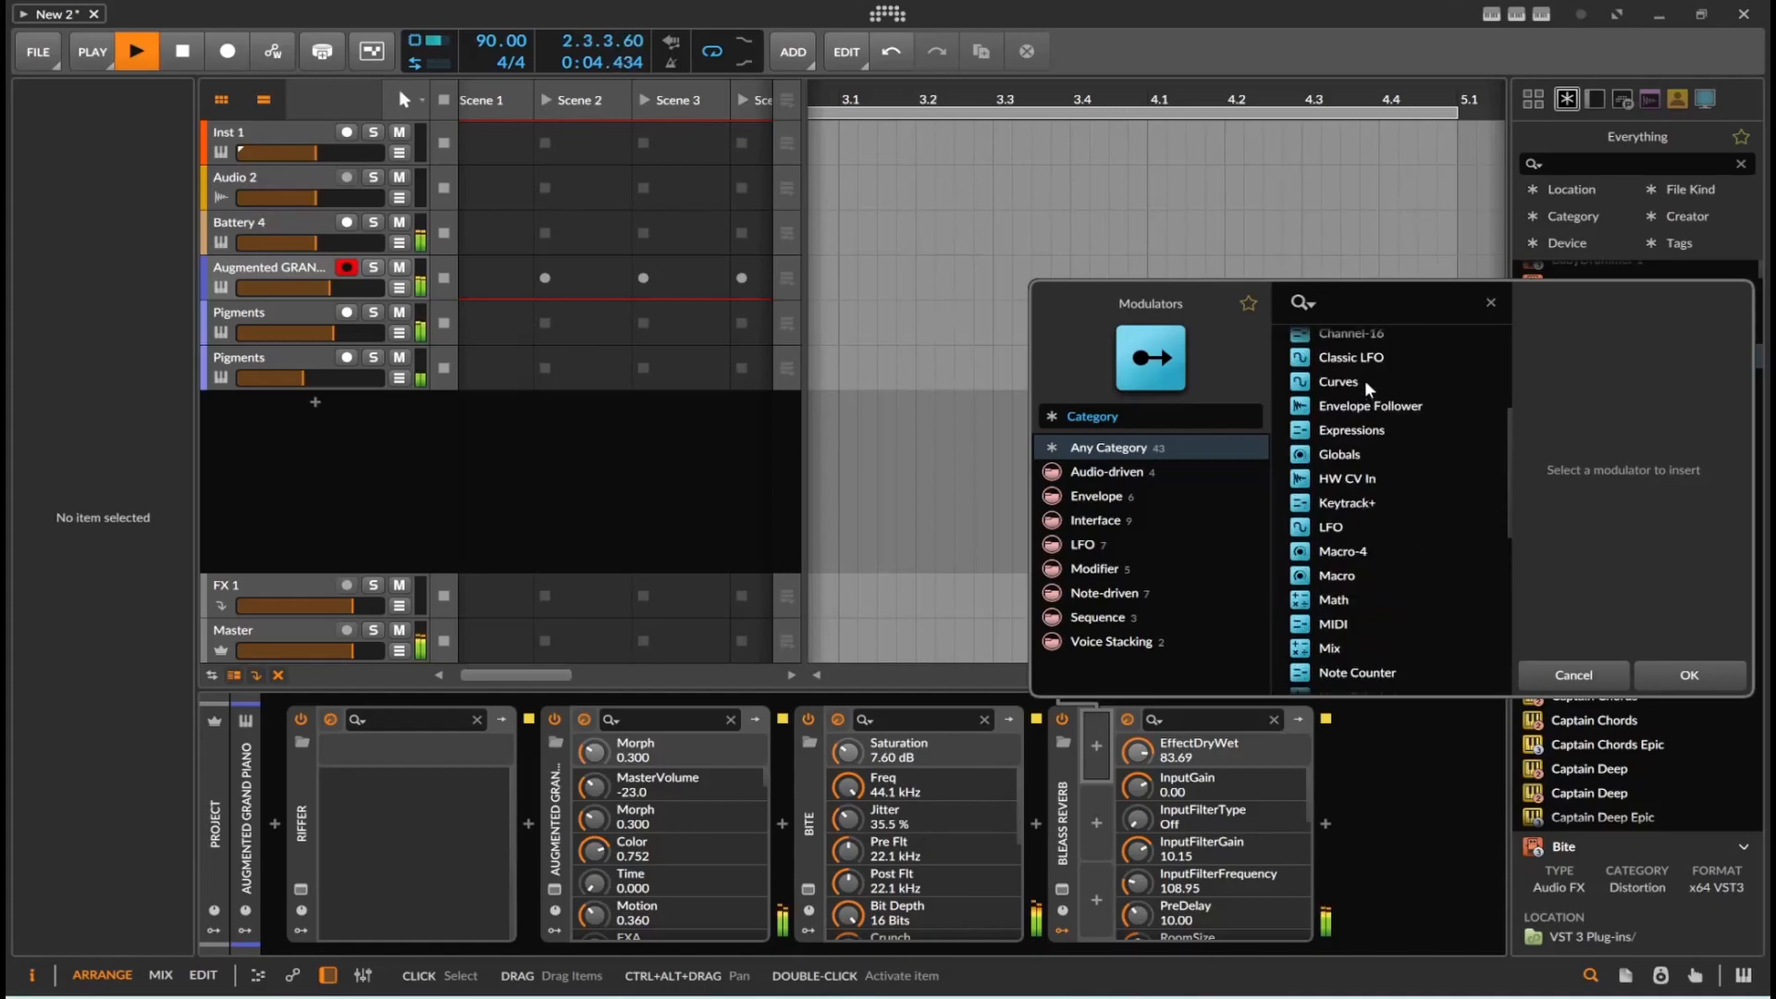
click(1364, 380)
key(Return)
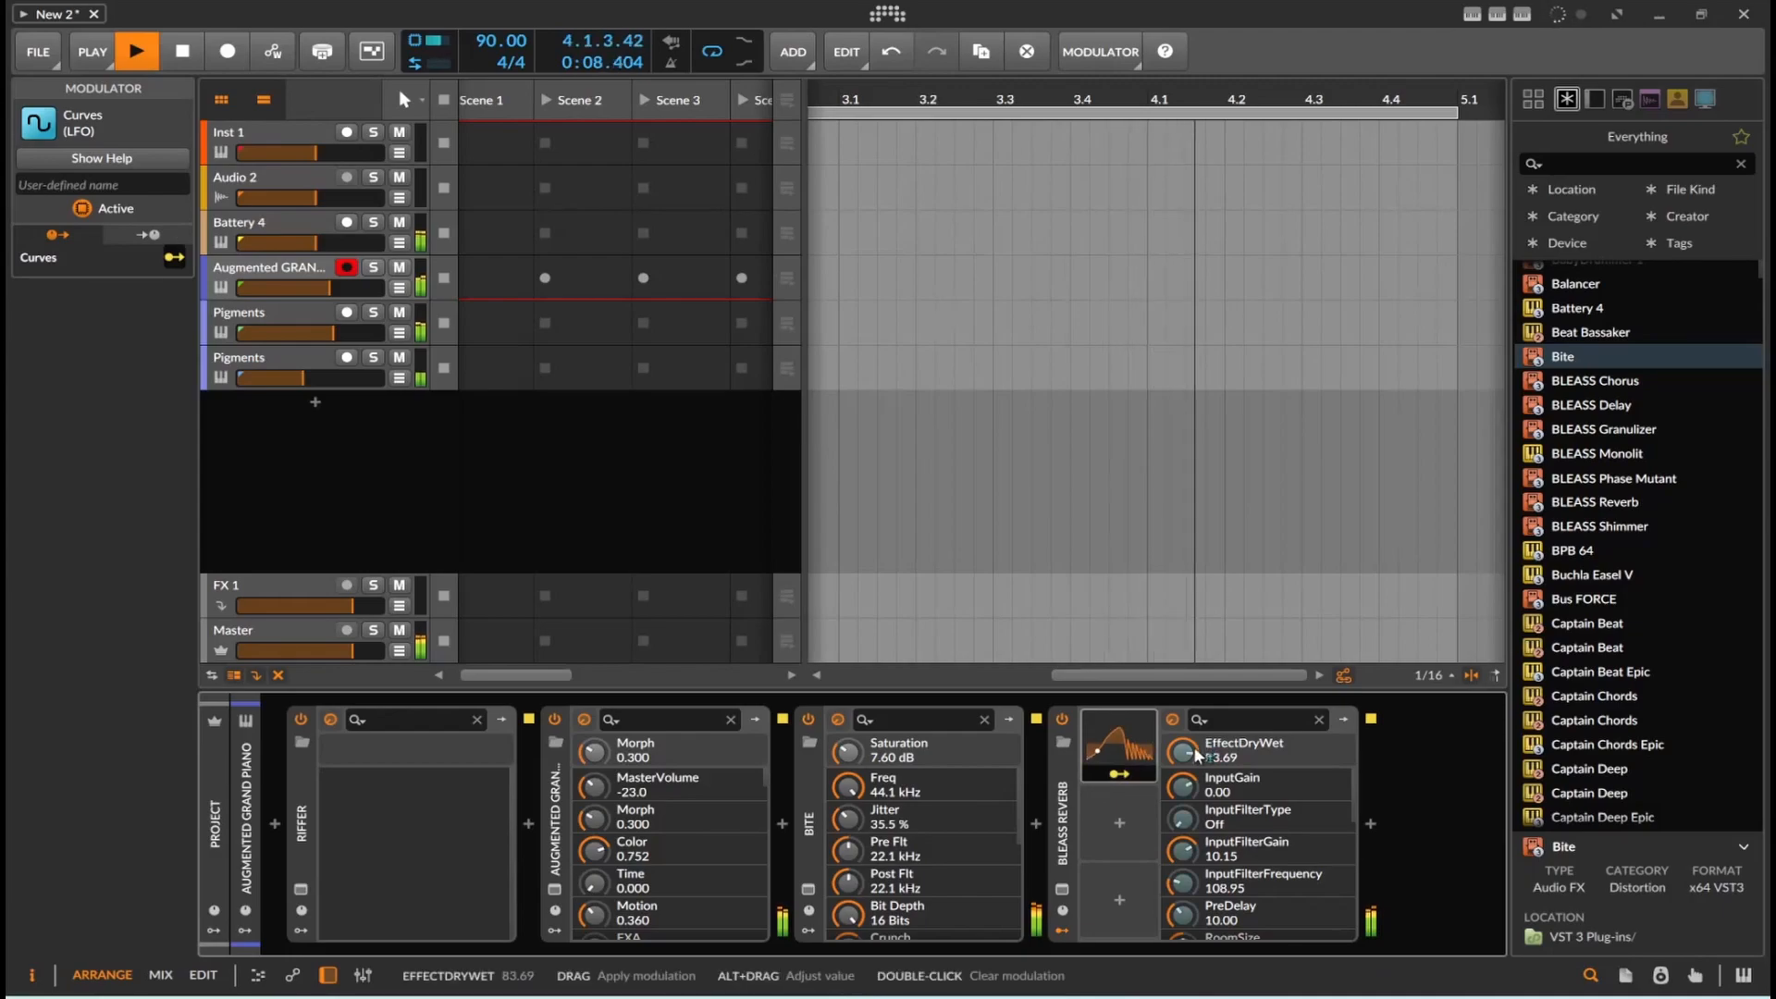
drag(1184, 751, 1184, 782)
click(1119, 774)
Step: Set the Curves modulator's rate to 16 bars and lower the reverb's EffectDryWet to about 58
click(1126, 754)
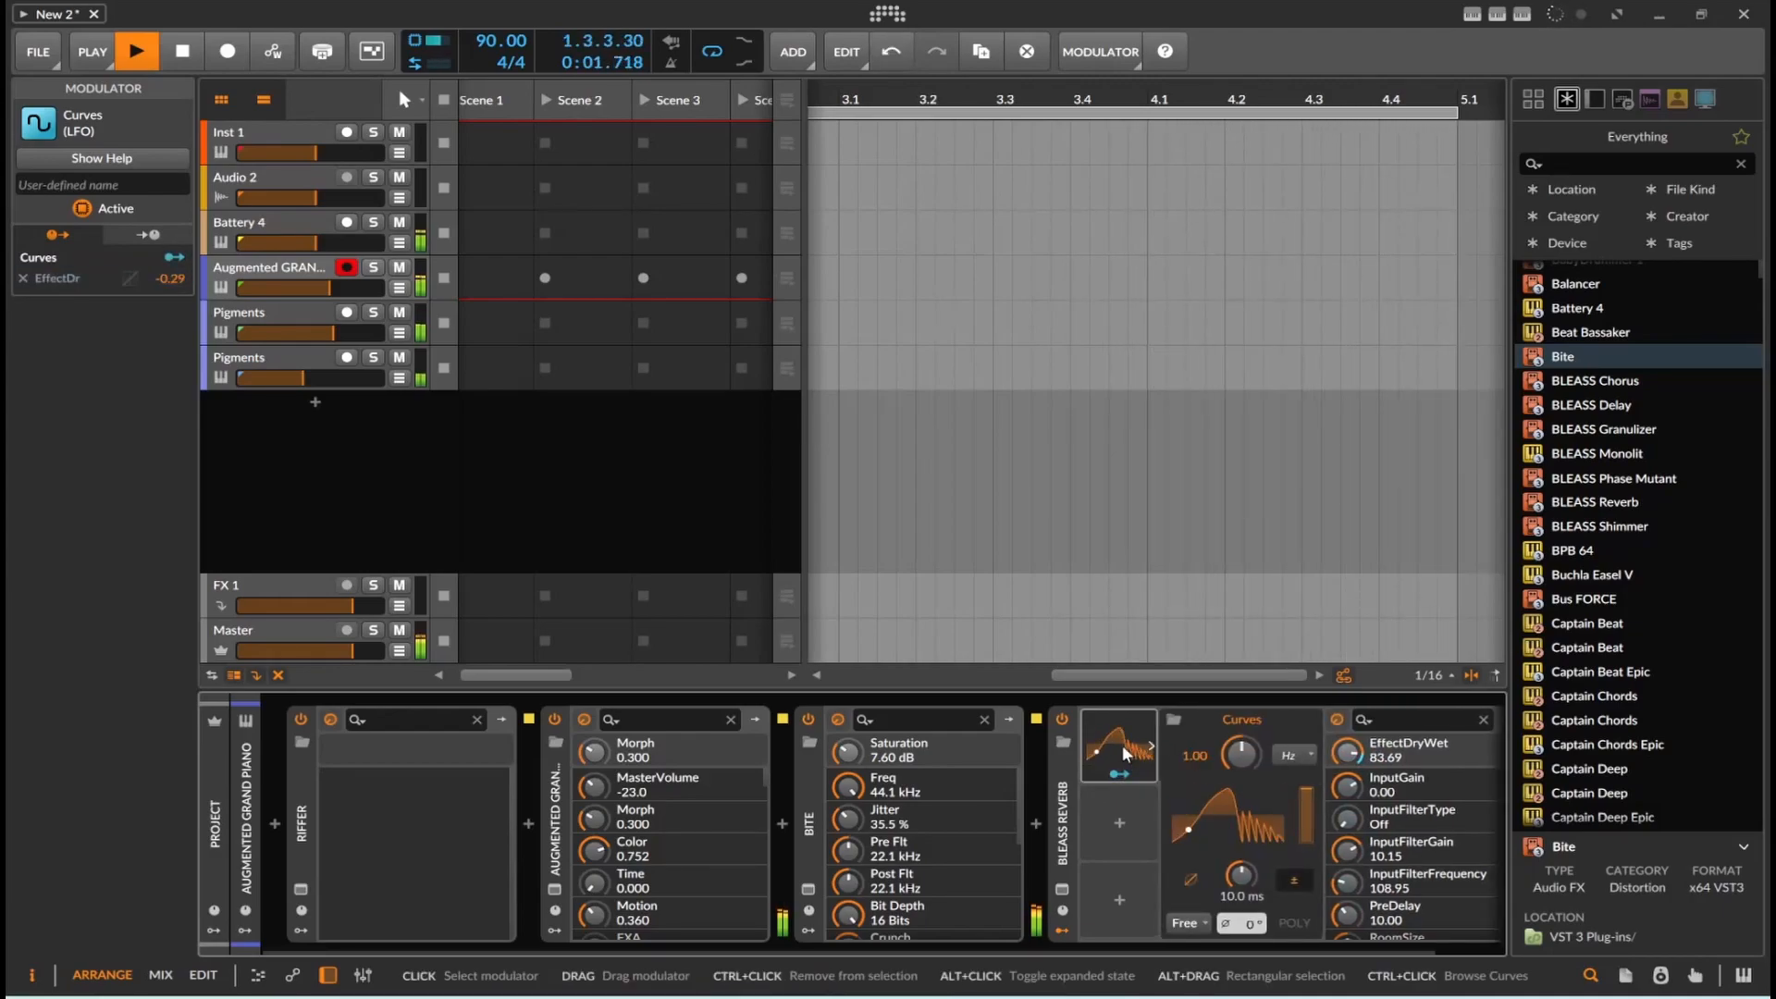
click(1289, 757)
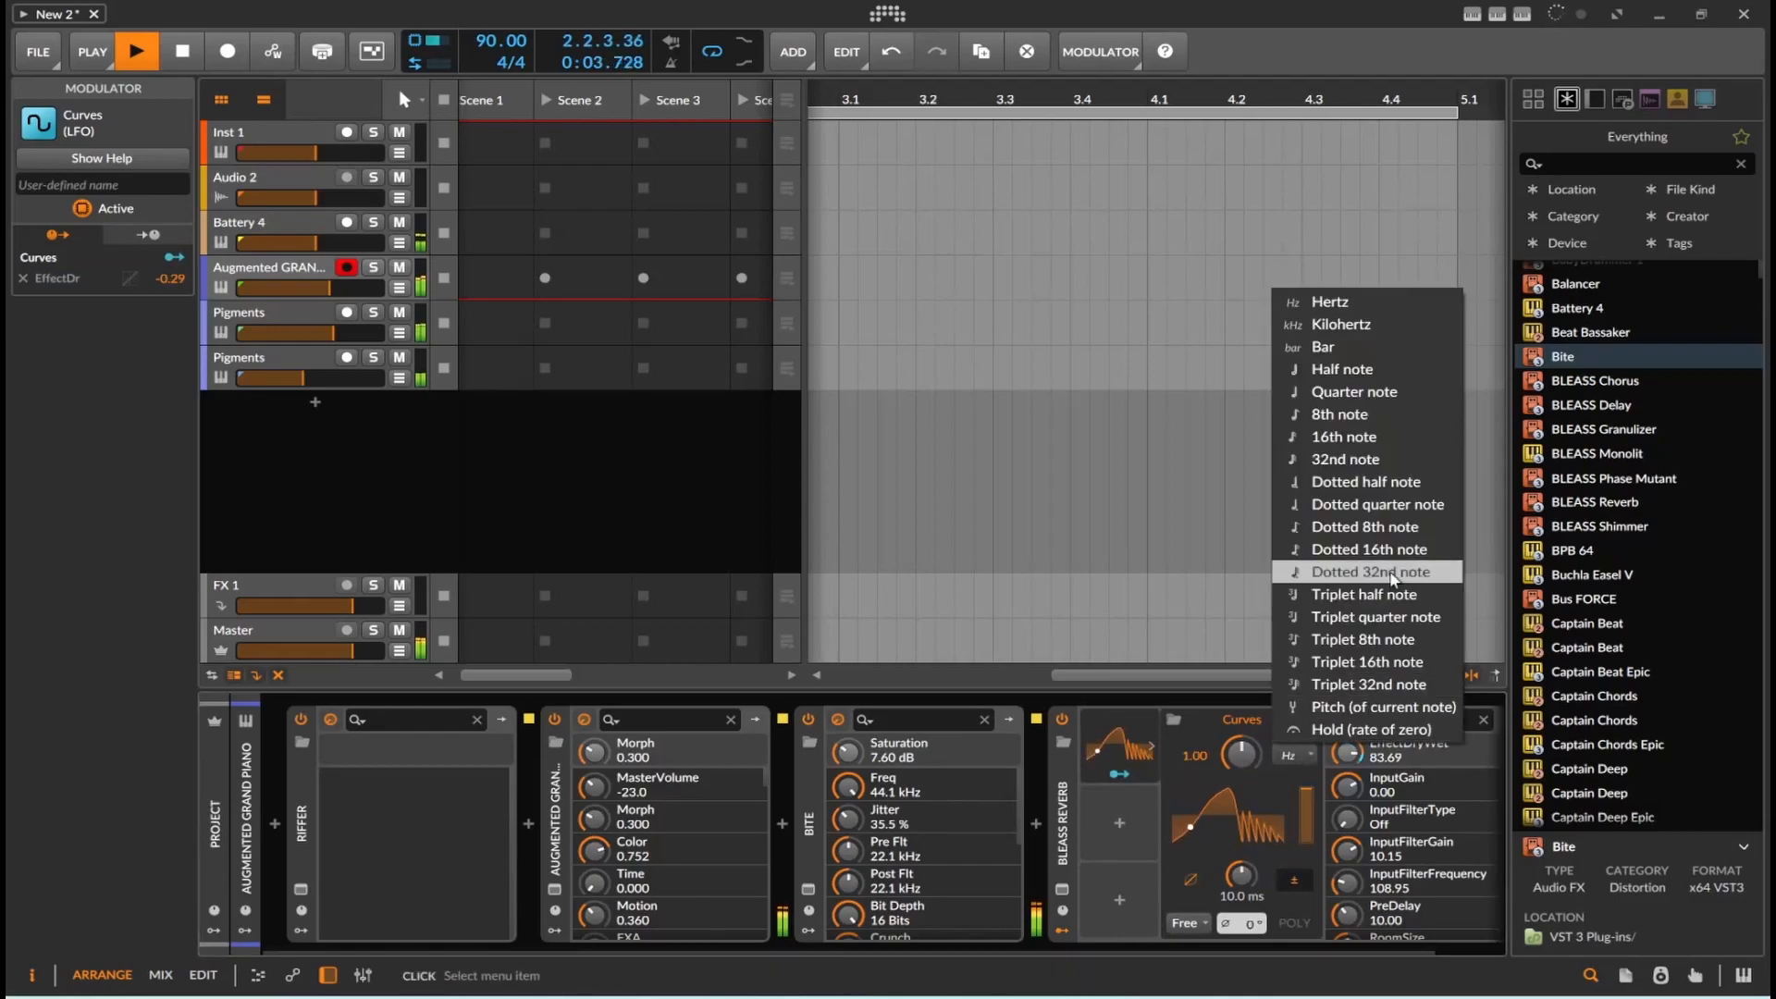
click(1351, 347)
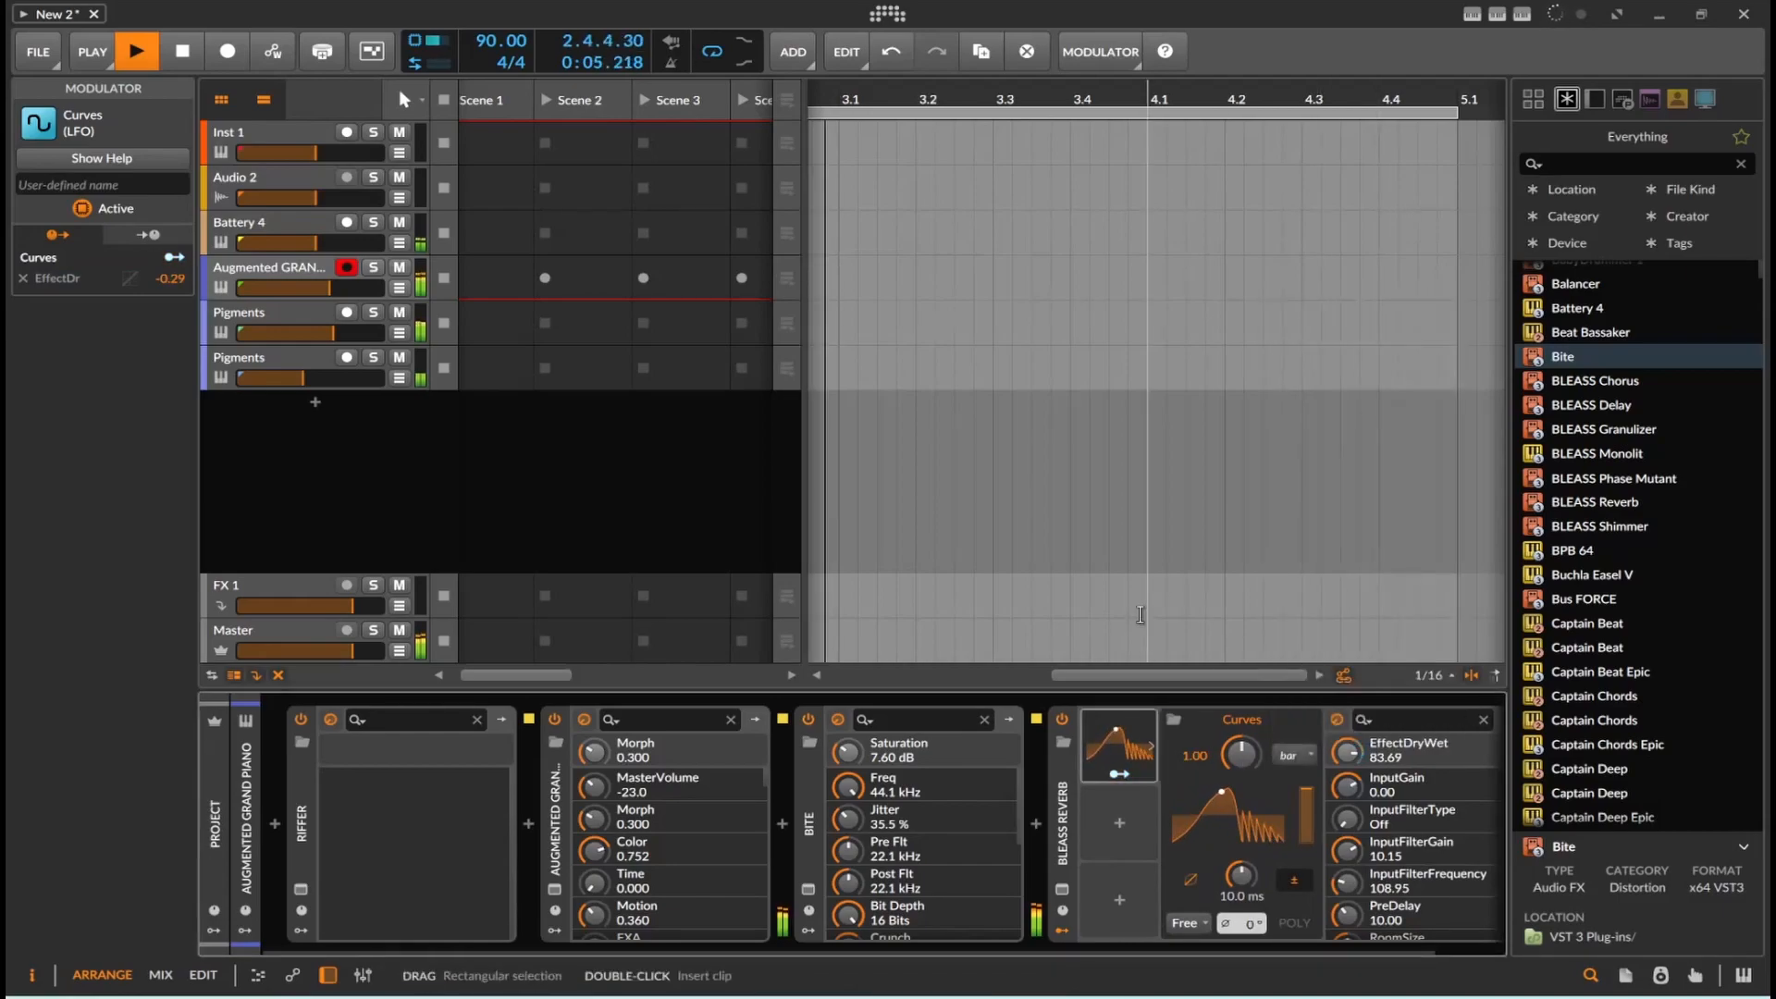
ctrl+click(1197, 760)
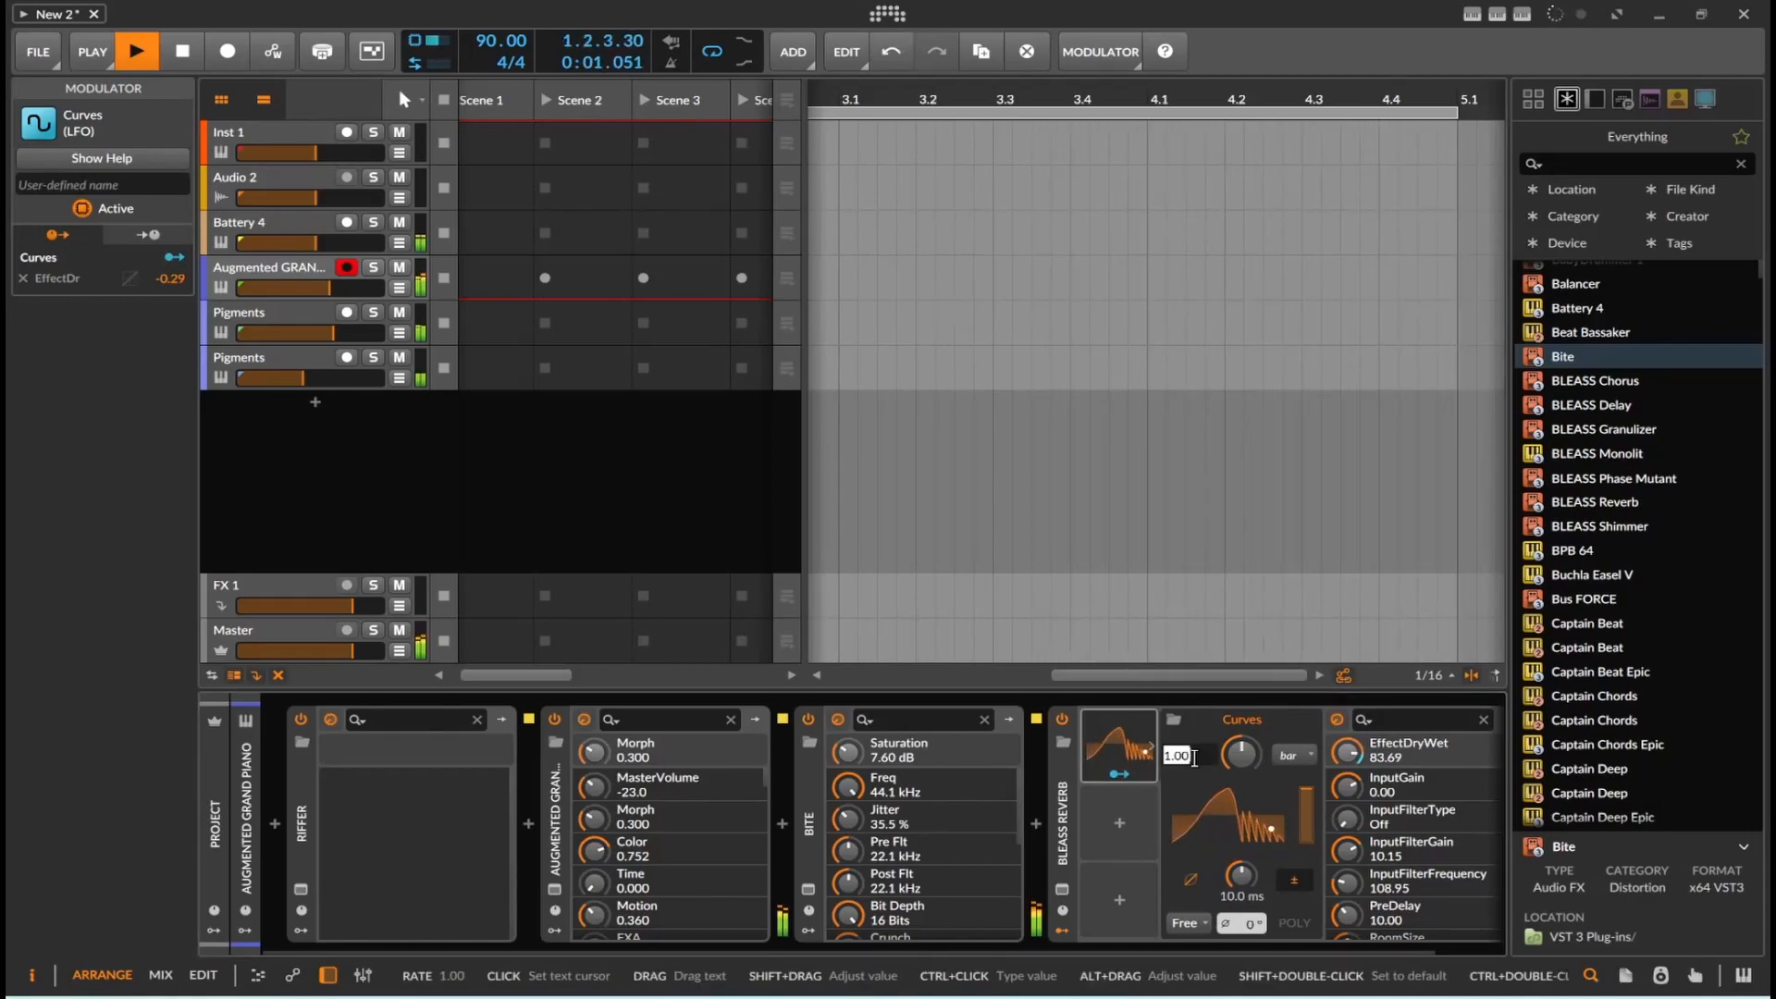
text(16)
key(Return)
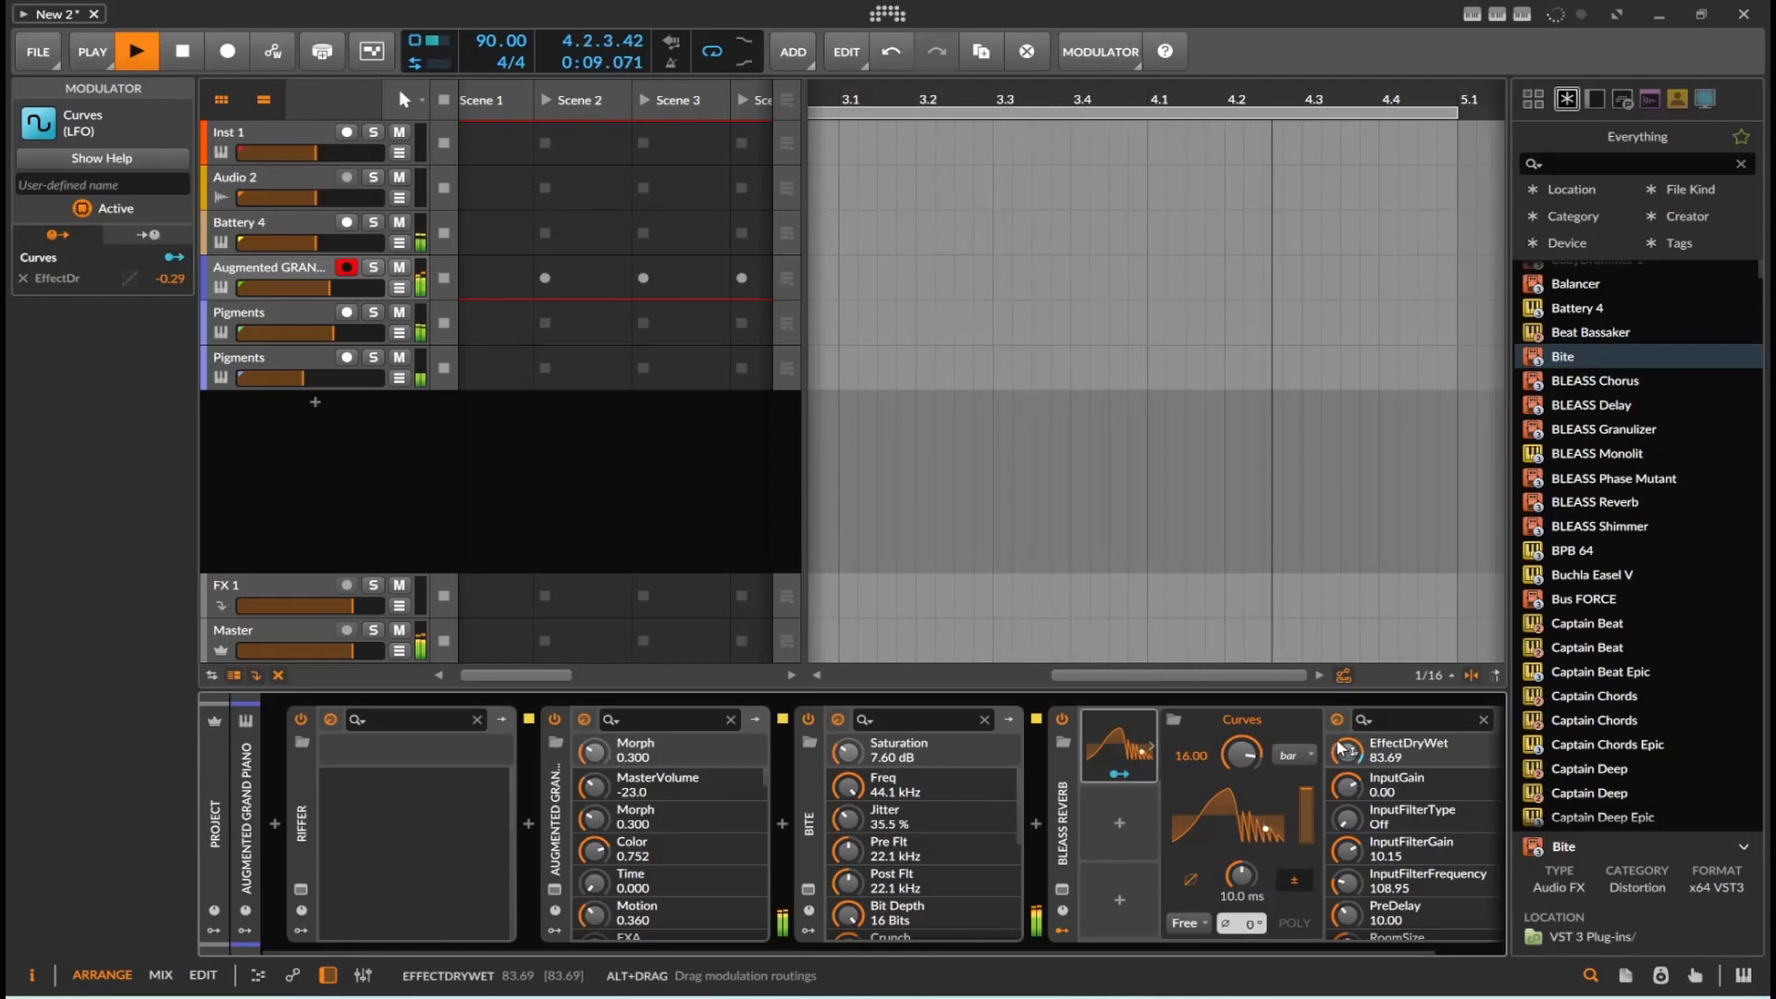
drag(1342, 755, 1343, 756)
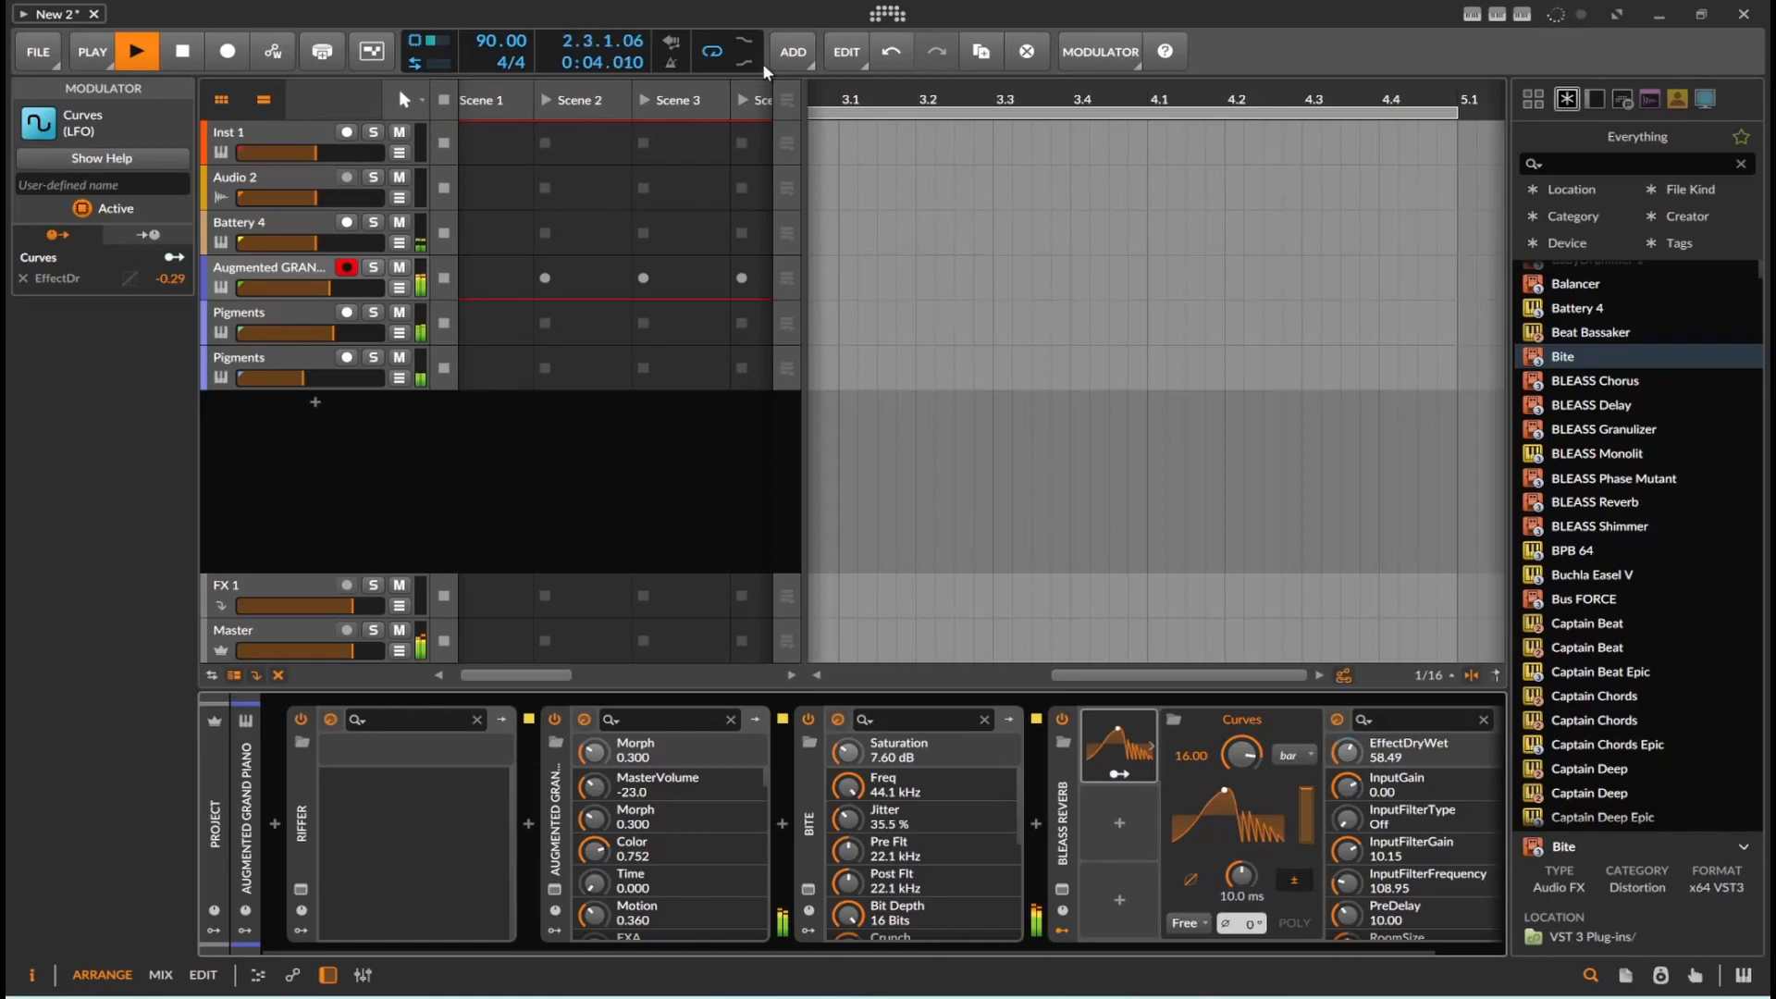
Step: Set the Curves modulator's smoothing time to 209 ms and give it a curve shape with several jagged peaks
key(space)
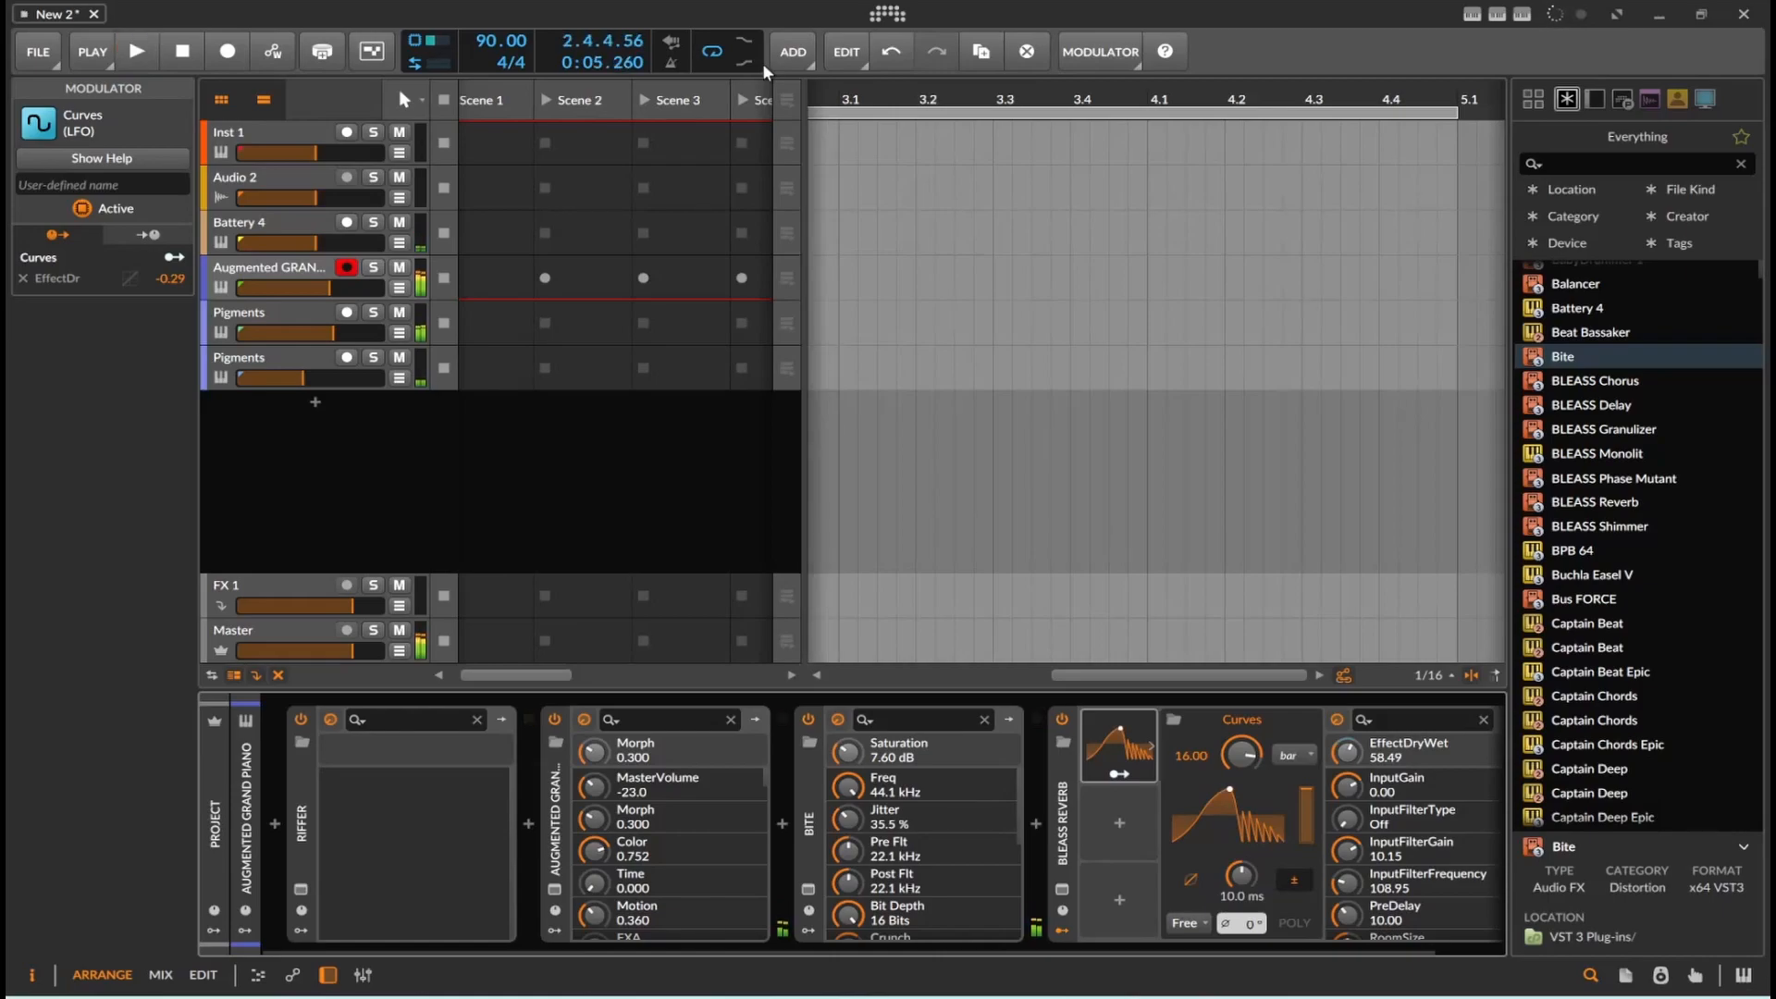
key(space)
key(space)
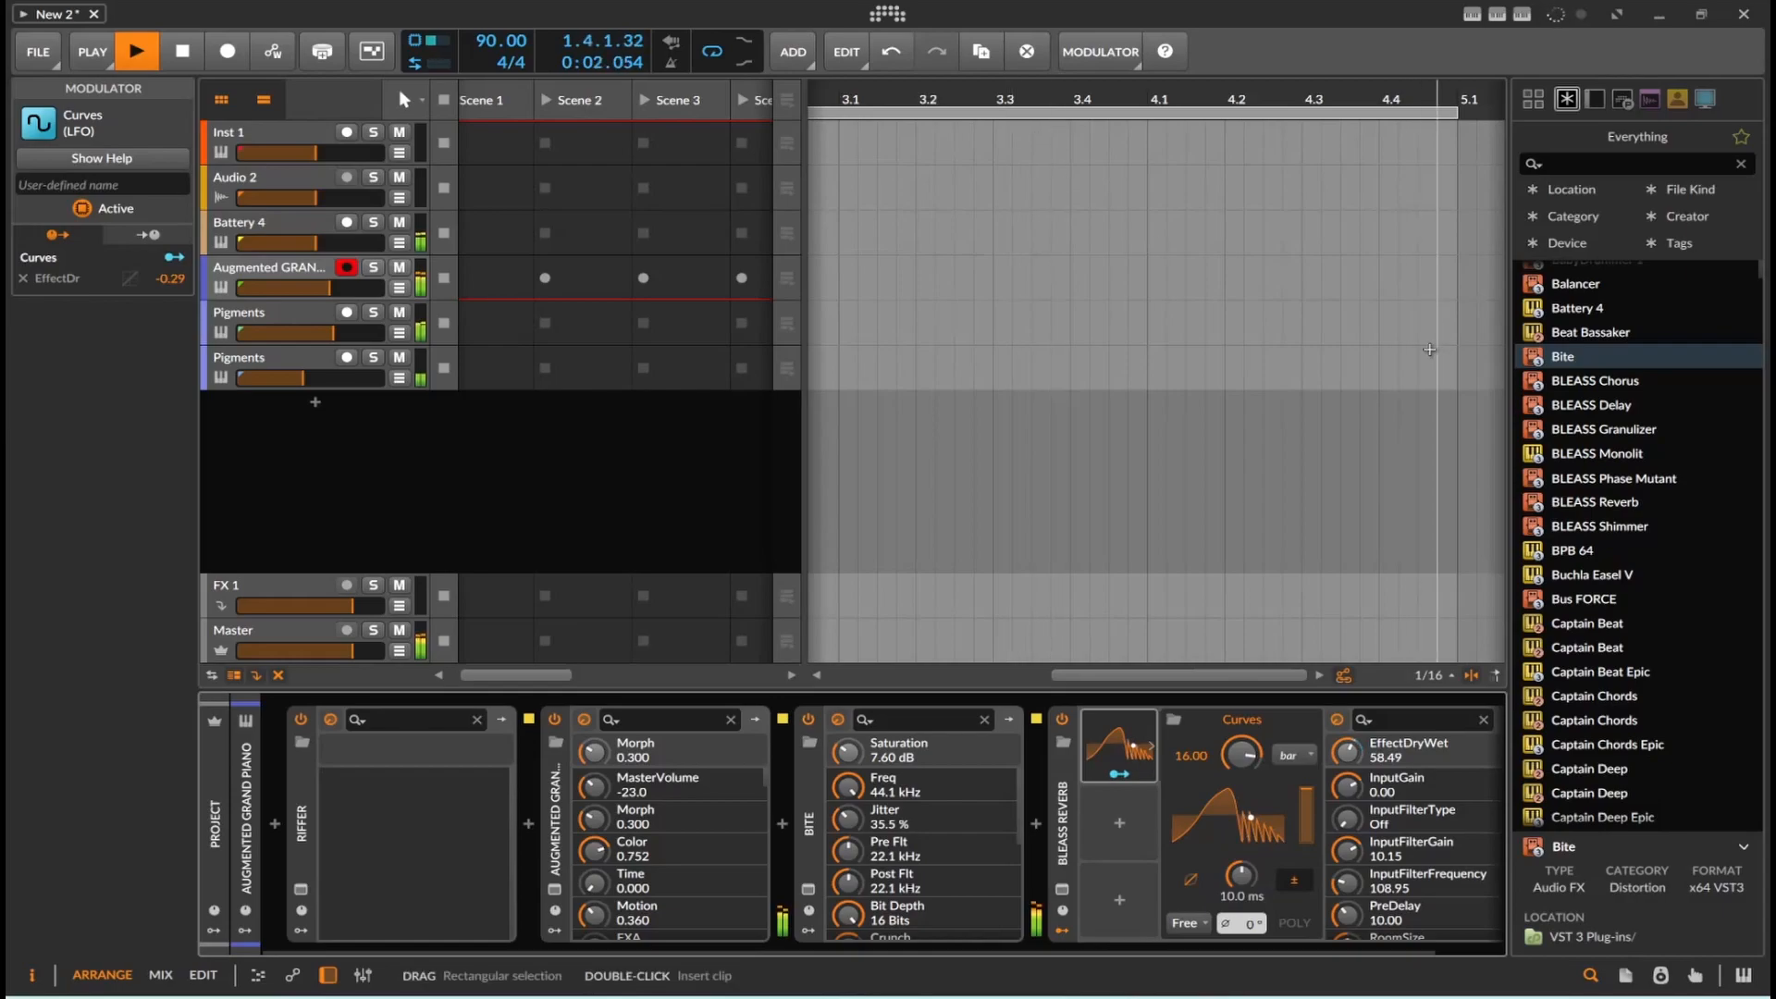
drag(1241, 875, 1240, 823)
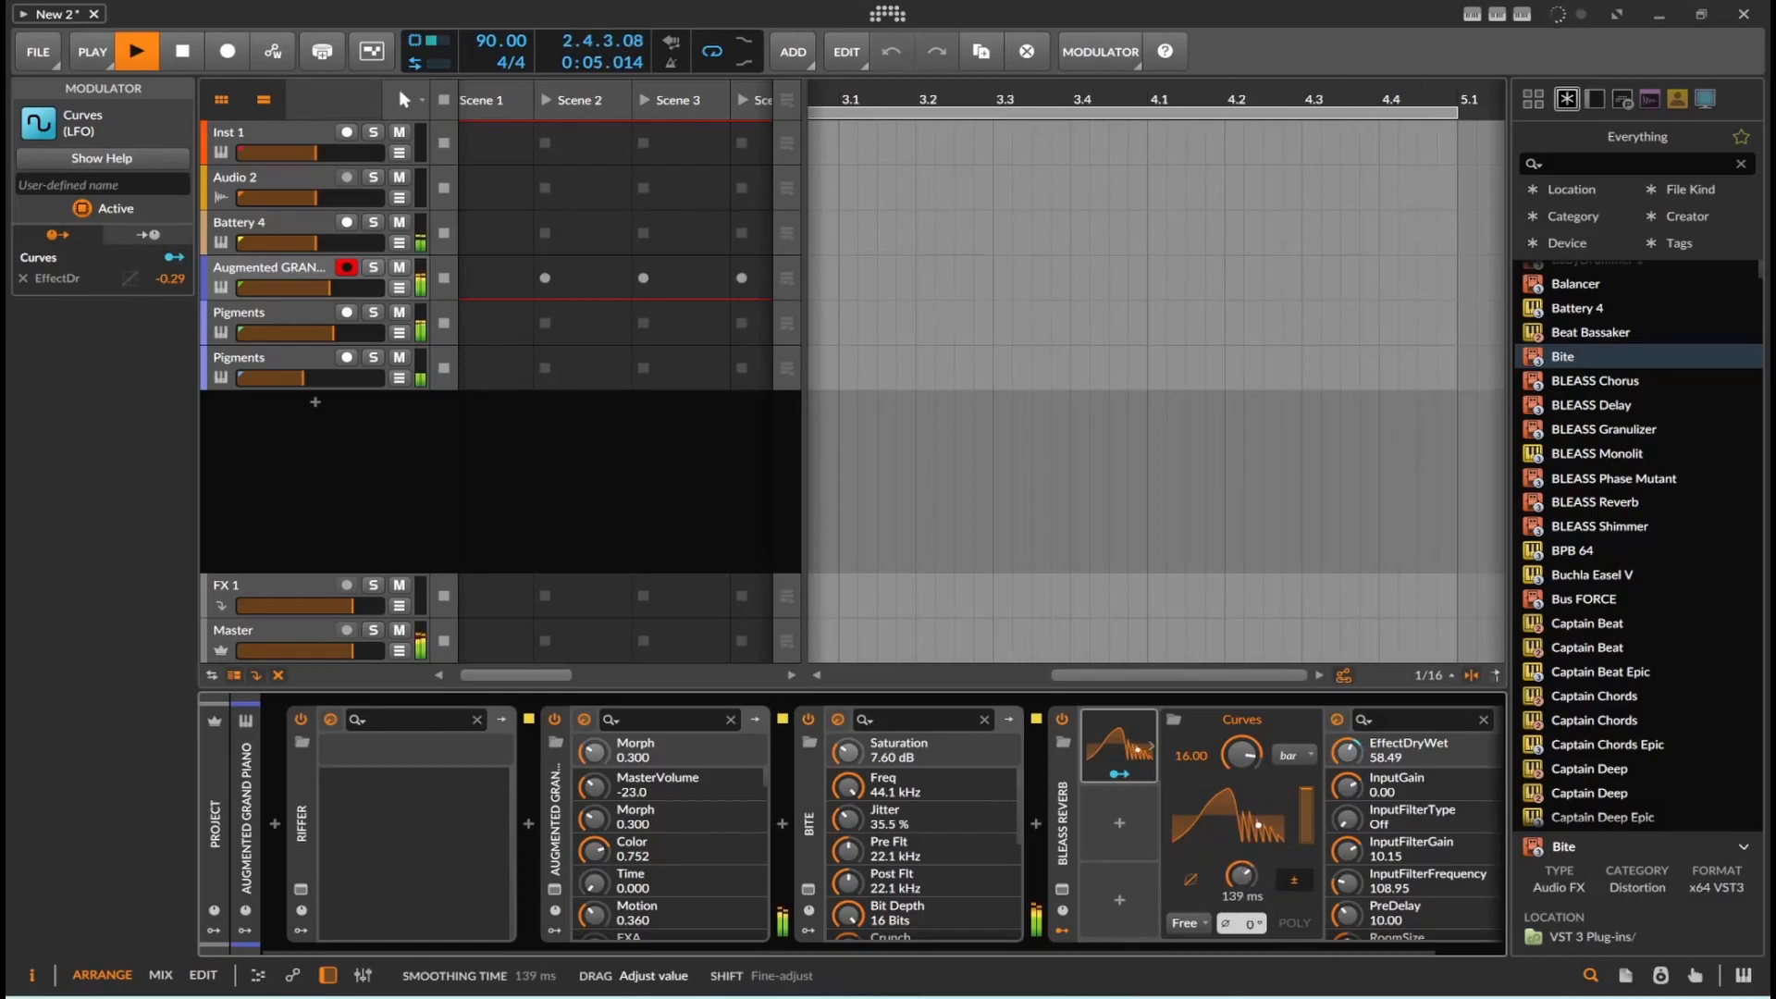
click(1190, 881)
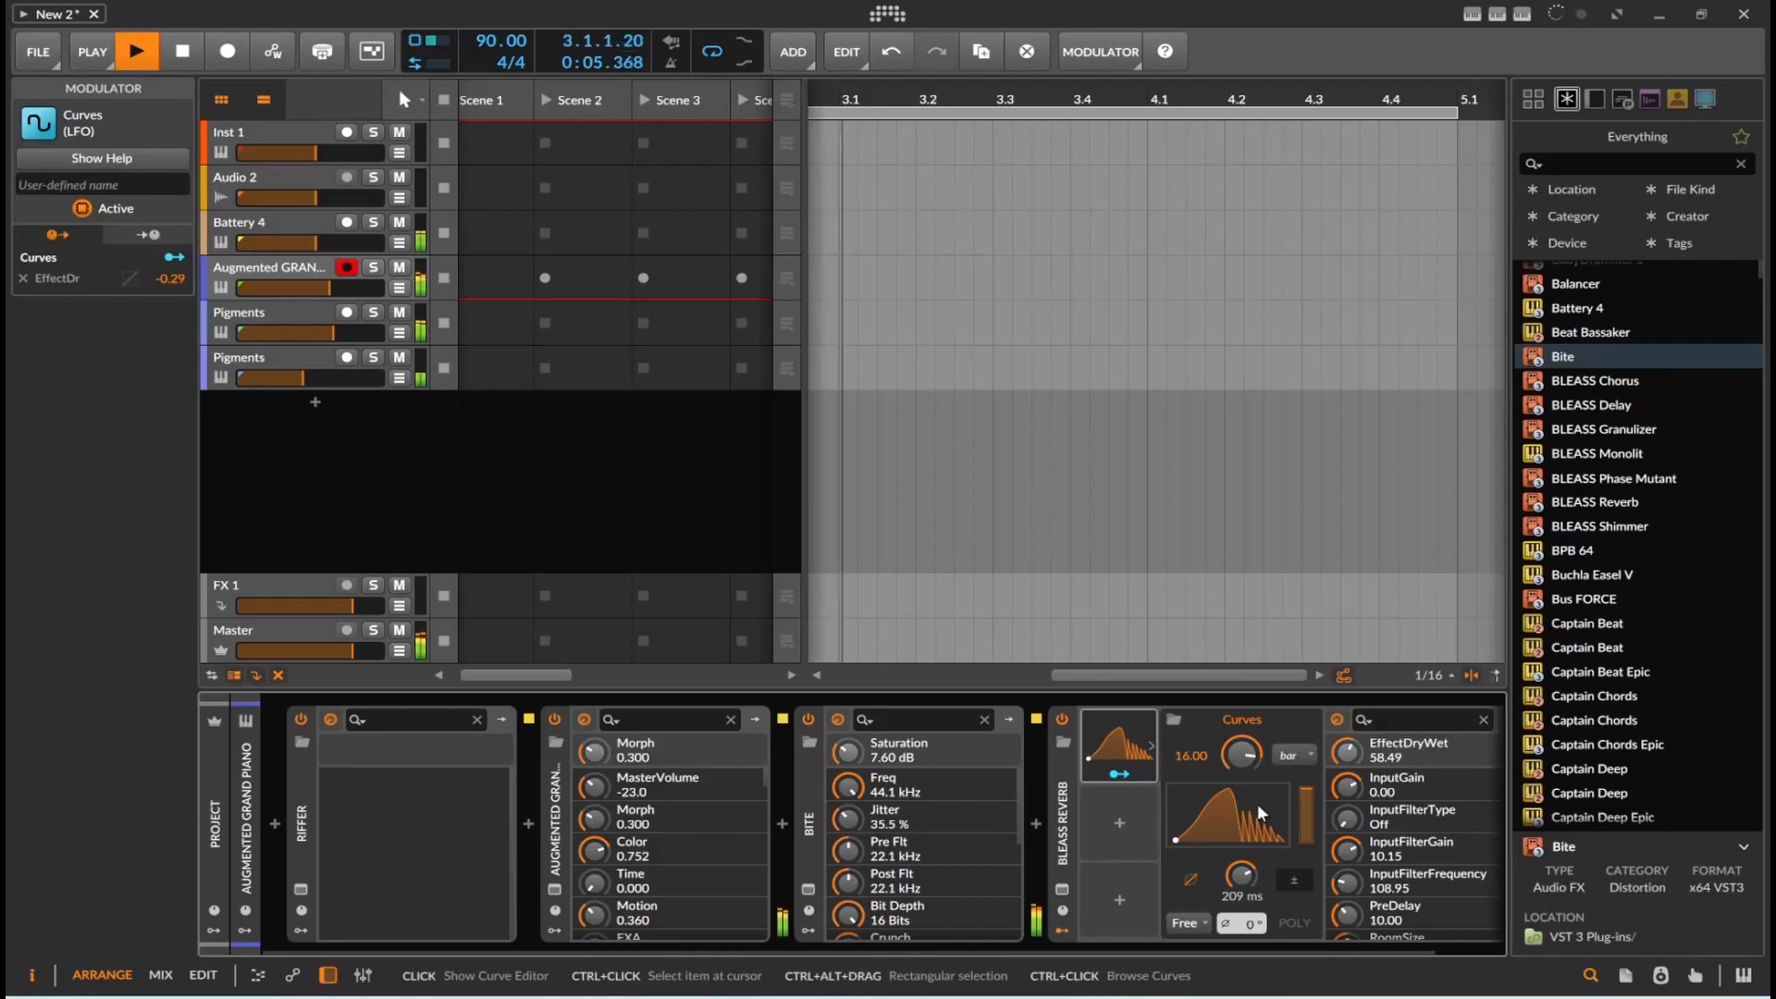
click(1247, 340)
key(space)
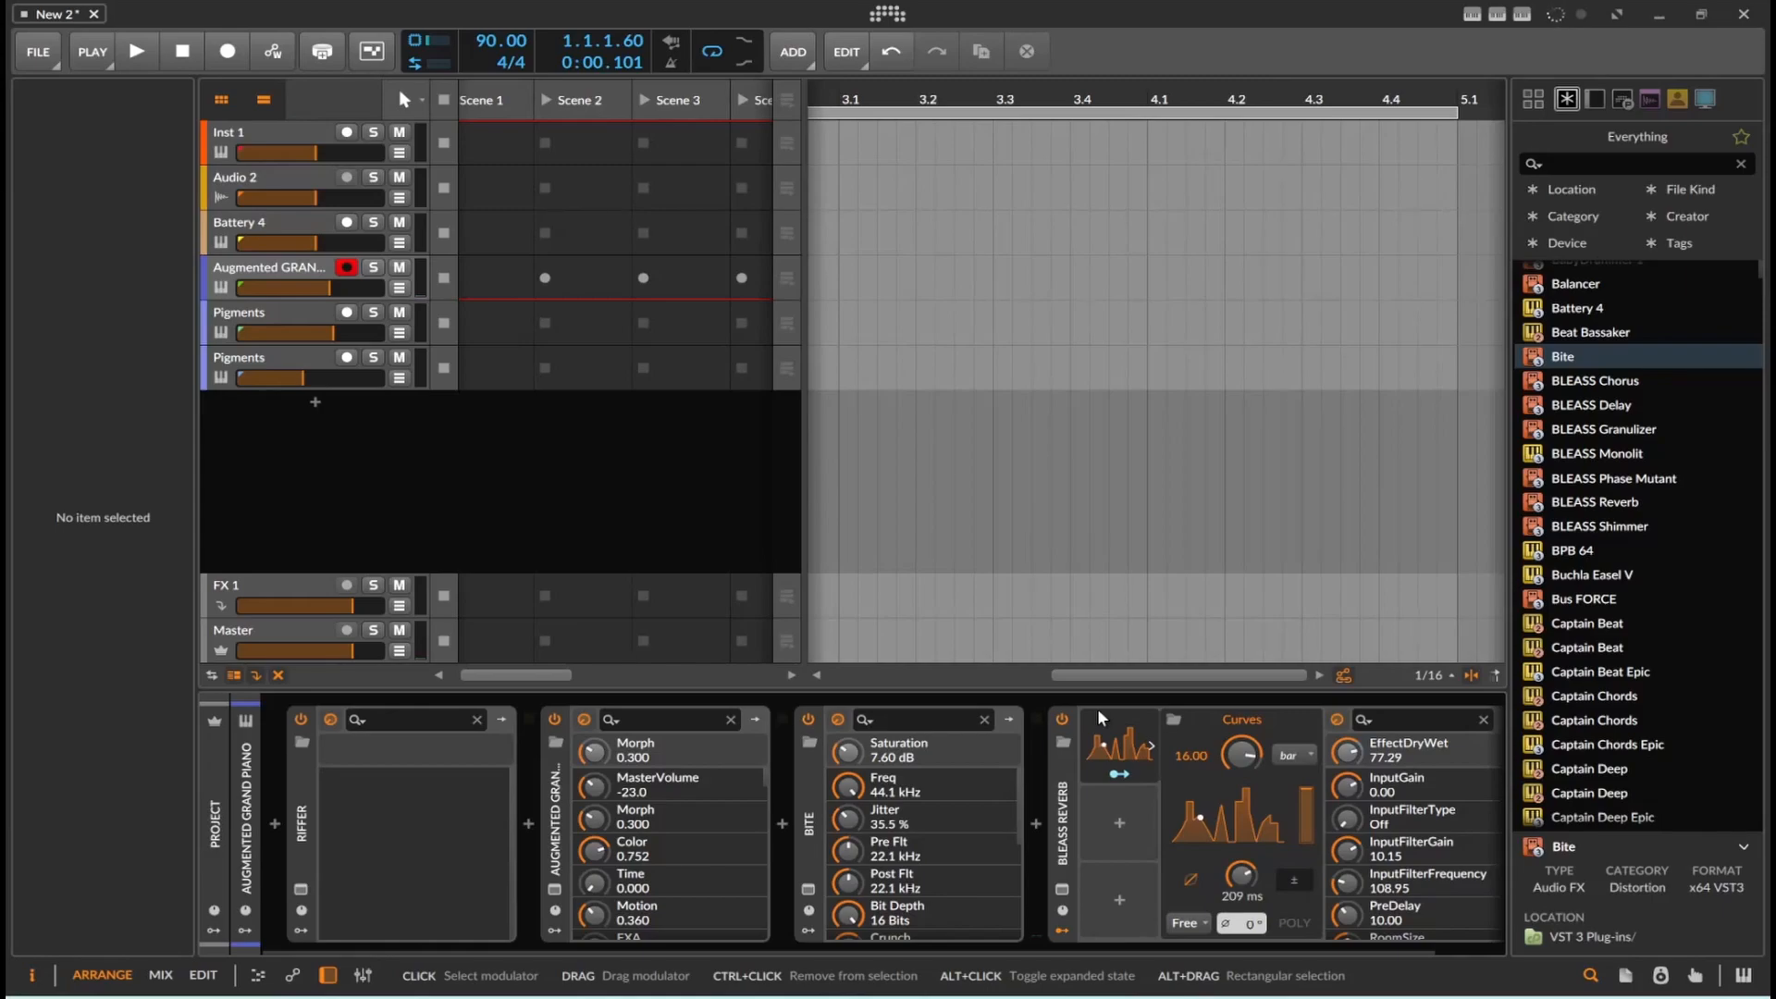
Step: Play the arrangement while raising the lower Pigments track's volume to -4.8 dB, stopping playback when done
click(296, 312)
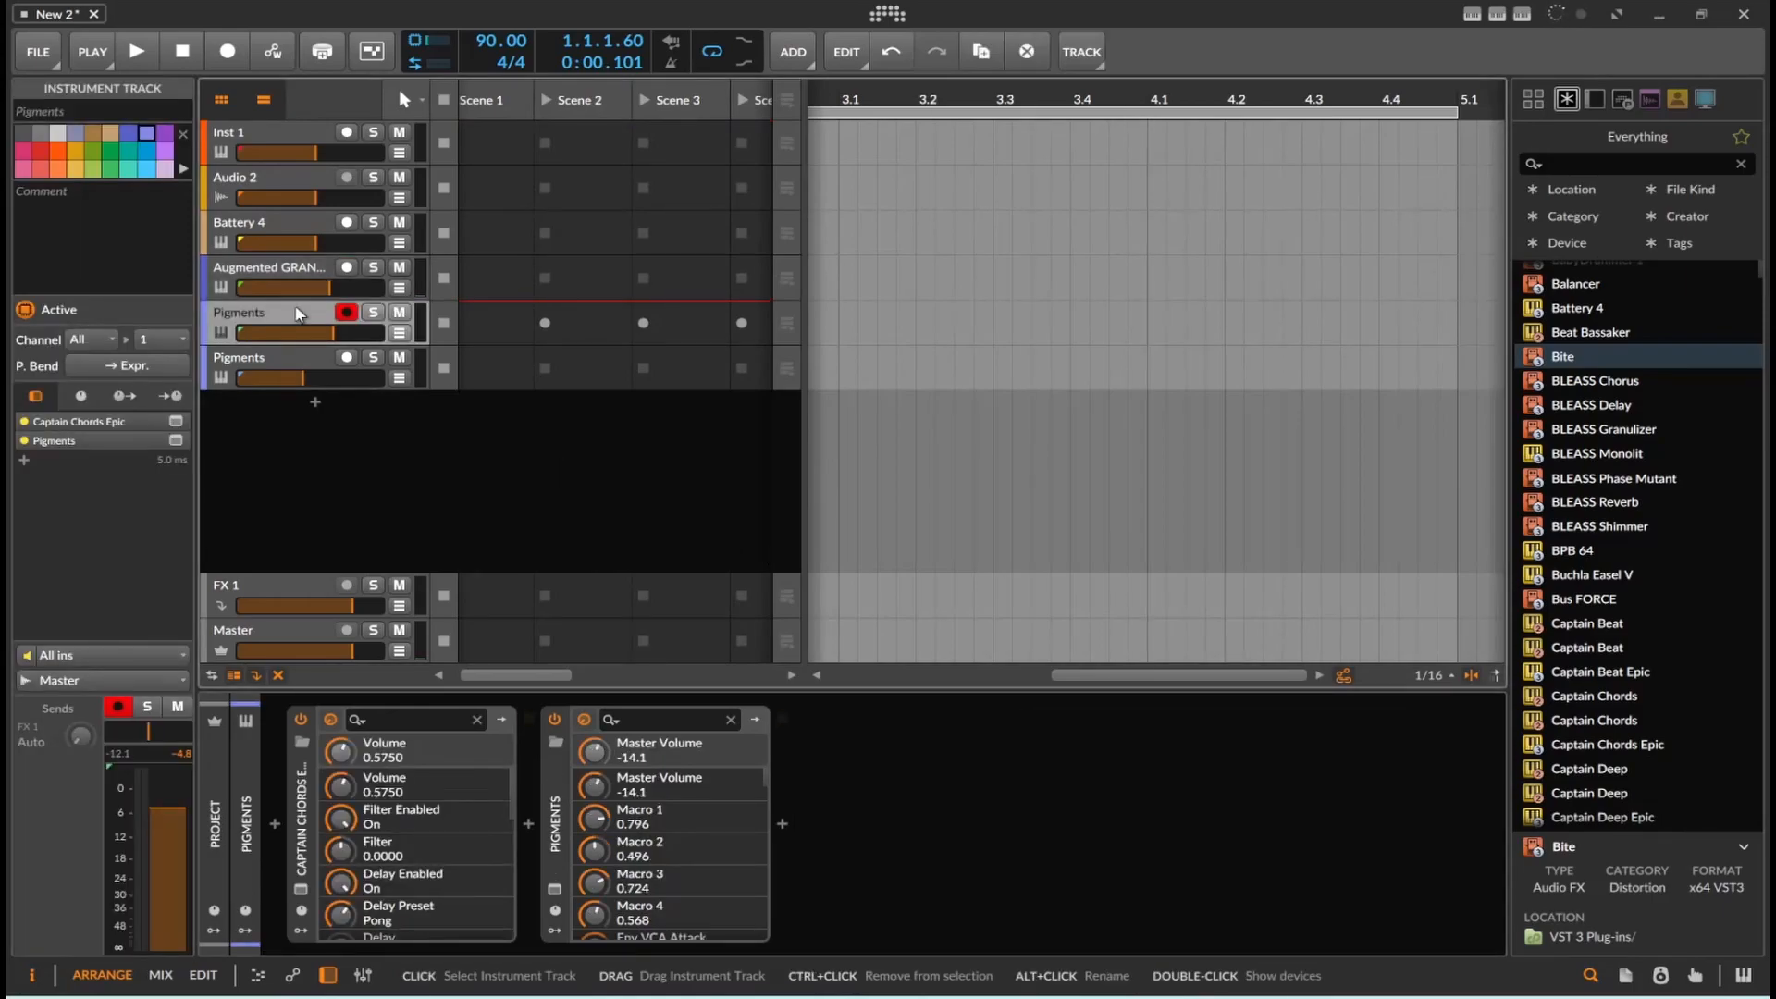
click(276, 368)
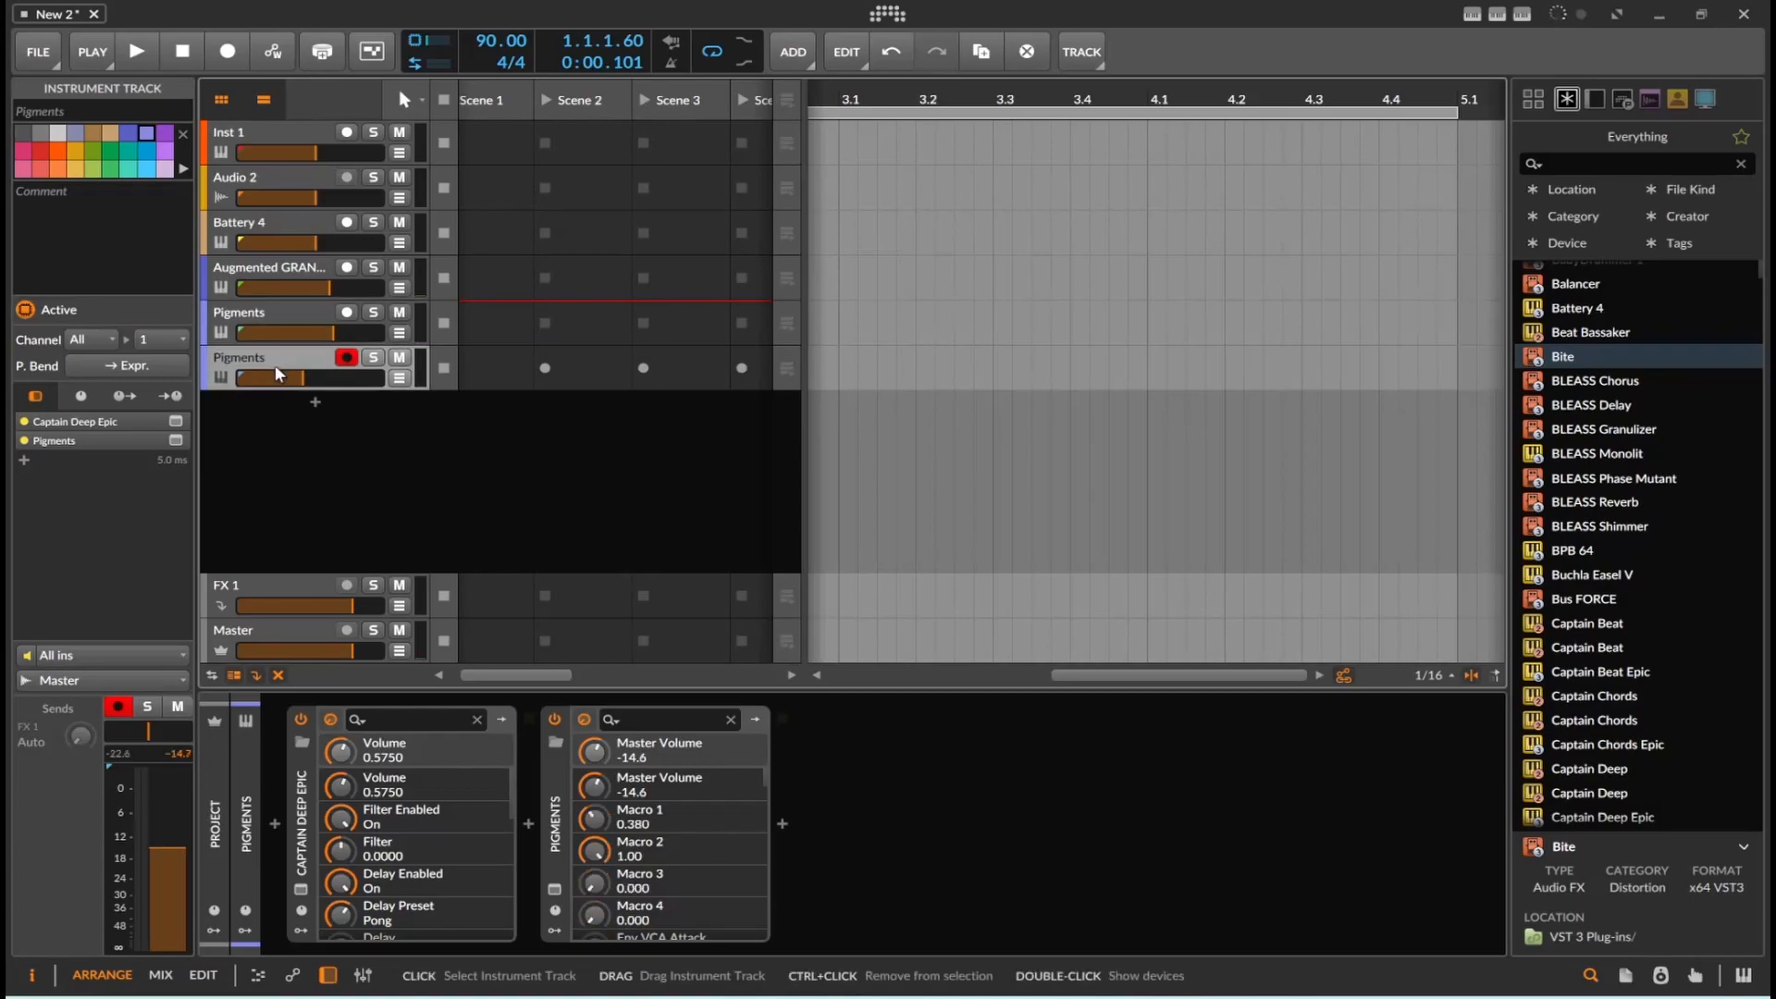
click(136, 51)
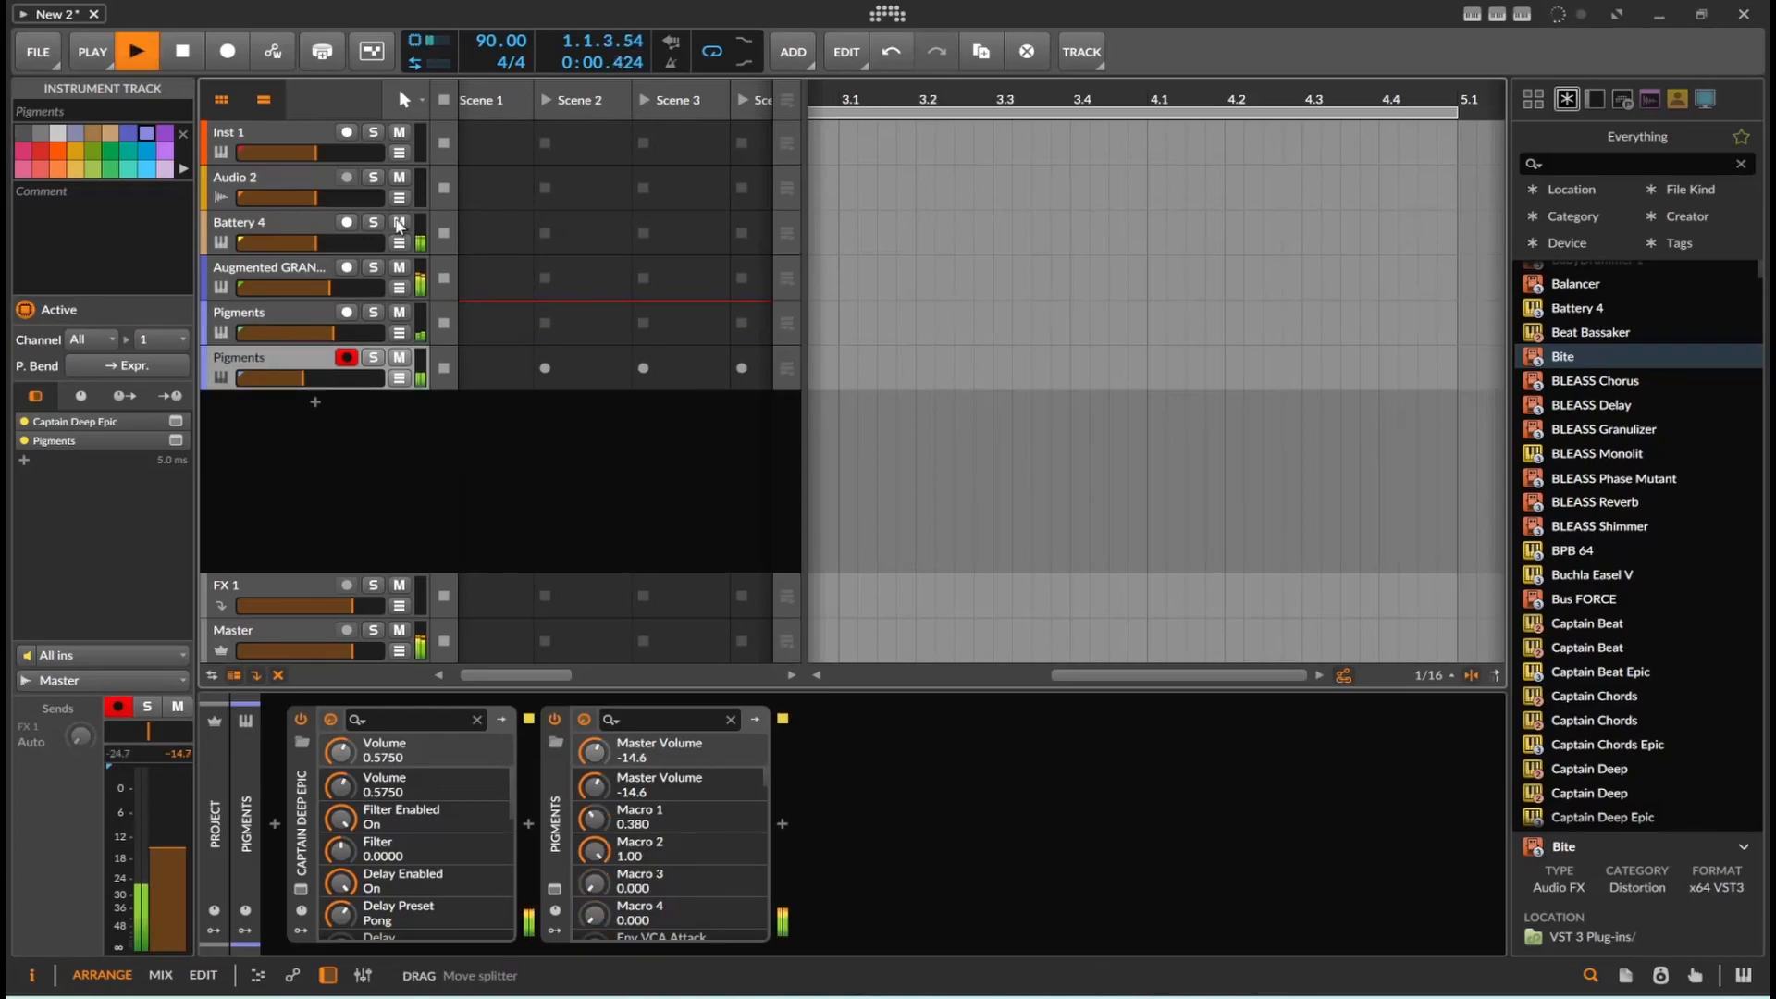
click(184, 54)
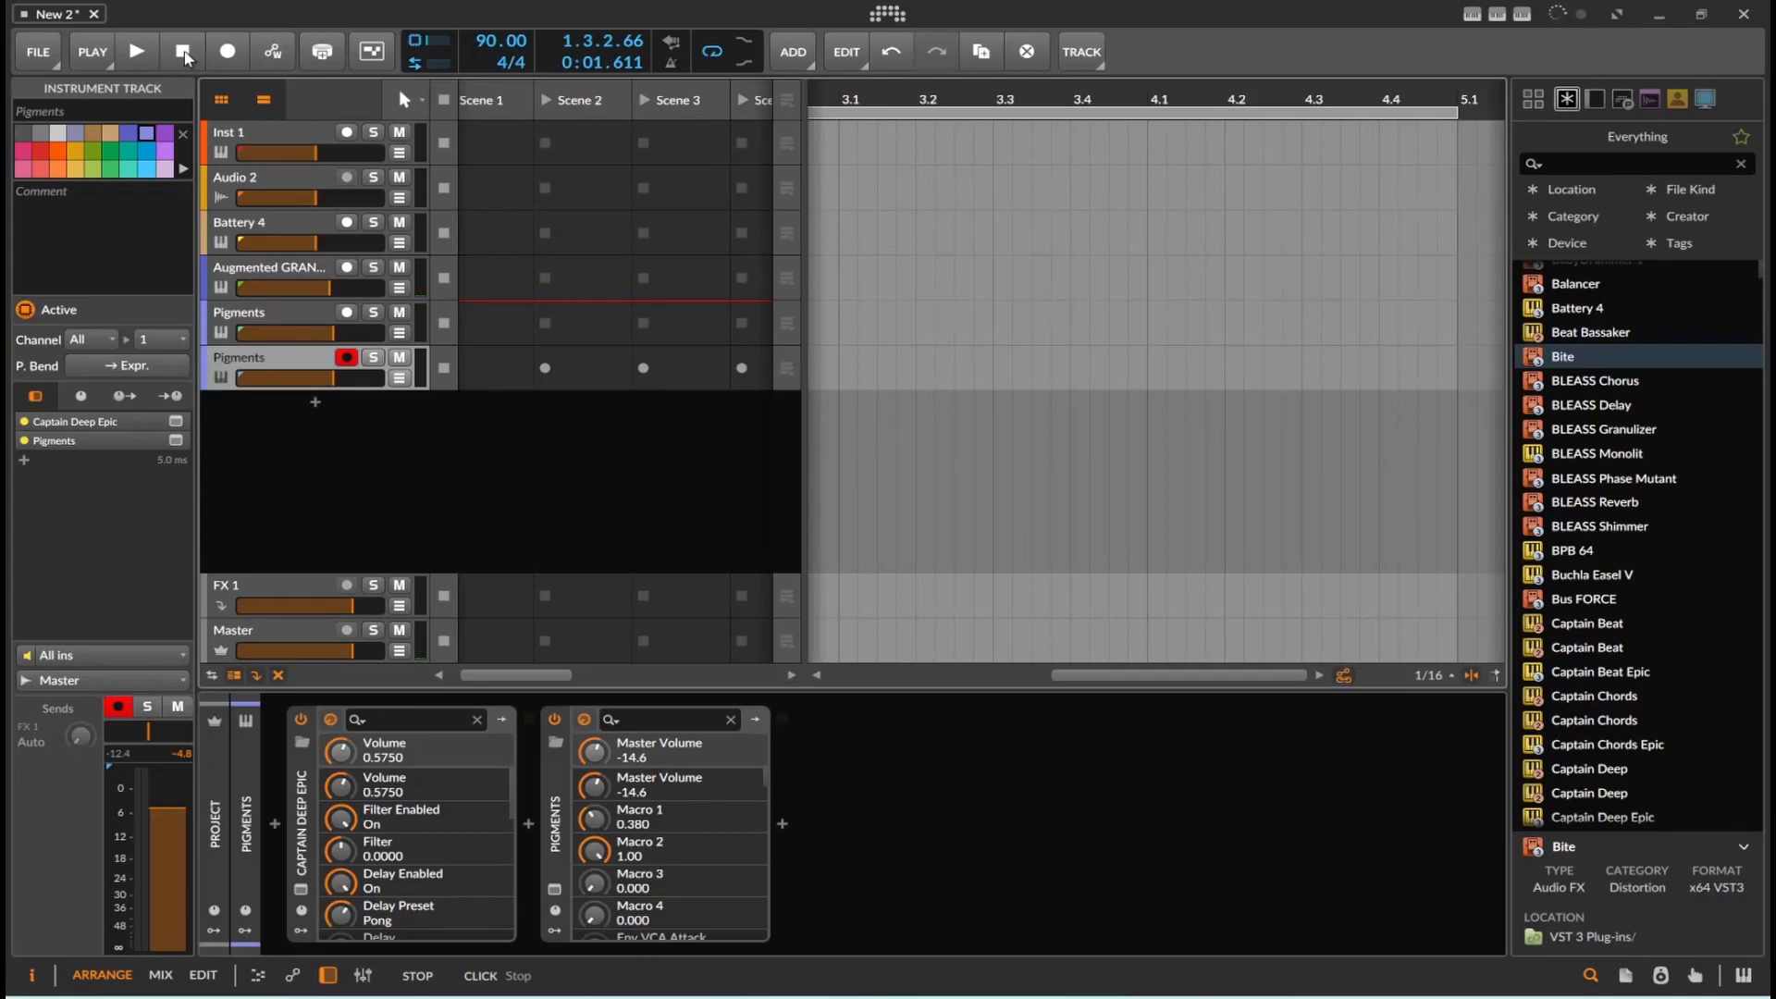
Step: Open Riffer on the Augmented GRAND PIANO track and reposition its window over the arranger
click(276, 270)
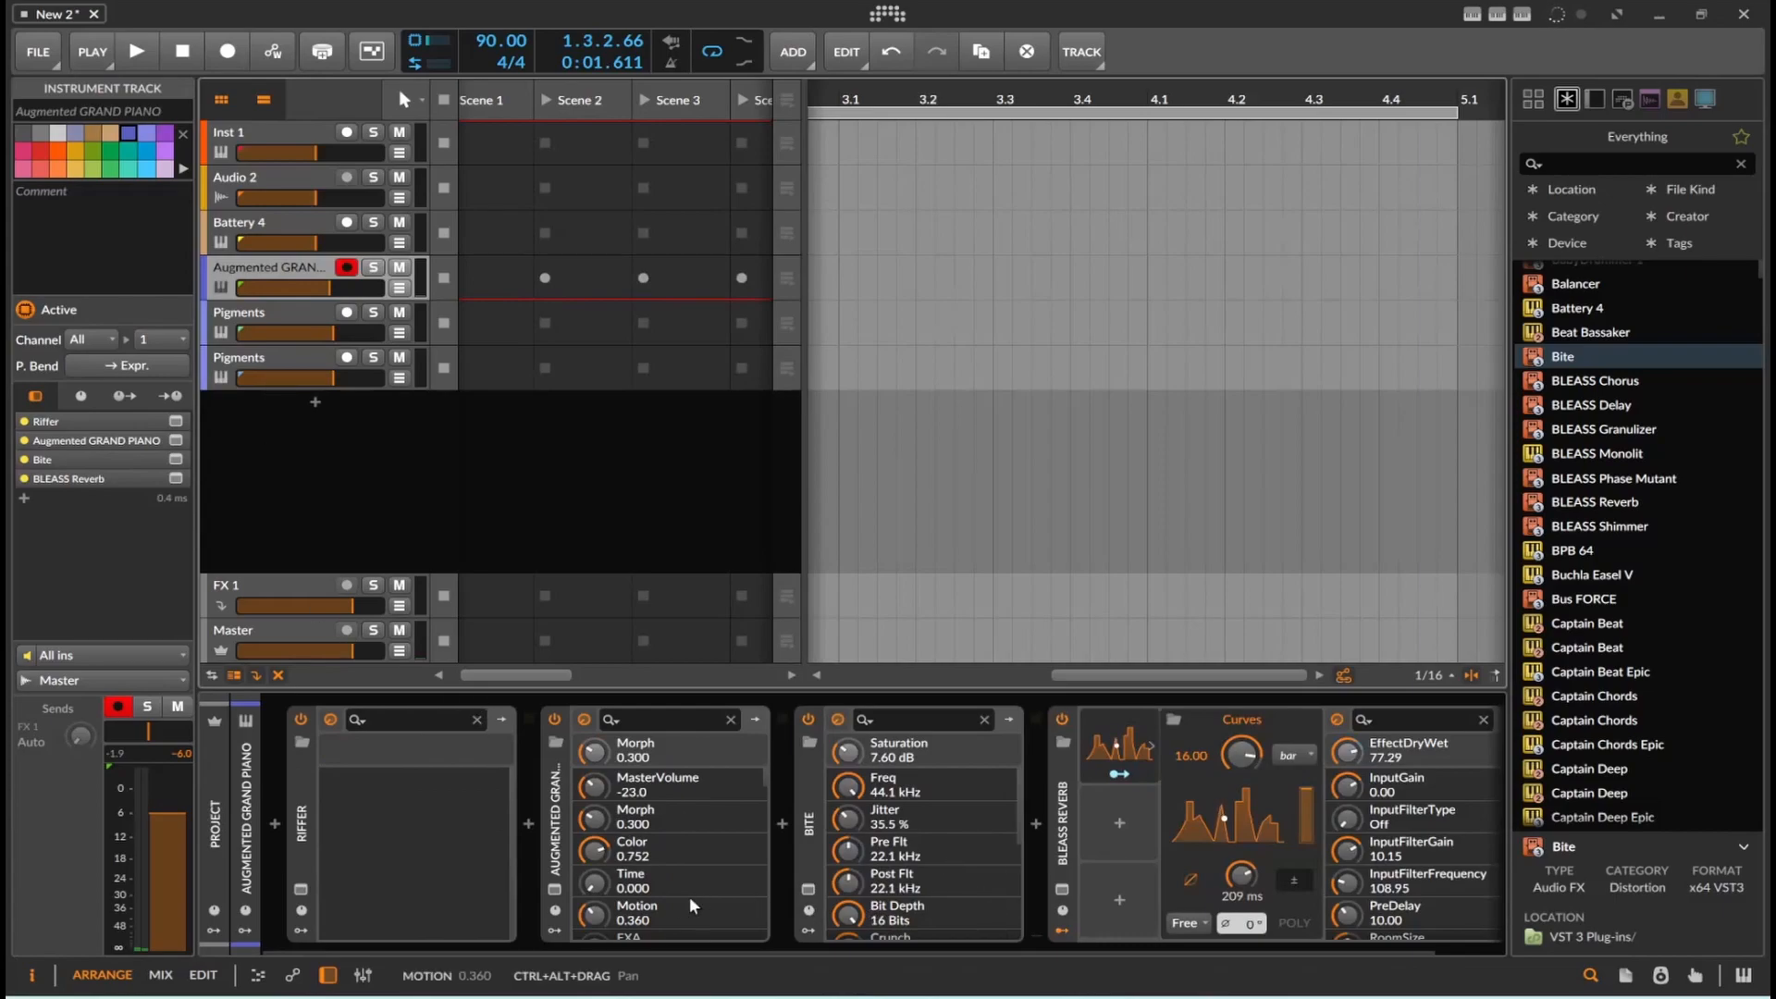
click(301, 889)
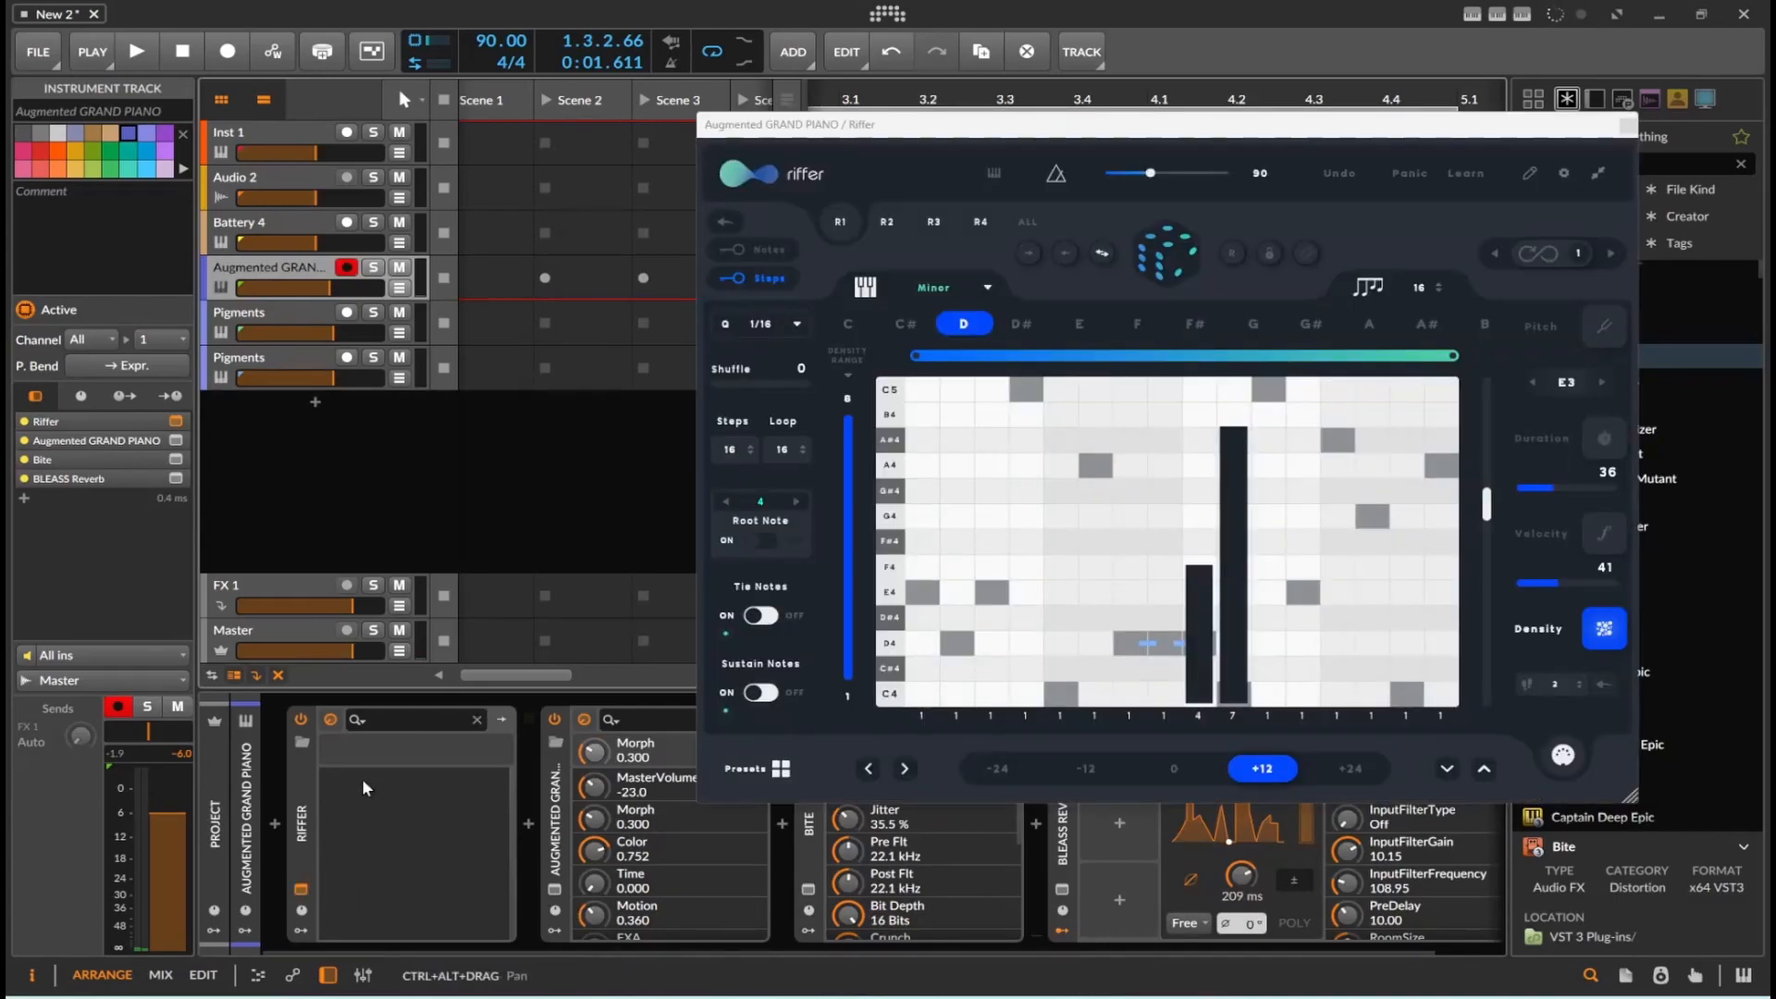
drag(873, 126, 664, 161)
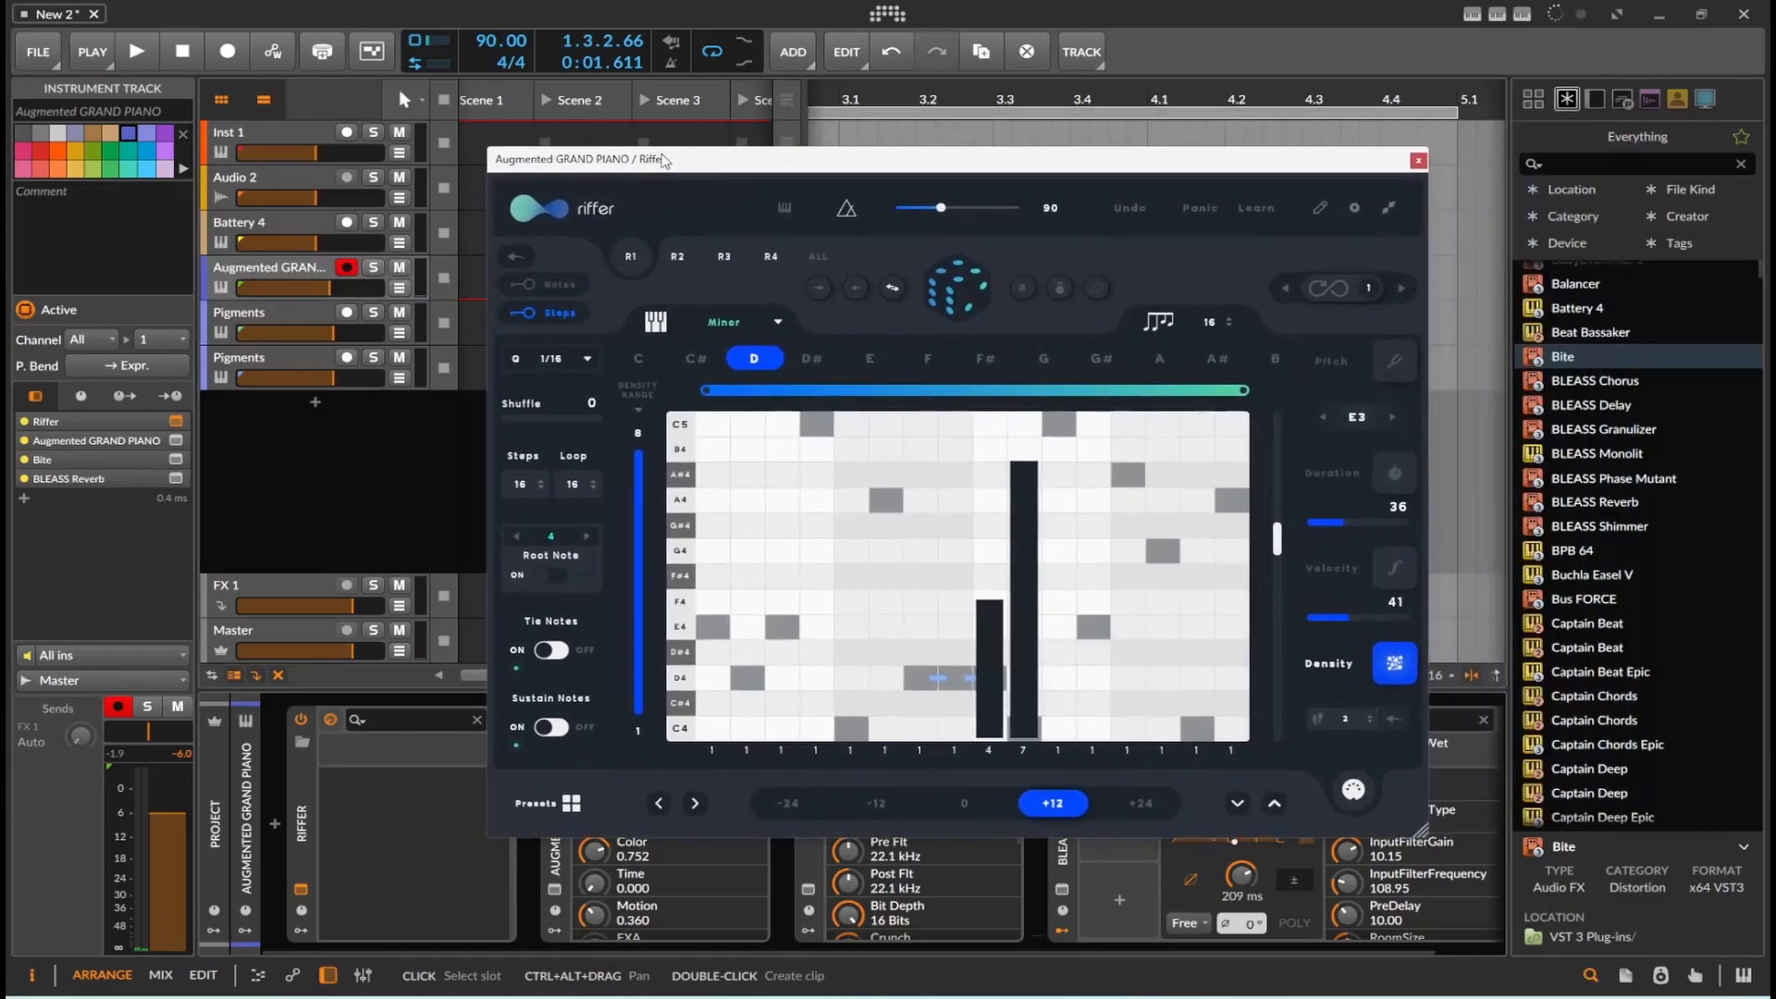